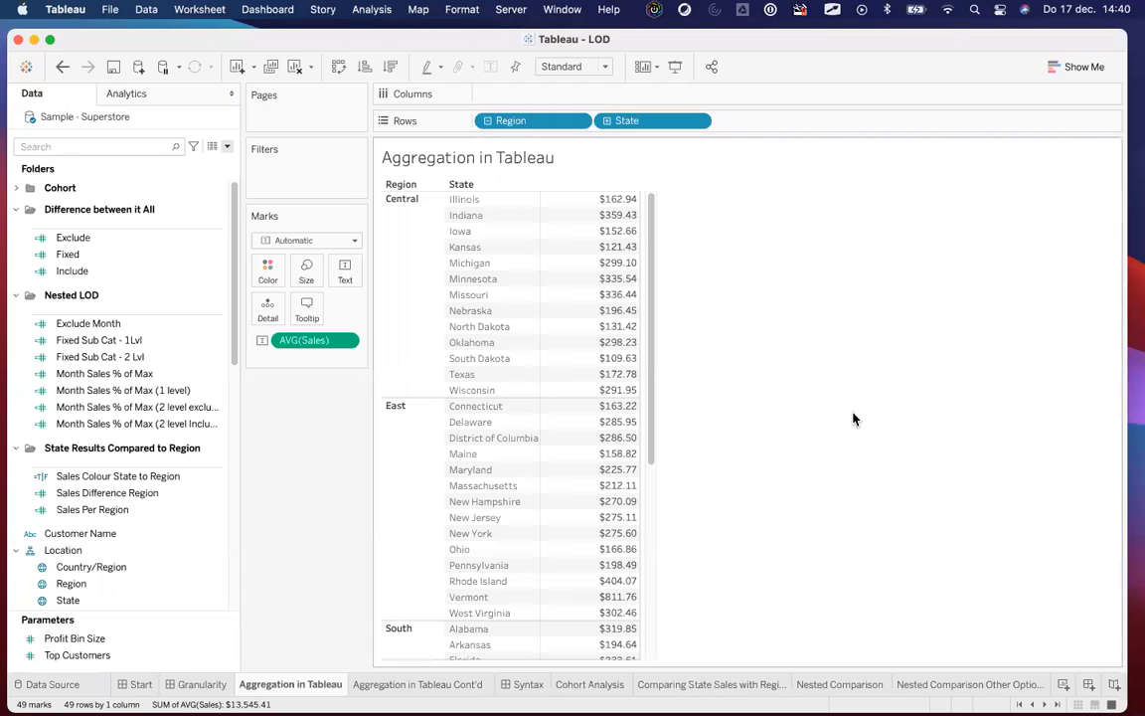
pyautogui.hotkey('ctrl', 'a')
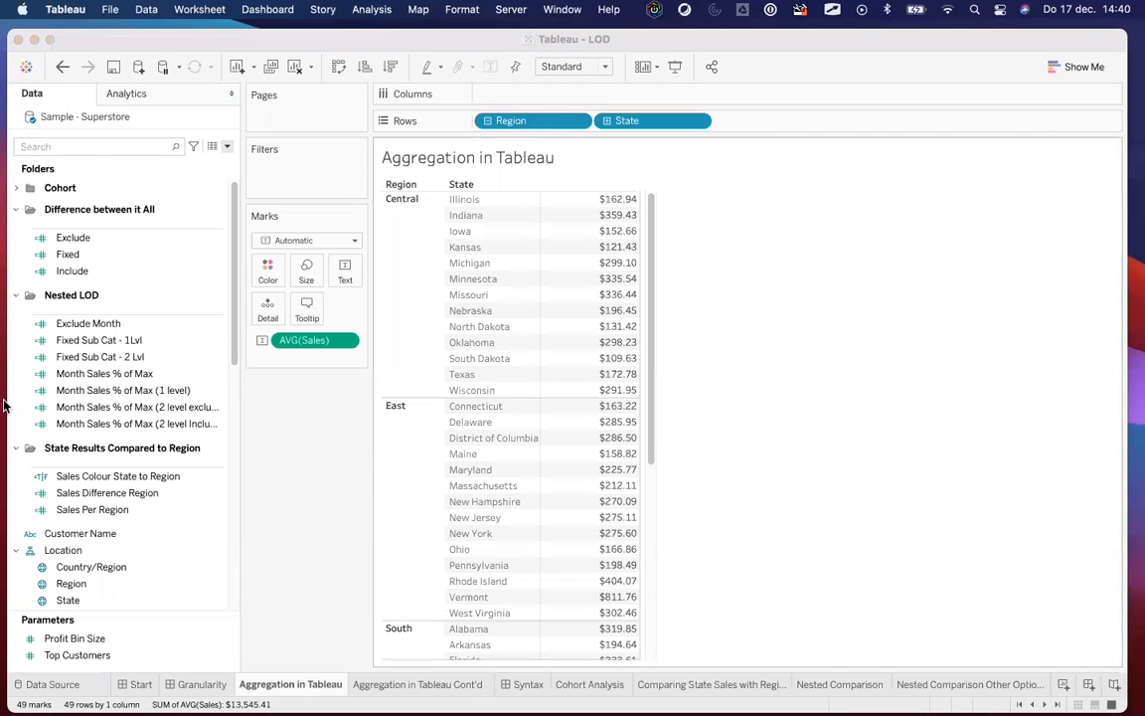
pyautogui.click(81, 316)
pyautogui.click(510, 122)
pyautogui.click(654, 123)
pyautogui.click(638, 121)
pyautogui.click(526, 123)
pyautogui.click(655, 117)
pyautogui.click(655, 119)
pyautogui.click(631, 144)
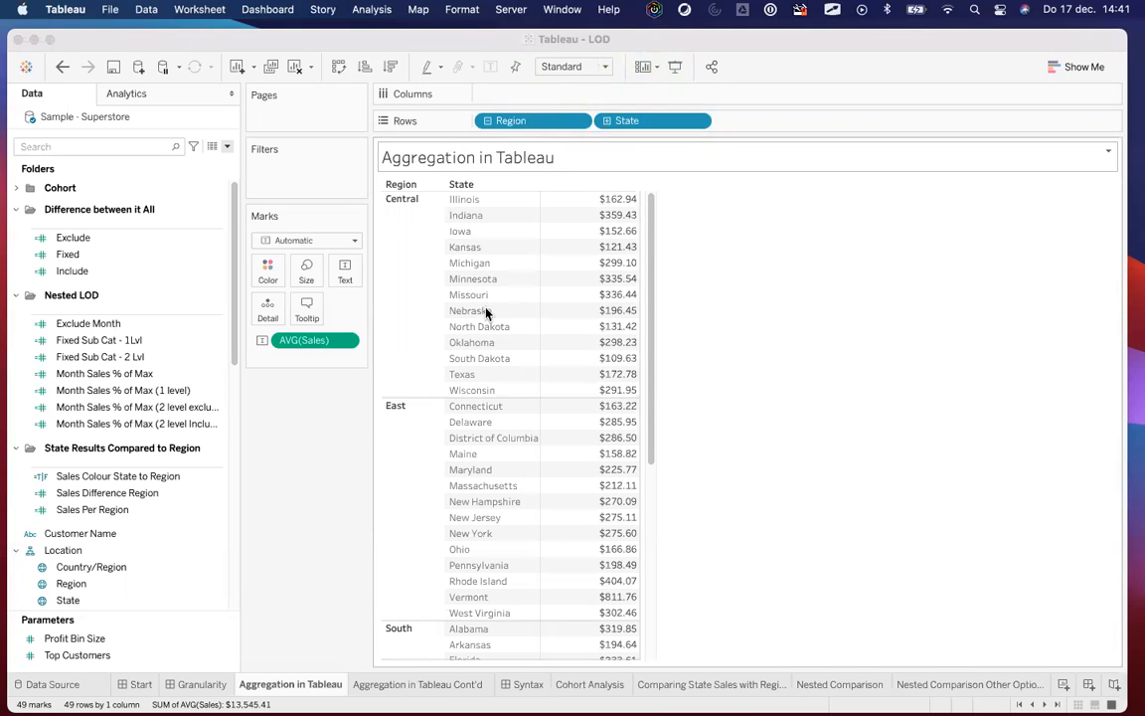
pyautogui.click(433, 98)
pyautogui.click(290, 229)
pyautogui.press('Escape')
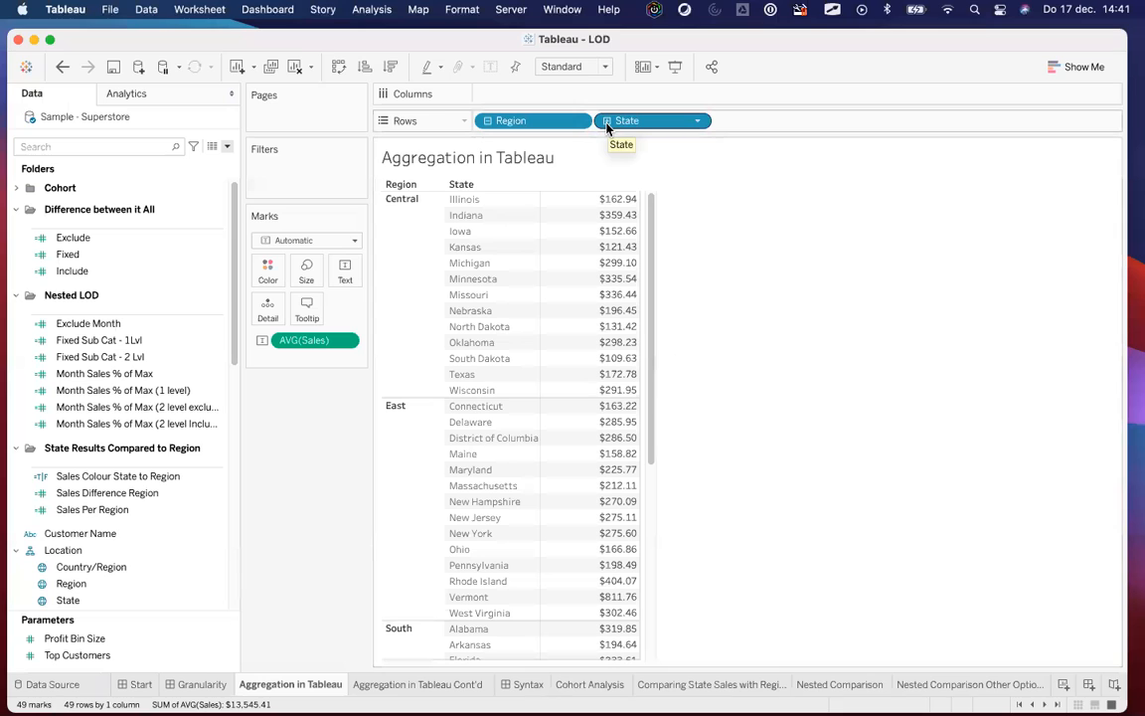
# Step: Drill the State level in the rows down to City to show average sales per city
pyautogui.click(607, 121)
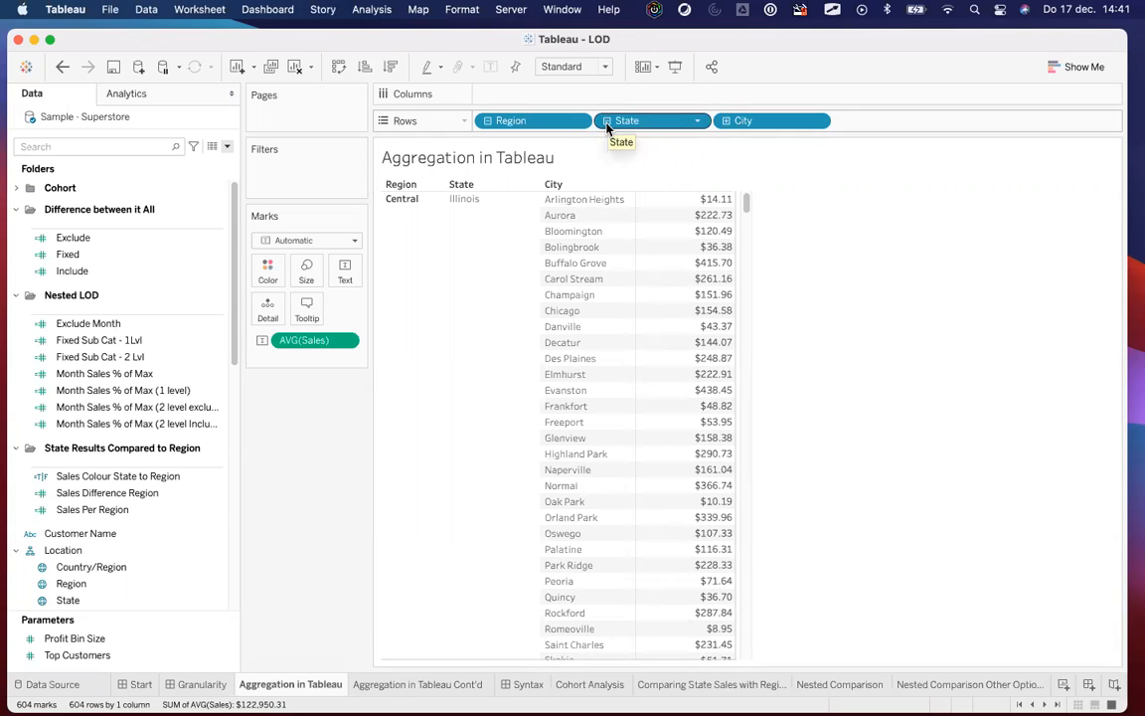
pyautogui.moveTo(608, 127); pyautogui.dragTo(637, 176)
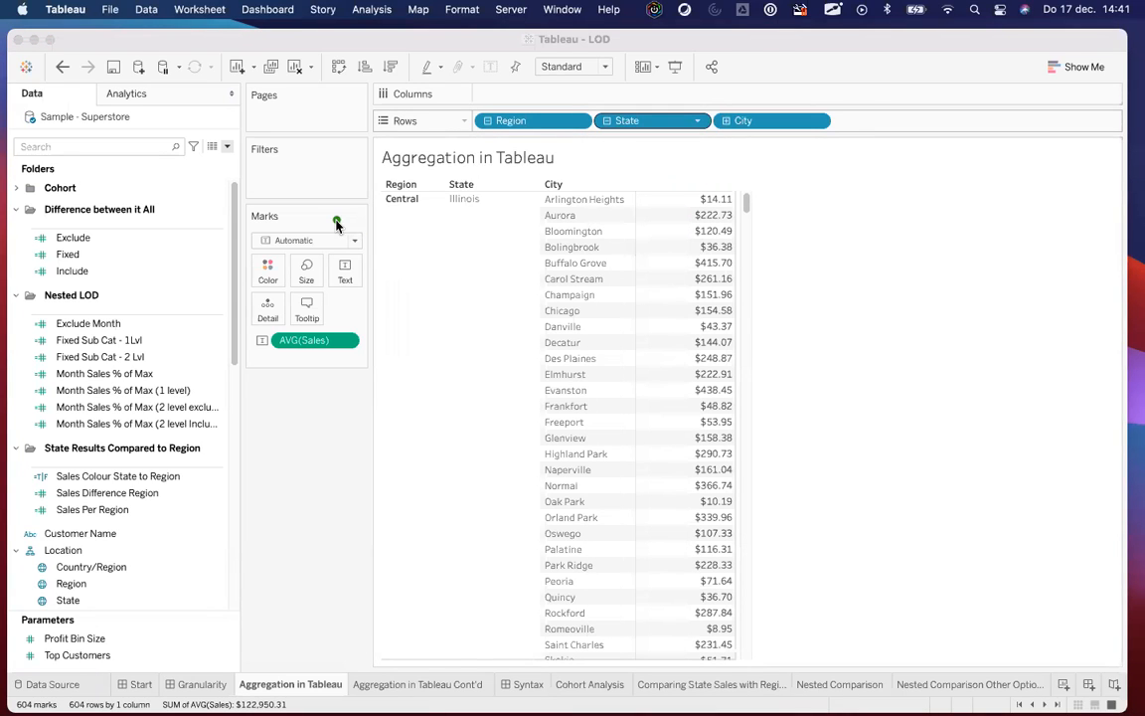
pyautogui.click(337, 223)
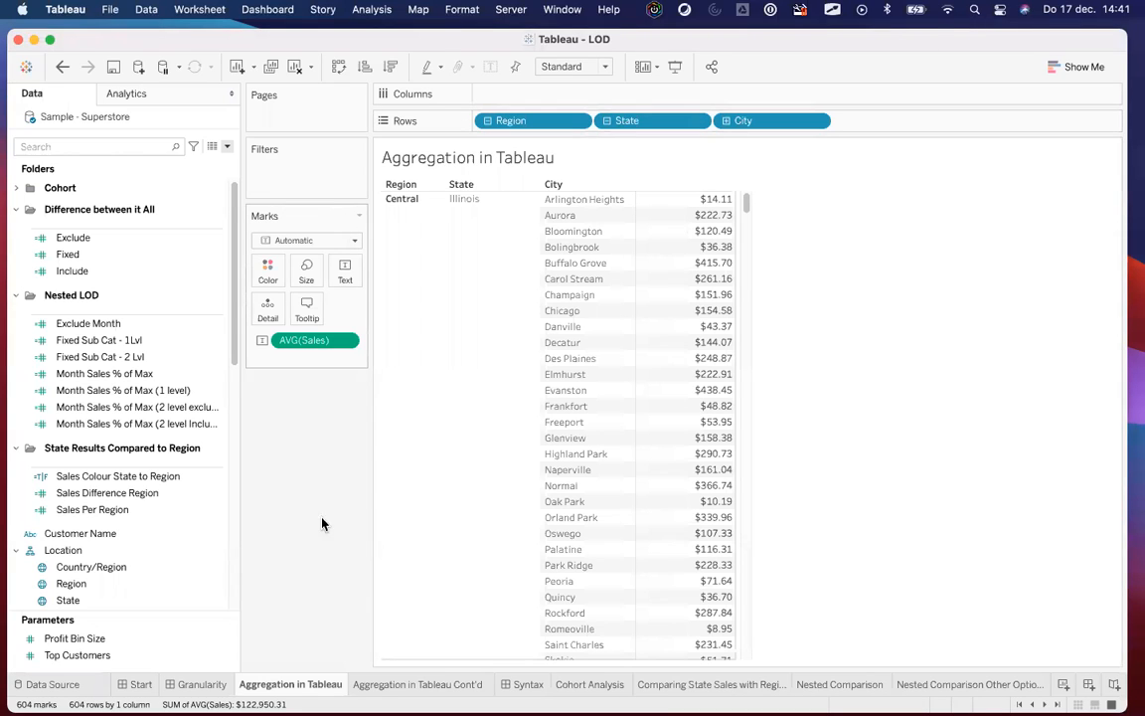
# Step: Review the profit and sales axes on the Aggregation in Tableau Cont'd sheet, and consult the Granularity dashboard's level-of-detail diagram
pyautogui.click(384, 684)
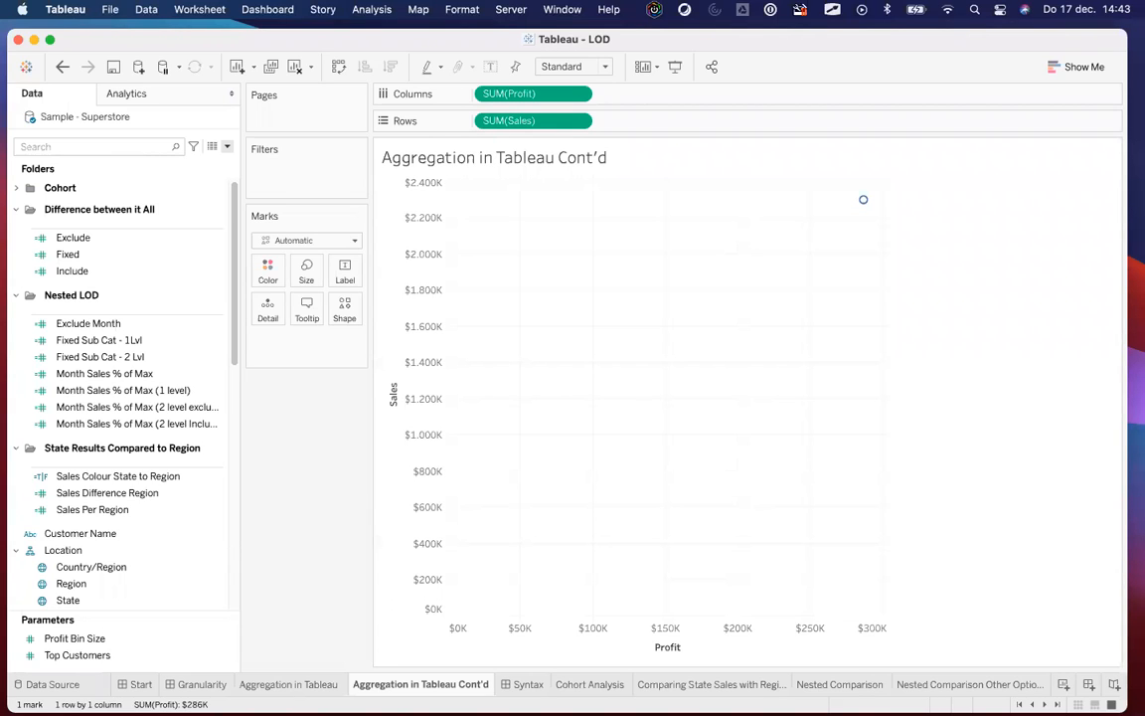
pyautogui.hotkey('ctrl', 'shift', 'd')
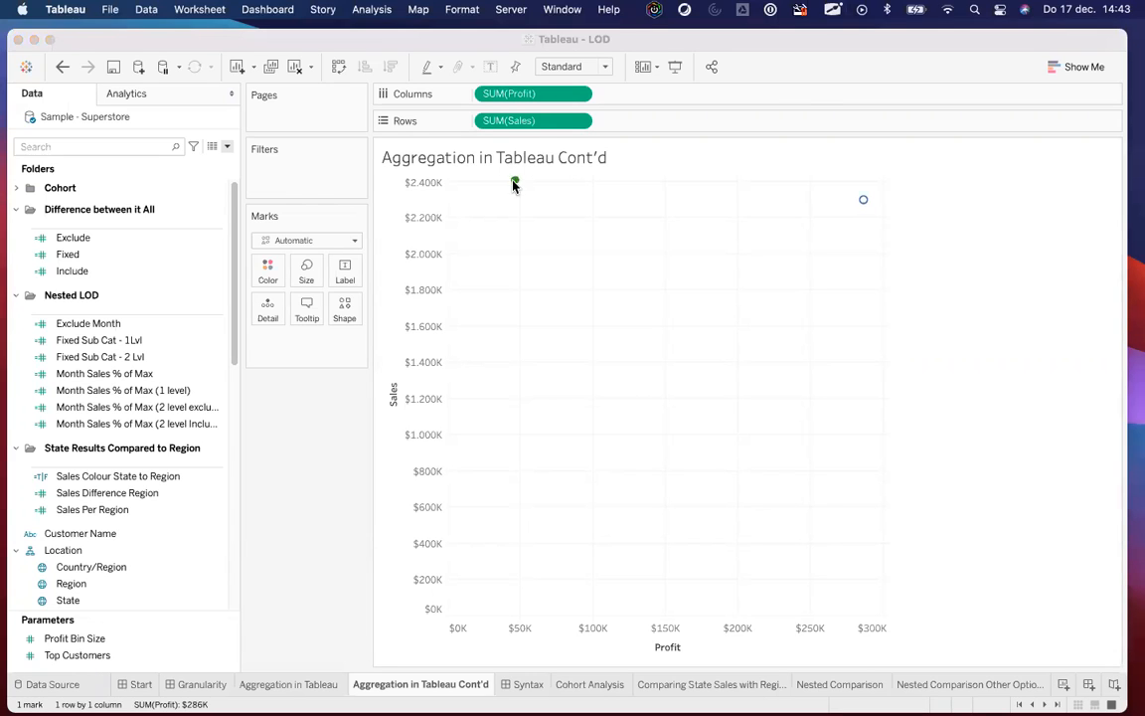
pyautogui.click(494, 97)
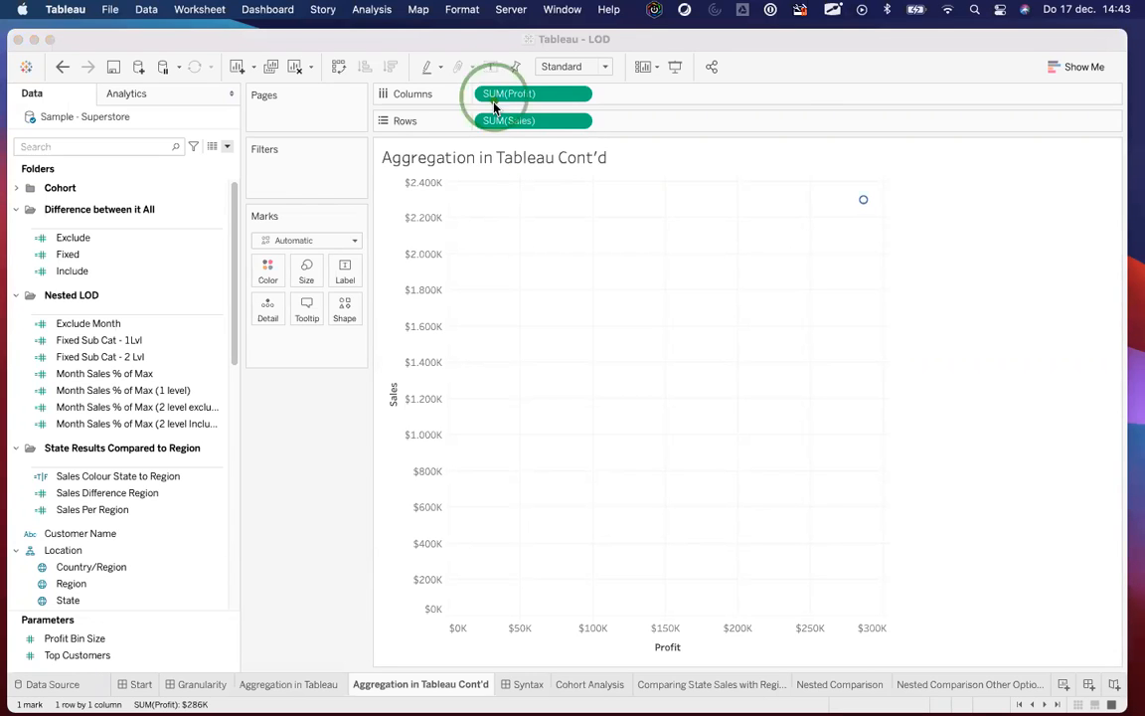
pyautogui.click(497, 125)
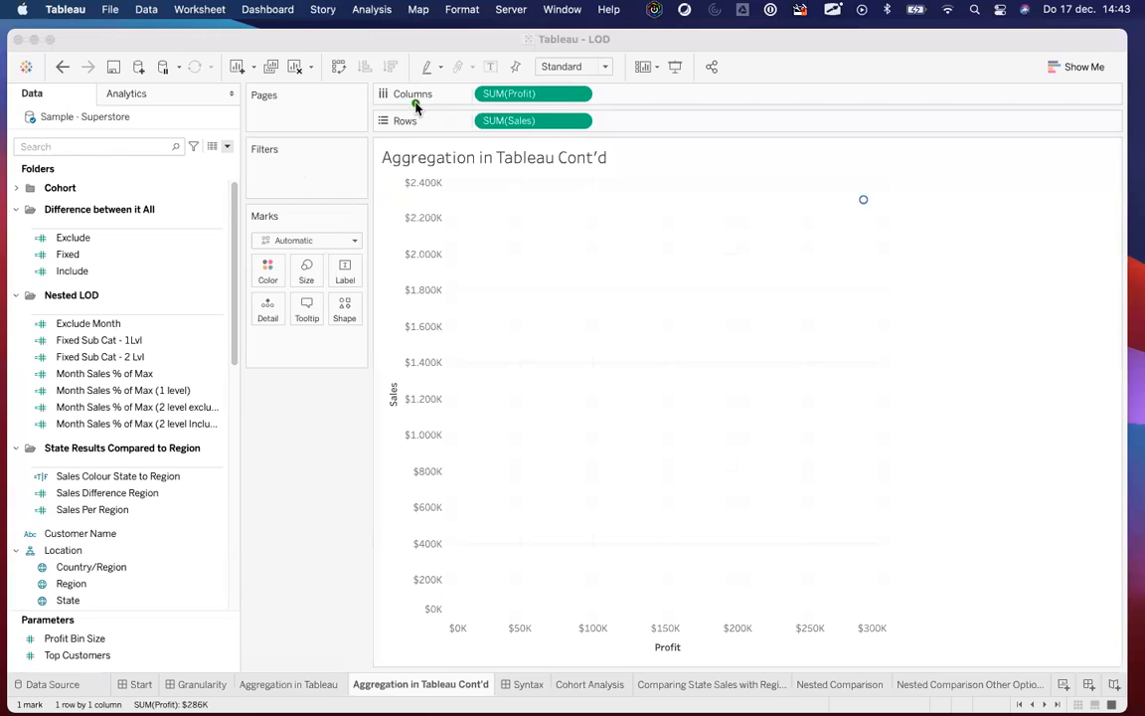
pyautogui.click(446, 95)
pyautogui.click(446, 113)
pyautogui.click(295, 352)
pyautogui.click(219, 684)
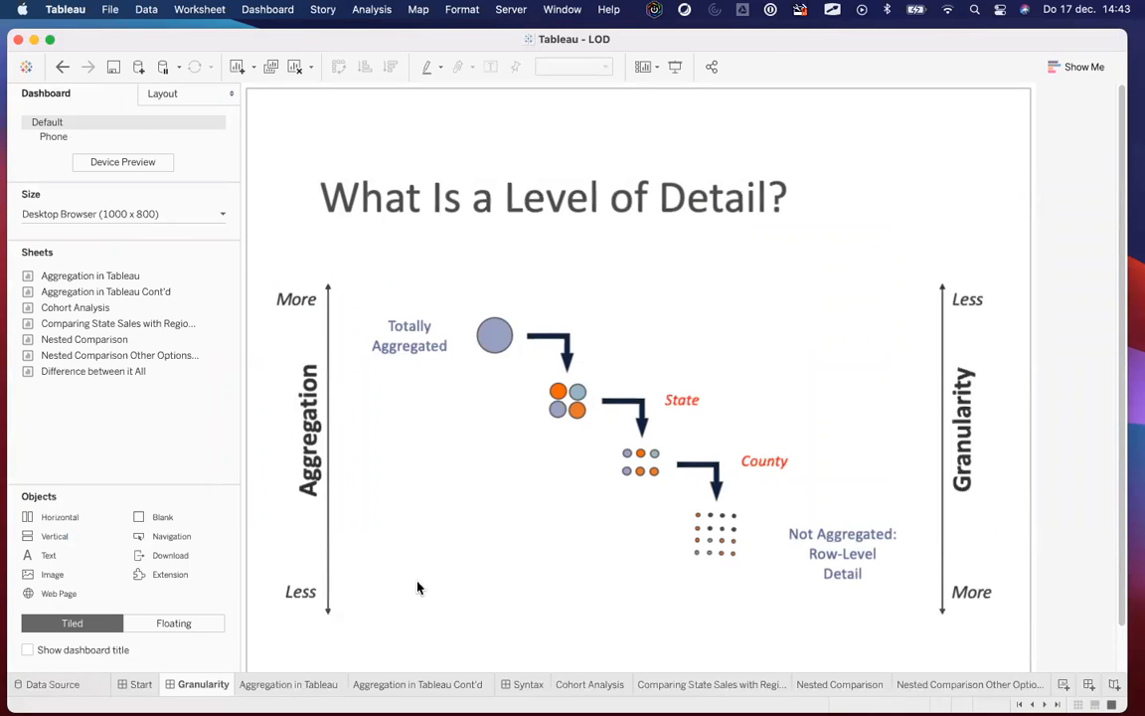
# Step: Return to the Aggregation in Tableau Cont'd sheet and add Region as a detail on the scatter plot's marks
pyautogui.click(427, 684)
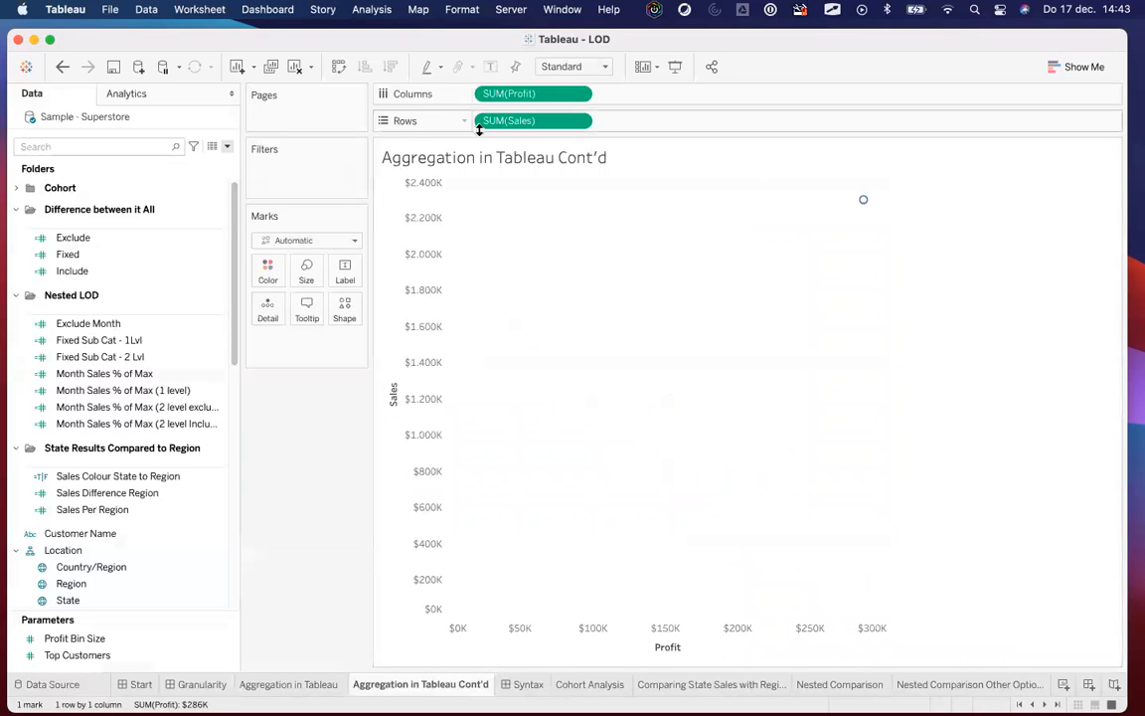
pyautogui.click(130, 356)
pyautogui.scroll(-5, 130, 375)
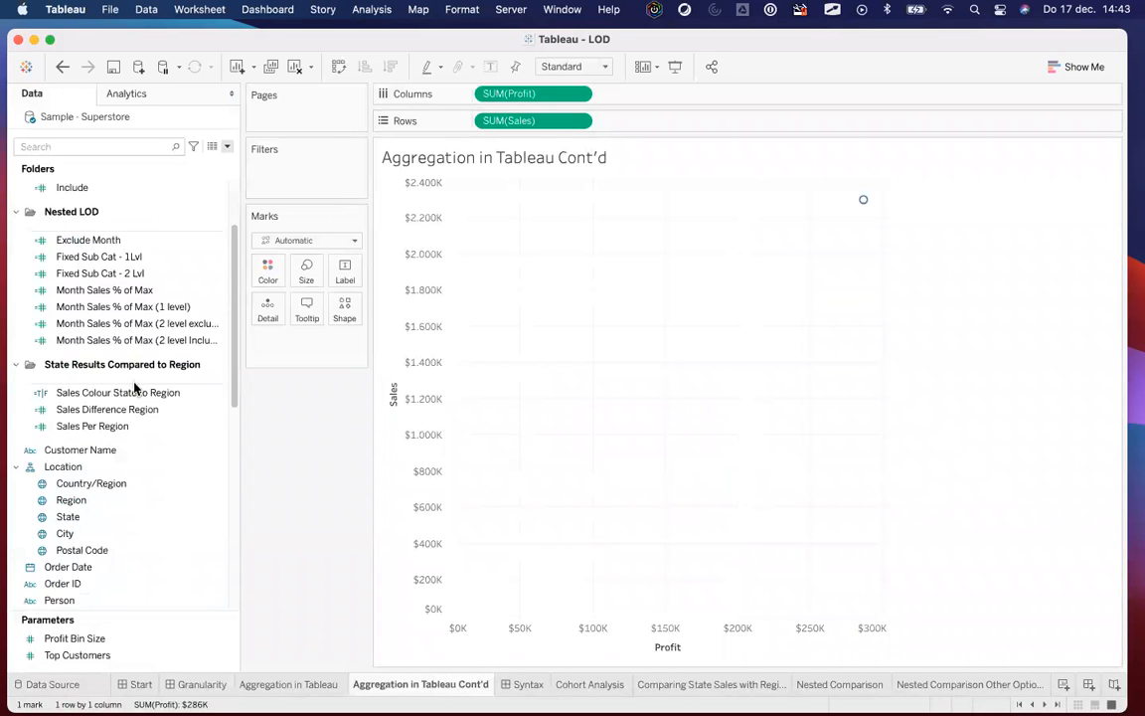
pyautogui.click(106, 397)
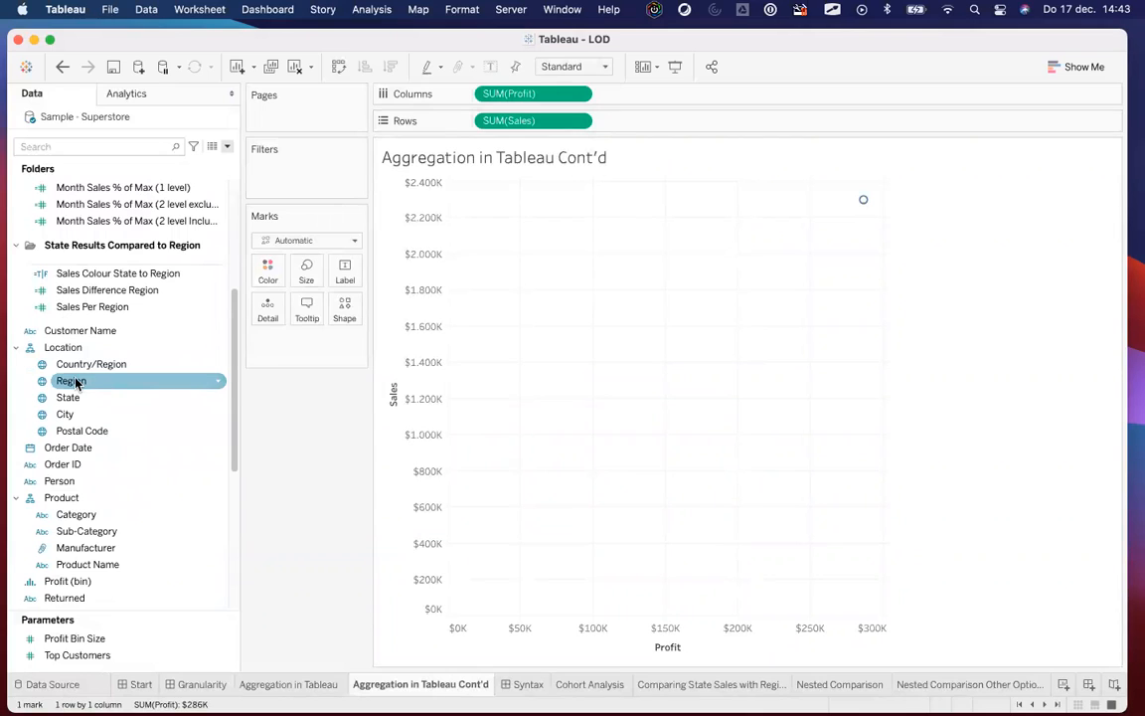
pyautogui.moveTo(77, 384); pyautogui.dragTo(275, 312)
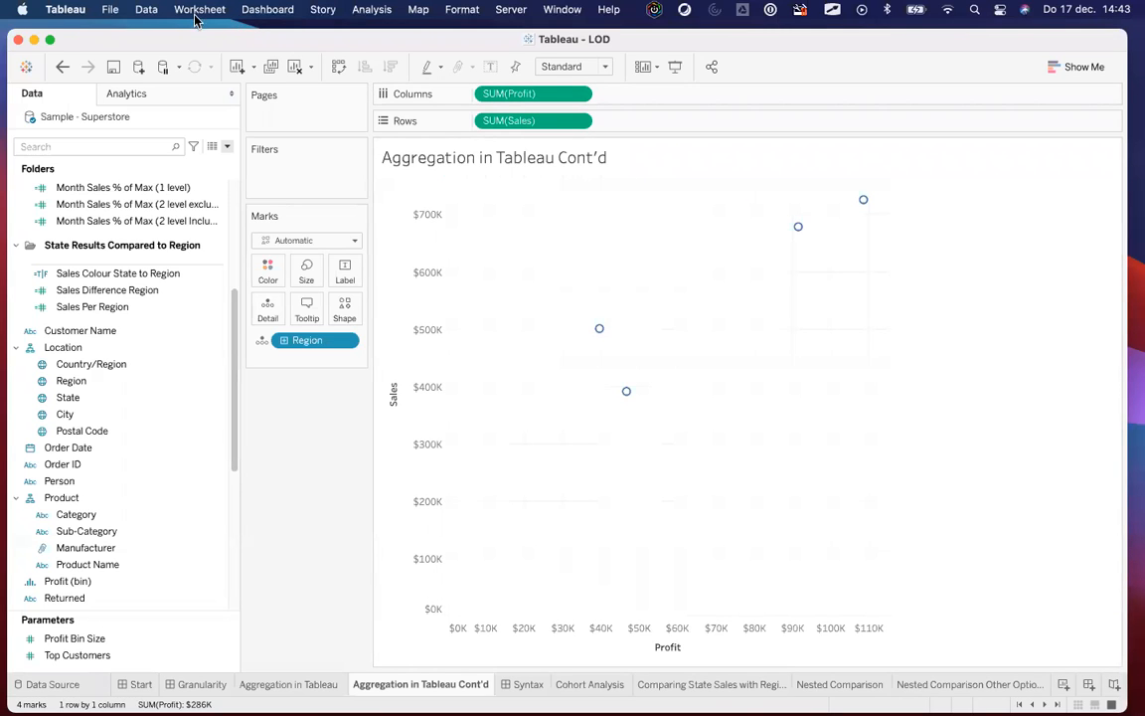
# Step: Turn off Aggregate Measures for the scatter plot and remove Region from the marks' detail
pyautogui.click(376, 12)
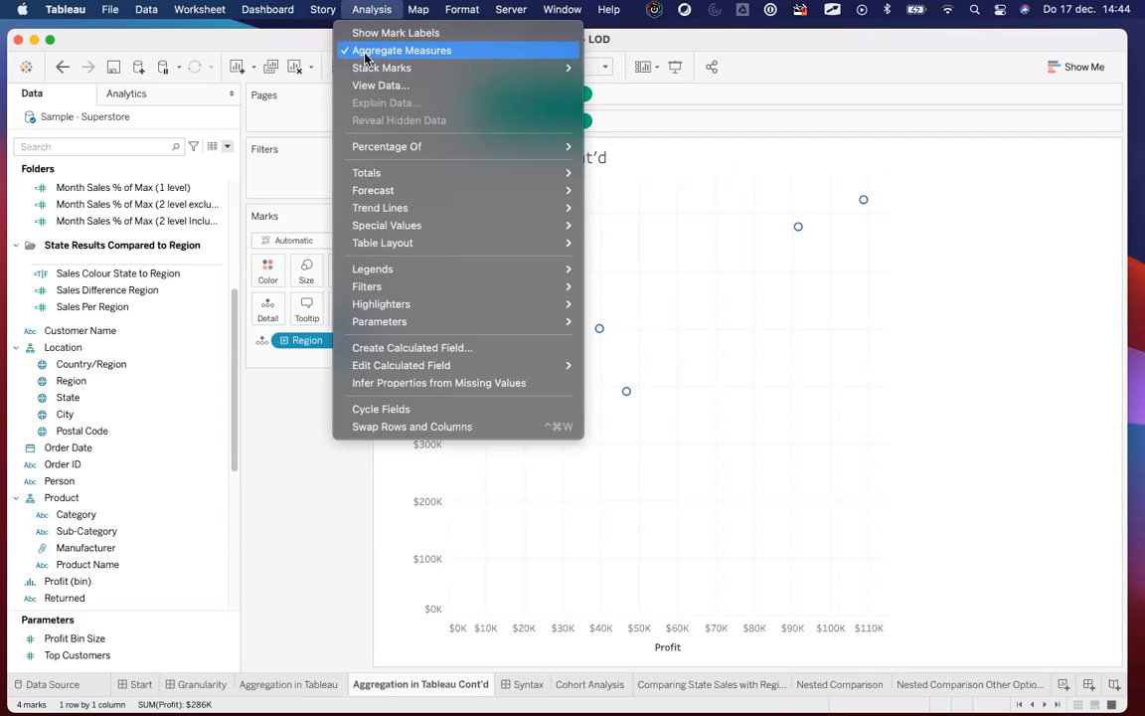
pyautogui.click(365, 54)
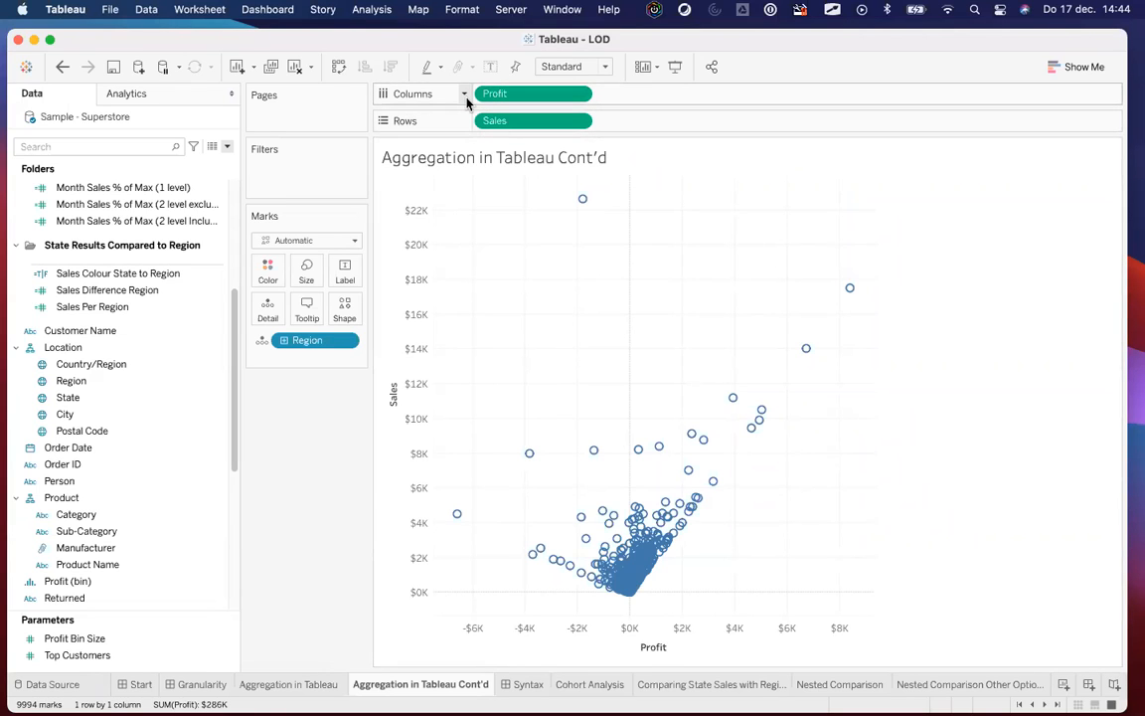
pyautogui.moveTo(334, 341); pyautogui.dragTo(330, 395)
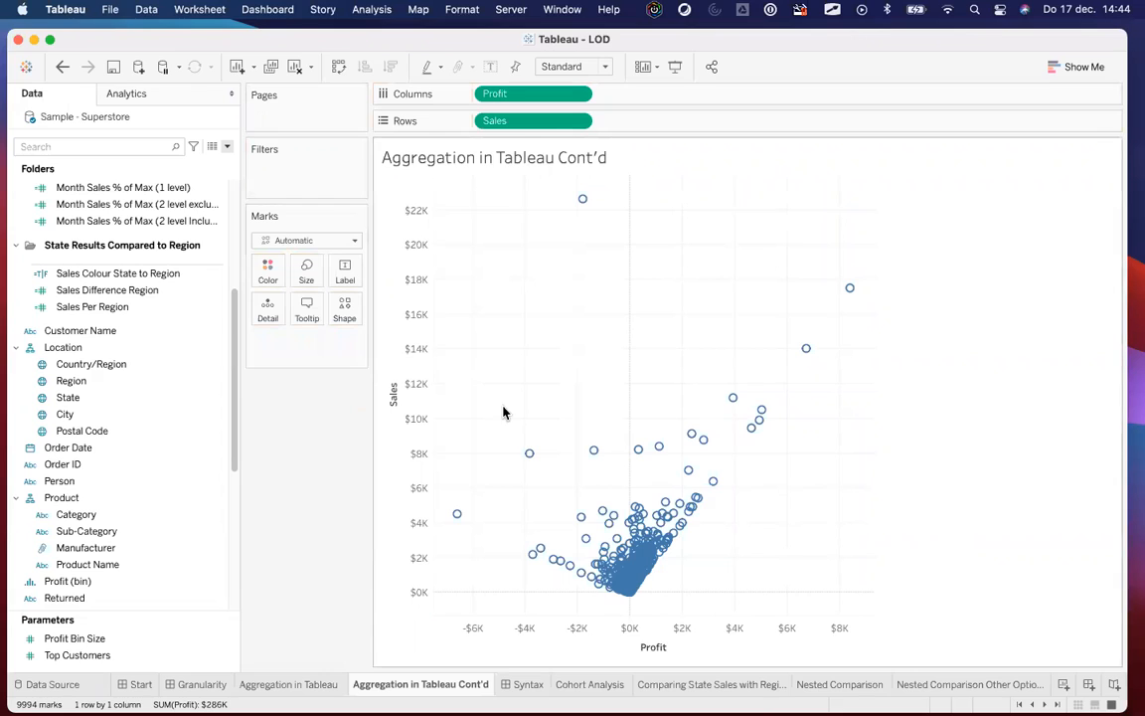
# Step: View the Superstore source rows in an enlarged data window, checking the first row's category and city, and close it
pyautogui.click(213, 148)
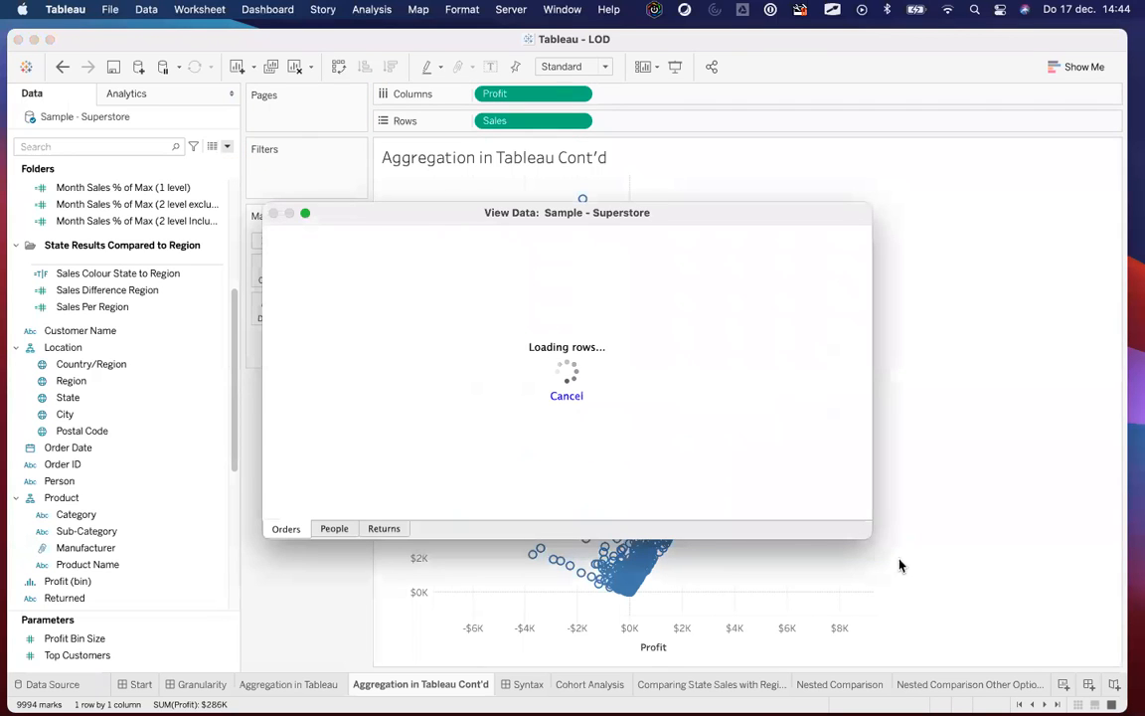
pyautogui.moveTo(871, 549); pyautogui.dragTo(1079, 689)
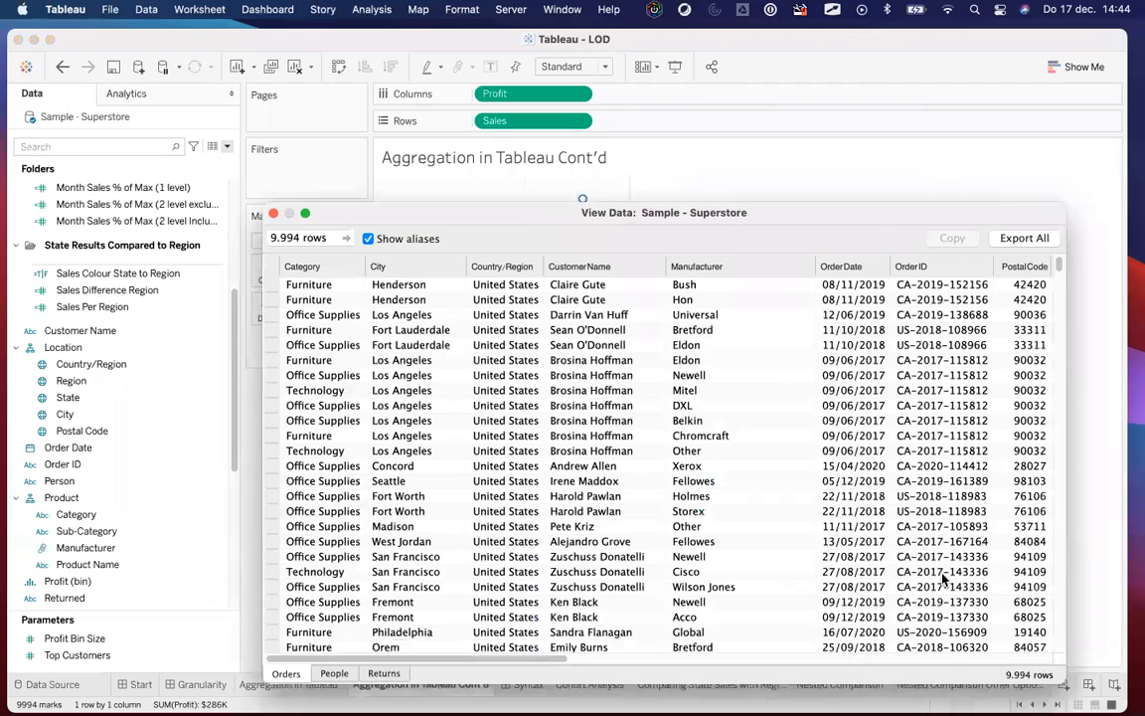
pyautogui.moveTo(523, 219); pyautogui.dragTo(403, 104)
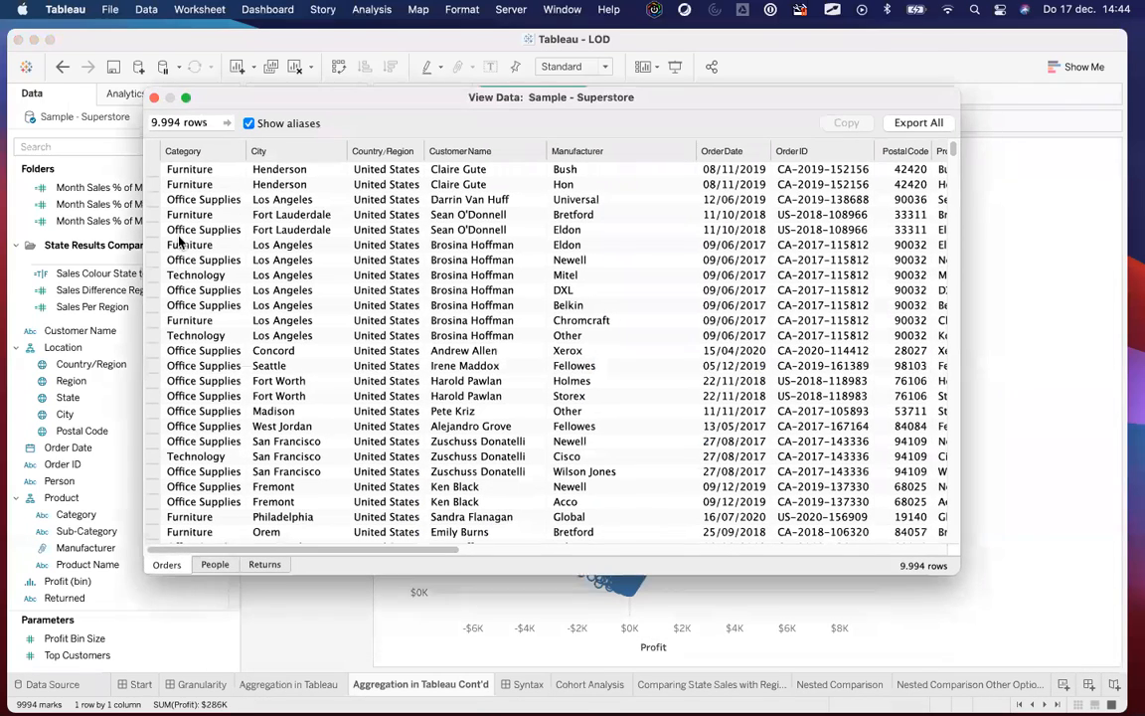
pyautogui.moveTo(210, 170); pyautogui.dragTo(294, 170)
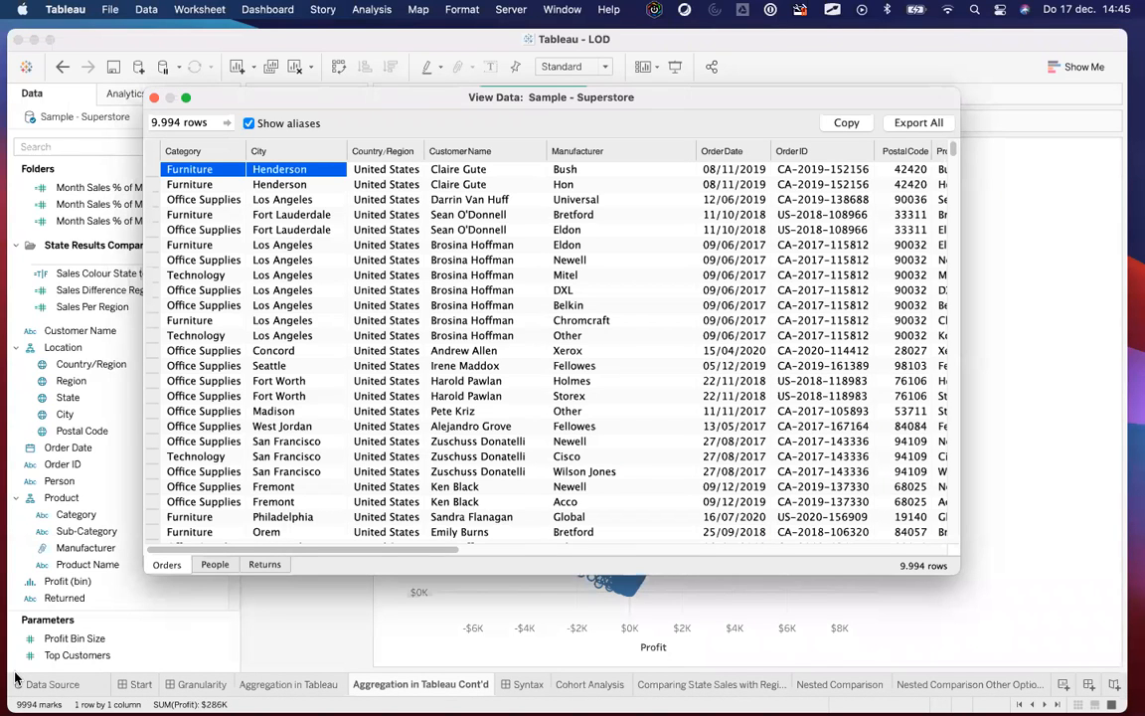
pyautogui.click(154, 98)
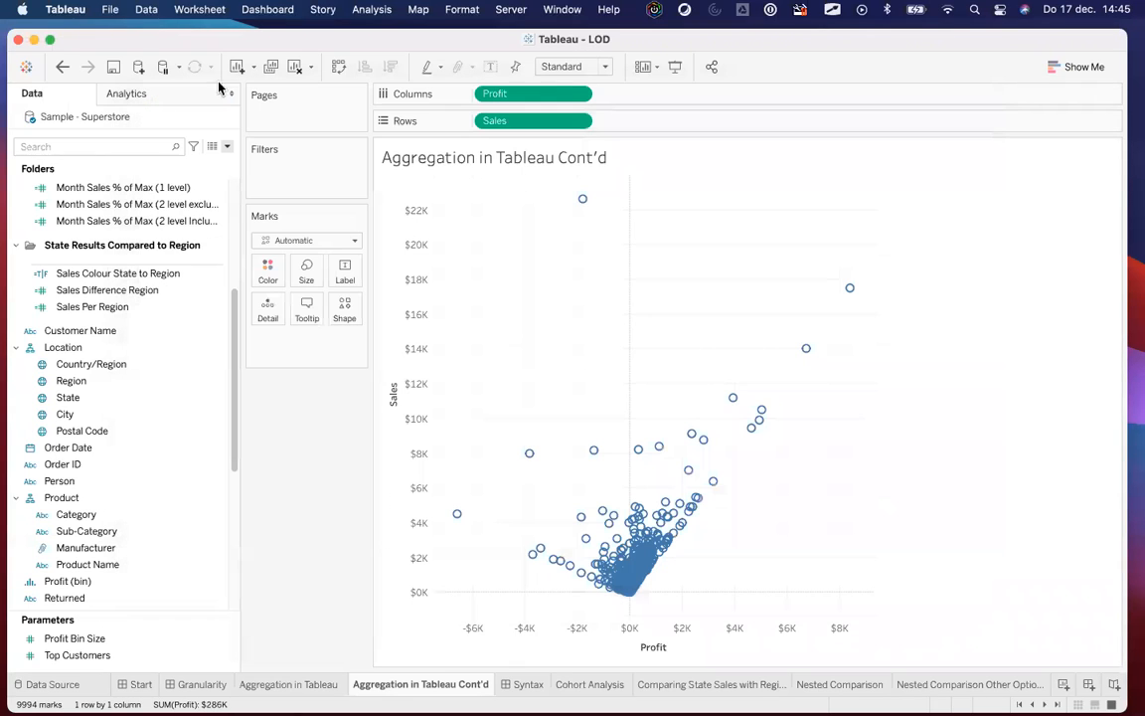
# Step: Turn Aggregate Measures back on for the profit and sales scatter plot
pyautogui.click(198, 10)
pyautogui.moveTo(355, 10)
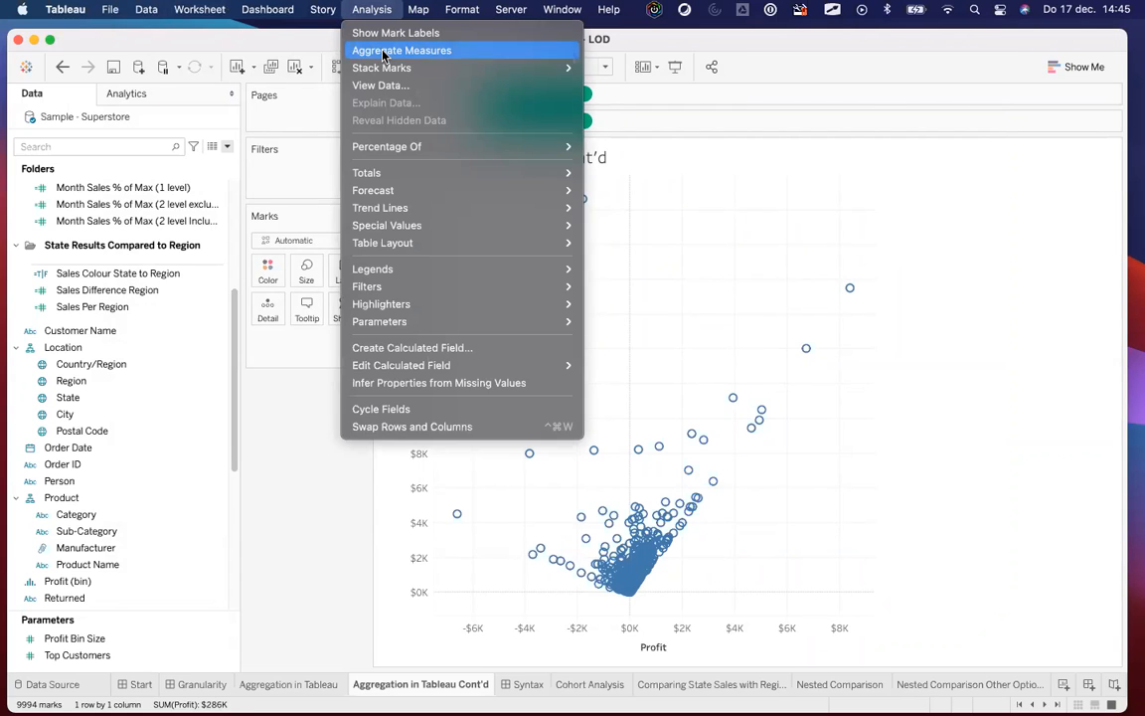
pyautogui.click(382, 51)
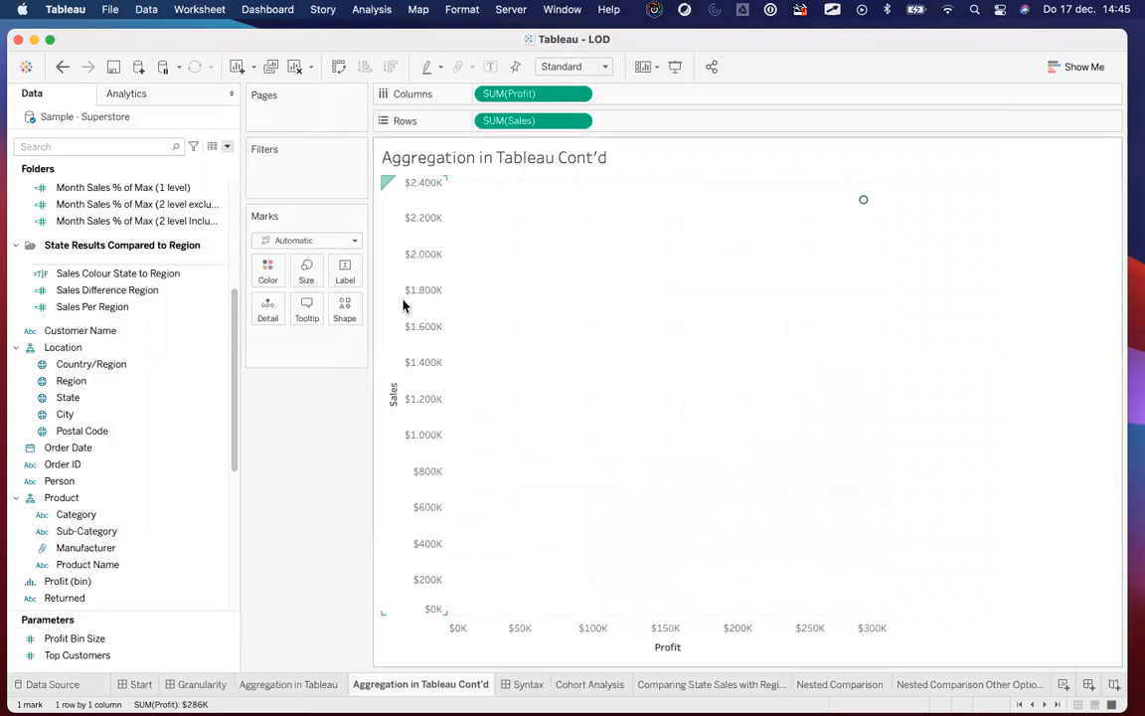
# Step: Add Region as a detail on the scatter plot's marks and drill it down to State
pyautogui.moveTo(78, 383); pyautogui.dragTo(268, 322)
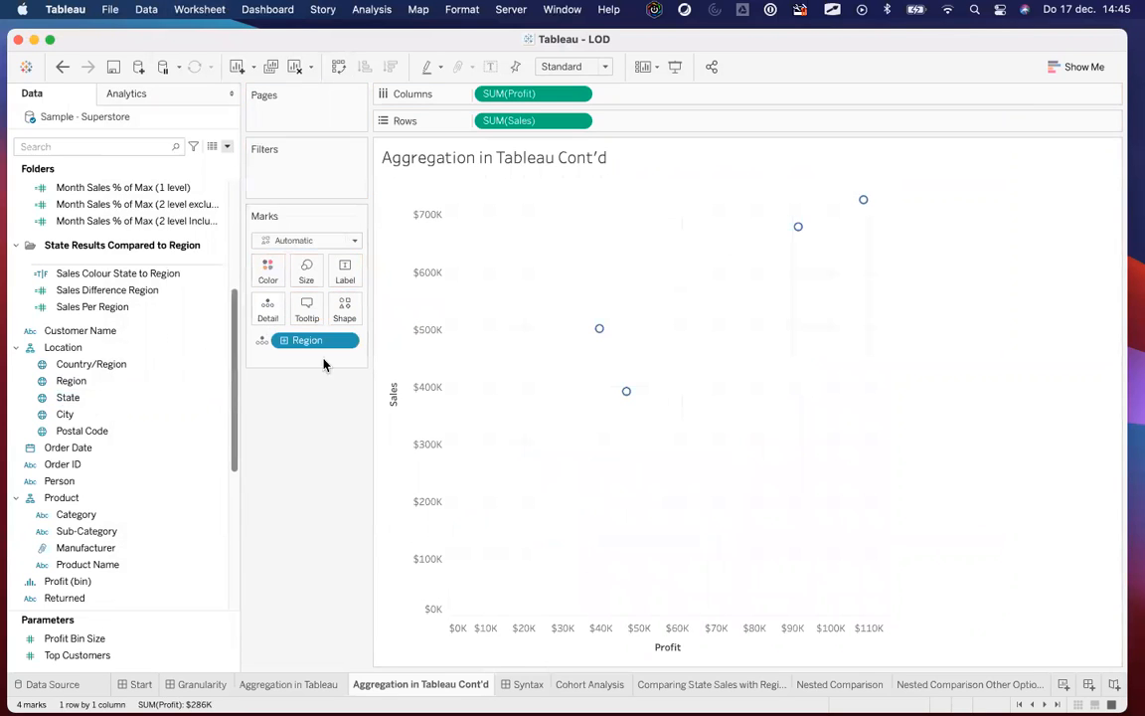
pyautogui.click(284, 341)
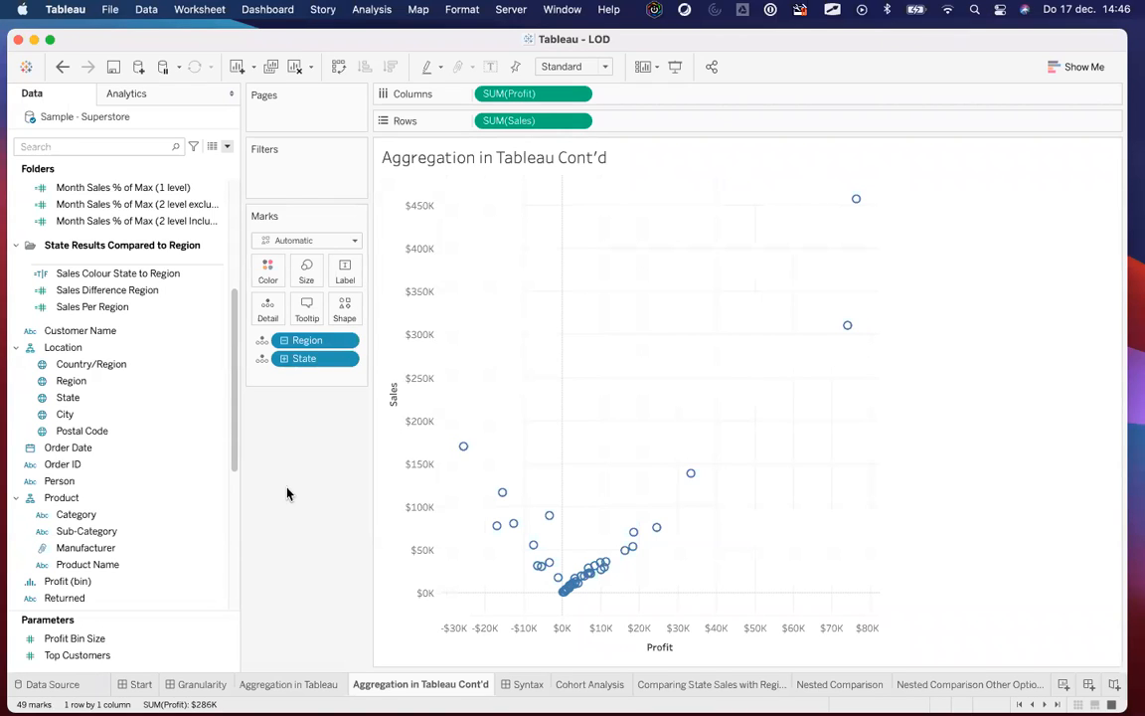
# Step: Review the level-of-detail diagram on the Granularity dashboard and the FIXED, INCLUDE and EXCLUDE examples on the Syntax dashboard
pyautogui.click(220, 686)
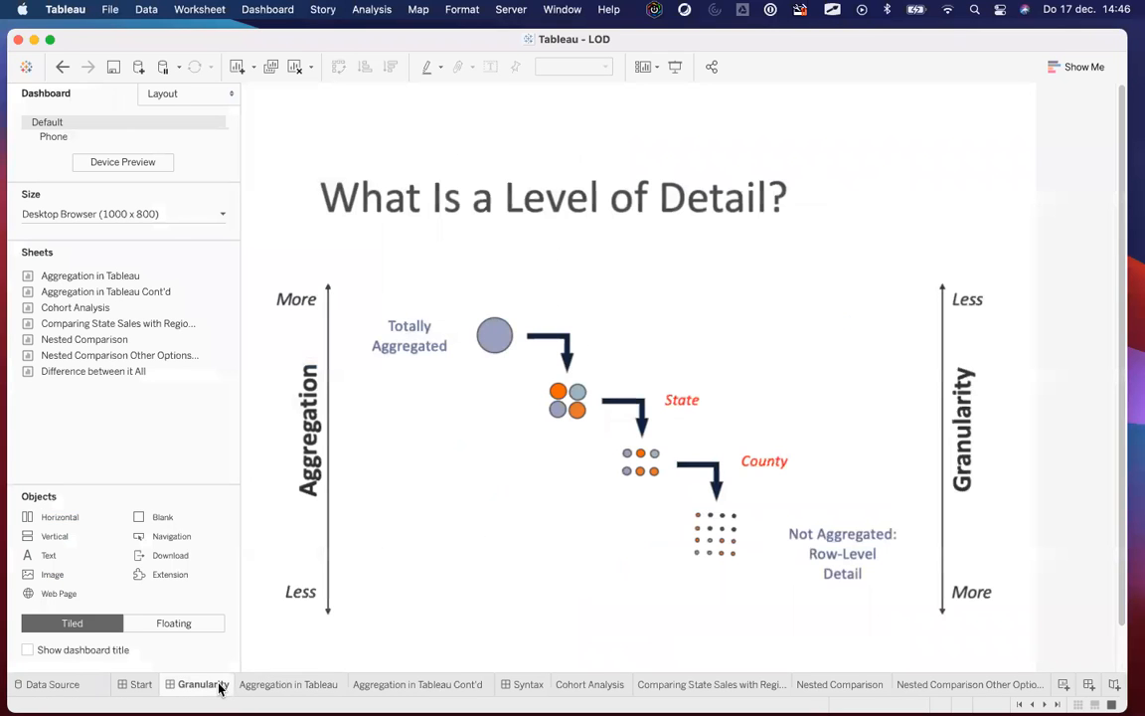
pyautogui.moveTo(220, 688)
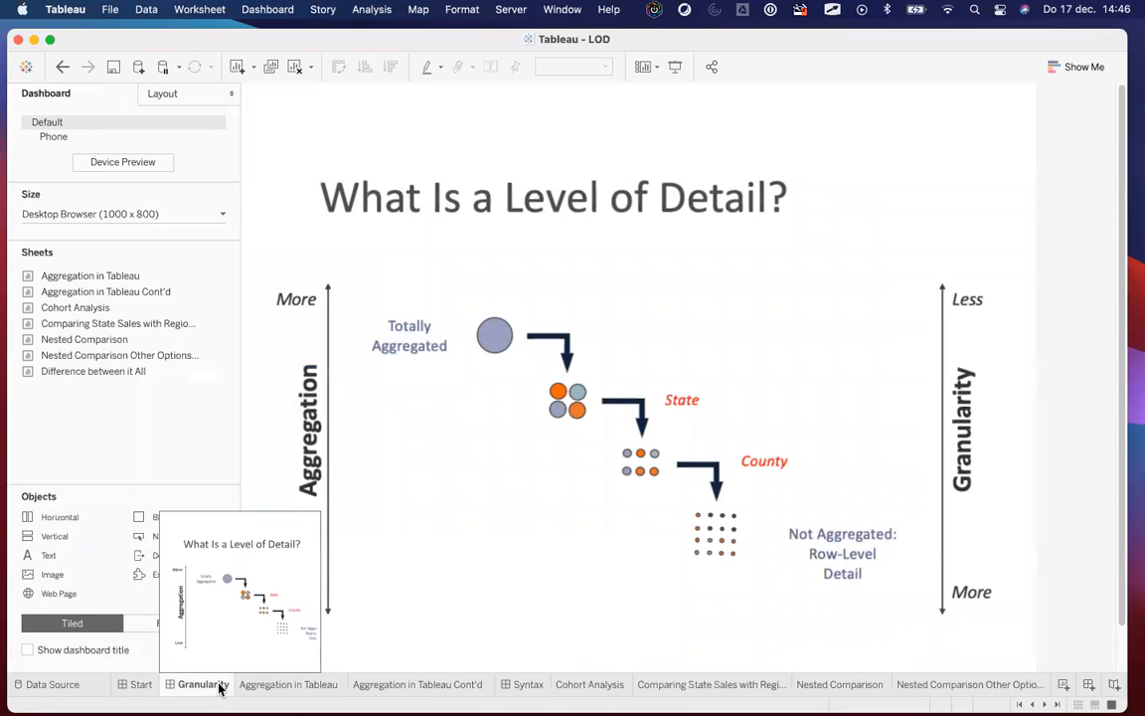
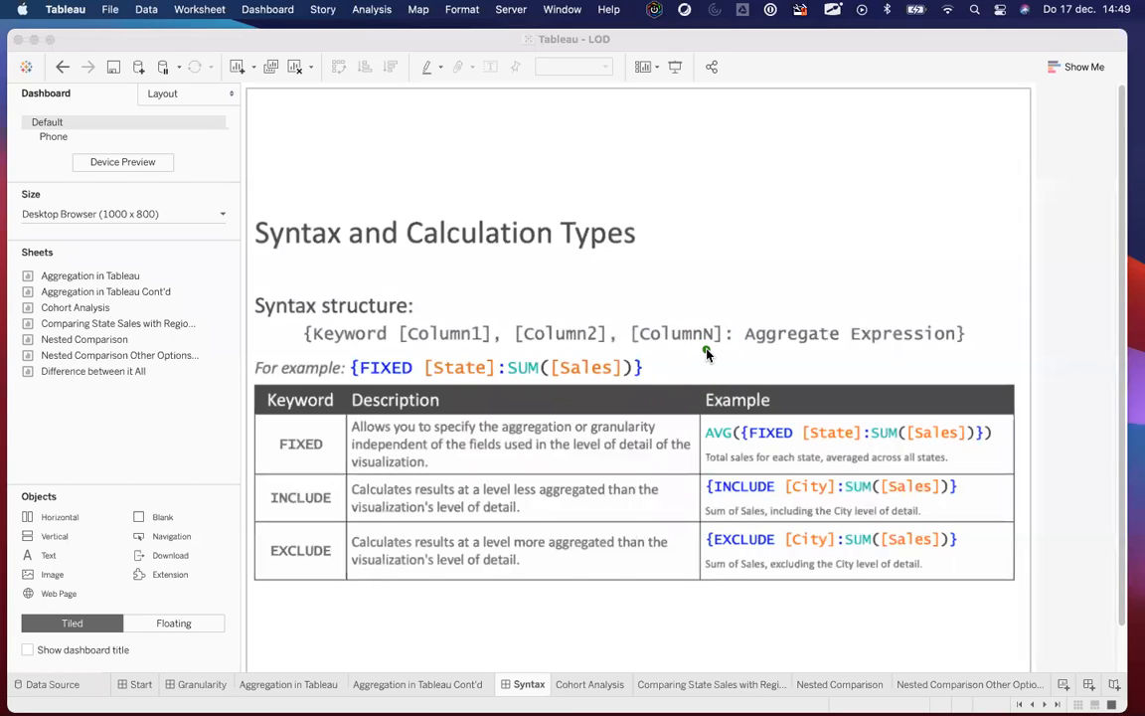
pyautogui.press('Escape')
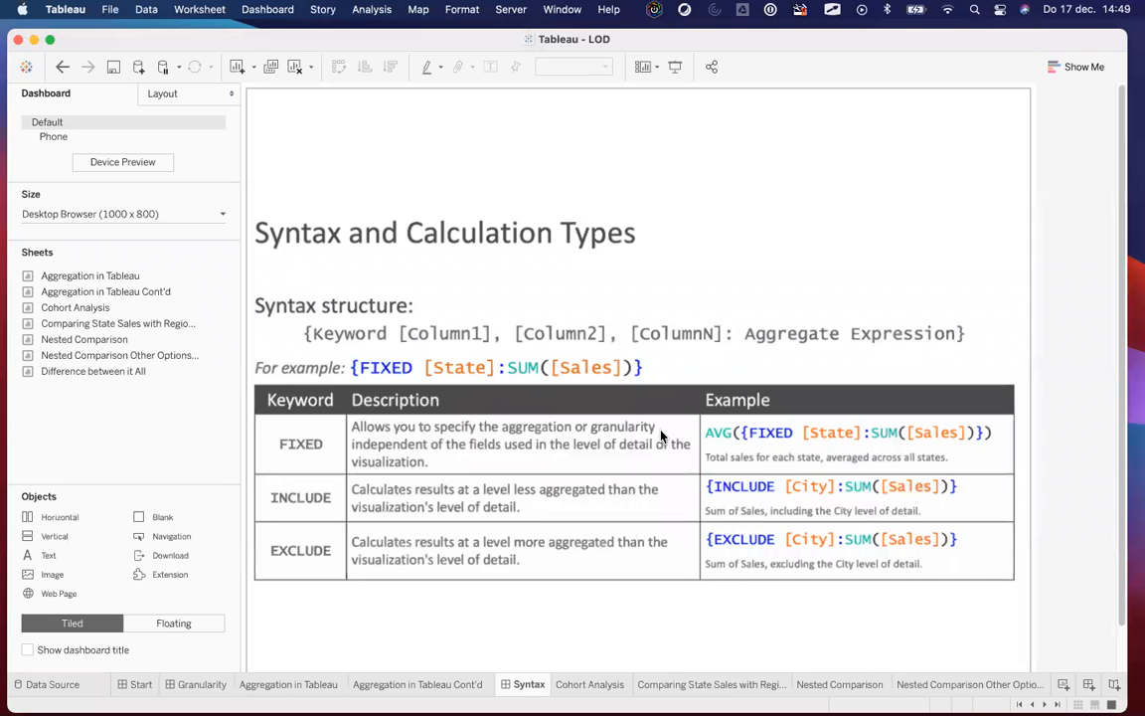
# Step: Open the Cohort Analysis sheet and narrow the marks and data areas to widen the chart
pyautogui.click(586, 685)
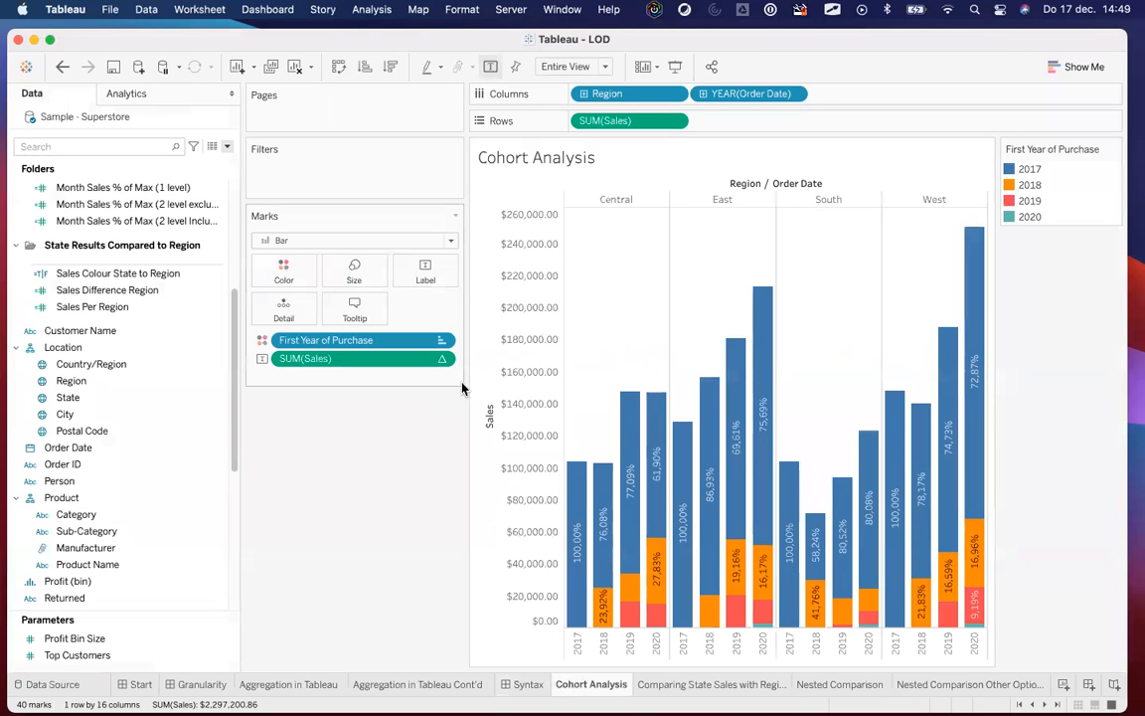
pyautogui.moveTo(366, 378); pyautogui.dragTo(353, 377)
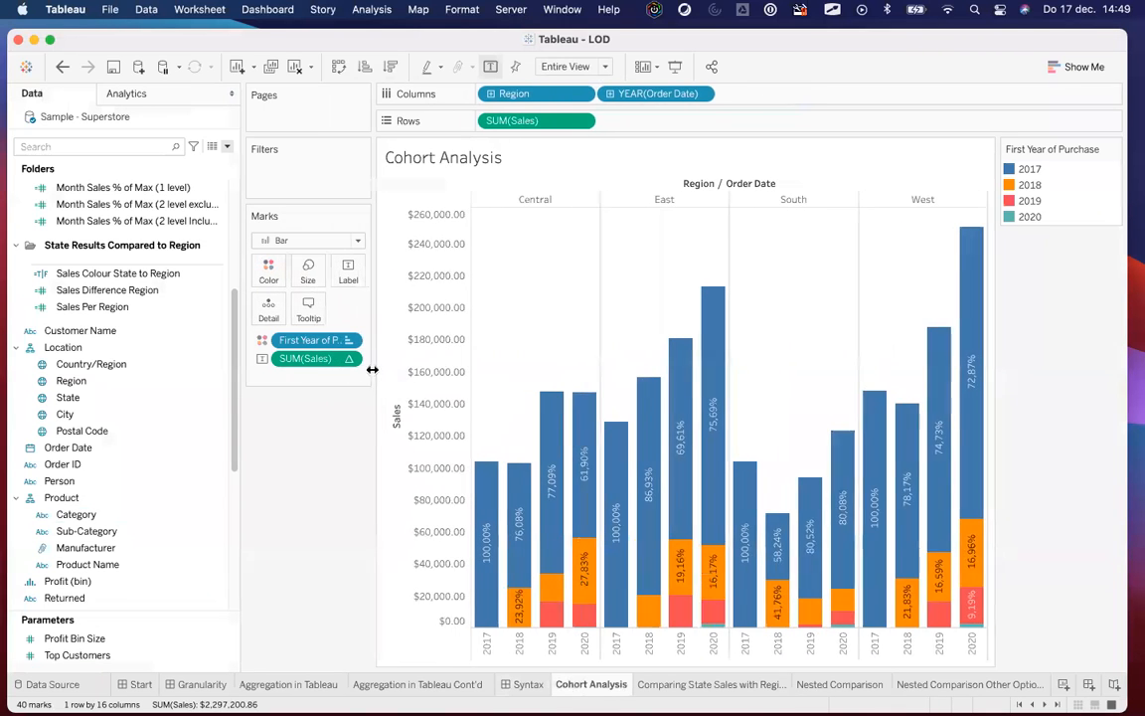
pyautogui.moveTo(240, 356); pyautogui.dragTo(151, 344)
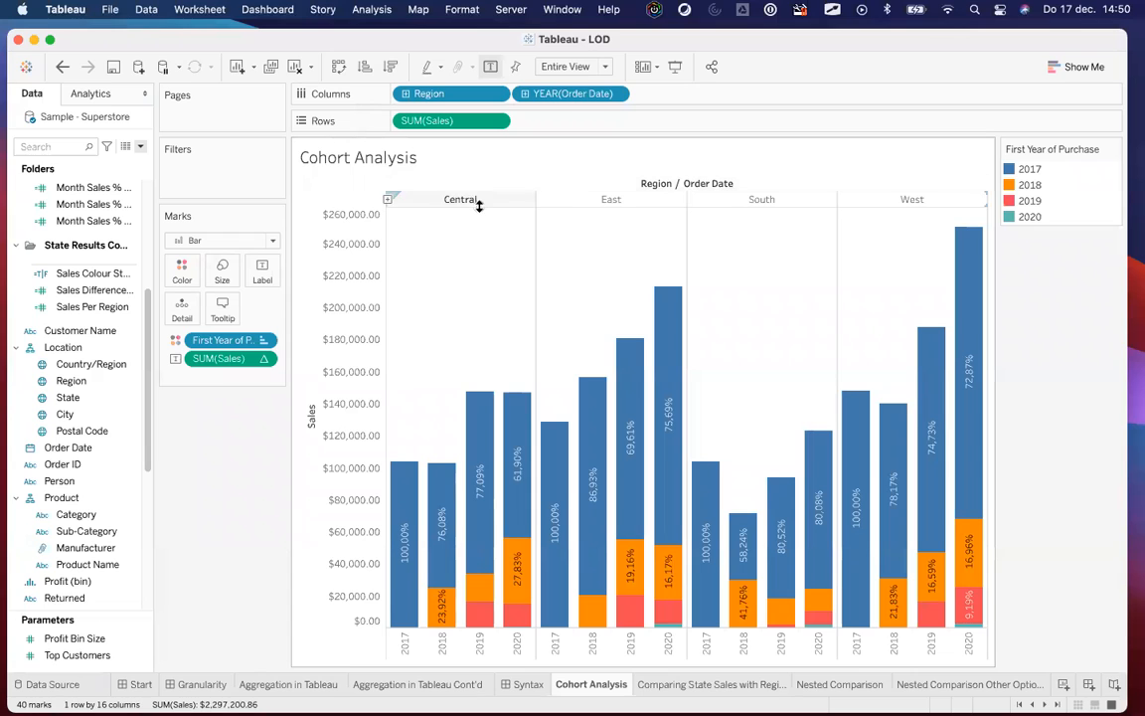
pyautogui.hotkey('ctrl', 'a')
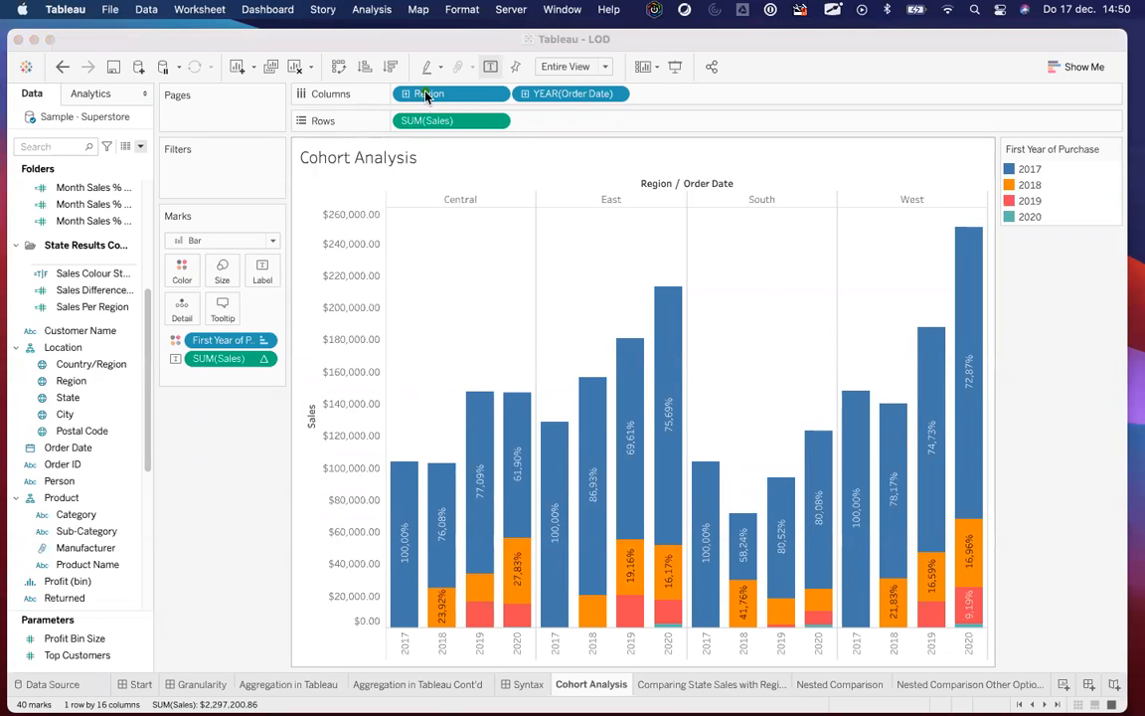
# Step: Widen the data and marks areas beside the chart and expand the Cohort folder in the field list
pyautogui.click(402, 522)
pyautogui.click(155, 371)
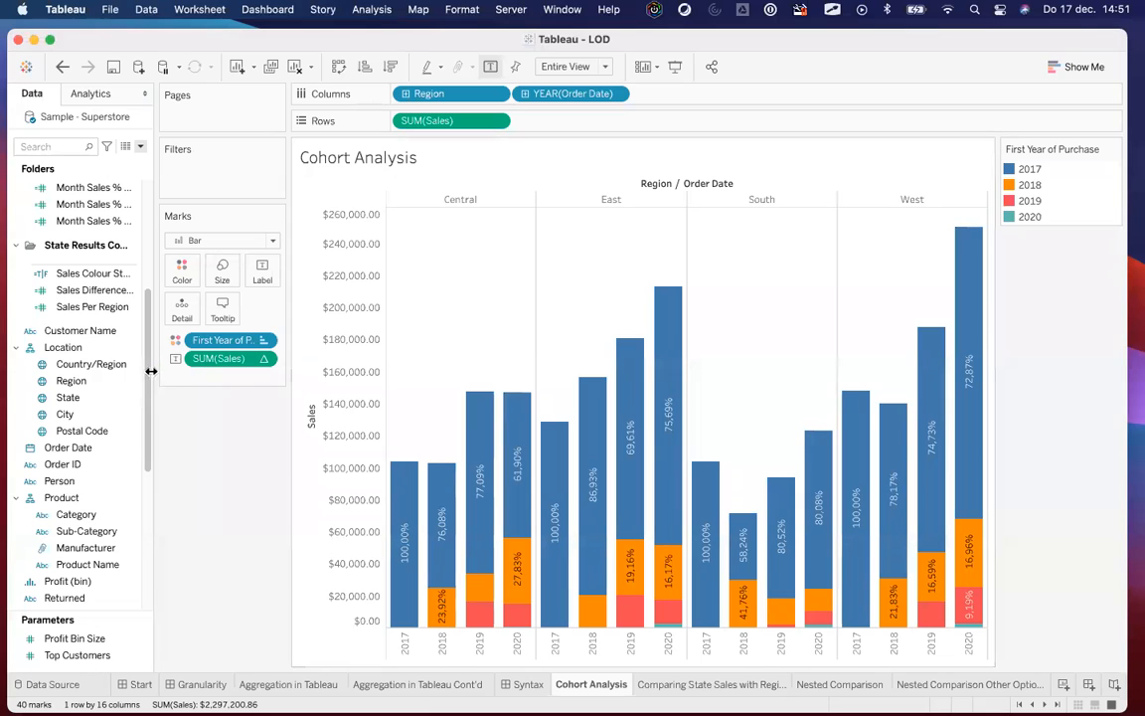
pyautogui.moveTo(189, 376); pyautogui.dragTo(216, 368)
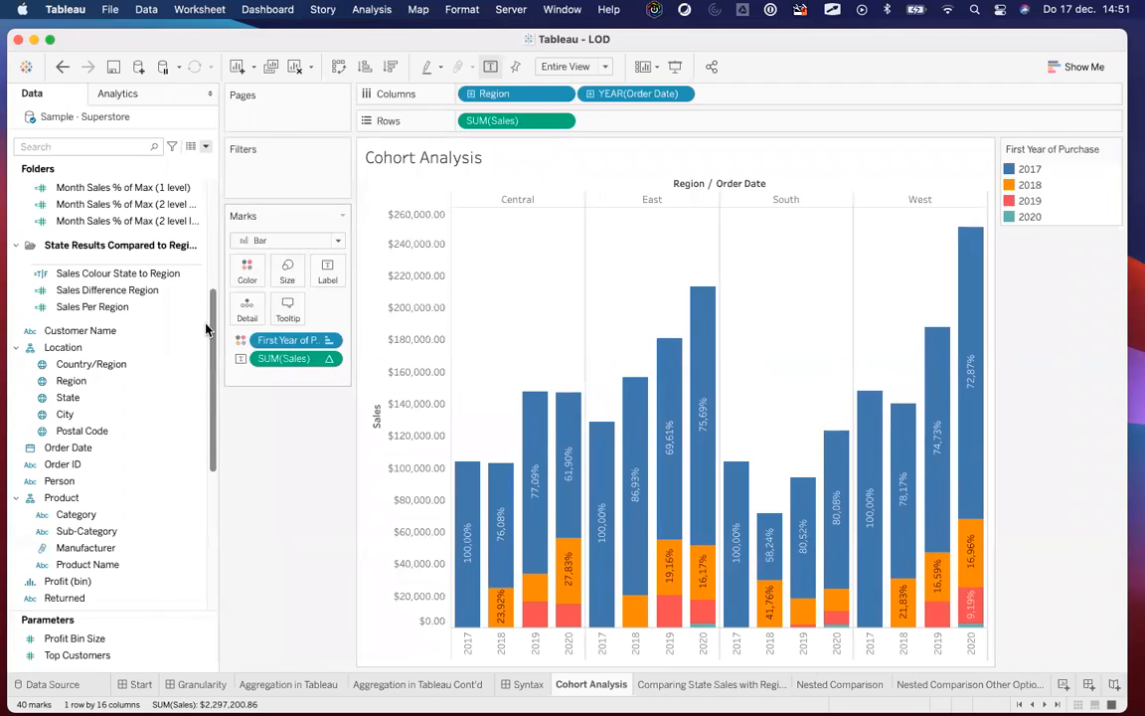
pyautogui.moveTo(207, 328); pyautogui.dragTo(196, 221)
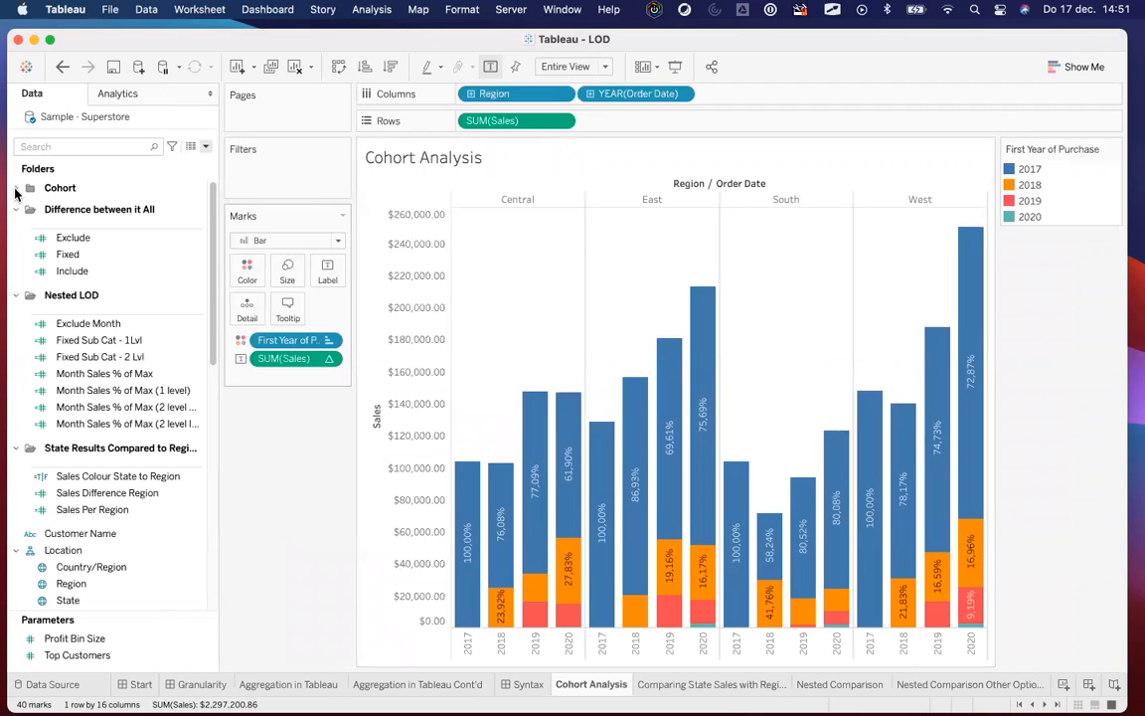
pyautogui.click(16, 184)
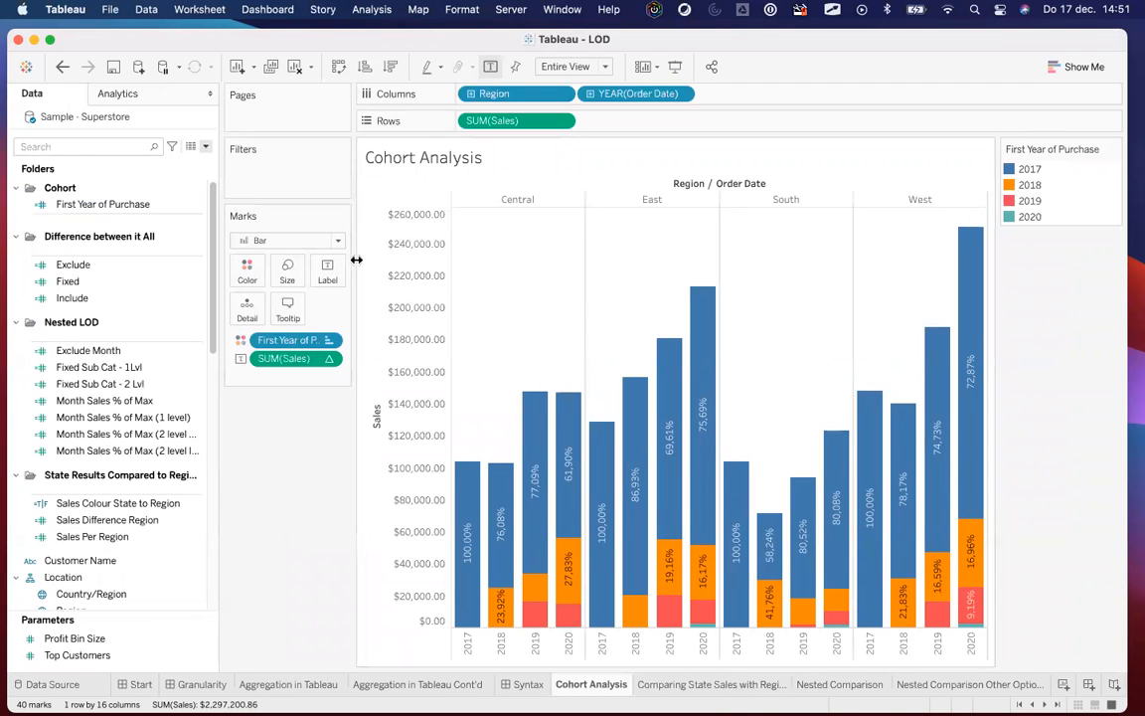
pyautogui.moveTo(358, 259); pyautogui.dragTo(397, 257)
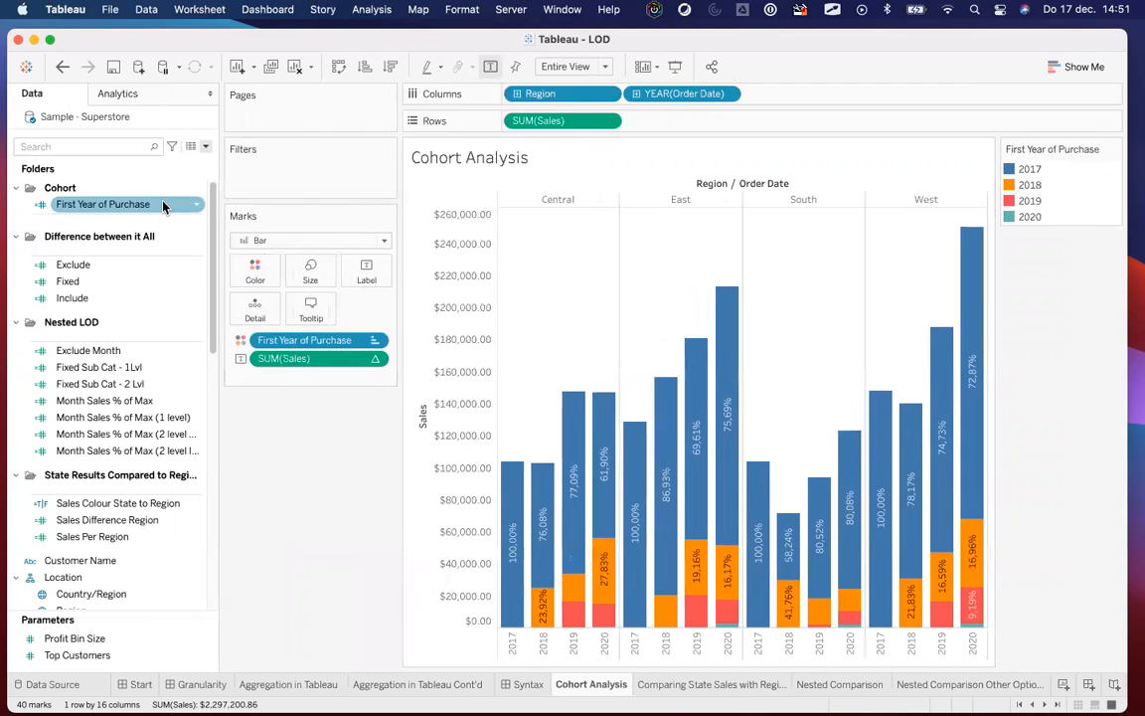
# Step: Open the First Year of Purchase calculation for editing, reposition its editor and enlarge the formula text
pyautogui.rightClick(159, 204)
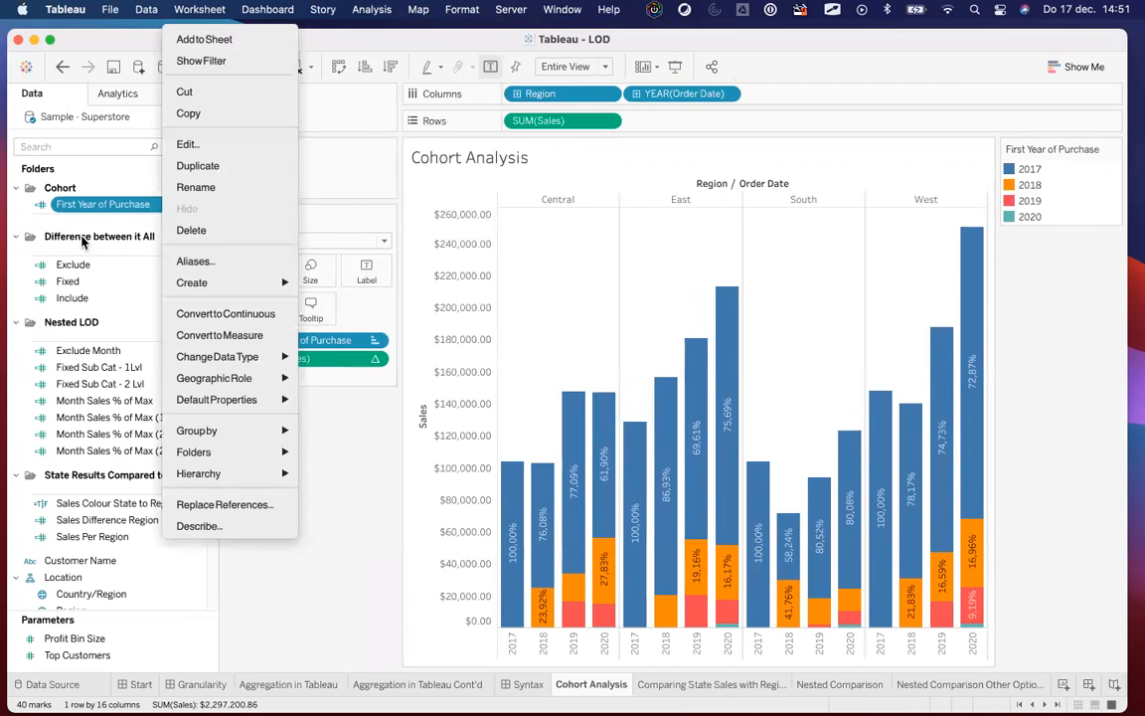
pyautogui.click(207, 145)
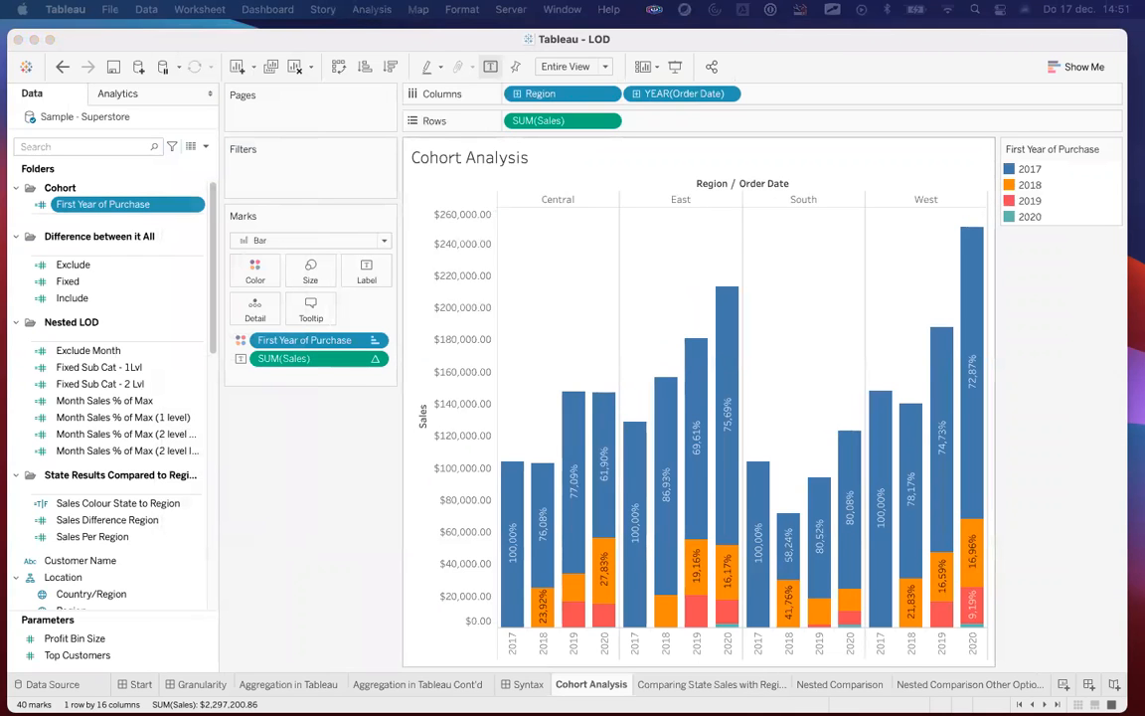
pyautogui.moveTo(462, 8); pyautogui.dragTo(303, 221)
pyautogui.press('super+plus')
pyautogui.press('super+plus')
pyautogui.press('super+plus')
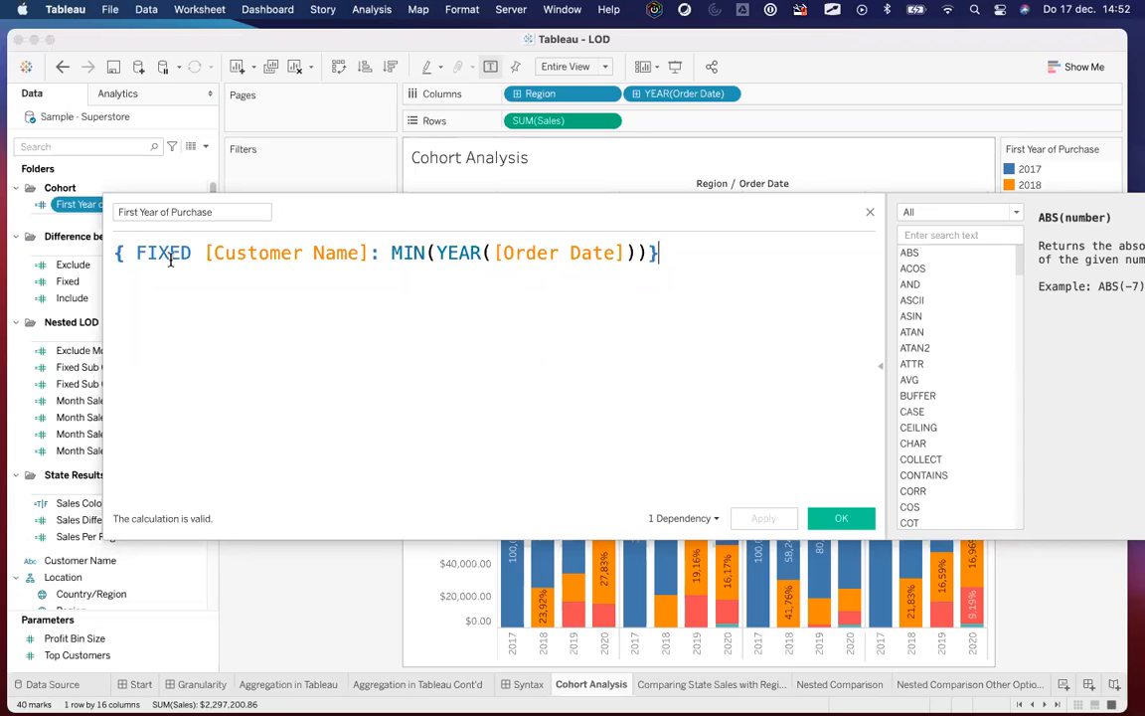
# Step: Put MIN(YEAR([Order Date])) on its own line in the First Year of Purchase formula and look up the YEAR function's description
pyautogui.click(376, 252)
pyautogui.press('Return')
pyautogui.press('Return')
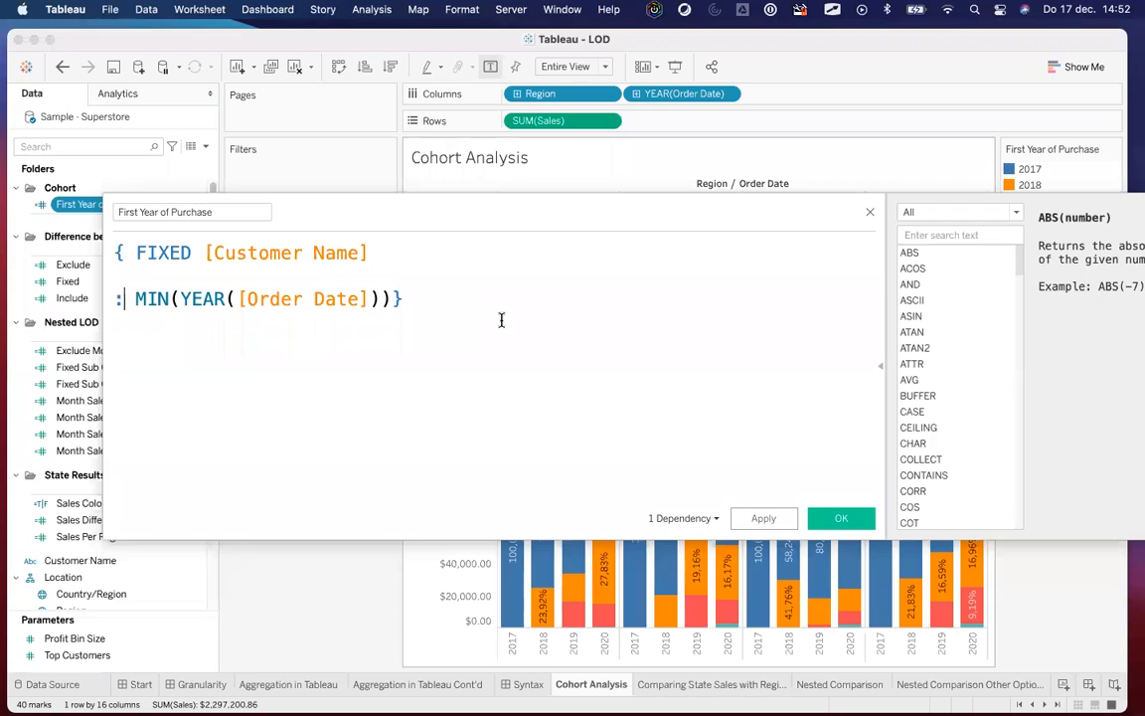
pyautogui.press('Return')
pyautogui.press('BackSpace')
pyautogui.press('BackSpace')
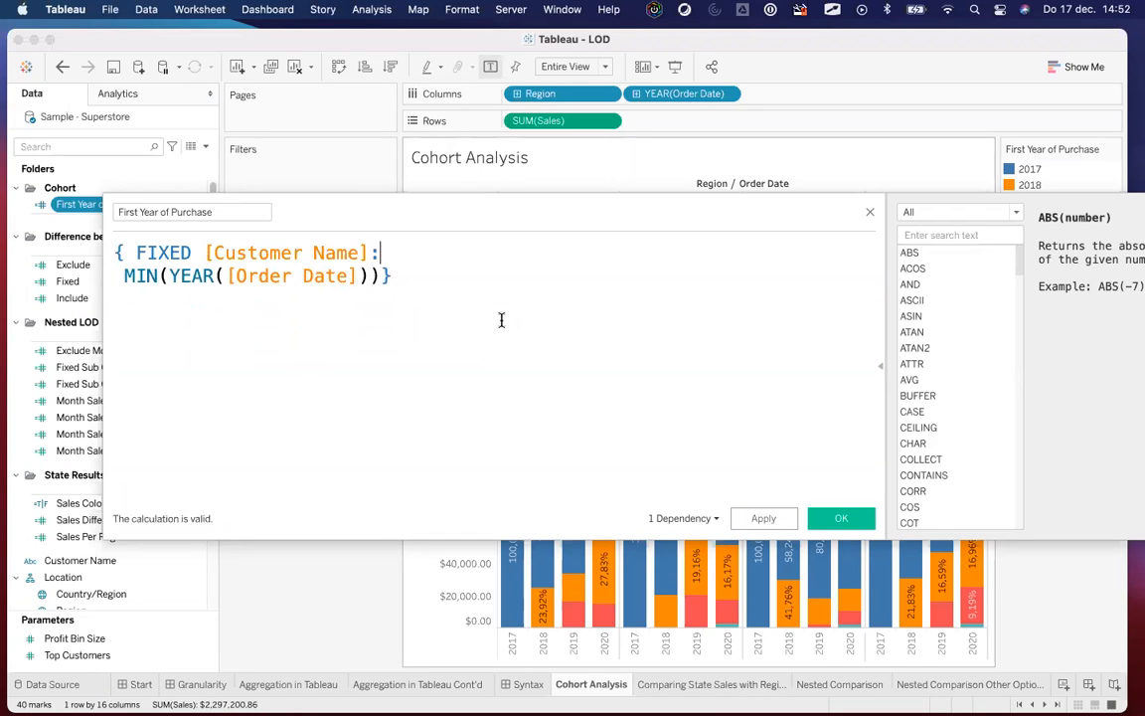
pyautogui.press('Right')
pyautogui.press('Right')
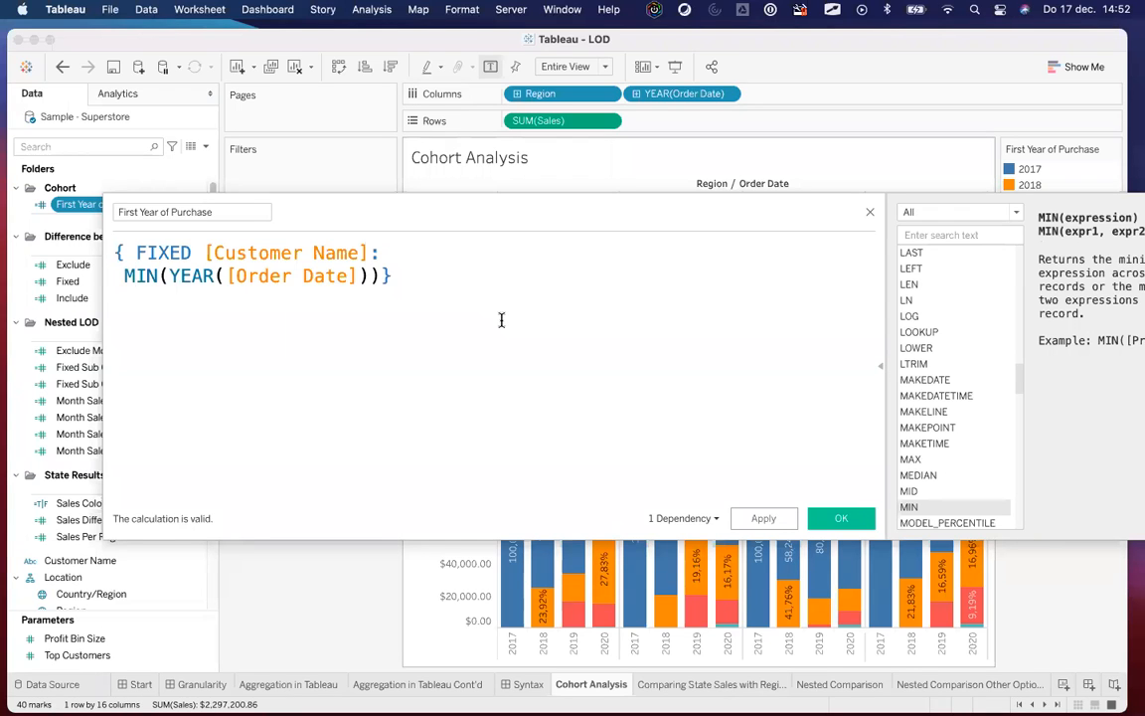
pyautogui.moveTo(503, 215); pyautogui.dragTo(461, 241)
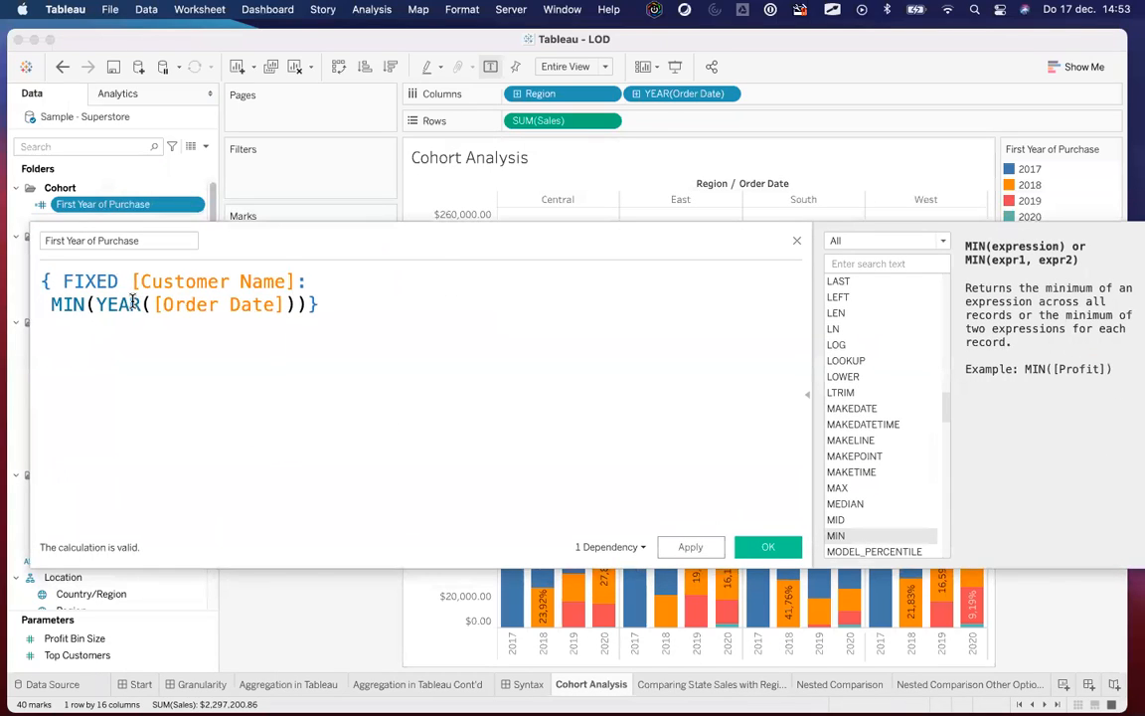
pyautogui.click(131, 296)
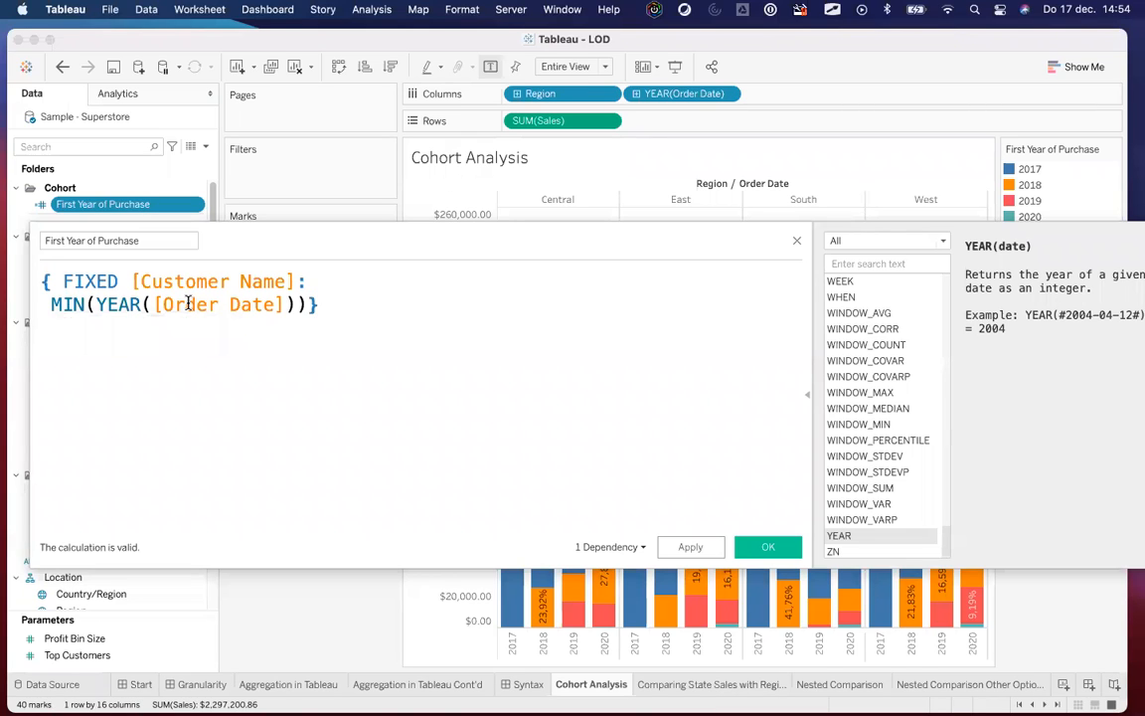
pyautogui.press('Return')
pyautogui.write('cus')
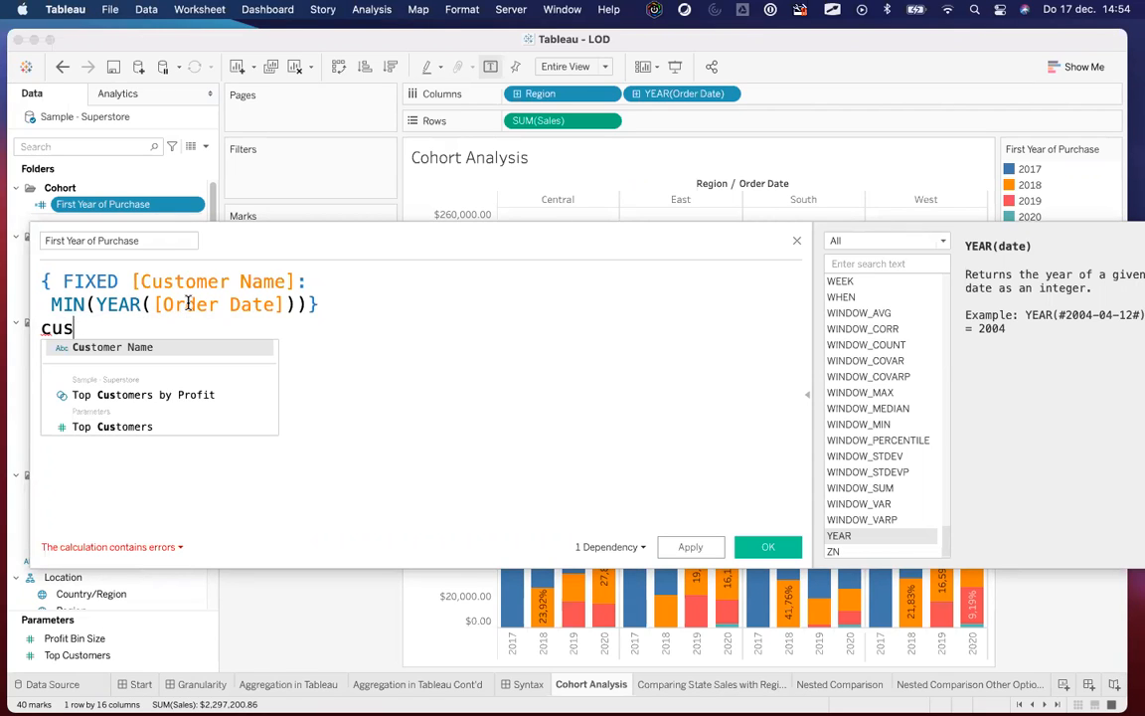
pyautogui.press('BackSpace')
pyautogui.press('BackSpace')
pyautogui.press('BackSpace')
pyautogui.press('BackSpace')
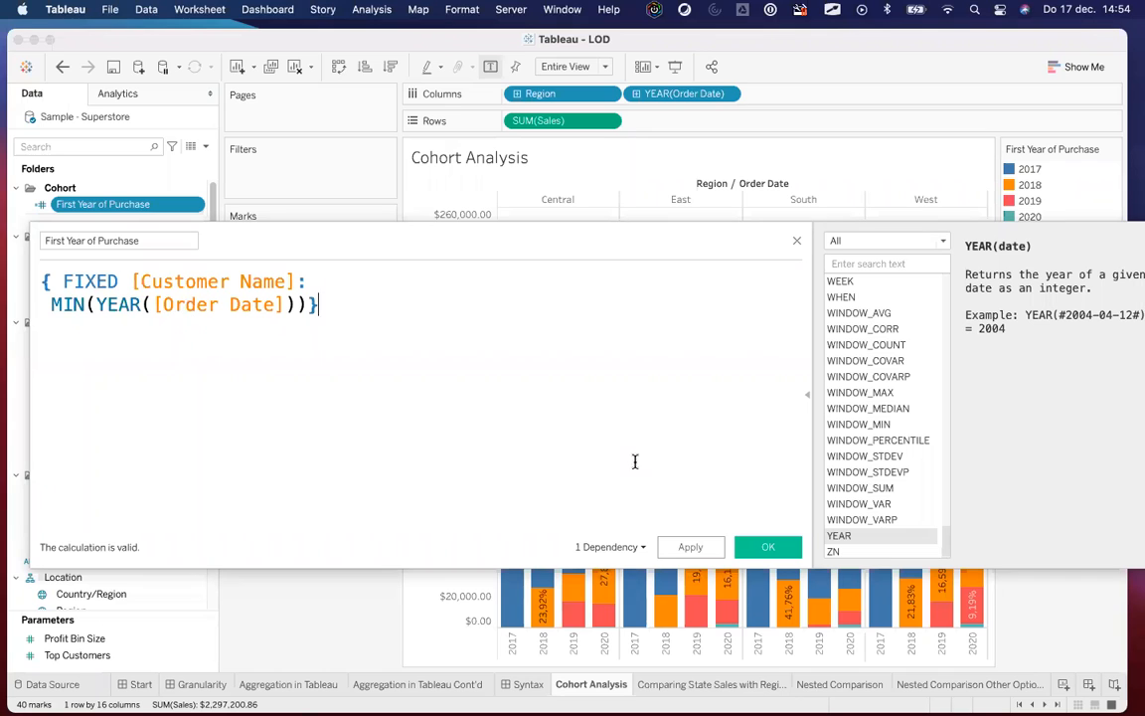
# Step: Accept the First Year of Purchase calculation and widen the data area slightly
pyautogui.click(763, 546)
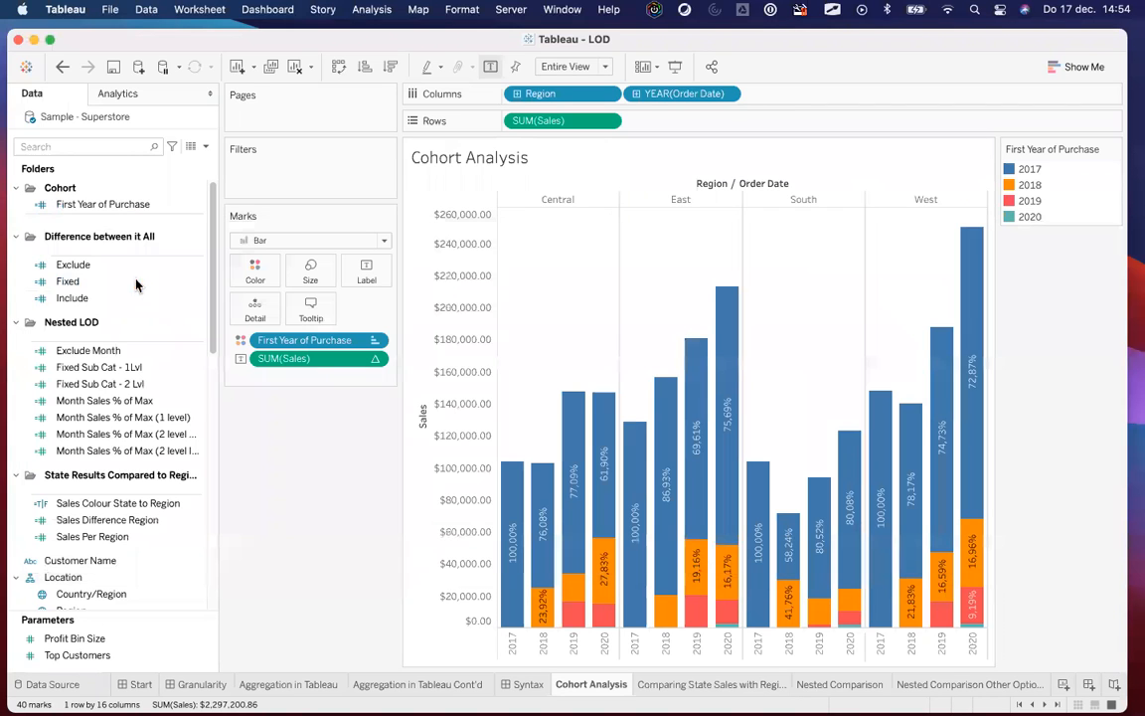
pyautogui.moveTo(216, 196); pyautogui.dragTo(236, 199)
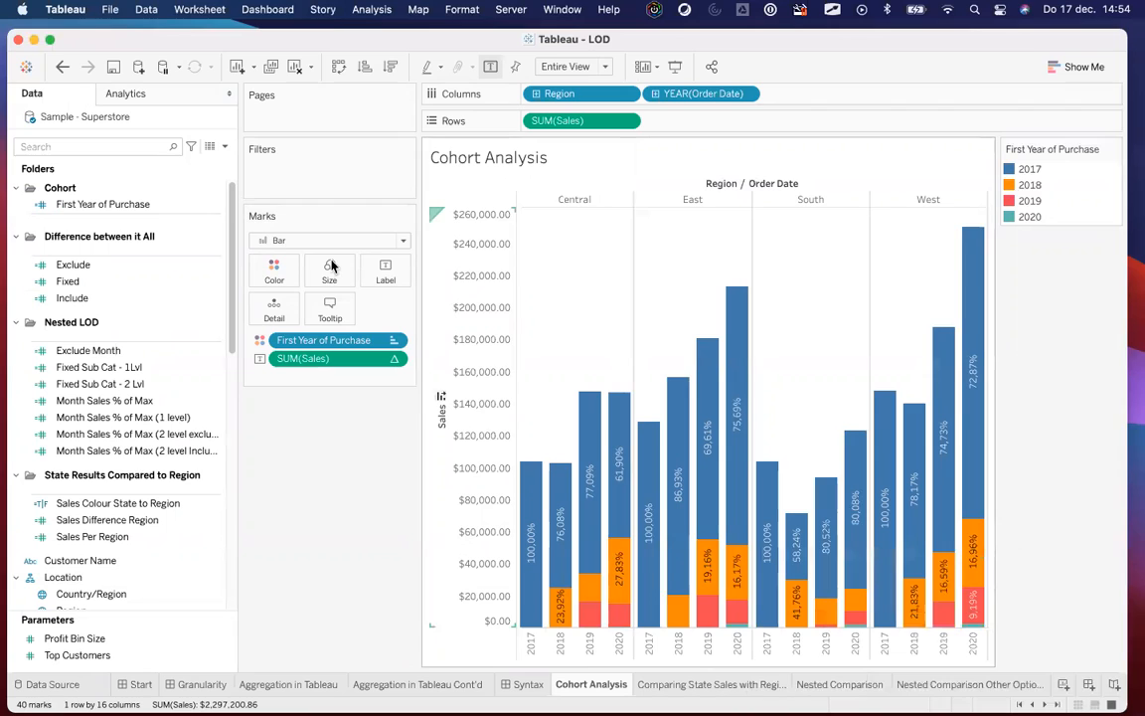
# Step: Clear the Cohort Analysis sheet and set Region followed by the year of Order Date as its columns
pyautogui.click(295, 74)
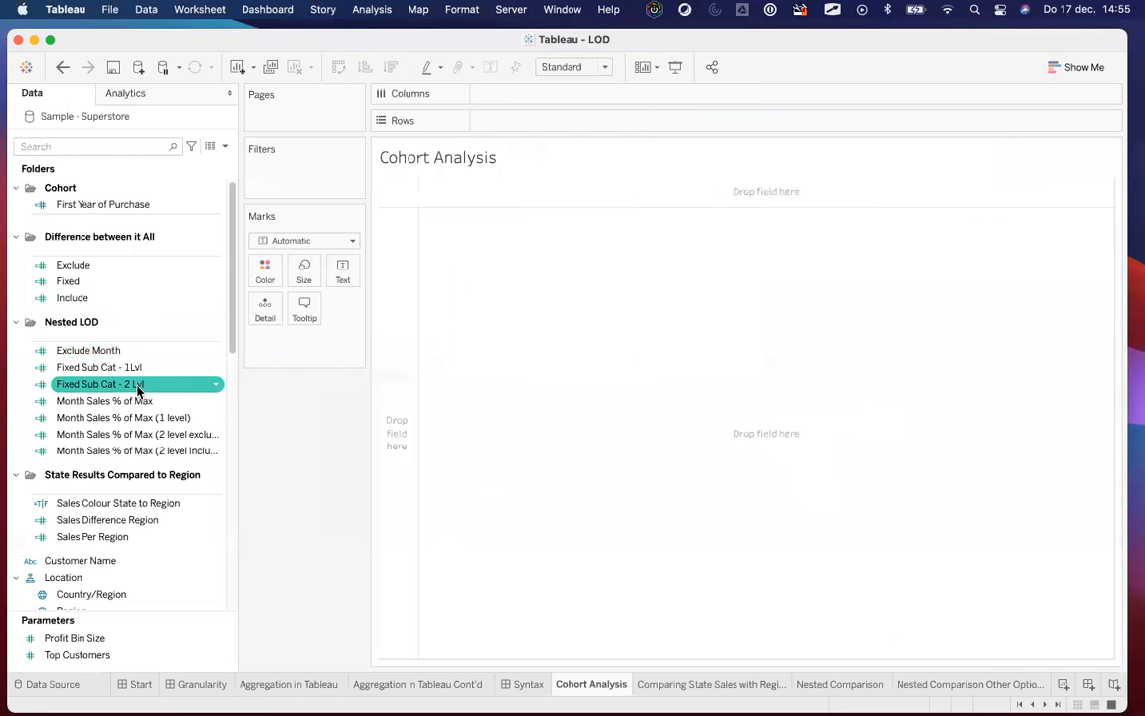
pyautogui.scroll(-5, 137, 388)
pyautogui.moveTo(67, 348); pyautogui.dragTo(527, 97)
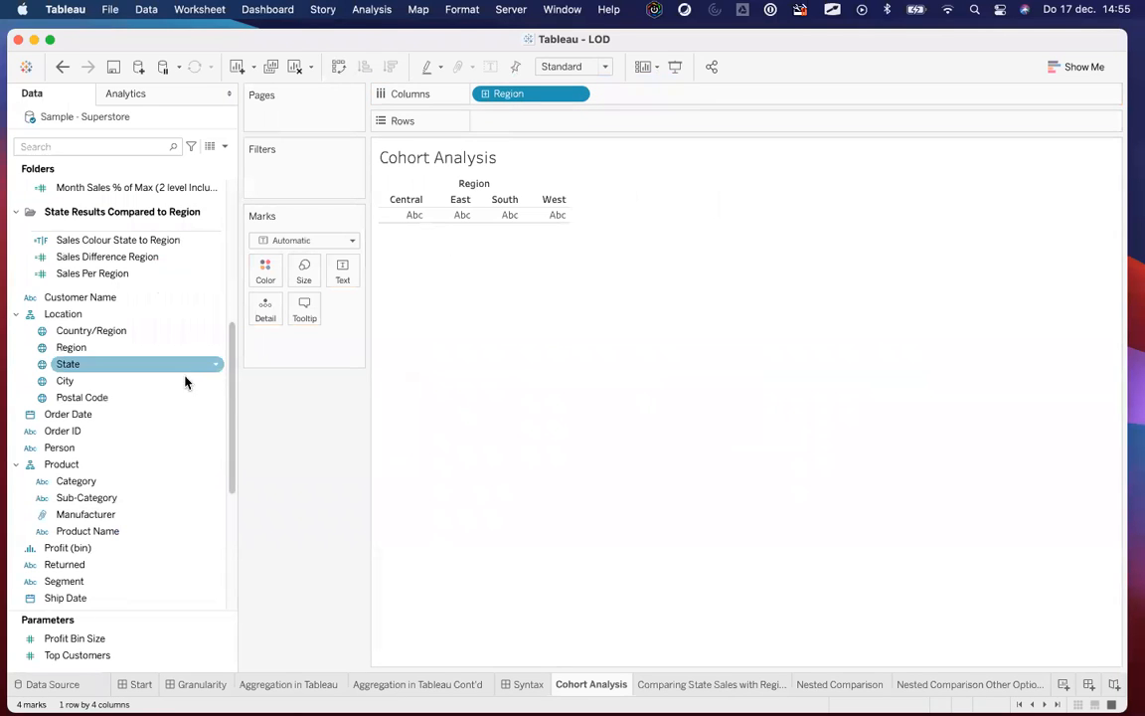
pyautogui.moveTo(95, 417); pyautogui.dragTo(742, 102)
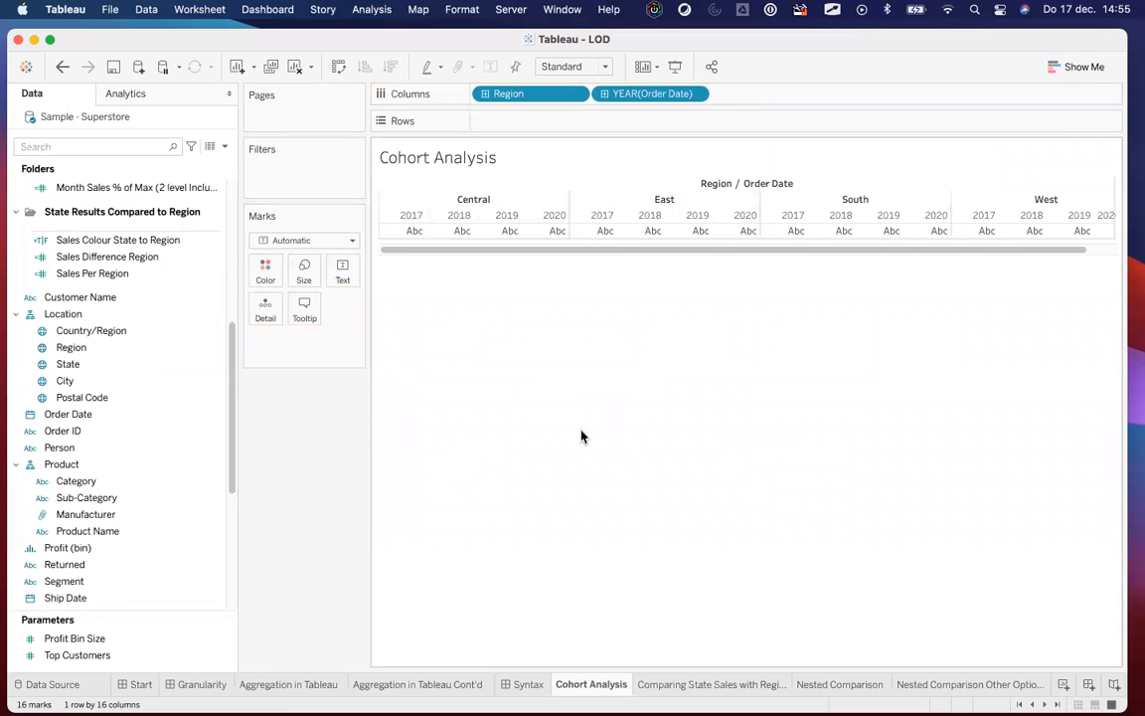
# Step: Add the sum of Sales to the rows and change the mark type to Bar
pyautogui.scroll(-5, 154, 554)
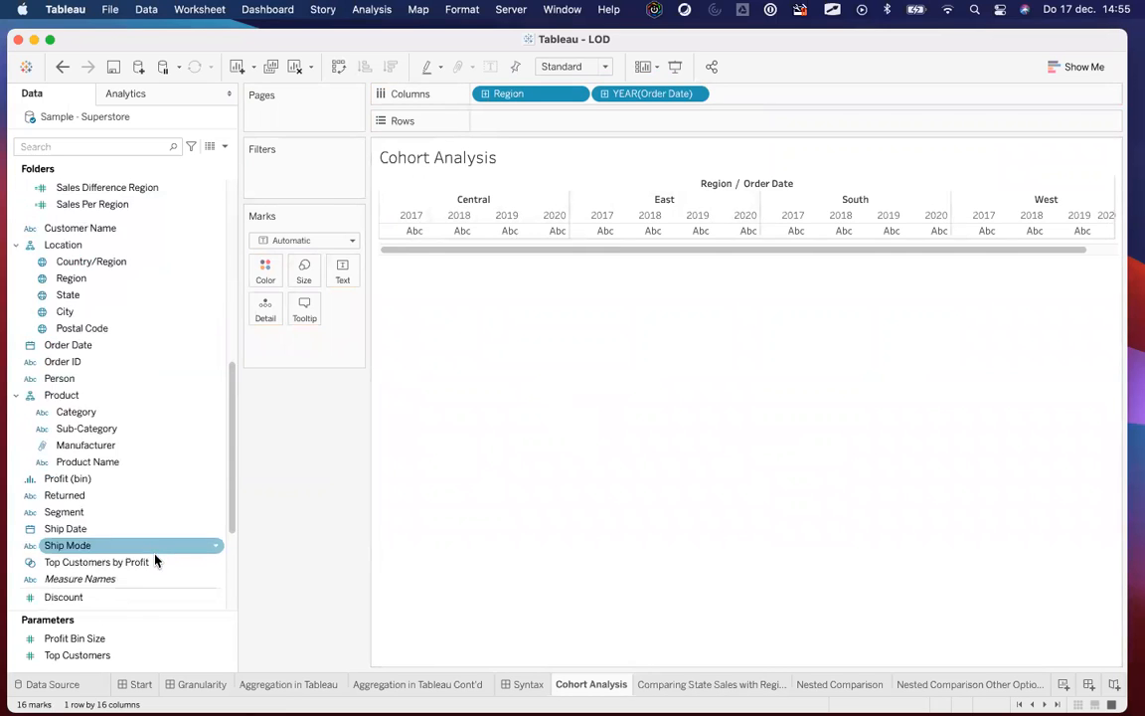
pyautogui.scroll(-2, 121, 524)
pyautogui.moveTo(98, 524); pyautogui.dragTo(557, 122)
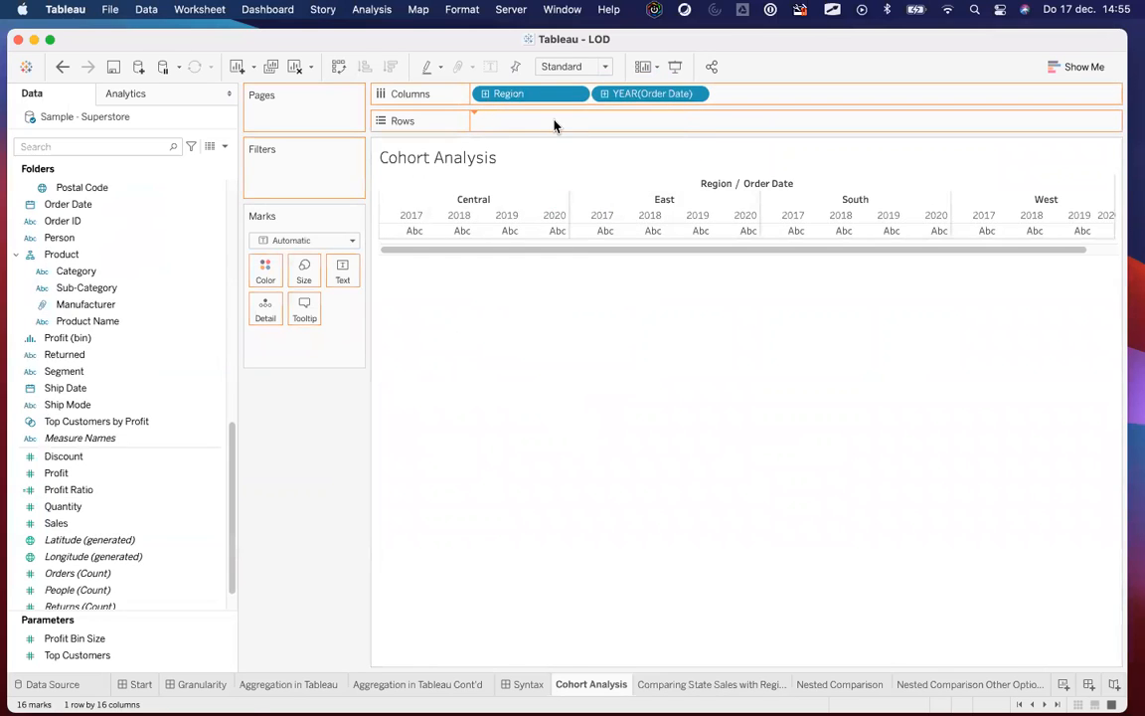
pyautogui.click(278, 241)
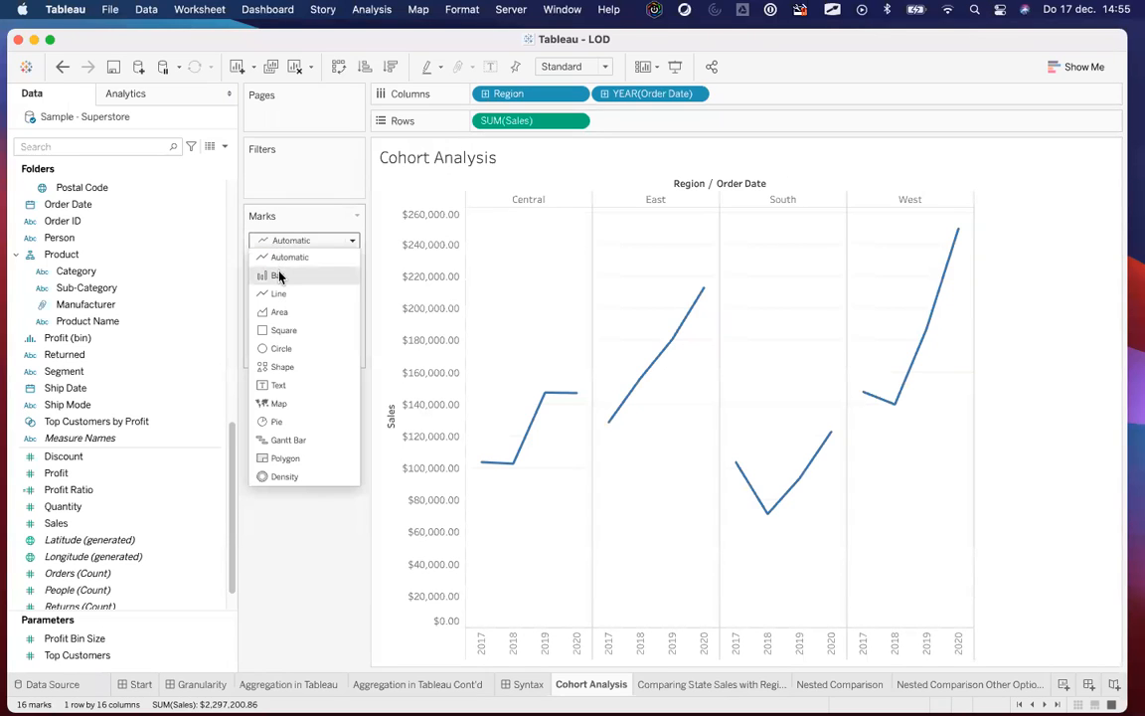
pyautogui.click(281, 269)
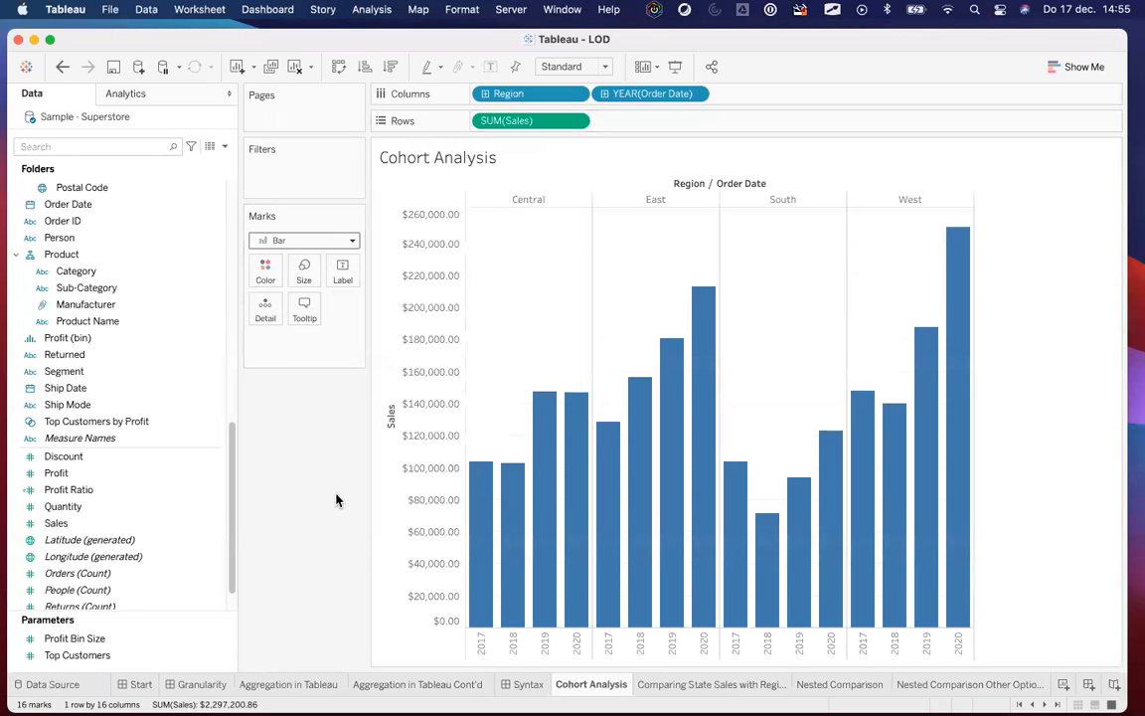
# Step: Color the sales bars by First Year of Purchase from the Cohort folder
pyautogui.click(144, 435)
pyautogui.scroll(5, 139, 426)
pyautogui.click(140, 418)
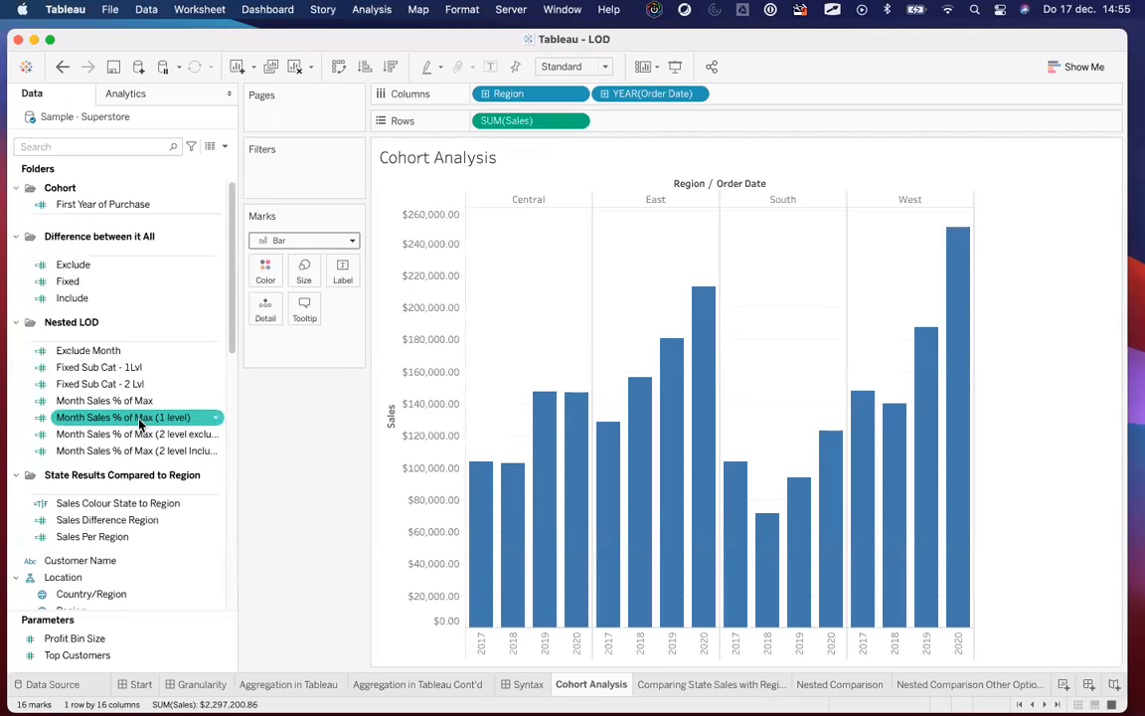
pyautogui.click(147, 401)
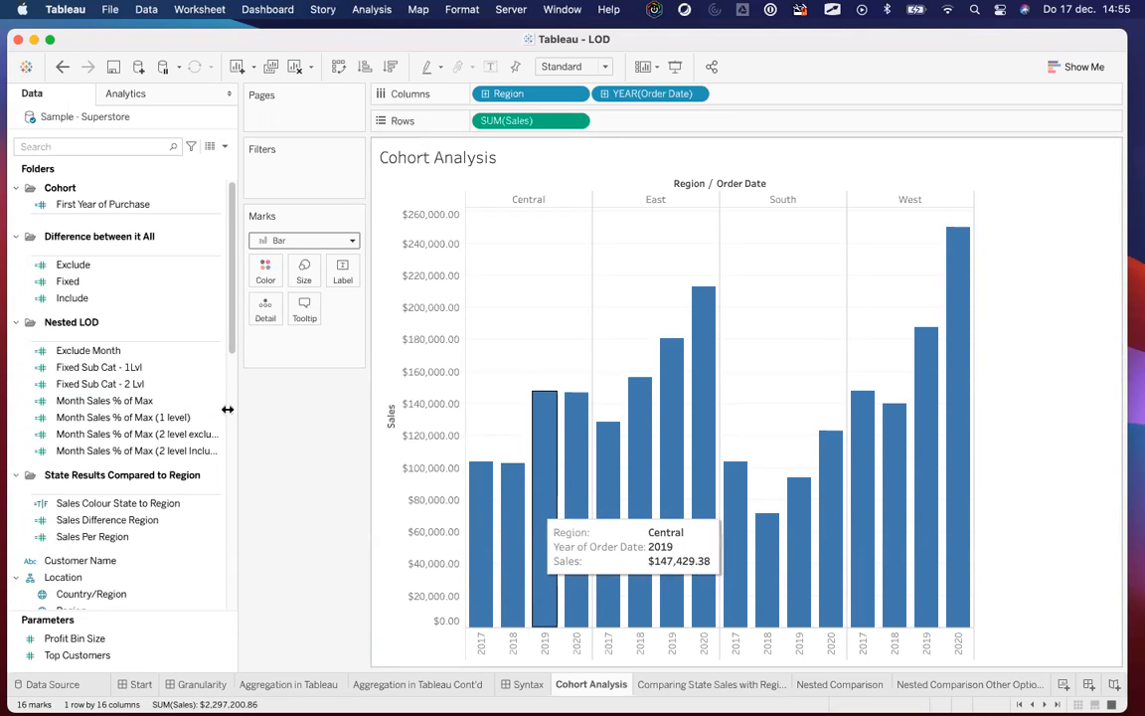
pyautogui.click(61, 206)
pyautogui.moveTo(63, 207); pyautogui.dragTo(265, 277)
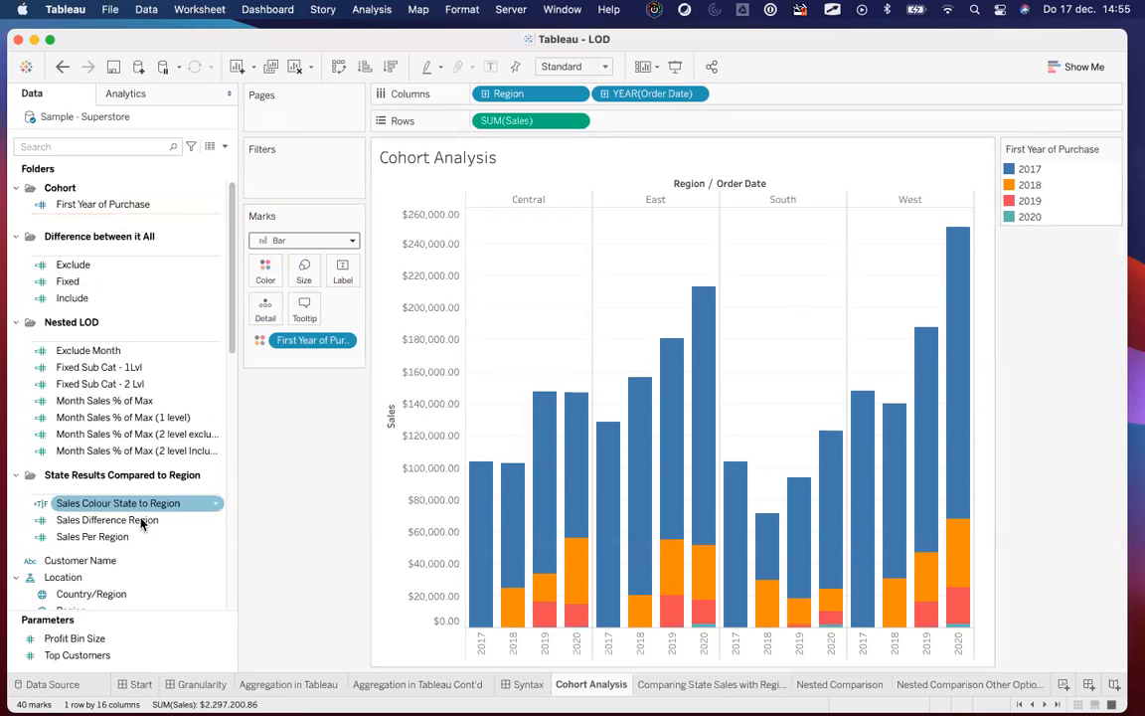
# Step: Label the bars with Sales and apply the Percent of Total quick table calculation to the label
pyautogui.scroll(-5, 169, 524)
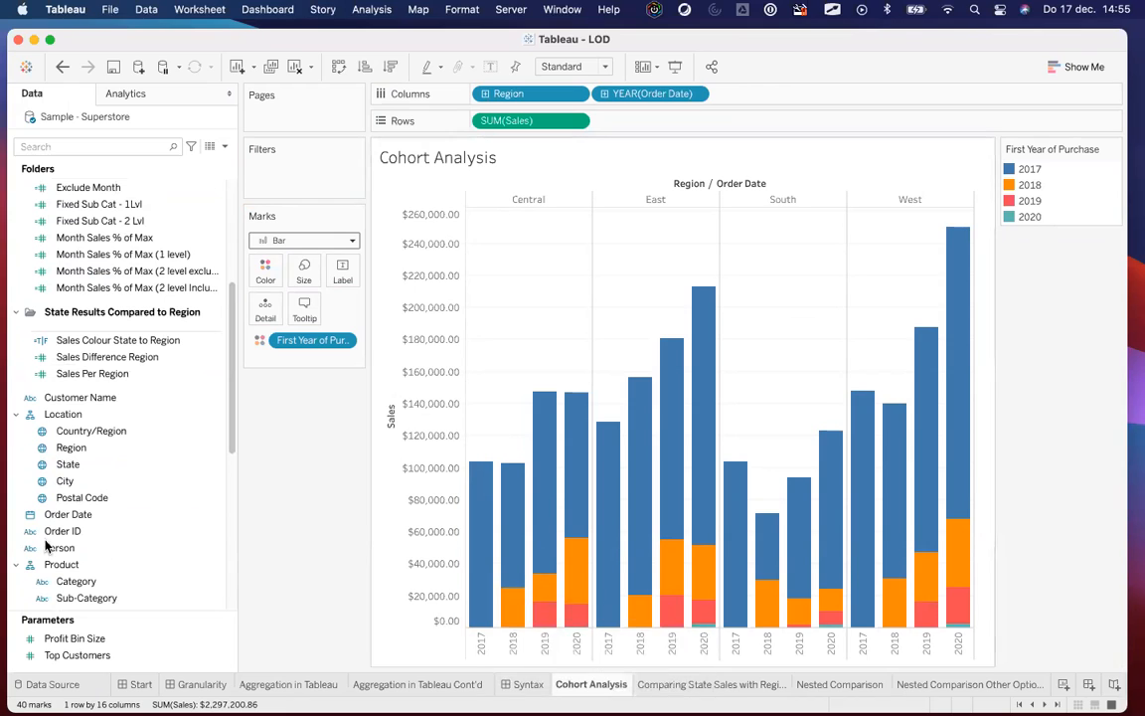
pyautogui.scroll(-10, 80, 527)
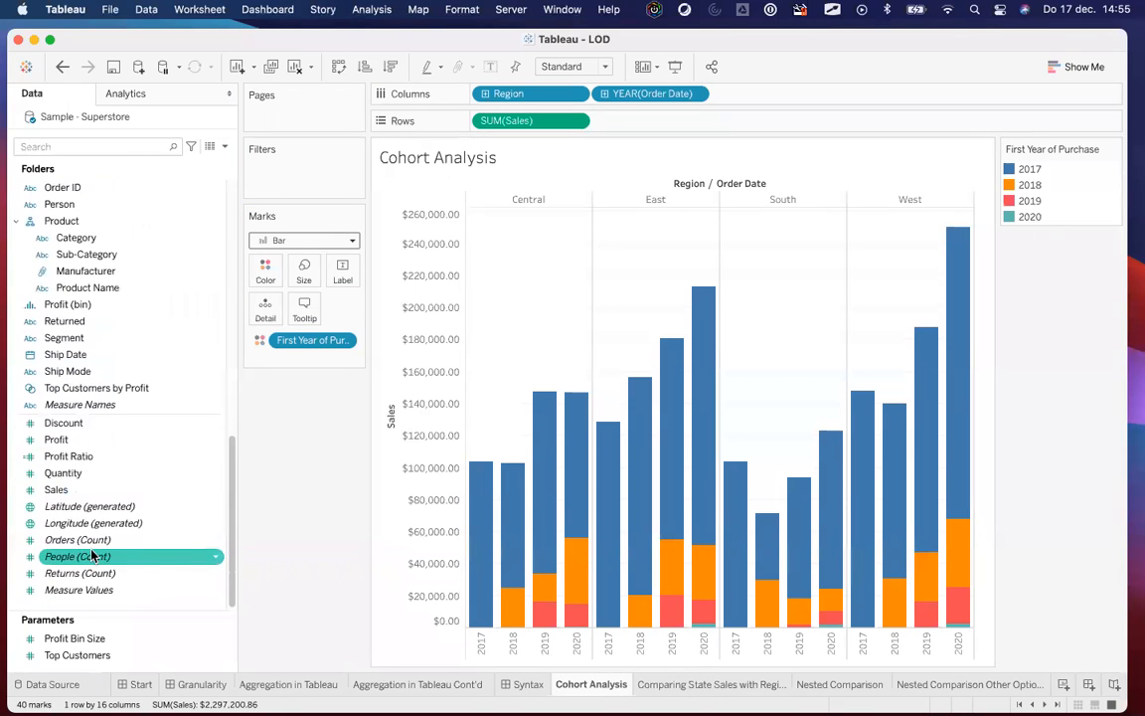
pyautogui.moveTo(60, 490); pyautogui.dragTo(341, 271)
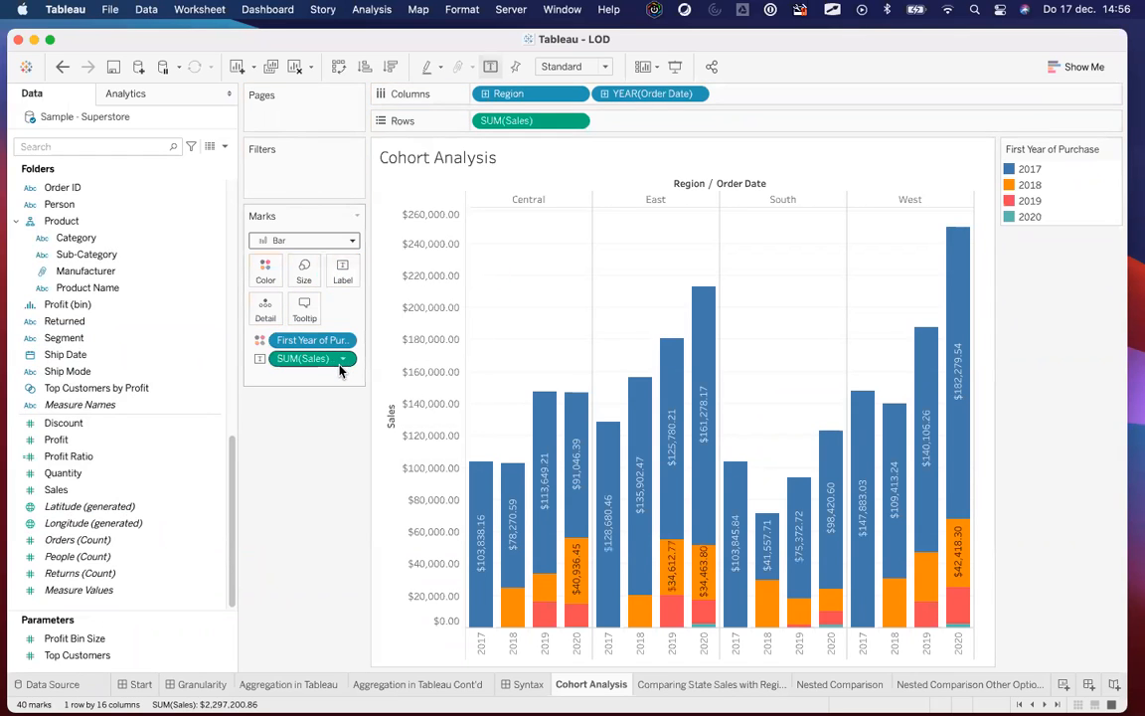
pyautogui.click(342, 359)
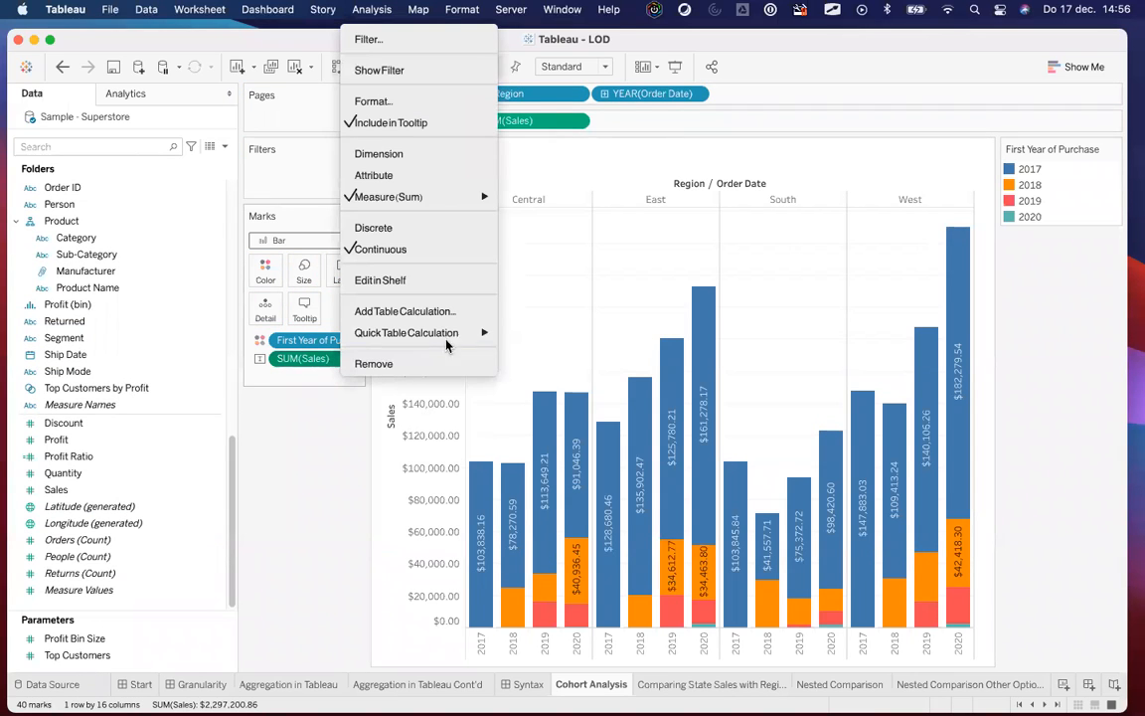
pyautogui.moveTo(454, 341)
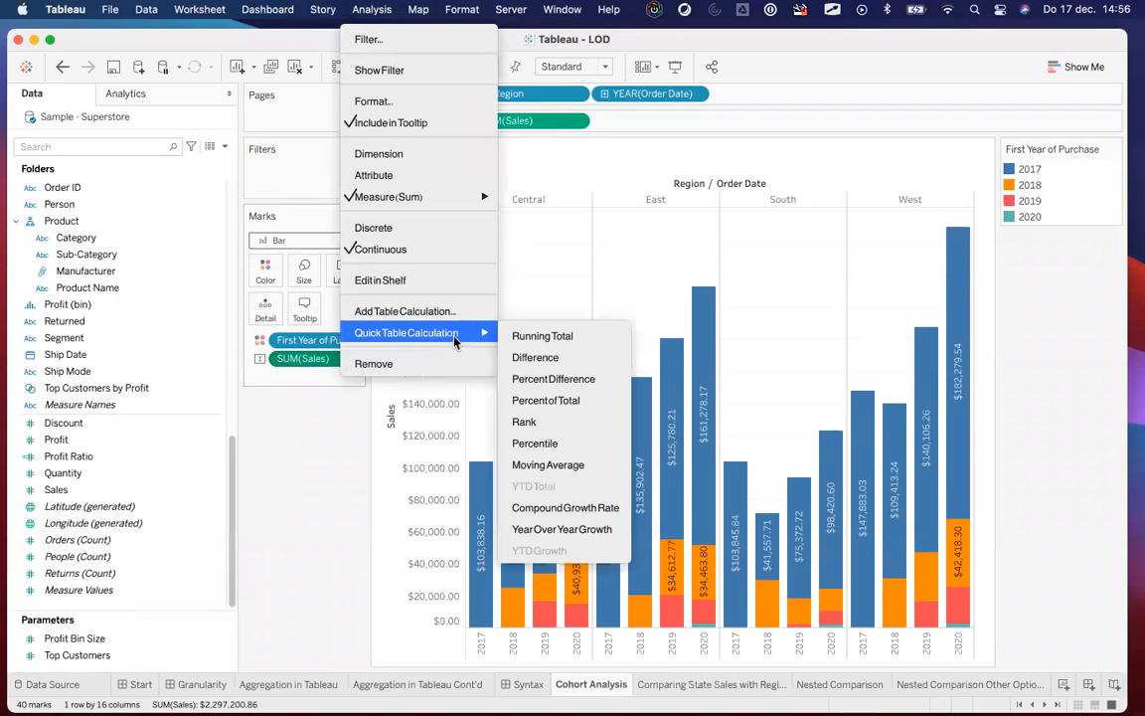
pyautogui.click(545, 402)
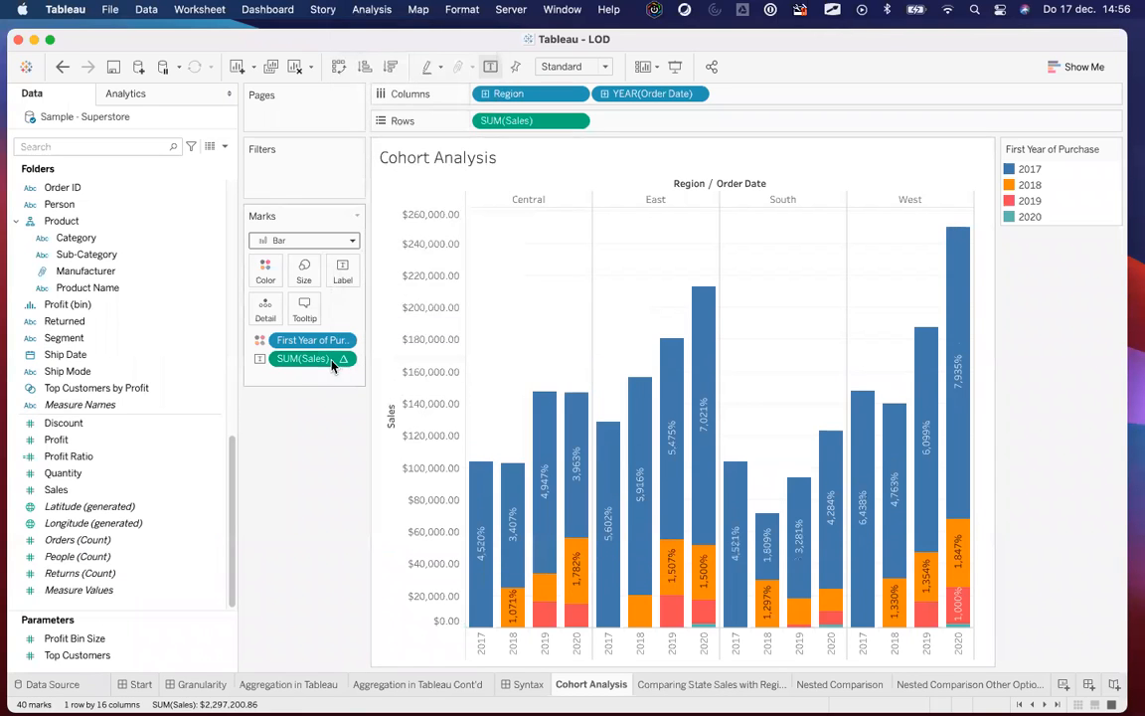
# Step: Compute the percent of total on the Sales label using Table (down)
pyautogui.click(333, 363)
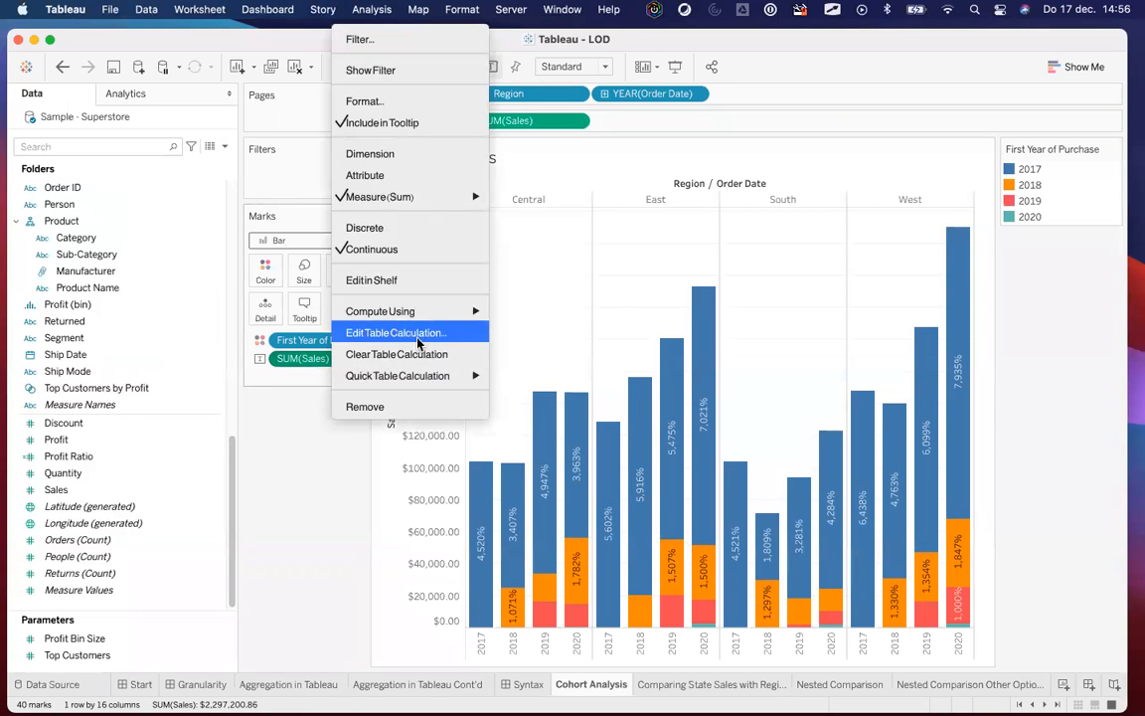
pyautogui.moveTo(424, 309)
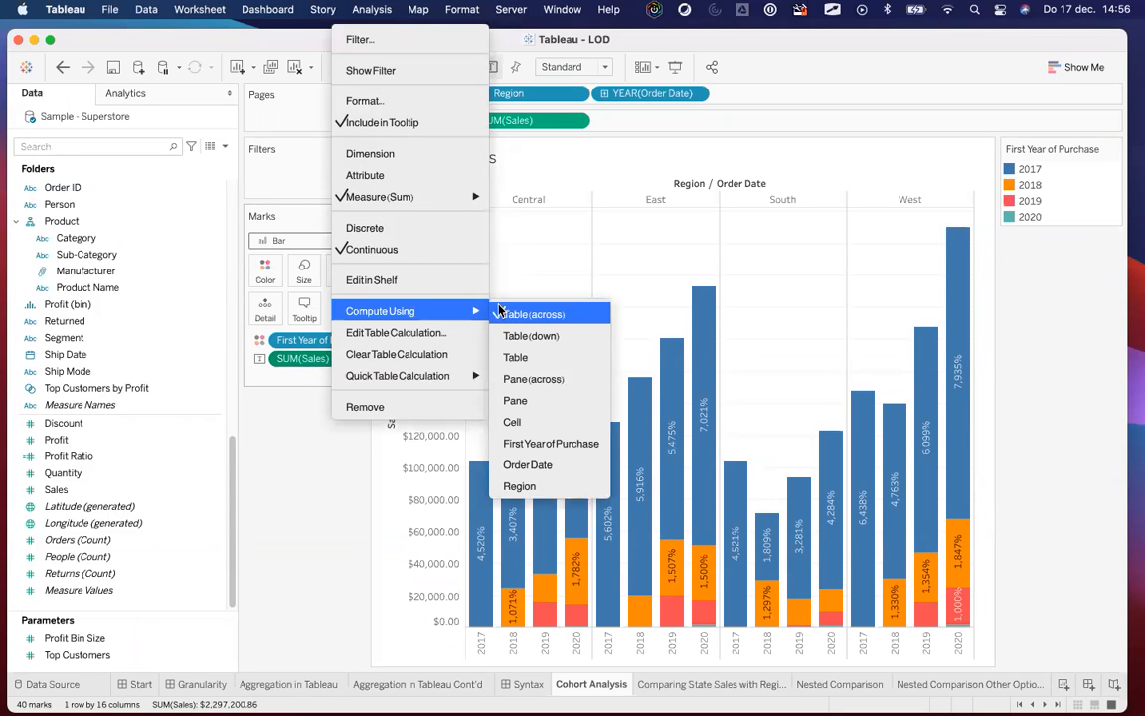
pyautogui.click(515, 335)
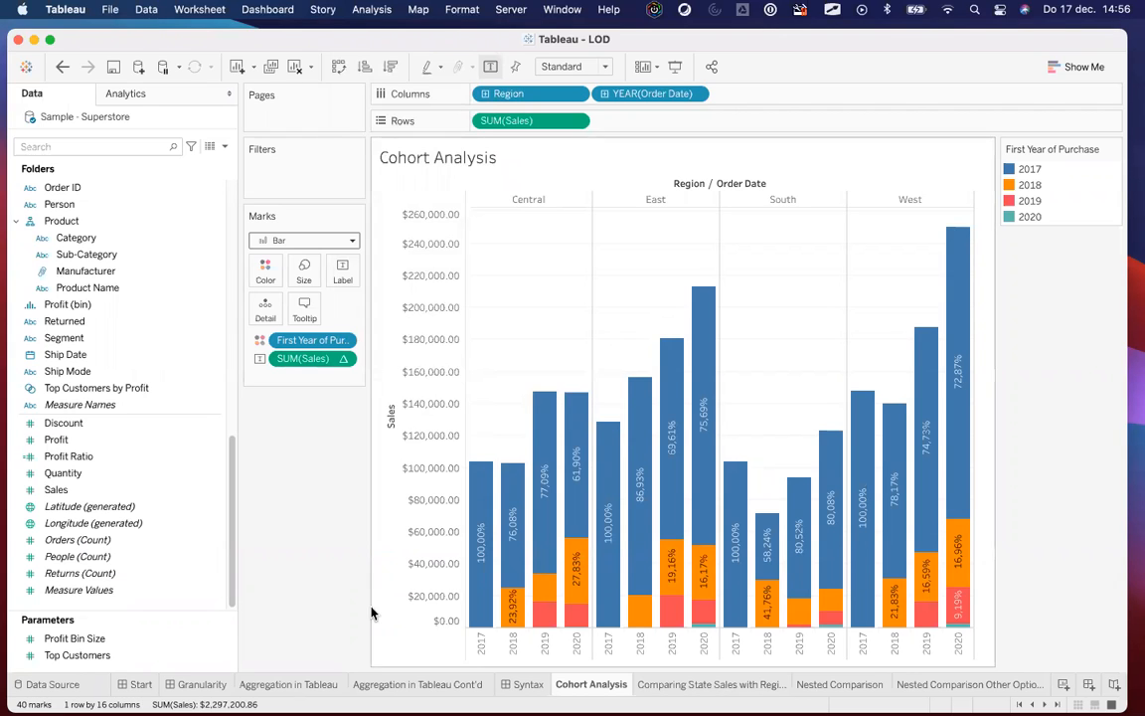
# Step: Narrow the data pane and fit the cohort chart to Entire View
pyautogui.moveTo(236, 392); pyautogui.dragTo(140, 390)
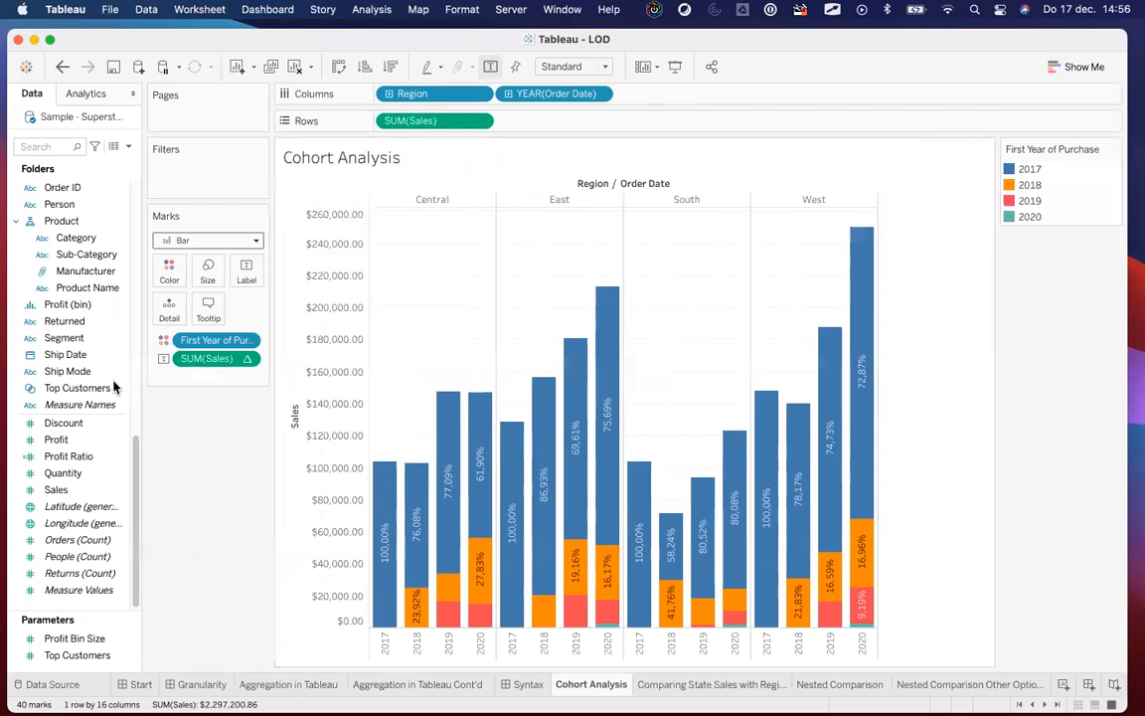
pyautogui.click(562, 70)
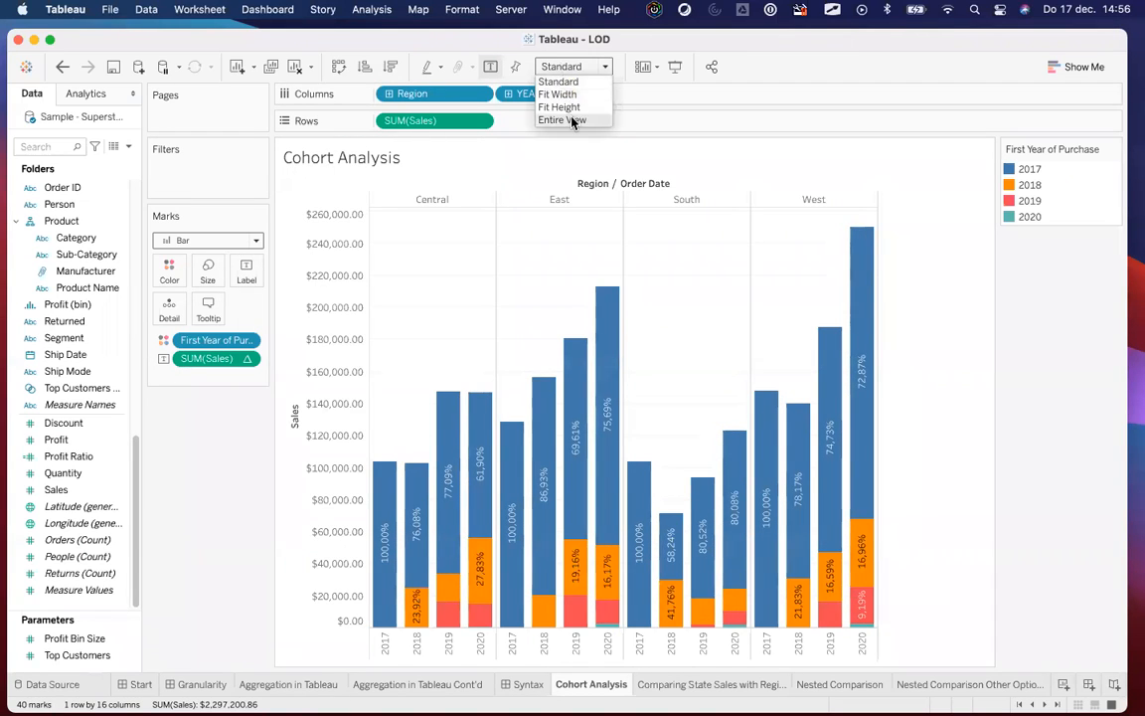
pyautogui.click(563, 120)
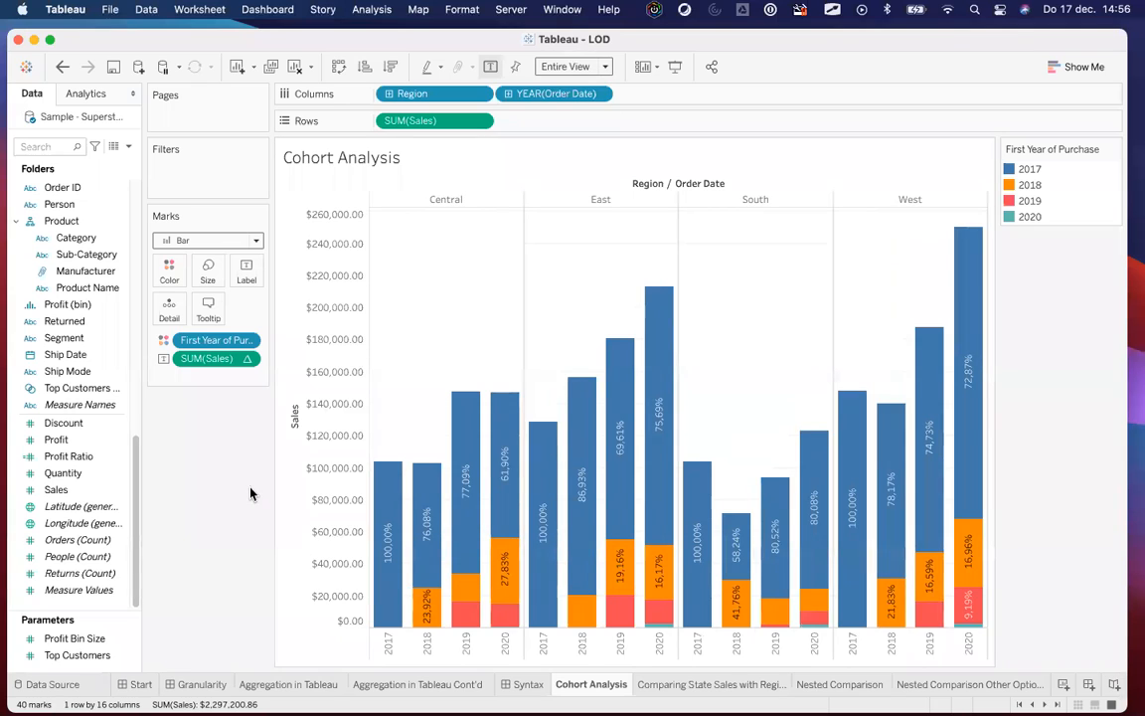
# Step: Set the row grid lines of the cohort chart to None and close the formatting options
pyautogui.rightClick(415, 261)
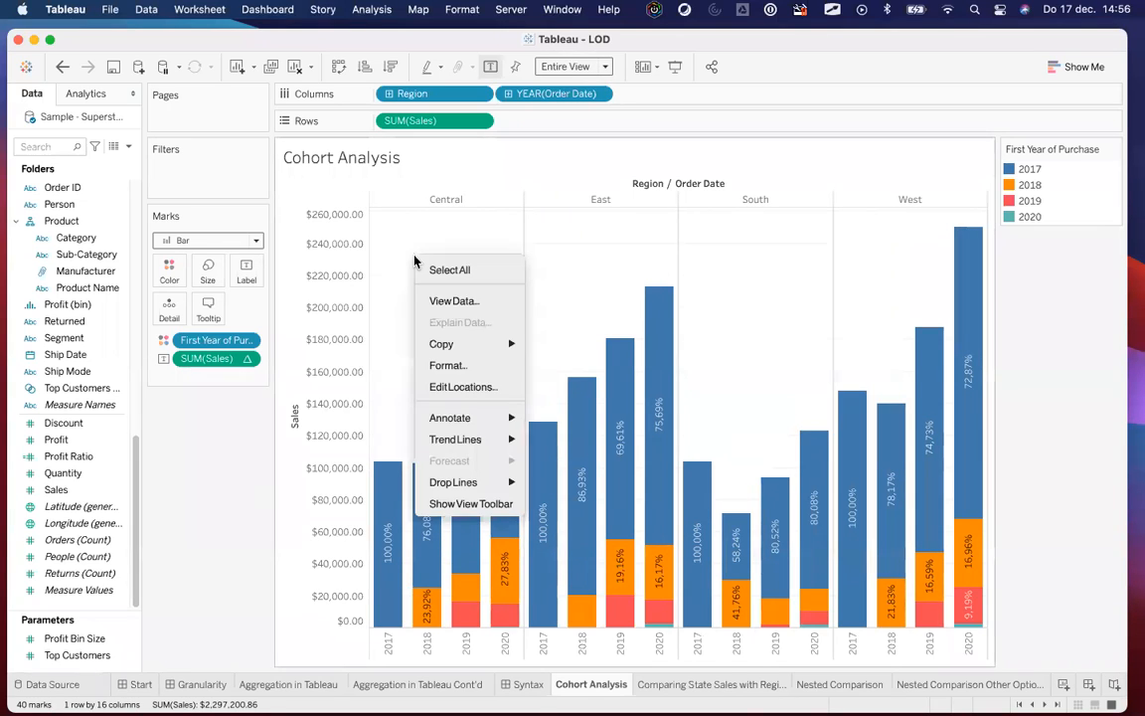
pyautogui.click(448, 365)
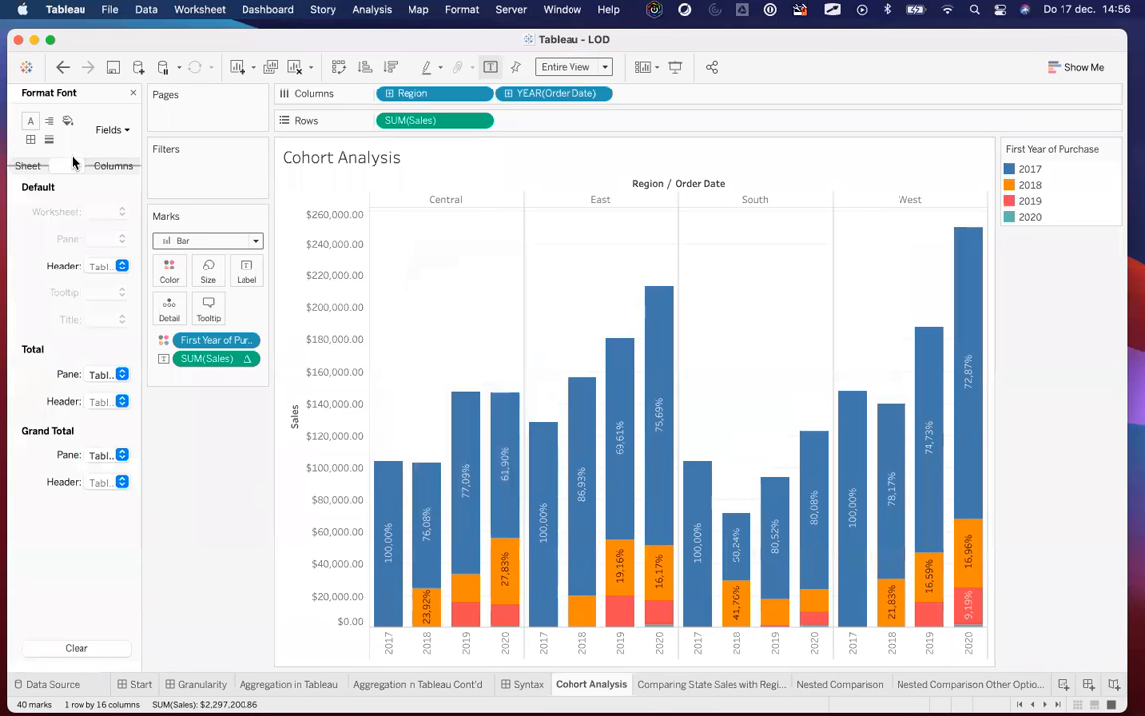
pyautogui.click(49, 139)
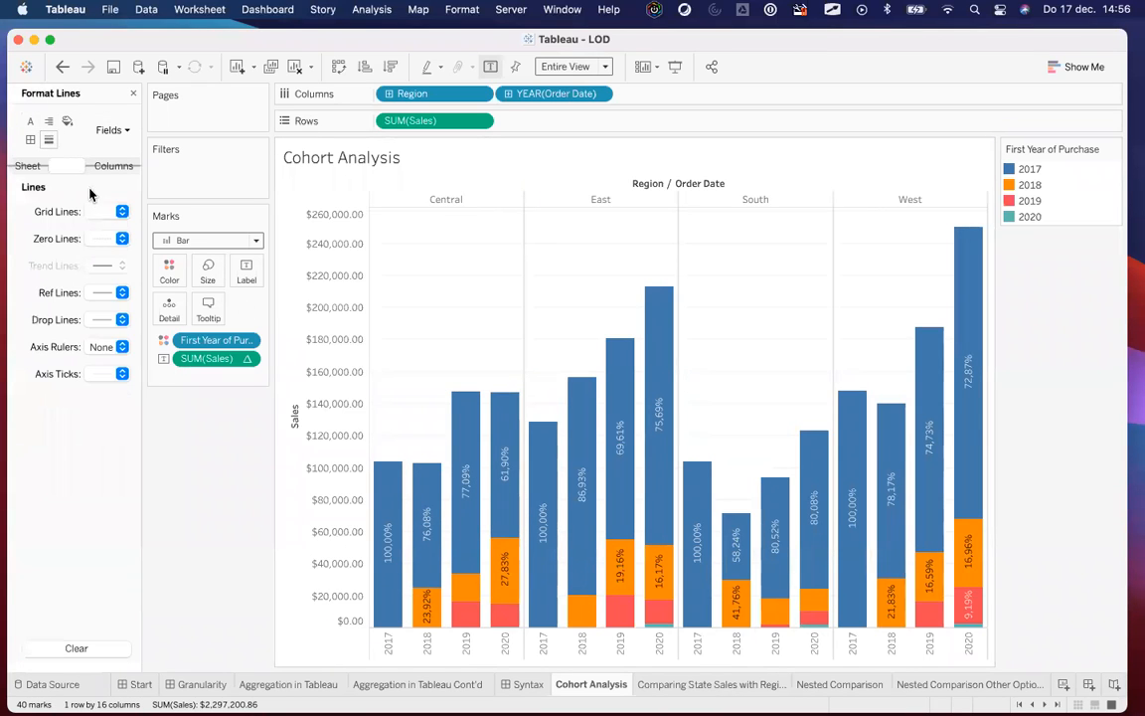
pyautogui.click(99, 211)
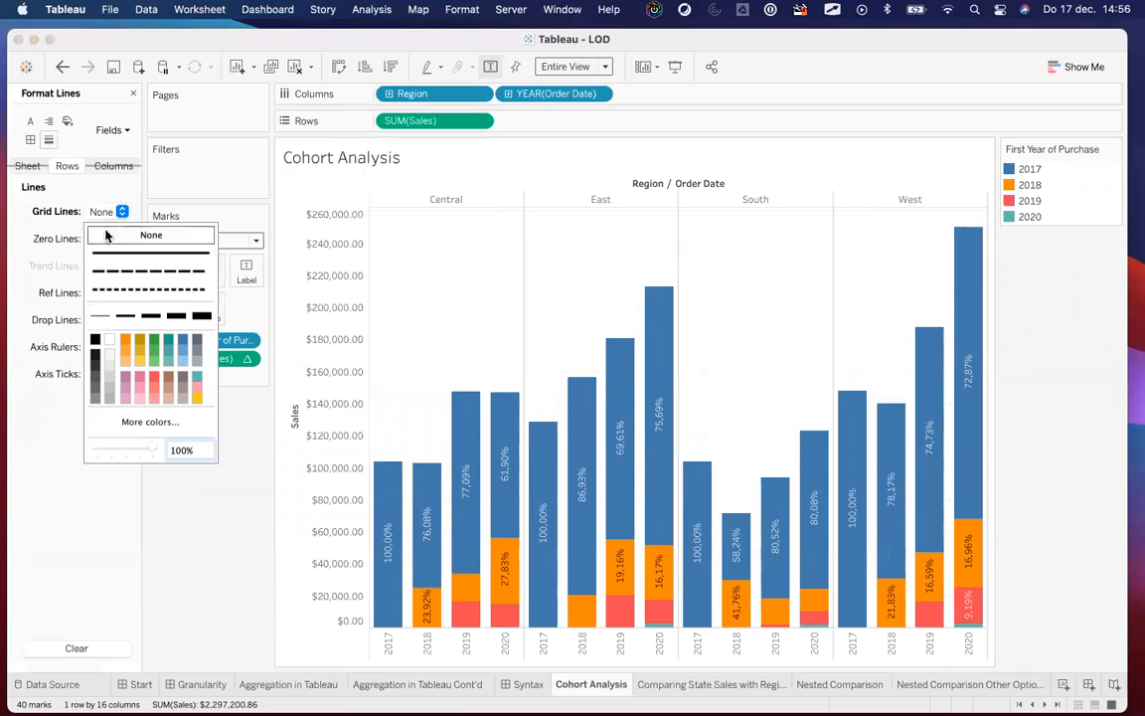
pyautogui.click(165, 566)
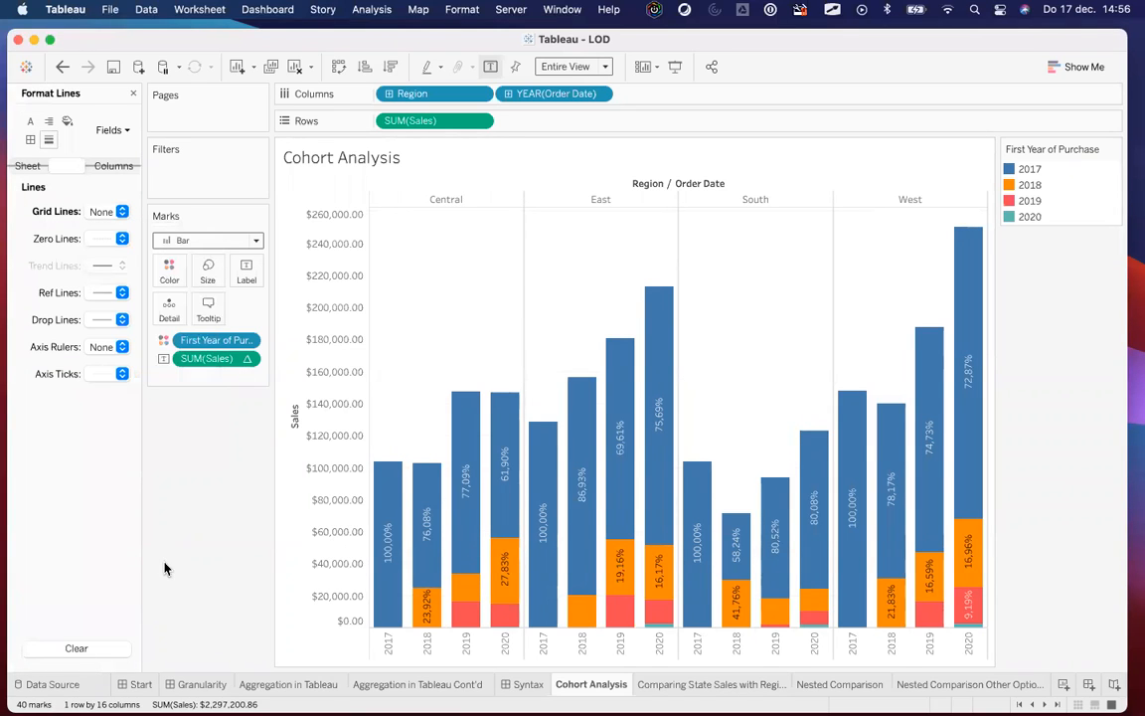
pyautogui.click(133, 94)
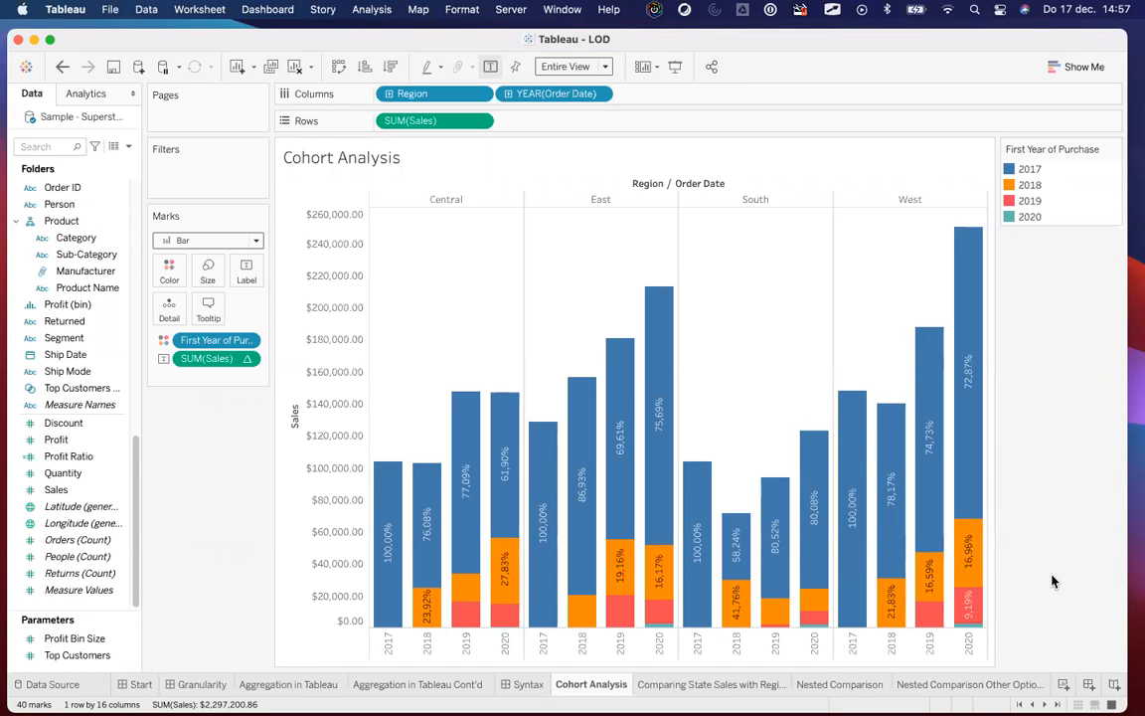
# Step: Open the Comparing State Sales with Region Sales sheet and widen its side area so the field names are readable
pyautogui.moveTo(140, 264); pyautogui.dragTo(169, 258)
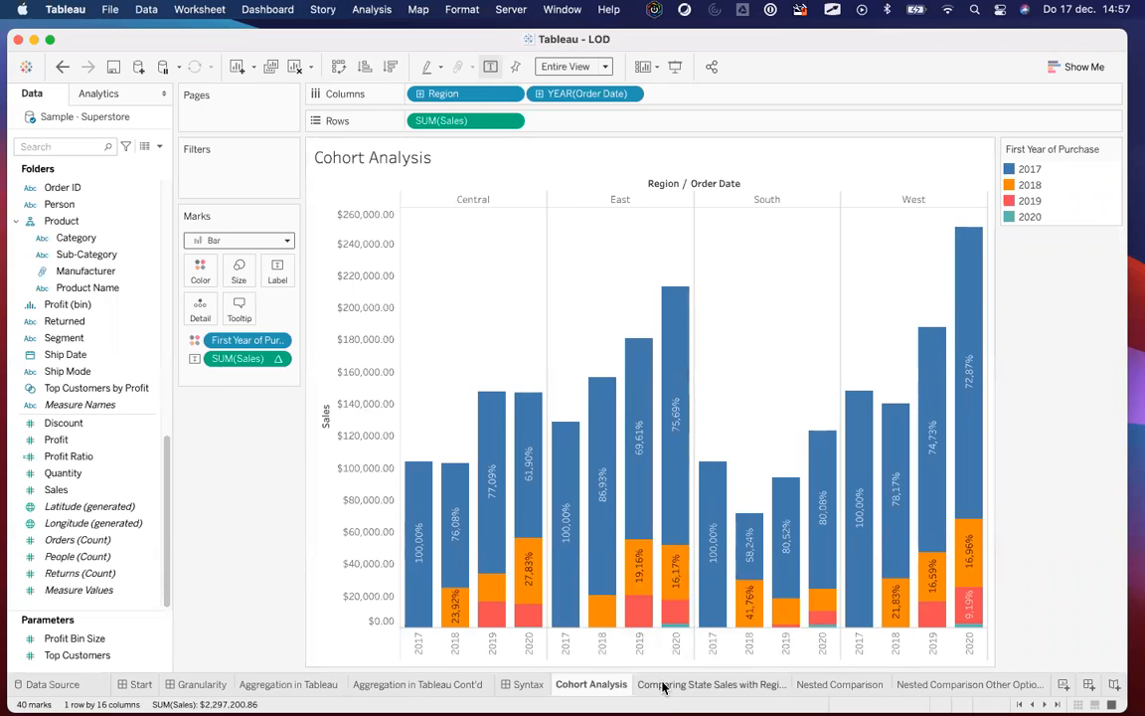
pyautogui.moveTo(663, 688)
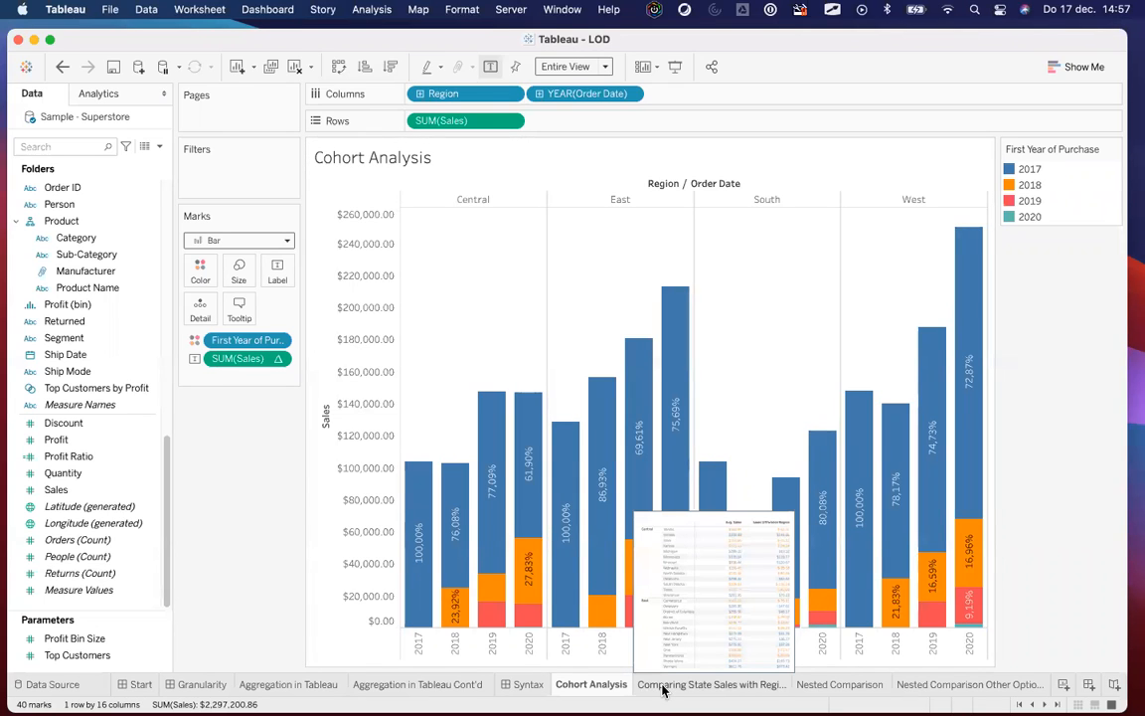
pyautogui.click(663, 688)
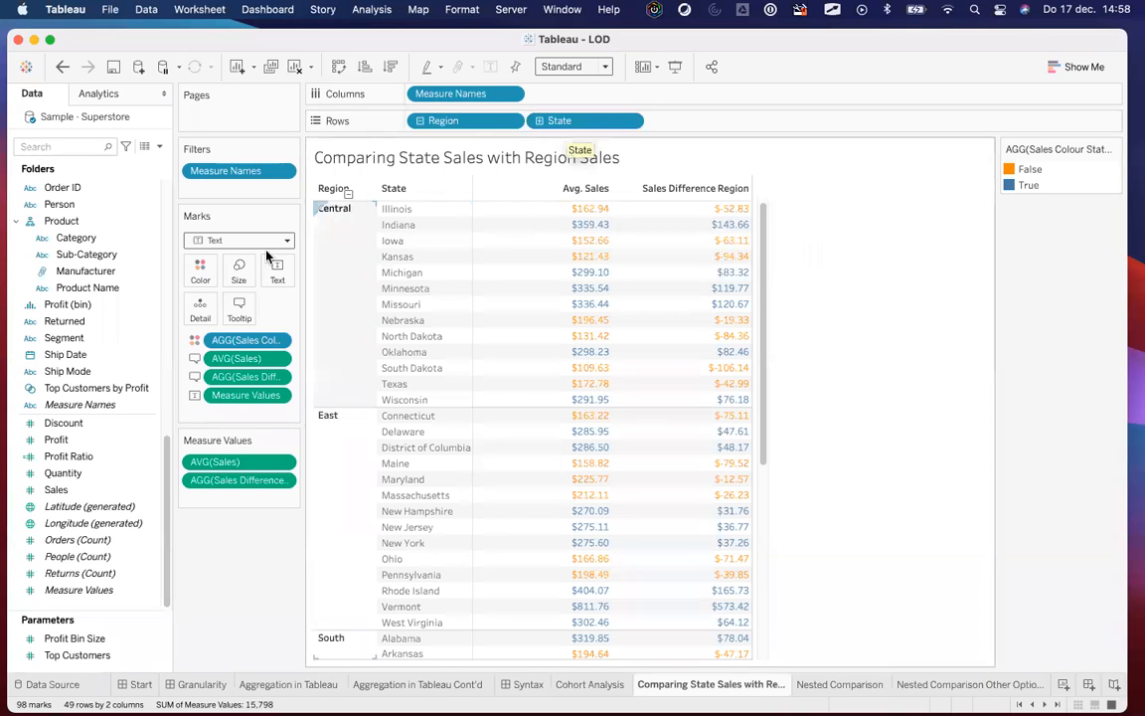
pyautogui.moveTo(303, 242); pyautogui.dragTo(345, 241)
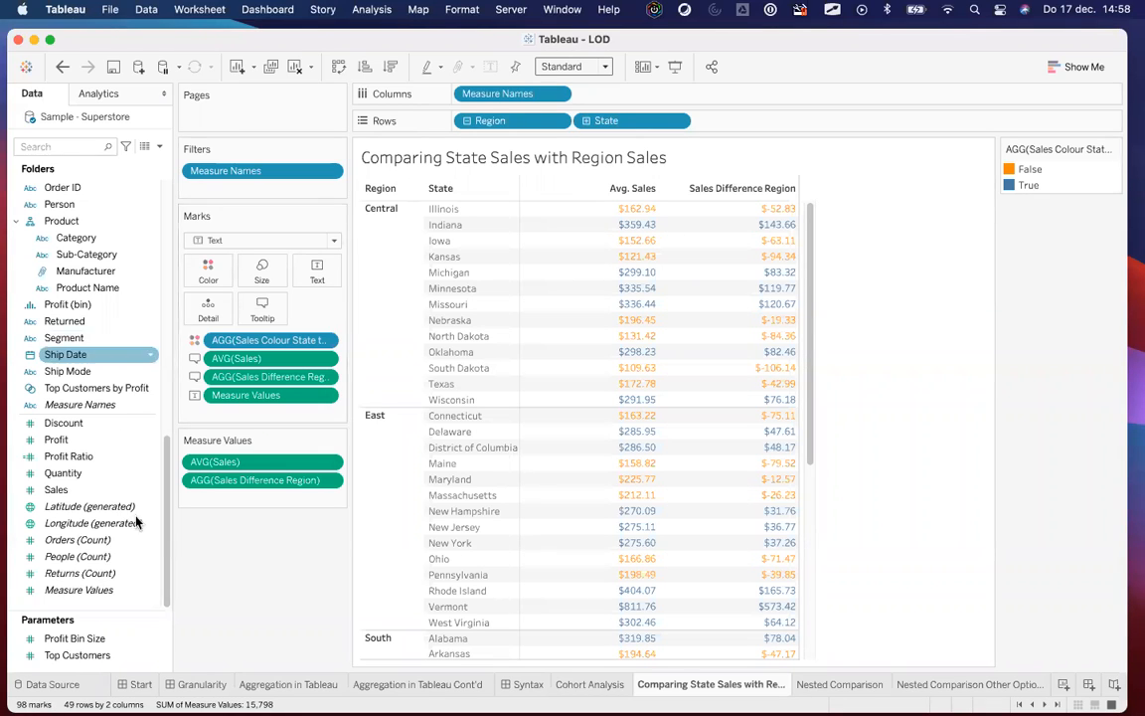
# Step: Widen the data pane and collapse the Cohort, Difference between it All and Nested LOD folders
pyautogui.scroll(10, 148, 451)
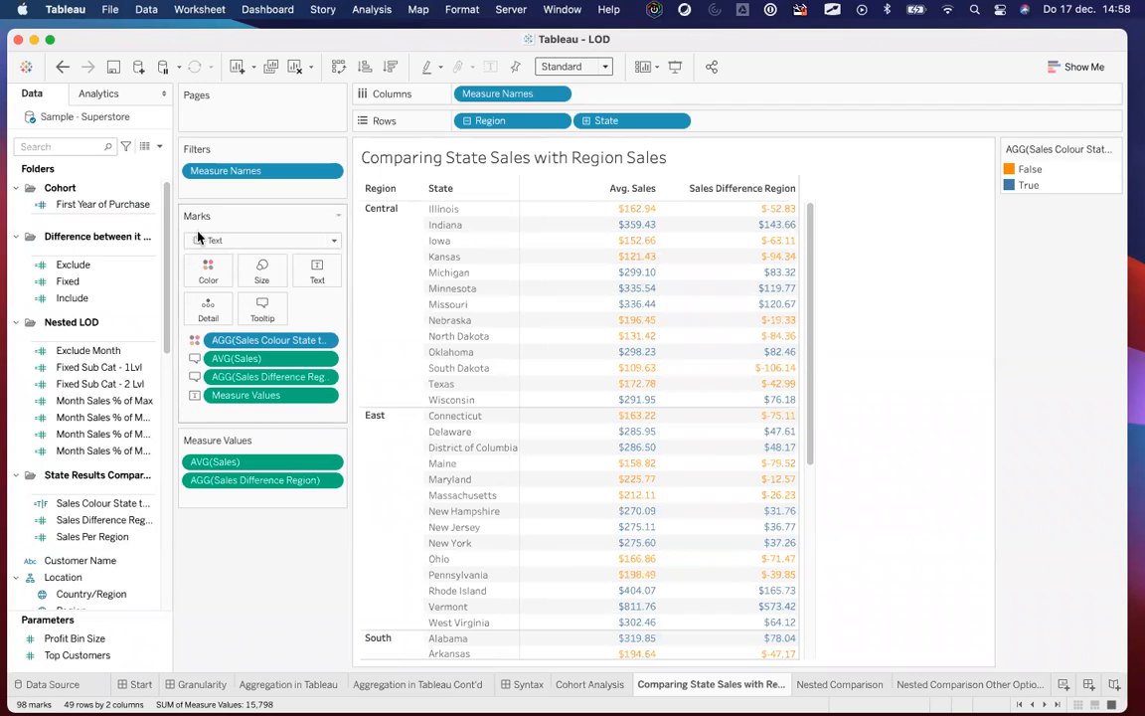
pyautogui.moveTo(173, 260); pyautogui.dragTo(263, 251)
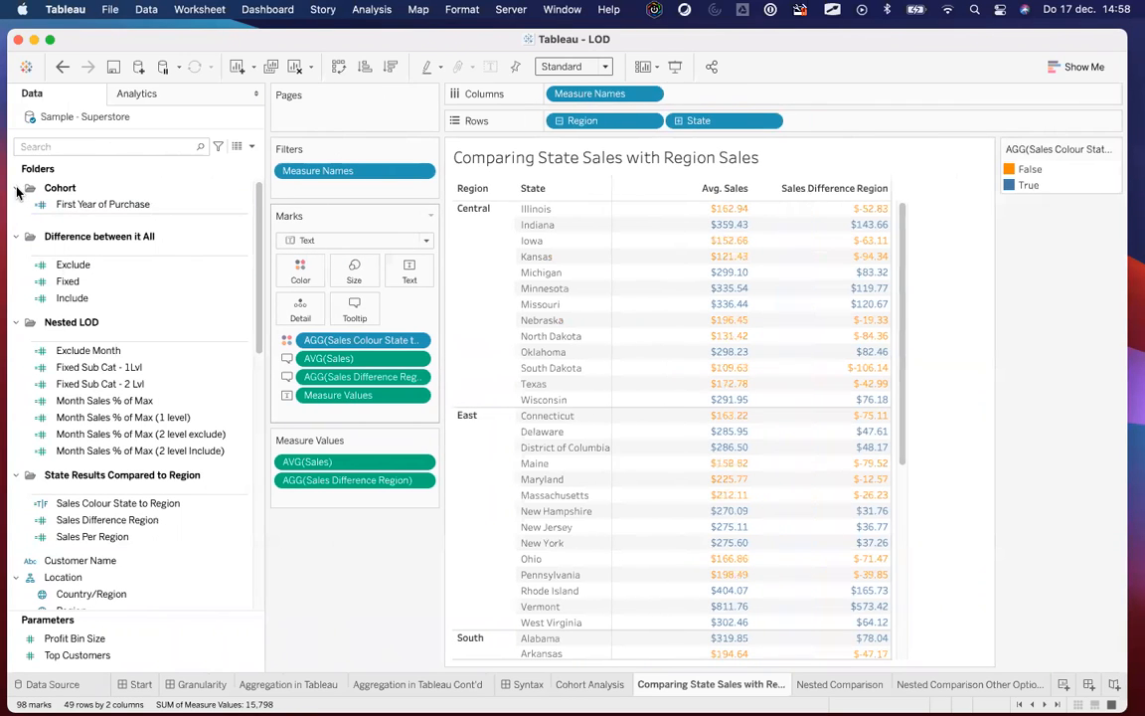
pyautogui.click(16, 188)
pyautogui.click(16, 209)
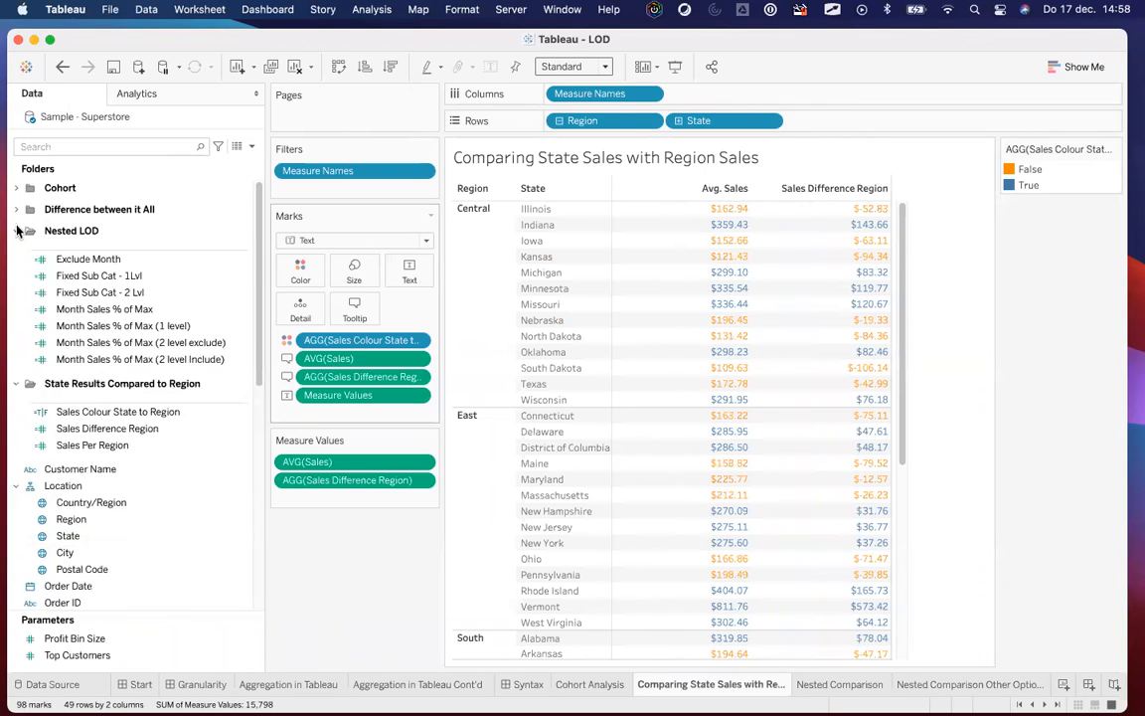
pyautogui.click(16, 230)
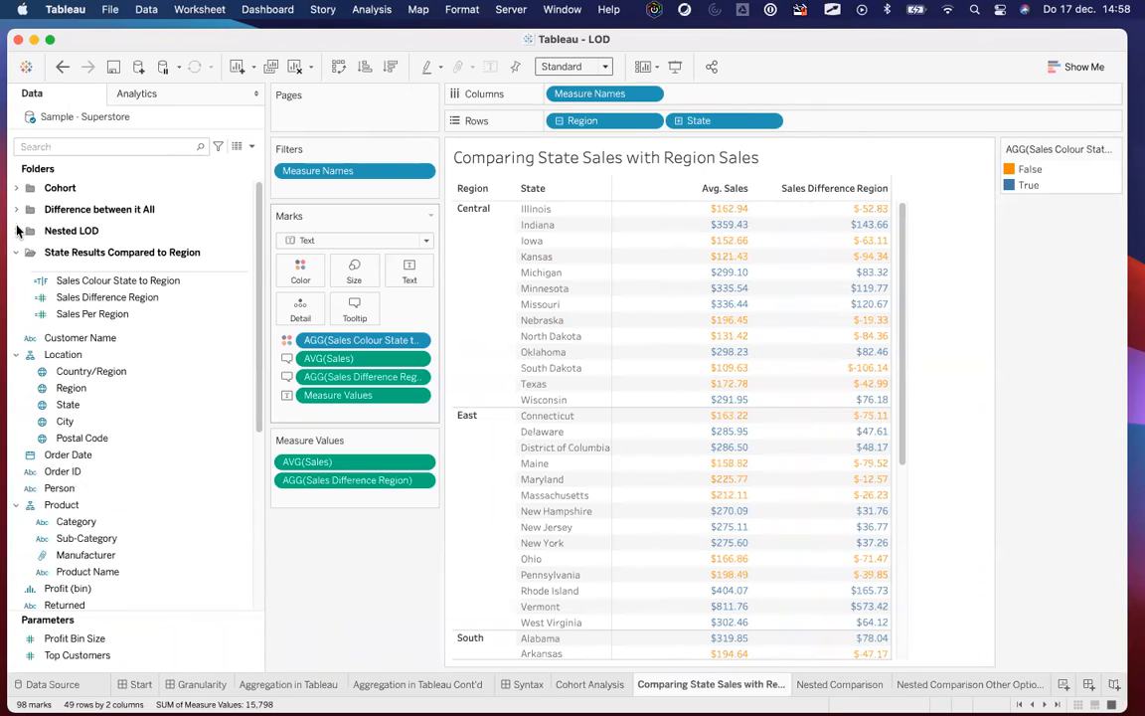
# Step: Open the Sales Per Region calculation and enlarge its formula text to examine the EXCLUDE expression
pyautogui.click(123, 314)
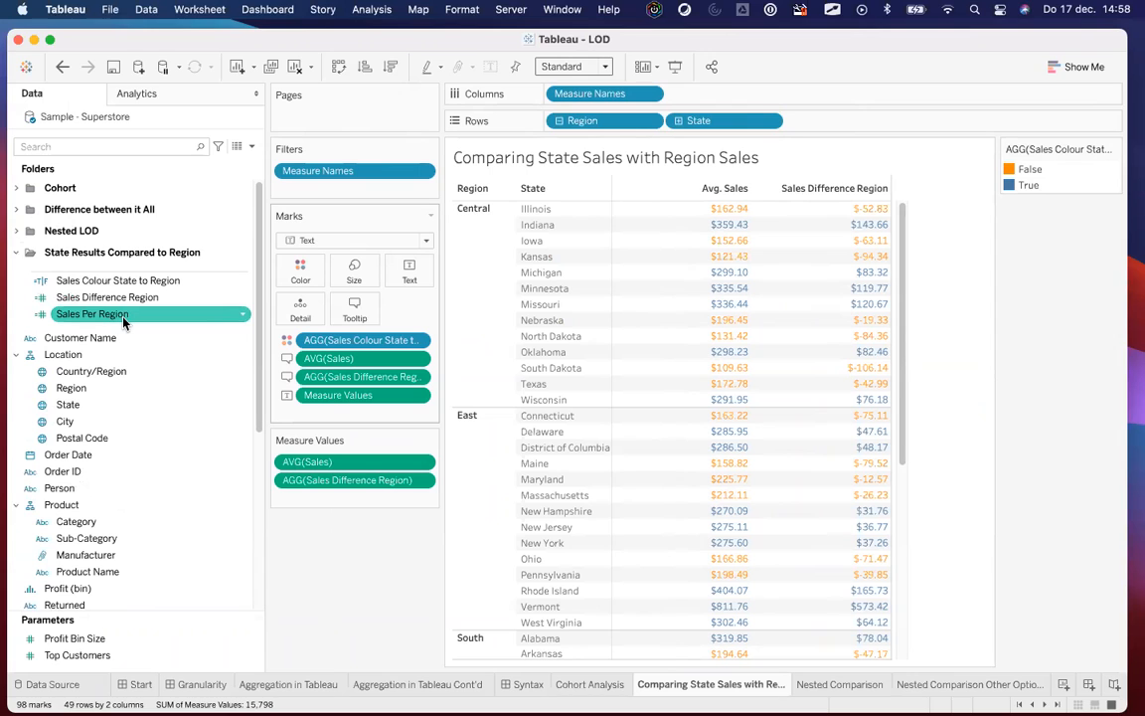
pyautogui.rightClick(123, 314)
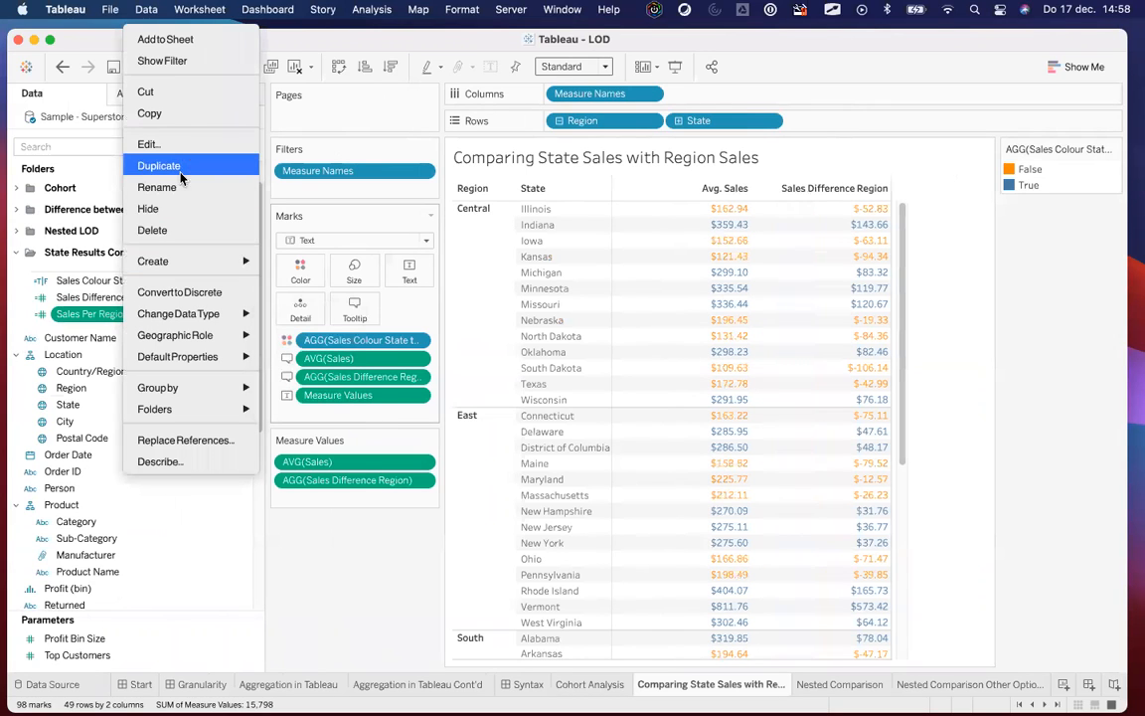
pyautogui.click(172, 146)
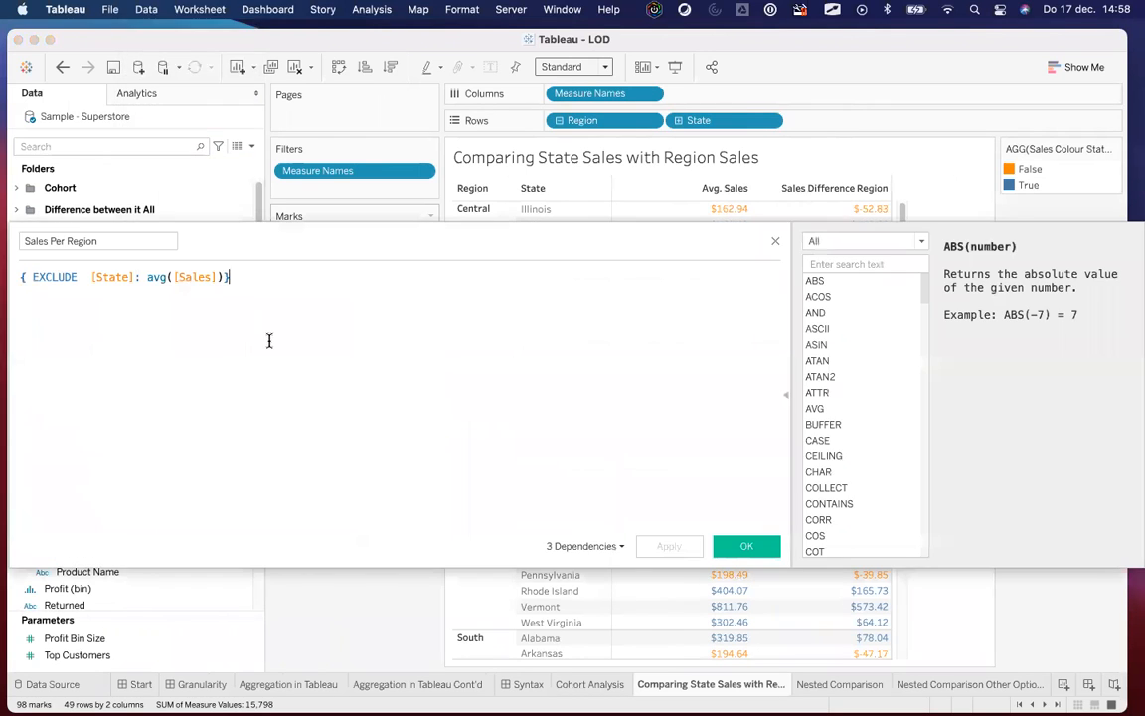
pyautogui.press('super+plus')
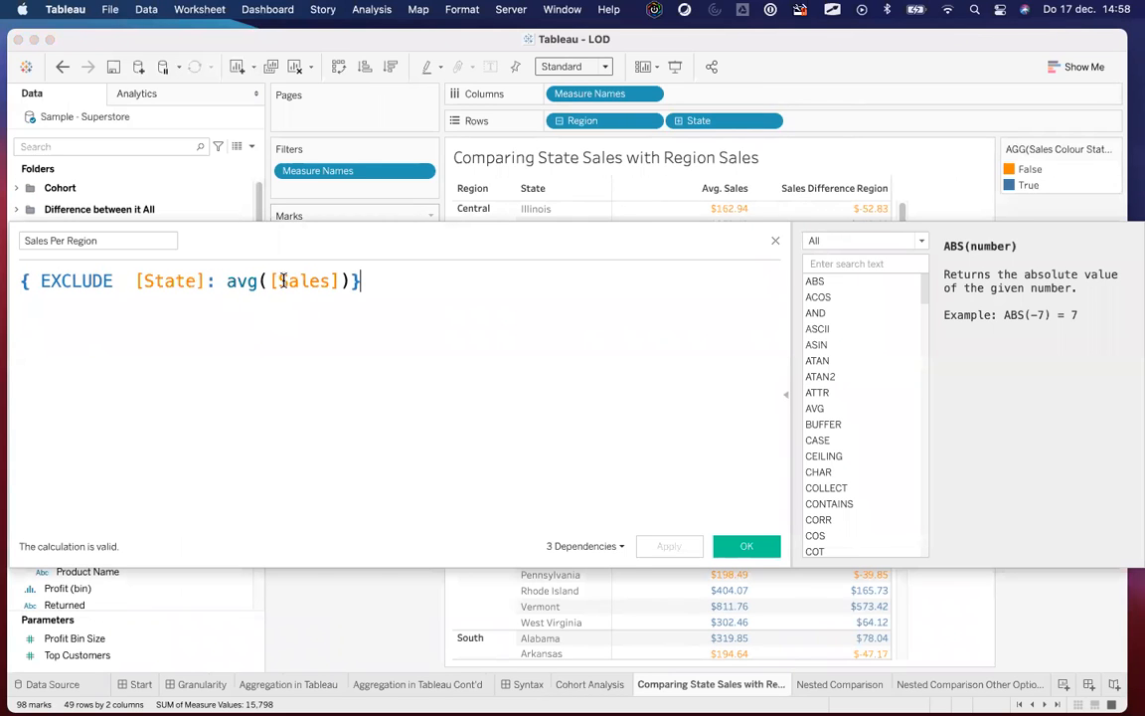
pyautogui.moveTo(332, 253); pyautogui.dragTo(361, 258)
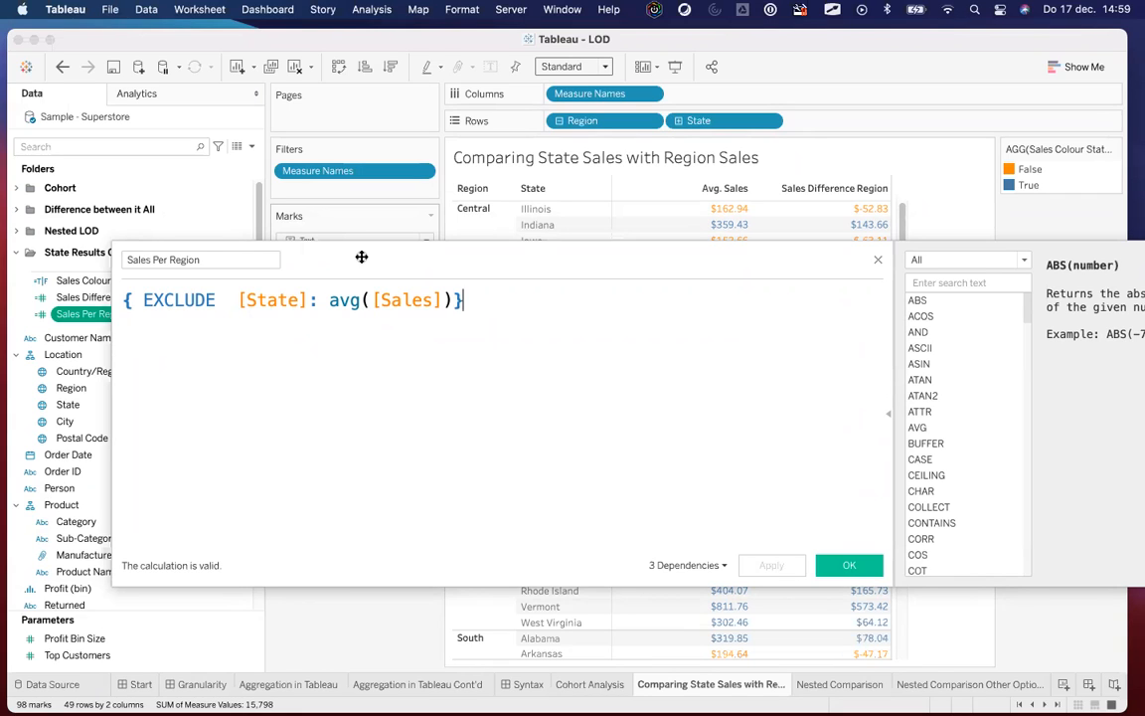
# Step: Split the Sales Per Region formula into three lines around the colon, highlight the average part, and close the editor without applying
pyautogui.click(314, 300)
pyautogui.write(':')
pyautogui.press('Left')
pyautogui.press('Return')
pyautogui.press('Right')
pyautogui.press('Return')
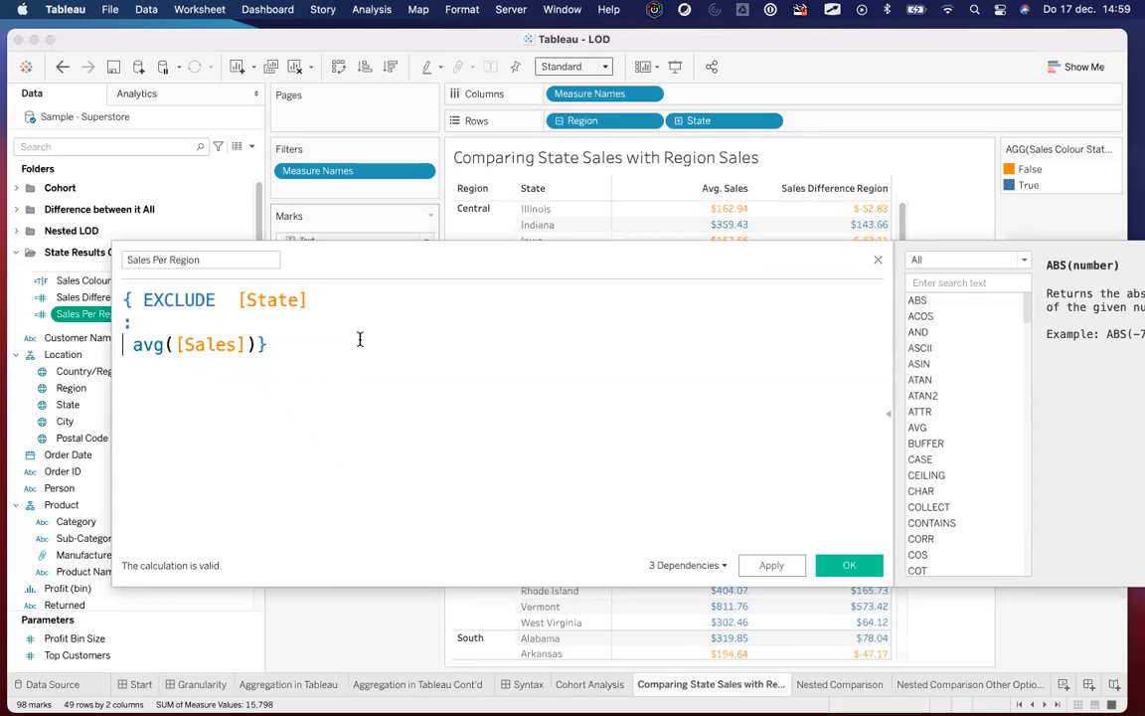
pyautogui.moveTo(455, 271); pyautogui.dragTo(475, 339)
pyautogui.moveTo(307, 429); pyautogui.dragTo(143, 417)
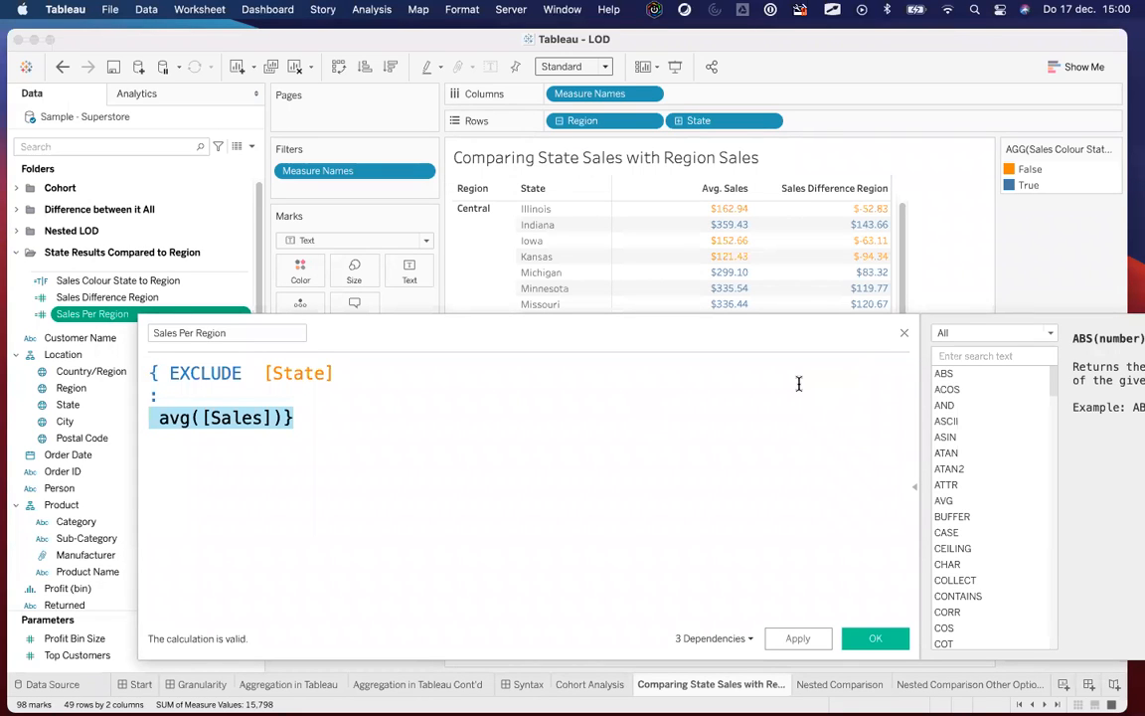
pyautogui.click(903, 336)
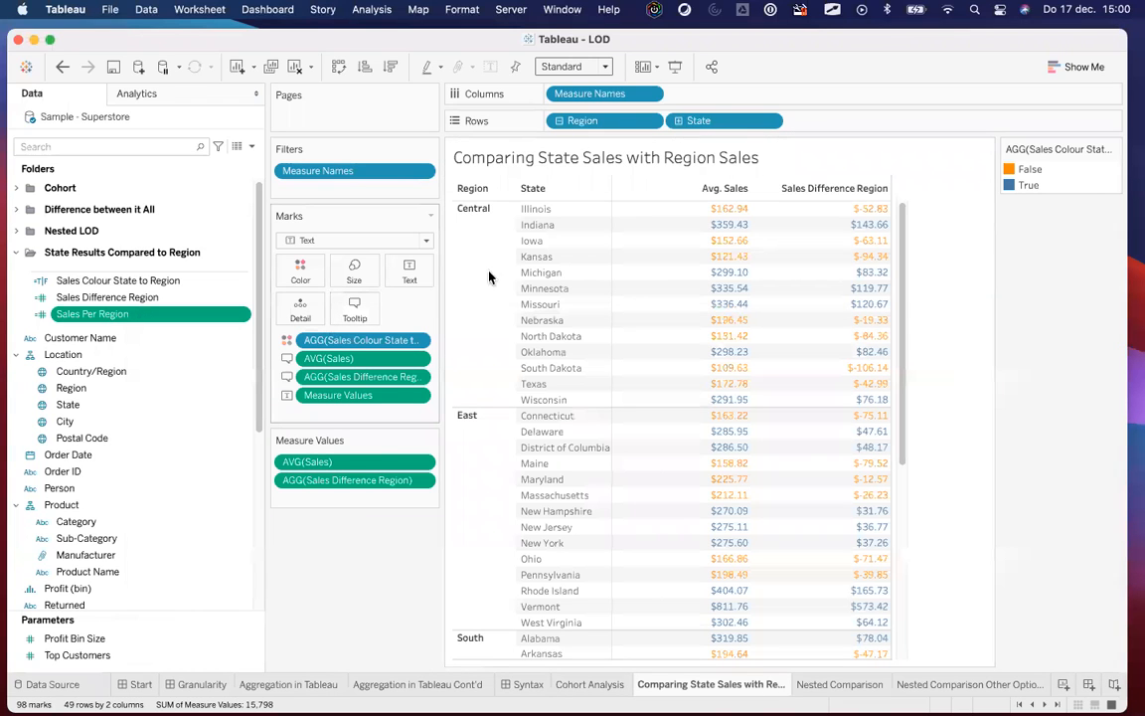
# Step: Add Sales Per Region above average Sales in the measure values and collapse the rows to Region level for comparison
pyautogui.moveTo(92, 314); pyautogui.dragTo(325, 460)
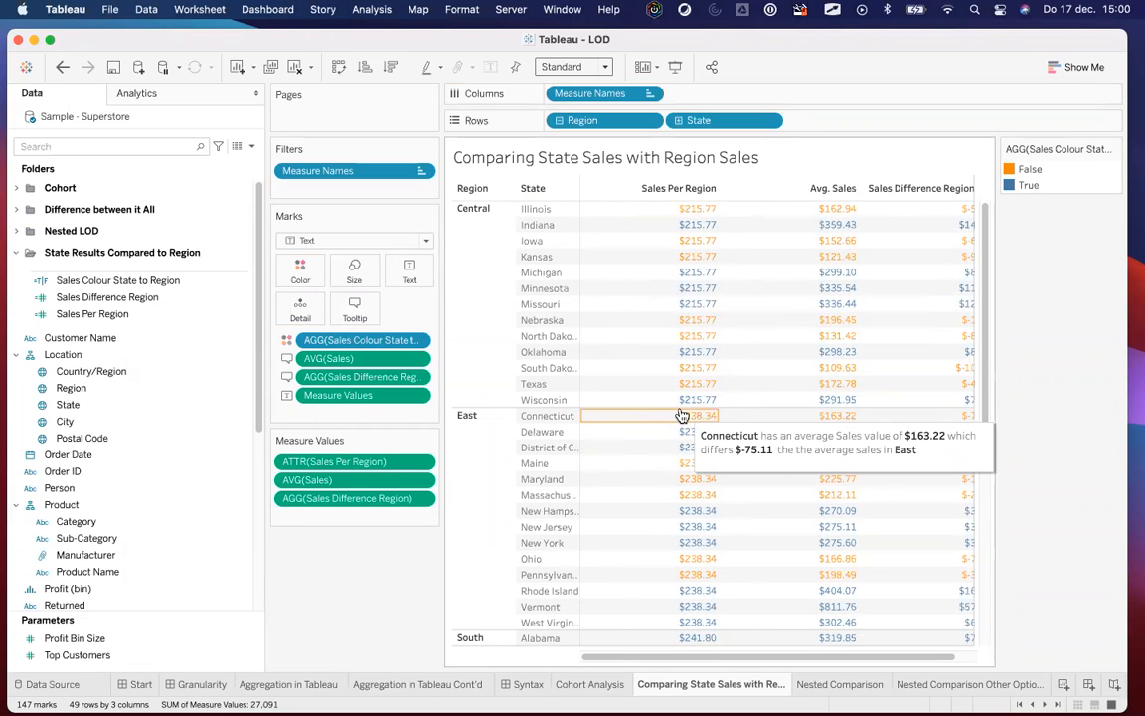
pyautogui.click(560, 121)
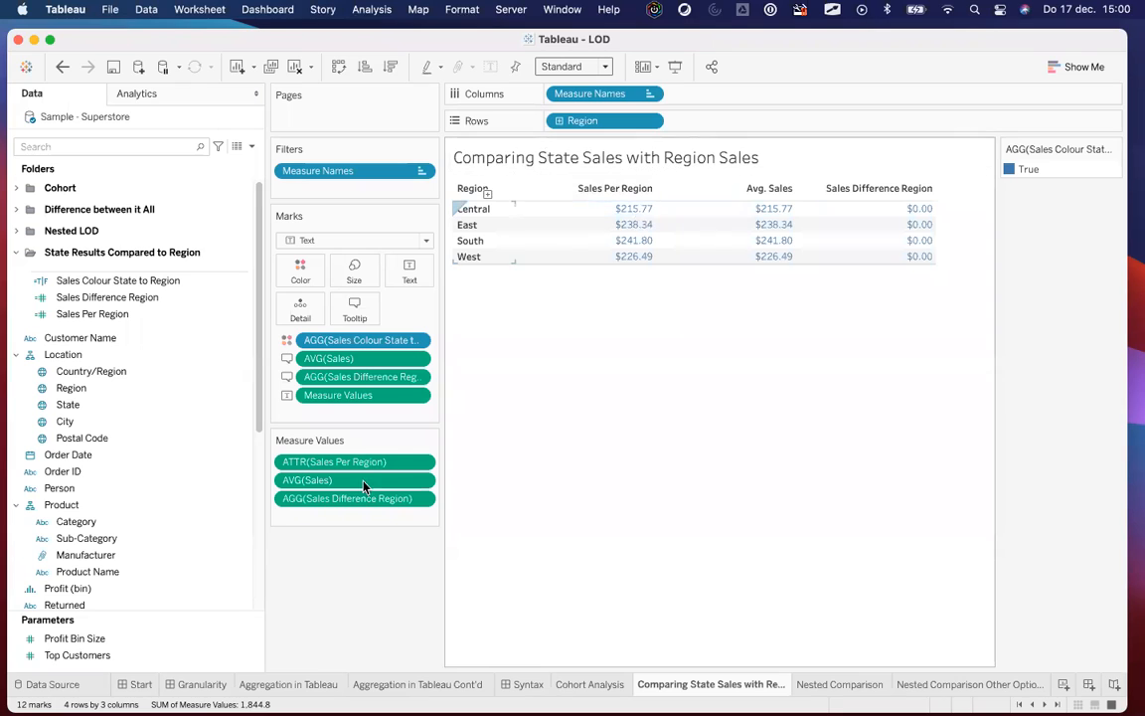
pyautogui.moveTo(341, 485)
pyautogui.mouseDown()
pyautogui.moveTo(343, 461)
pyautogui.moveTo(345, 478)
pyautogui.mouseUp()
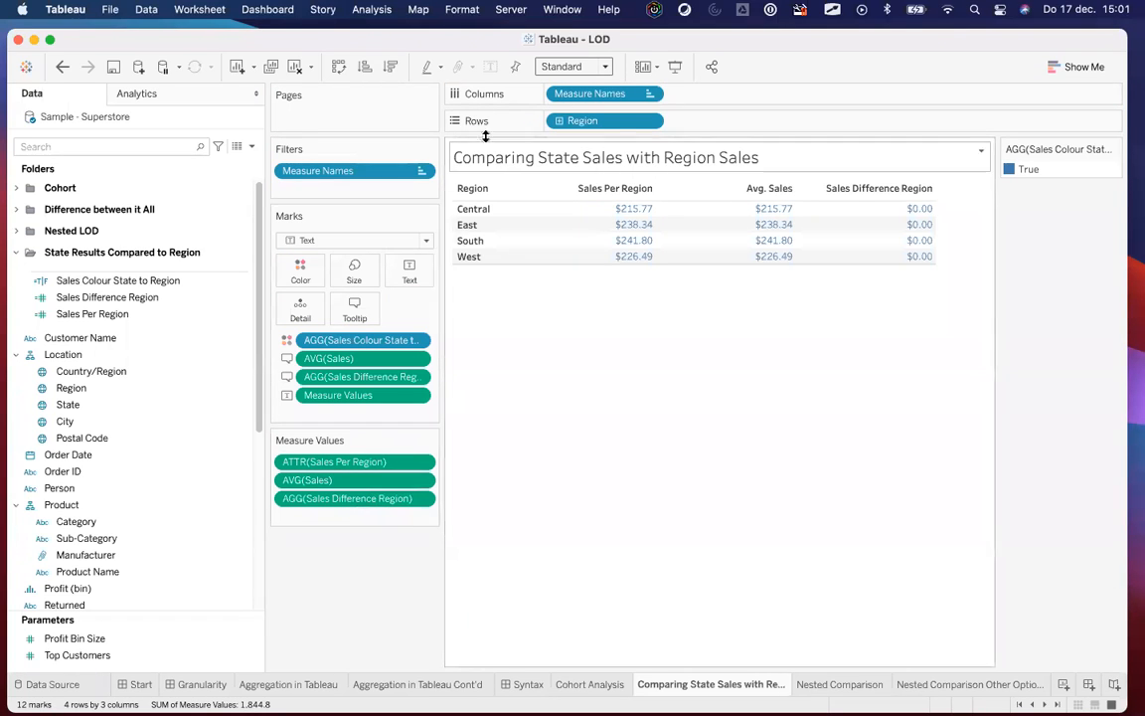
# Step: Expand Region back to State level and remove Sales Per Region from the measure values
pyautogui.click(560, 121)
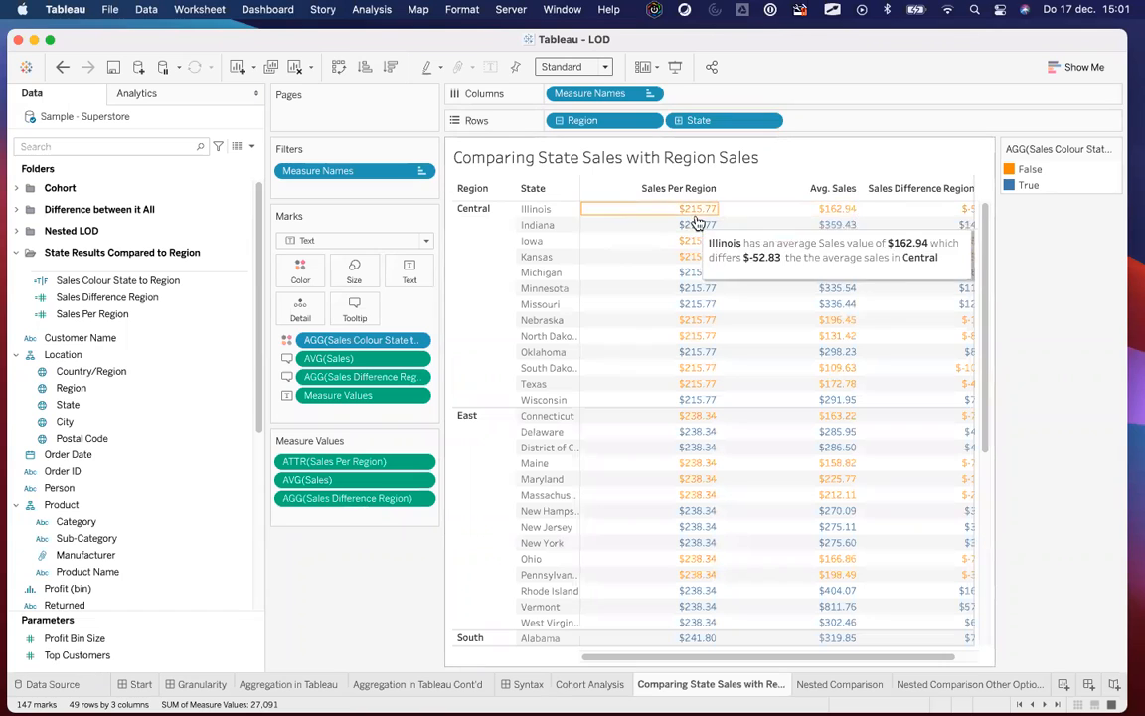
pyautogui.moveTo(343, 462); pyautogui.dragTo(363, 558)
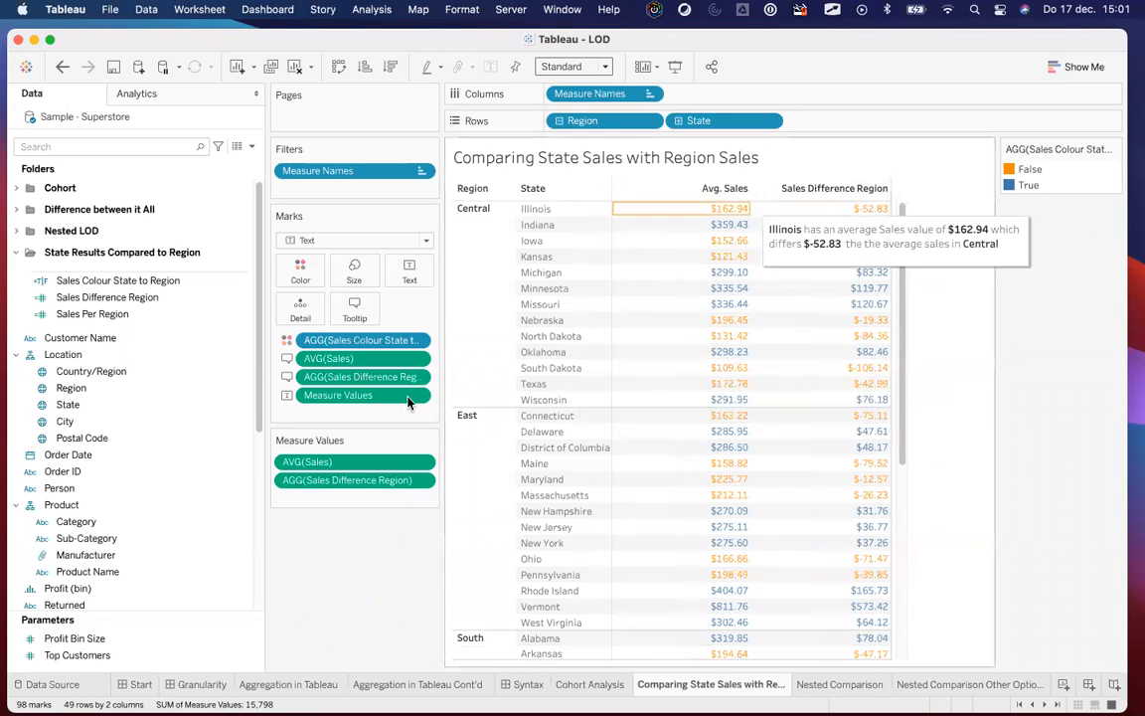
pyautogui.scroll(-6, 138, 439)
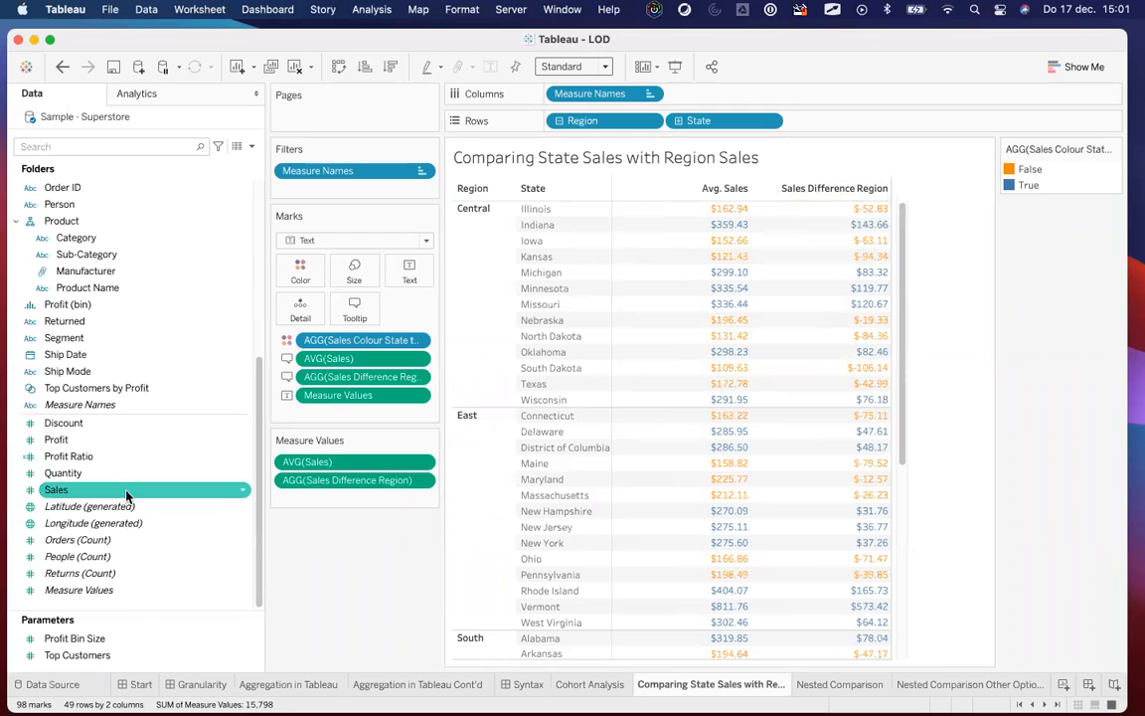
pyautogui.scroll(6, 133, 457)
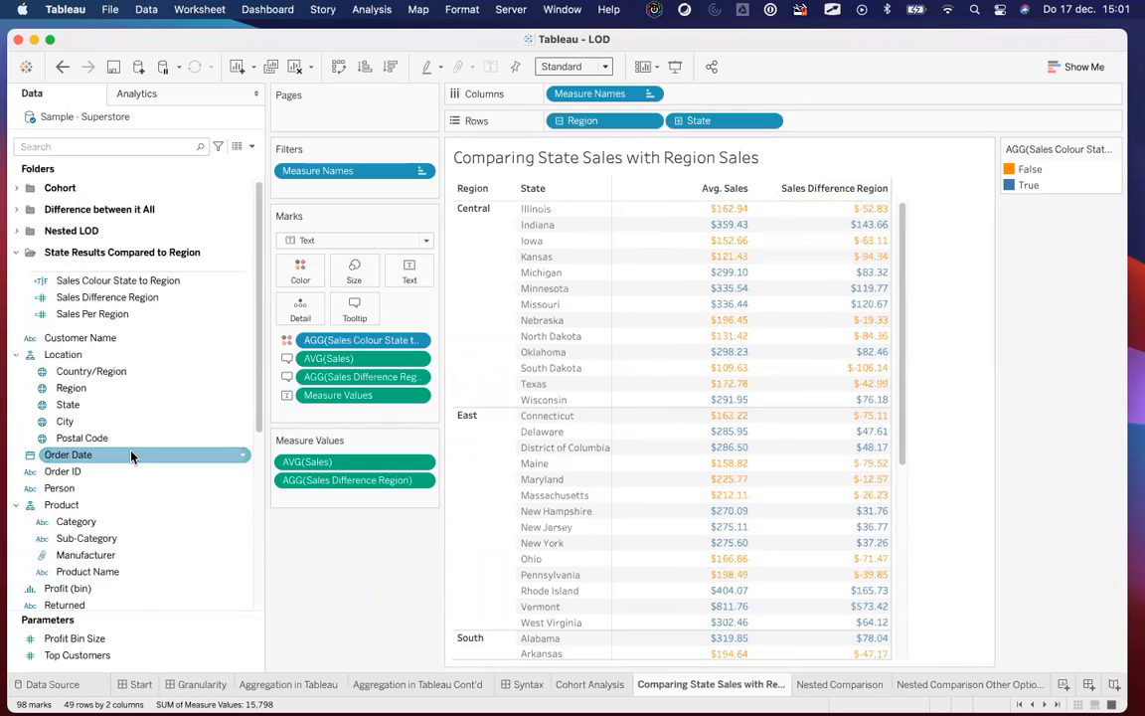
# Step: Open the Sales Difference Region calculation from the State Results Compared to Region folder for editing
pyautogui.click(99, 314)
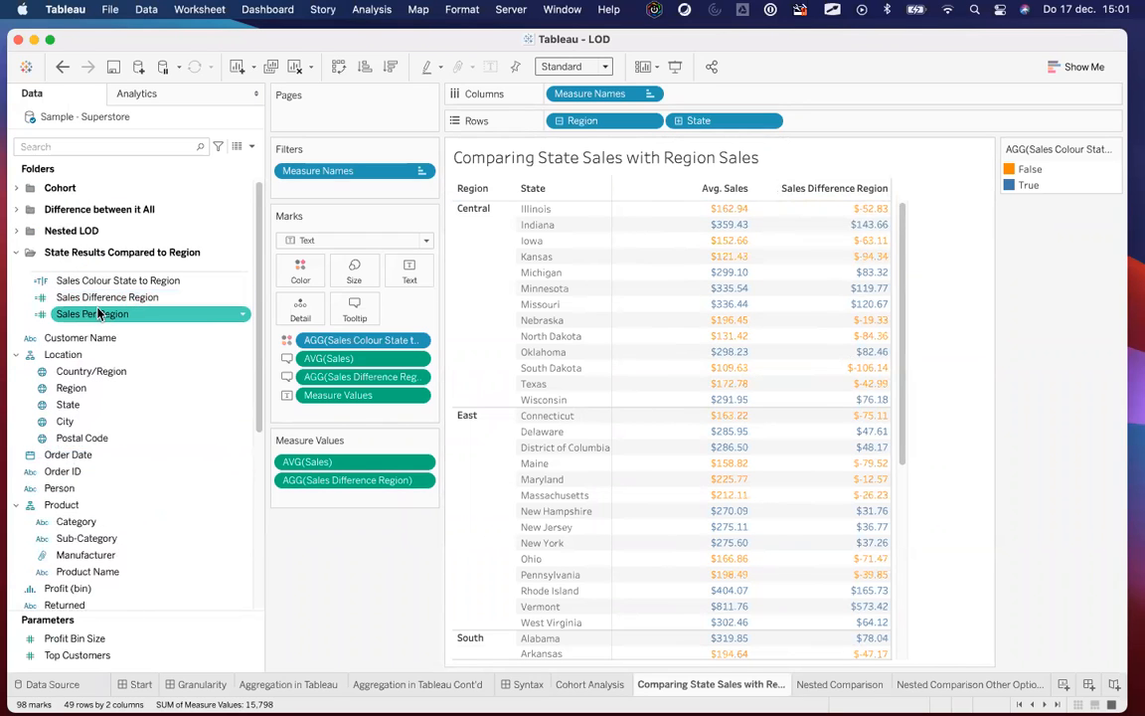
pyautogui.click(117, 338)
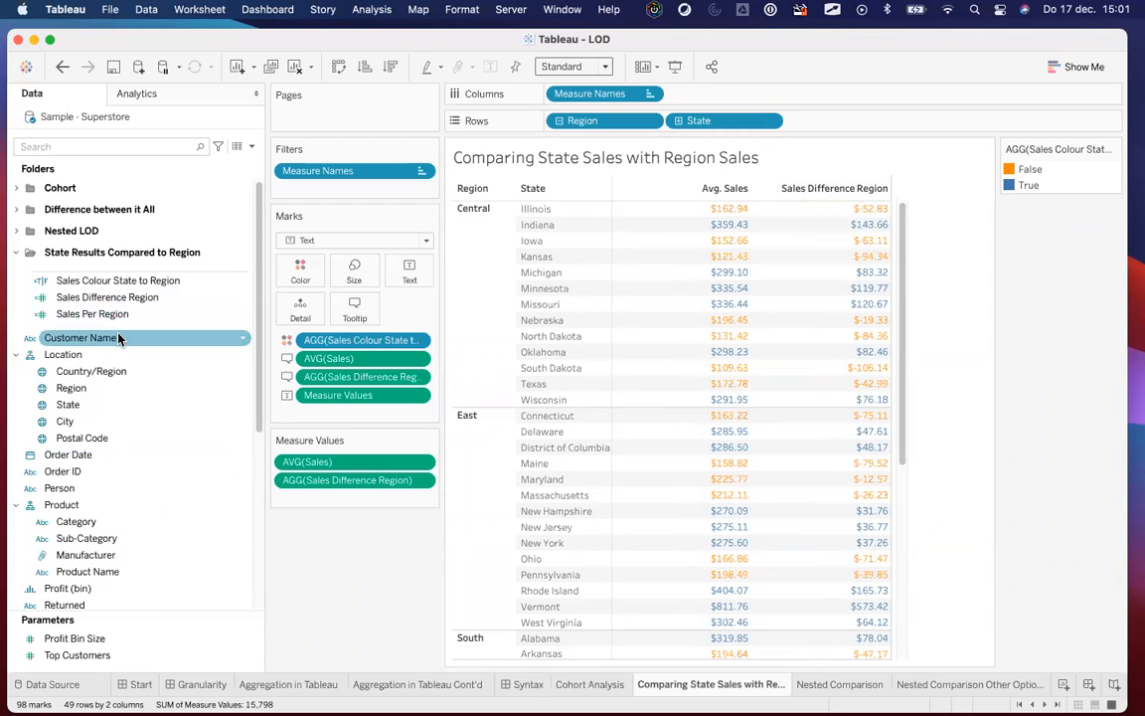
pyautogui.click(110, 315)
pyautogui.click(105, 297)
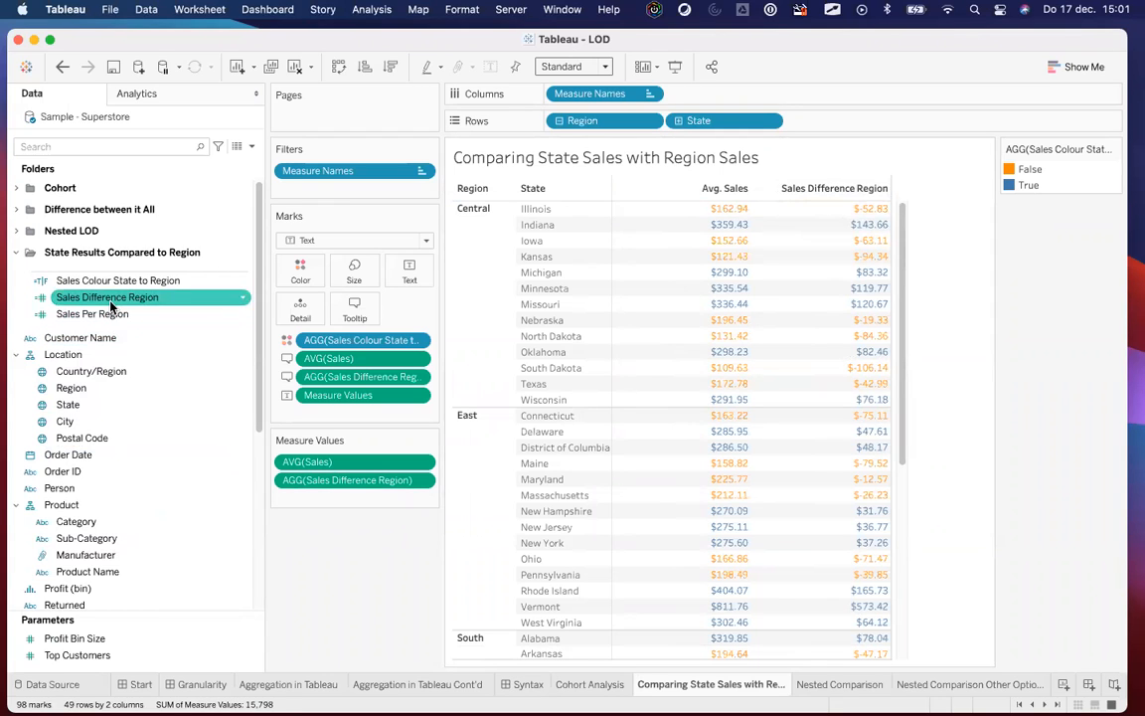
pyautogui.rightClick(120, 299)
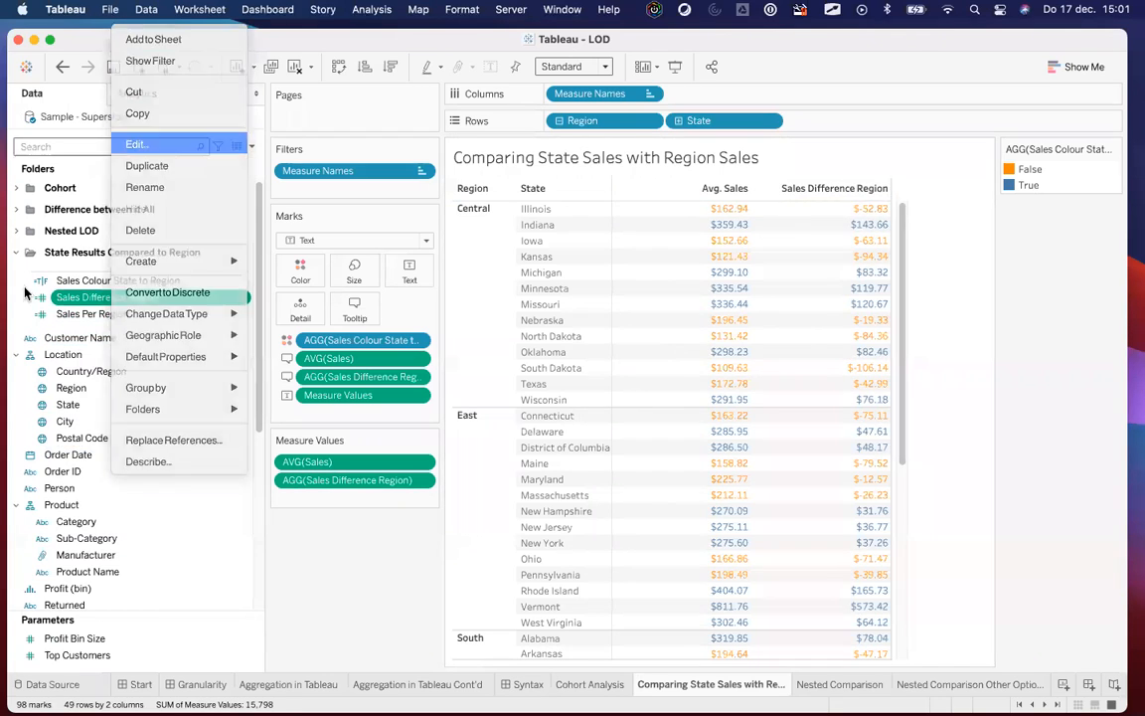
pyautogui.click(159, 144)
pyautogui.moveTo(216, 333); pyautogui.dragTo(336, 292)
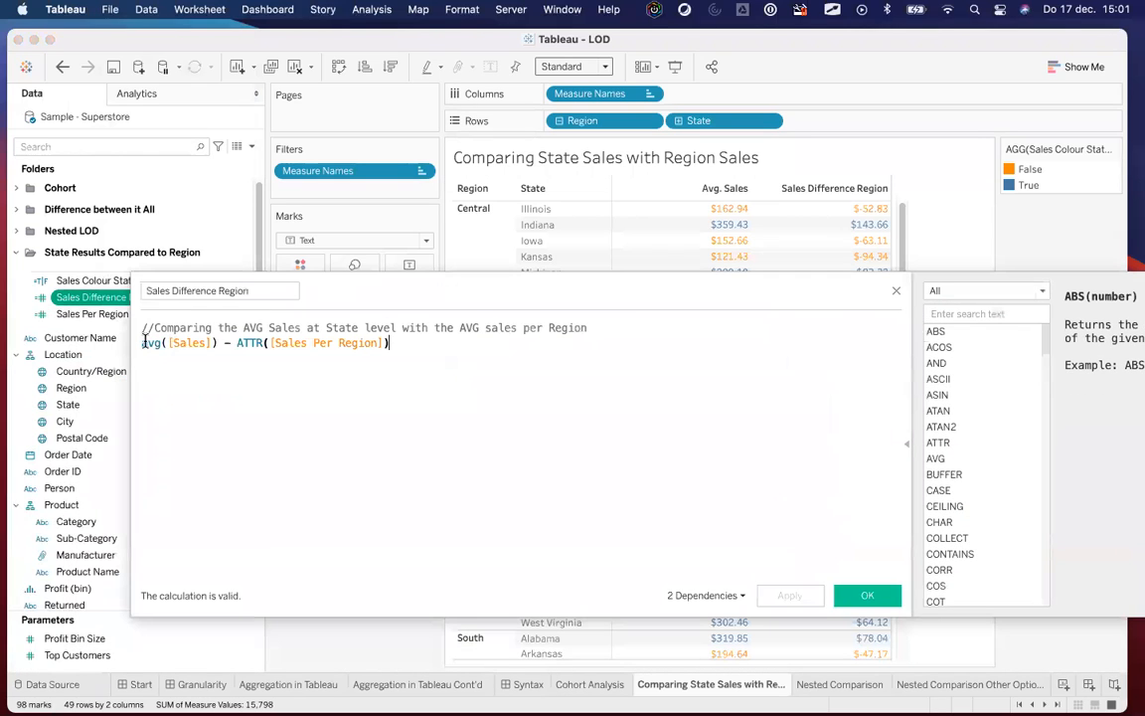
# Step: Split the Sales Difference Region formula after the minus sign so ATTR([Sales Per Region]) sits on its own line
pyautogui.click(236, 343)
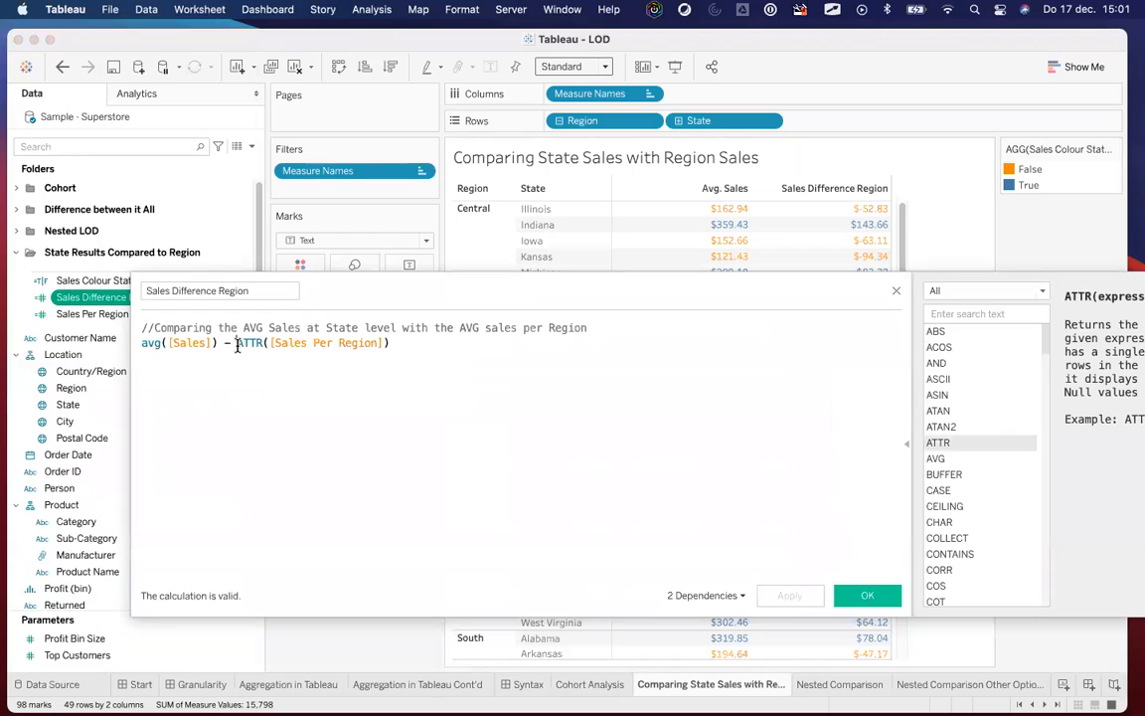
pyautogui.press('Return')
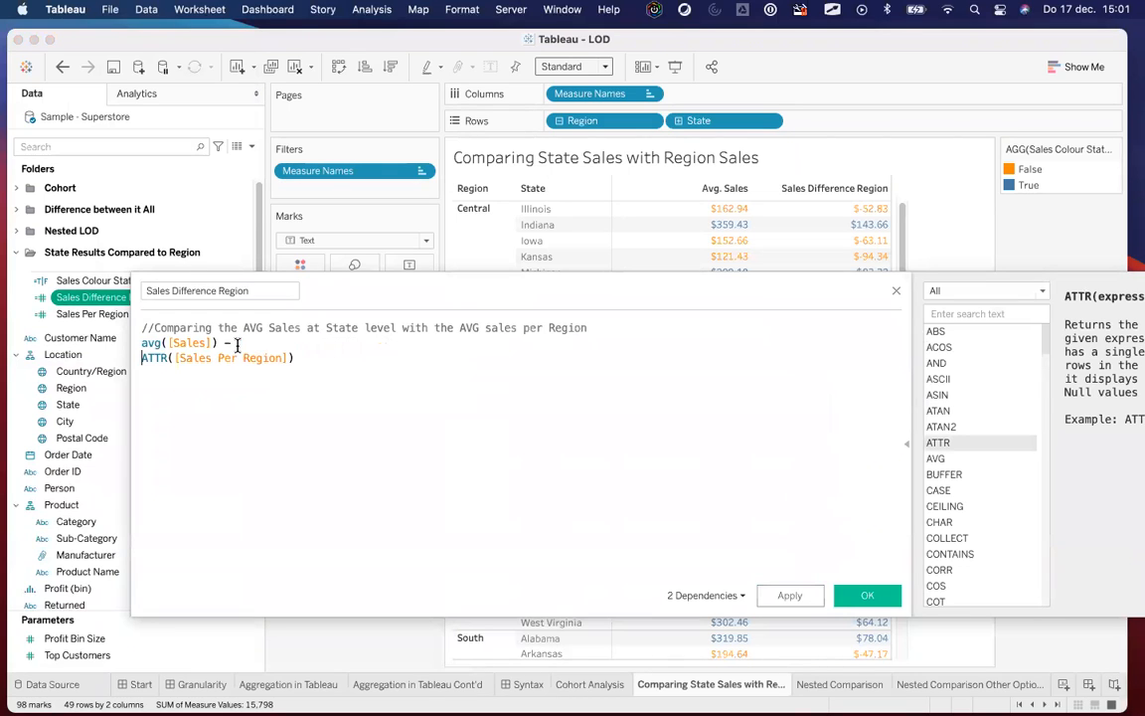
pyautogui.write('(')
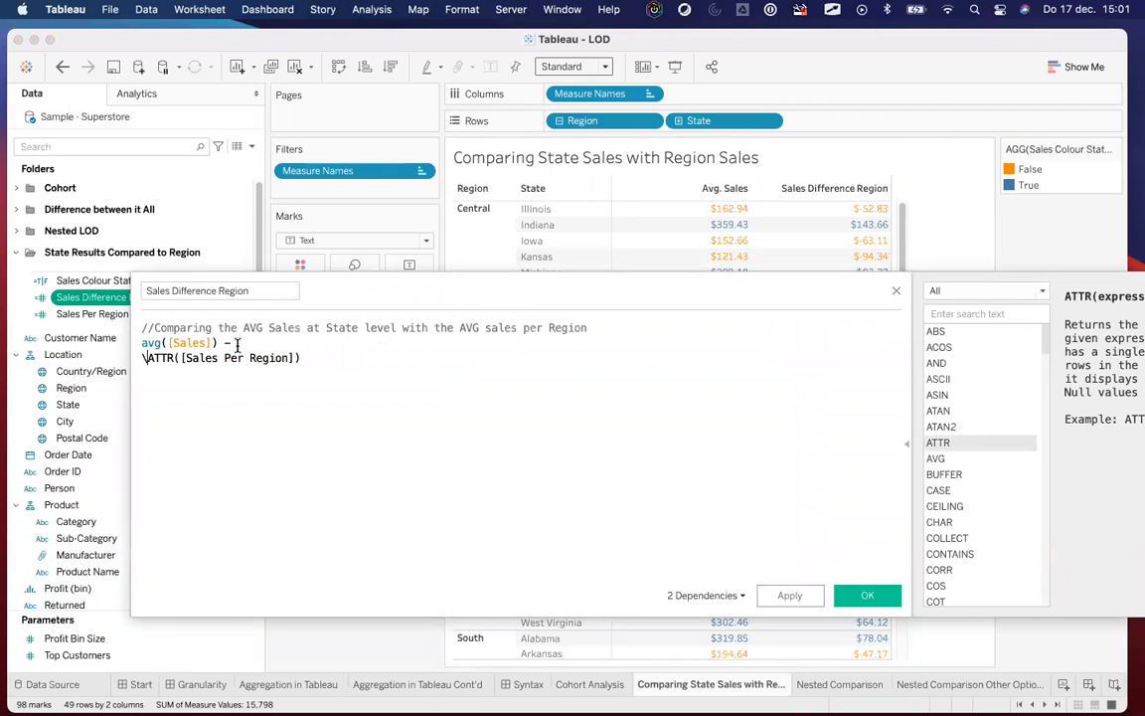
pyautogui.press('BackSpace')
pyautogui.press('Right')
pyautogui.press('Right')
pyautogui.press('Right')
pyautogui.press('Right')
pyautogui.press('Right')
pyautogui.press('Right')
pyautogui.press('Right')
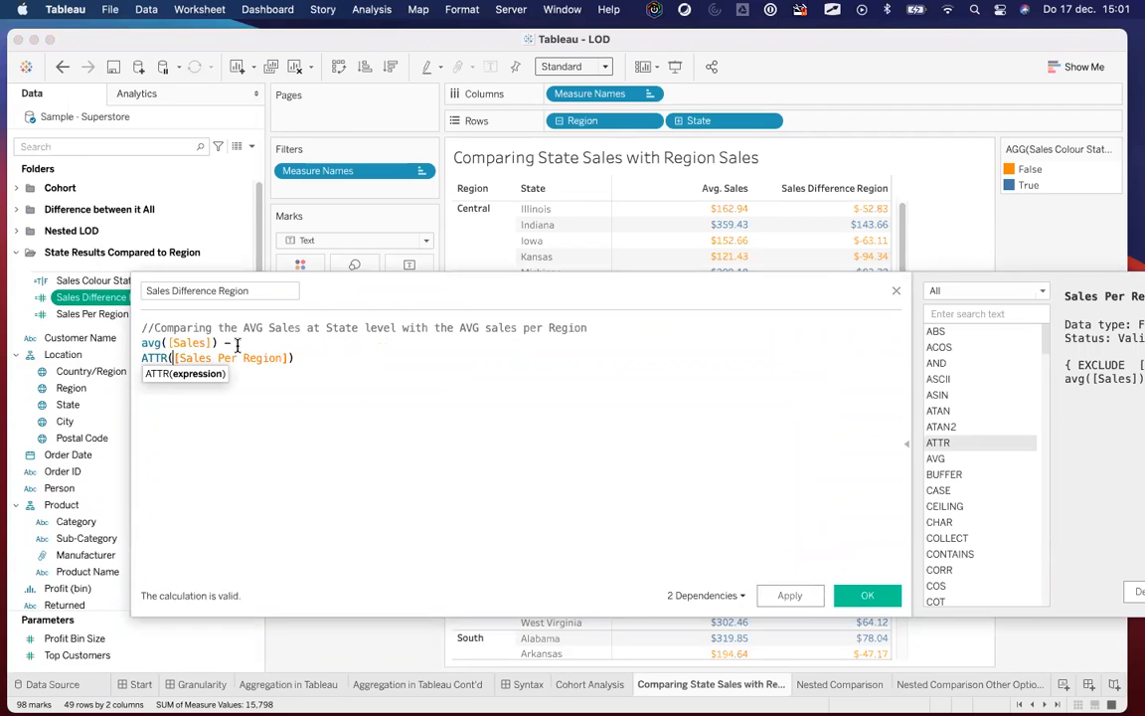
# Step: Remove the avg and ATTR functions from the formula, leaving only the two bracketed fields and the minus sign
pyautogui.moveTo(575, 299); pyautogui.dragTo(519, 256)
pyautogui.click(103, 295)
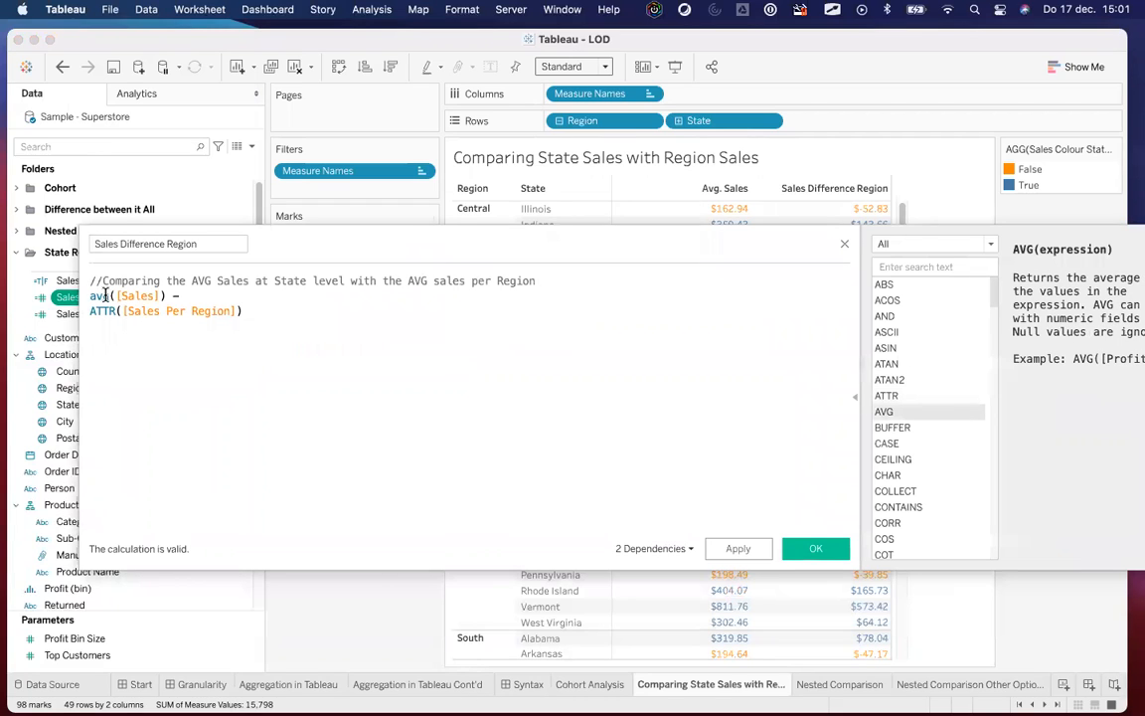
pyautogui.doubleClick(103, 295)
pyautogui.press('BackSpace')
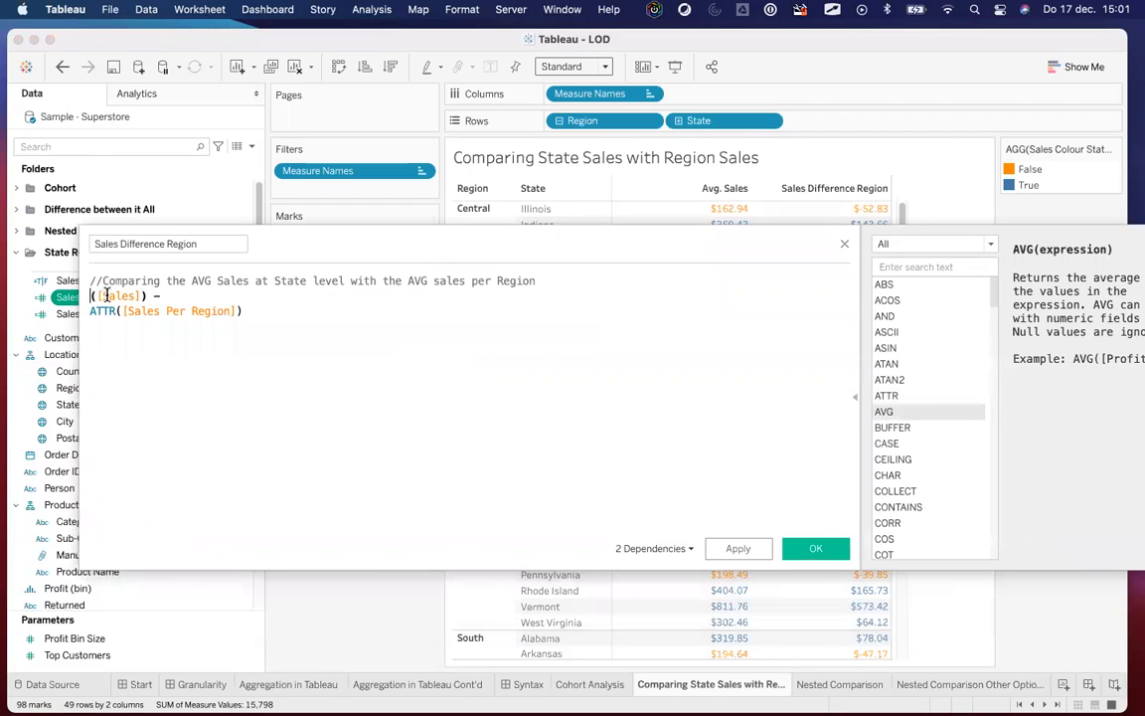
pyautogui.doubleClick(104, 310)
pyautogui.press('BackSpace')
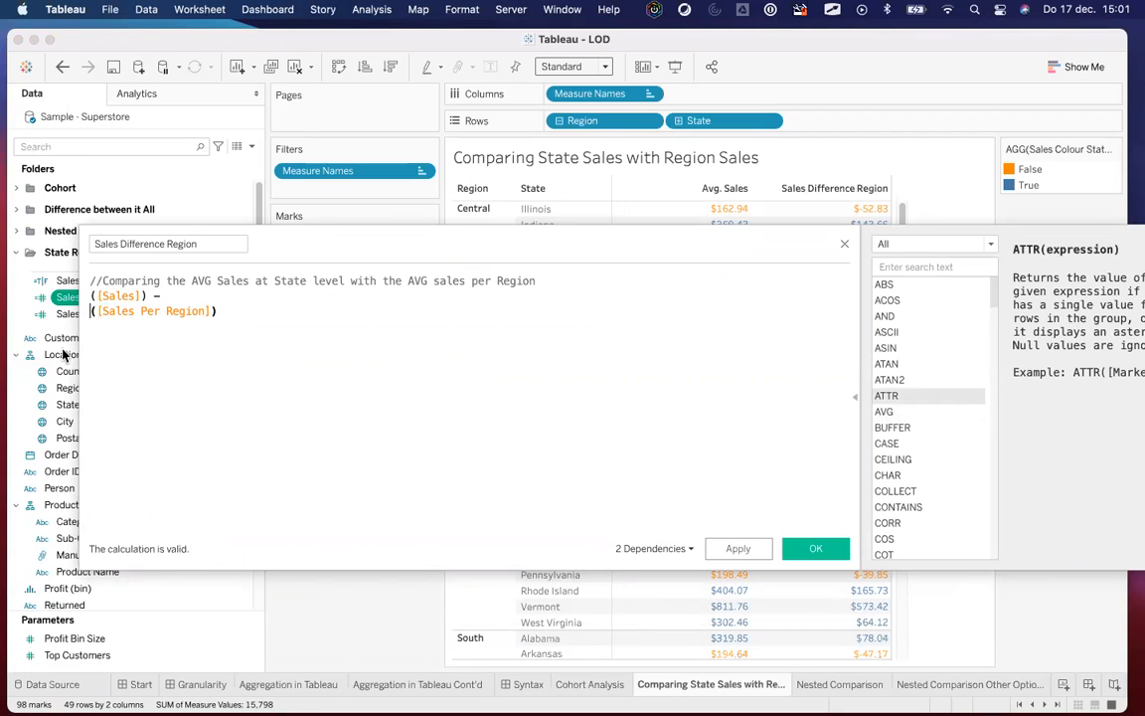
# Step: Aggregate the formula's fields again, putting AVG before ([Sales]) and ATTR before ([Sales Per Region])
pyautogui.moveTo(358, 253); pyautogui.dragTo(385, 272)
pyautogui.press('Up')
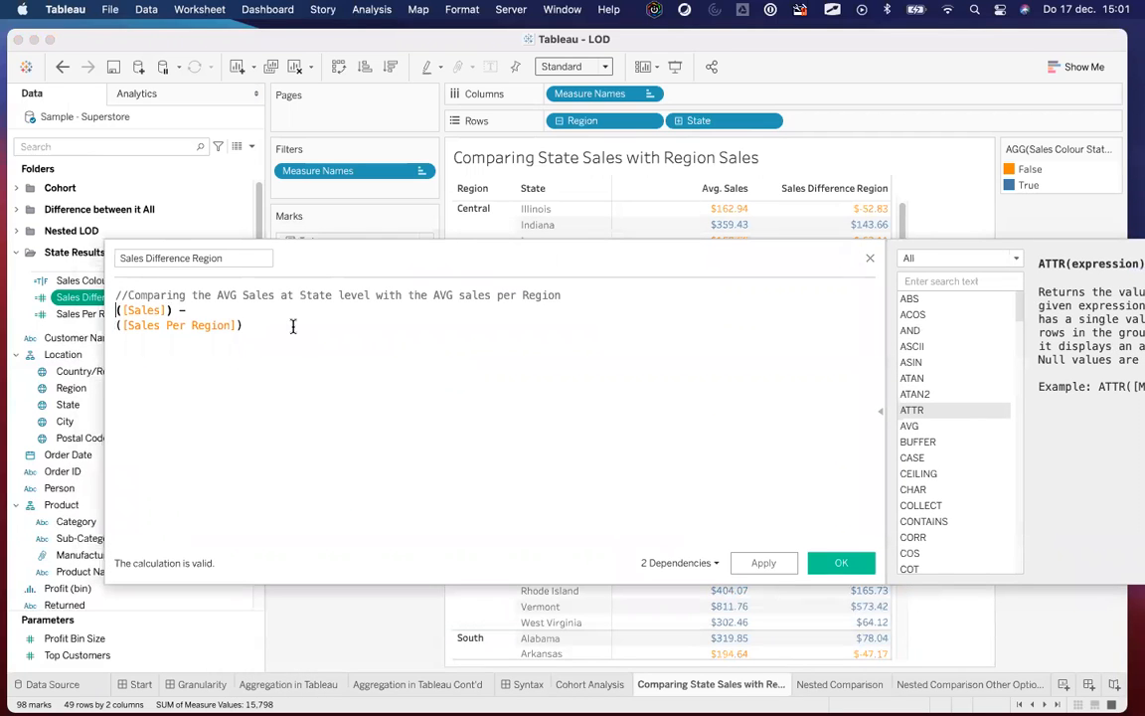
pyautogui.write('AV')
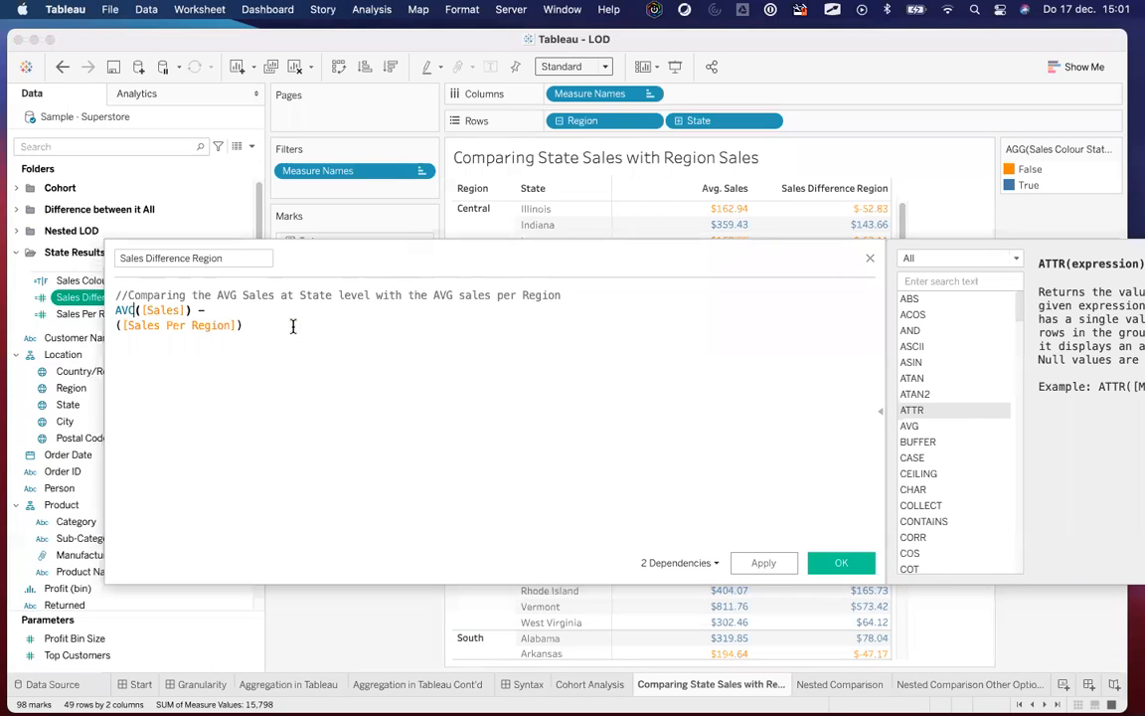
pyautogui.write('G')
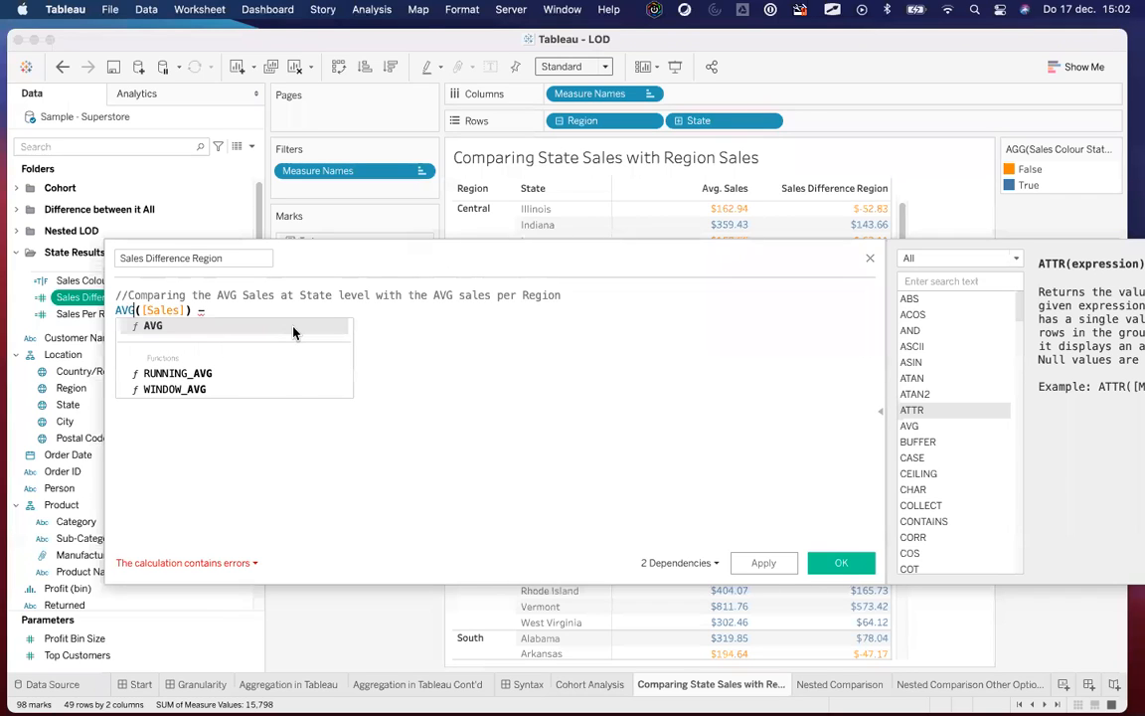
pyautogui.click(463, 363)
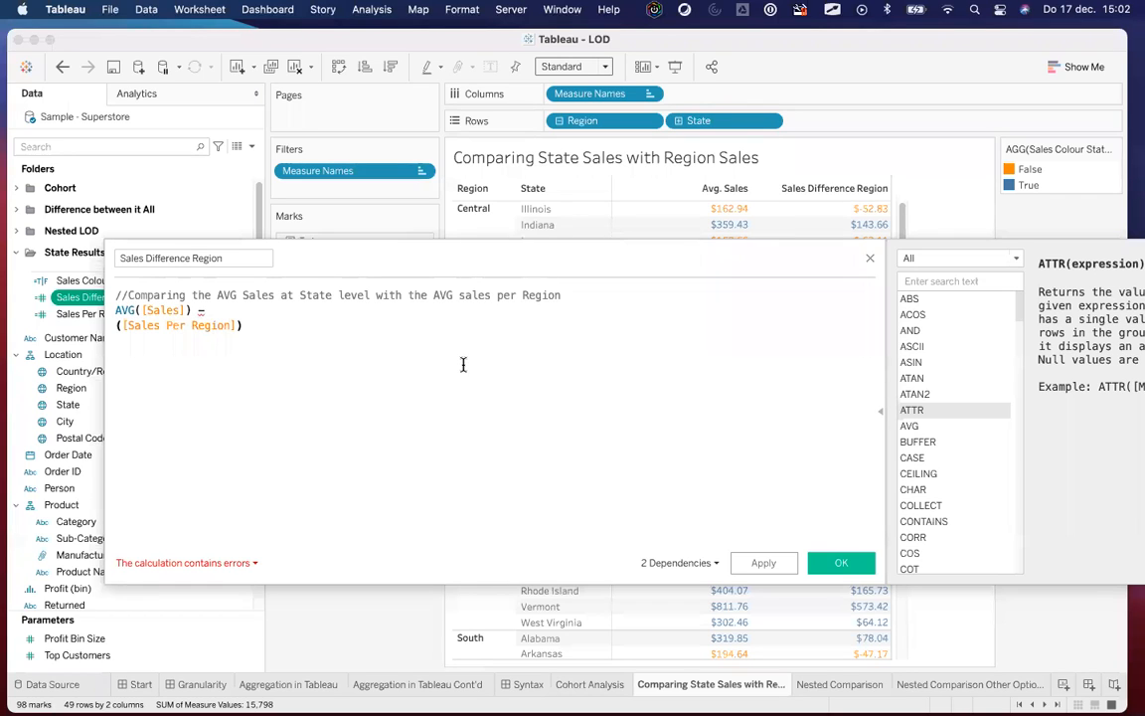
pyautogui.press('Home')
pyautogui.write('AAT')
pyautogui.press('BackSpace')
pyautogui.press('BackSpace')
pyautogui.write('TTR')
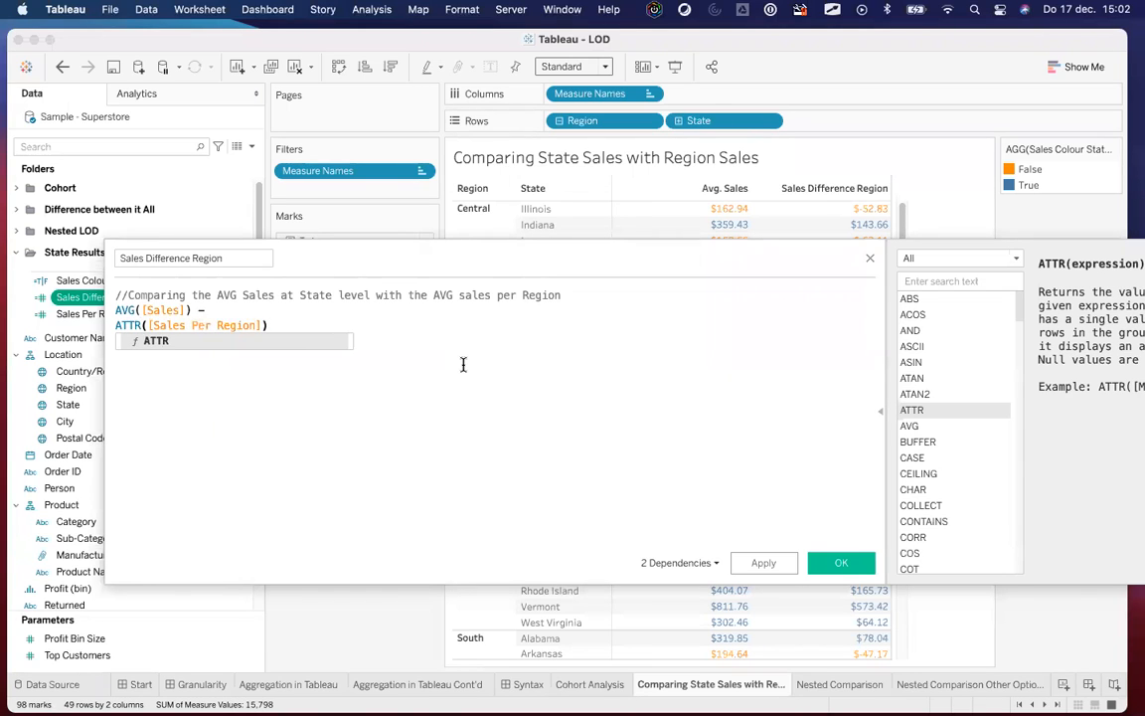
pyautogui.click(465, 363)
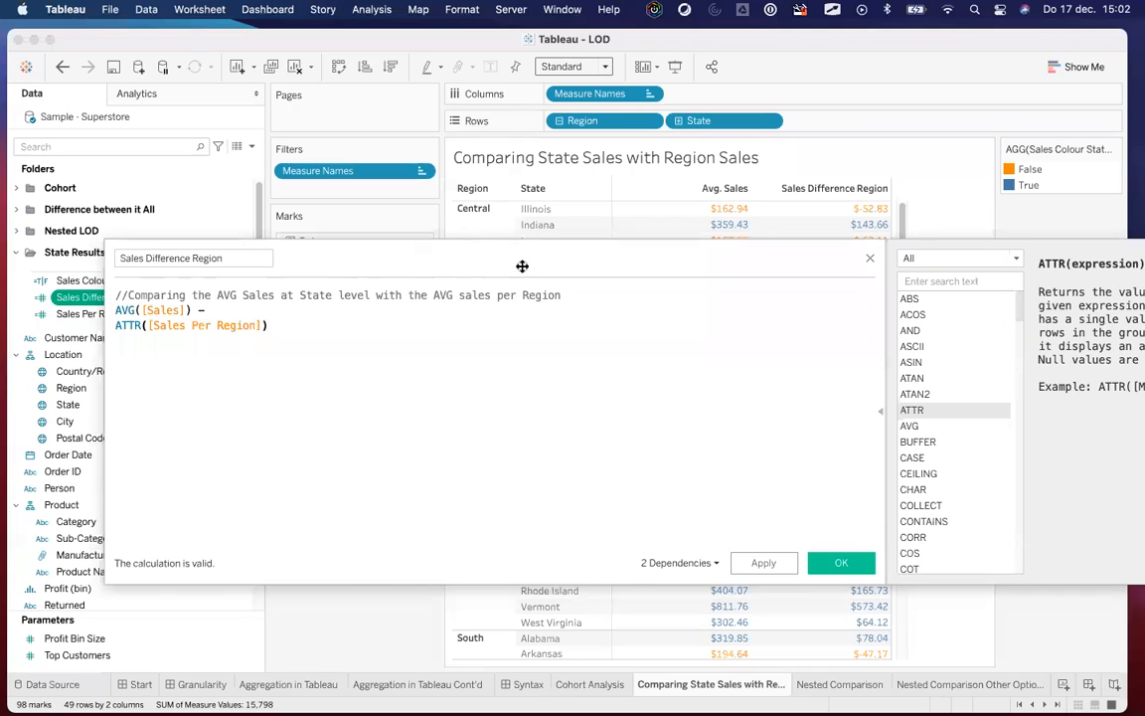
# Step: Apply the edited Sales Difference Region formula and close the calculation editor
pyautogui.moveTo(521, 265); pyautogui.dragTo(508, 330)
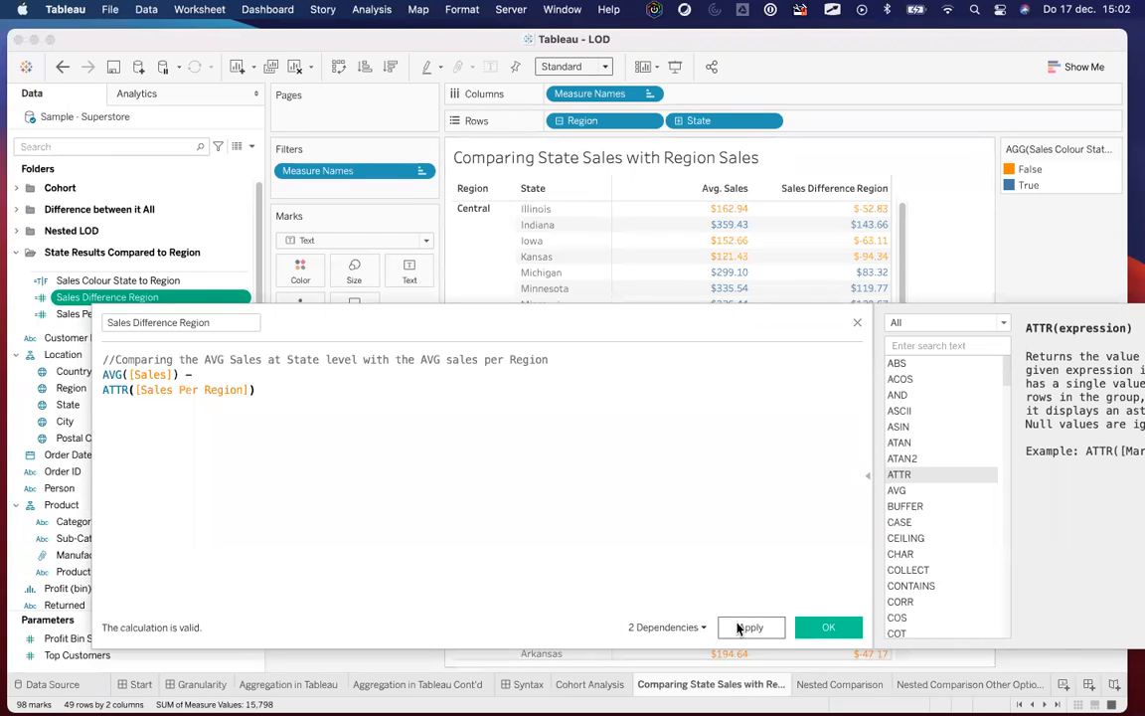
pyautogui.click(746, 627)
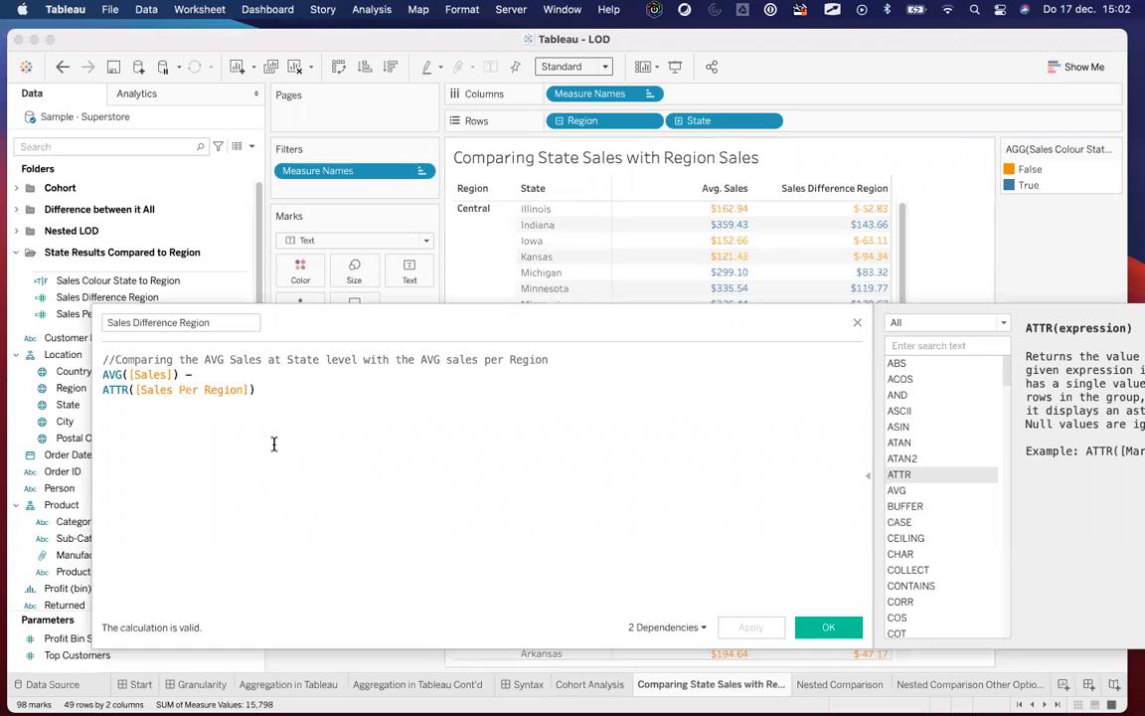
pyautogui.click(821, 627)
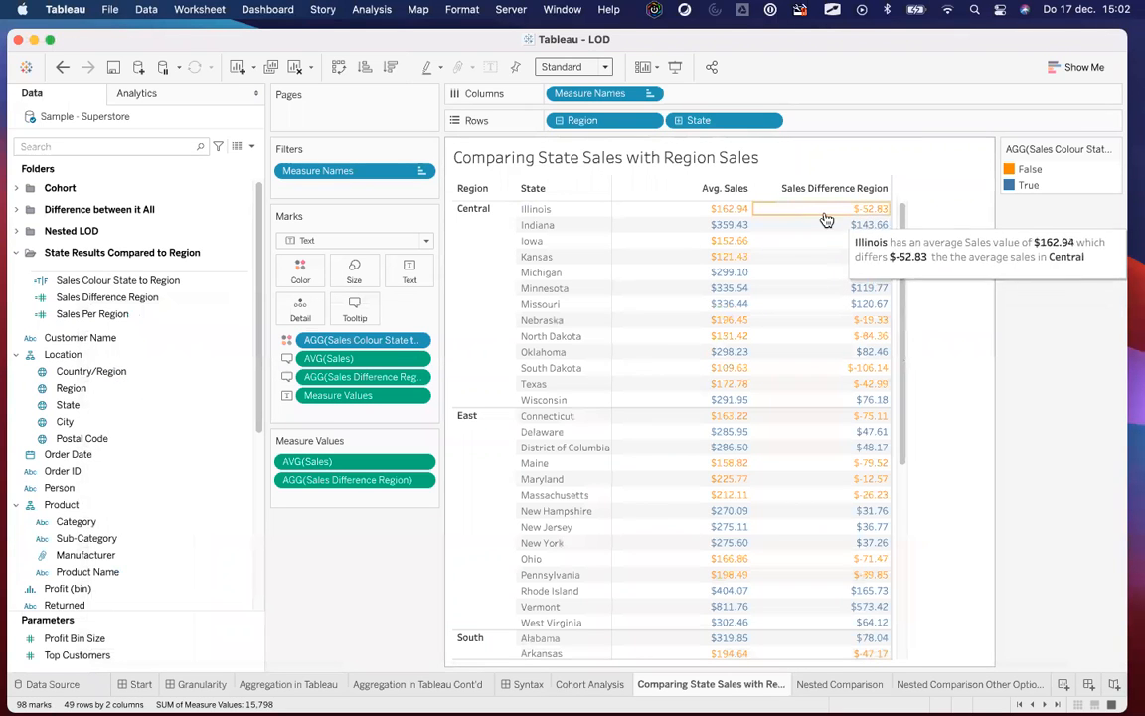
# Step: Add Sales Per Region above average Sales in the measure values to compare all three columns by state
pyautogui.click(92, 314)
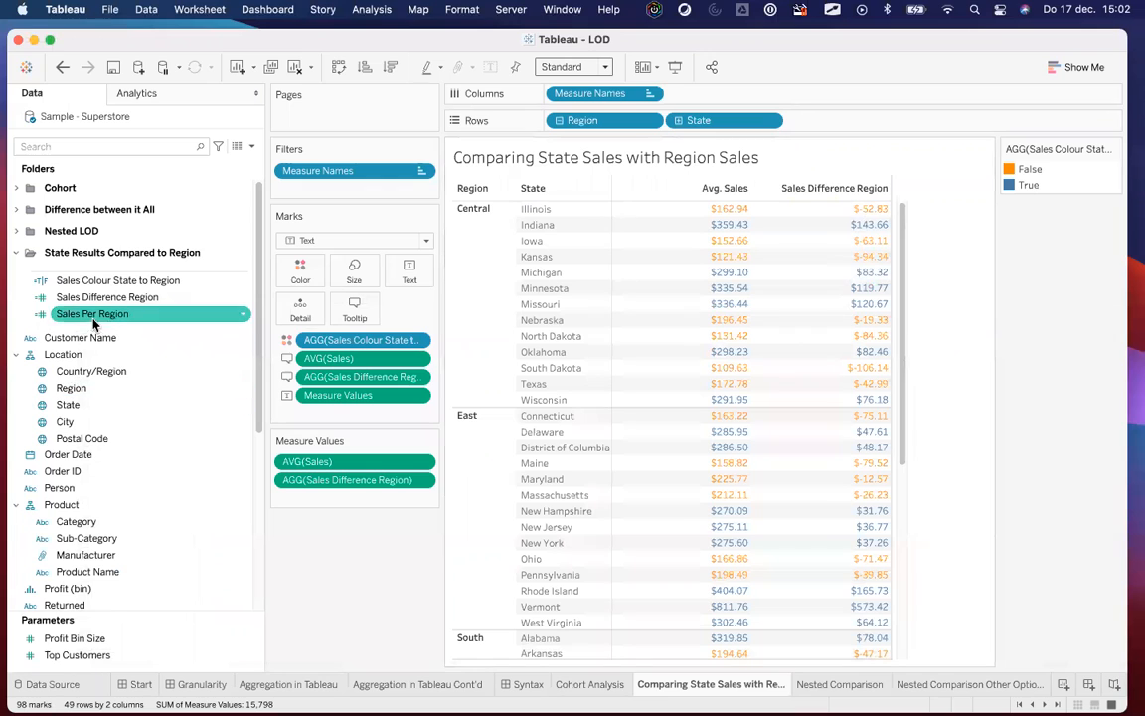
pyautogui.moveTo(88, 320); pyautogui.dragTo(328, 462)
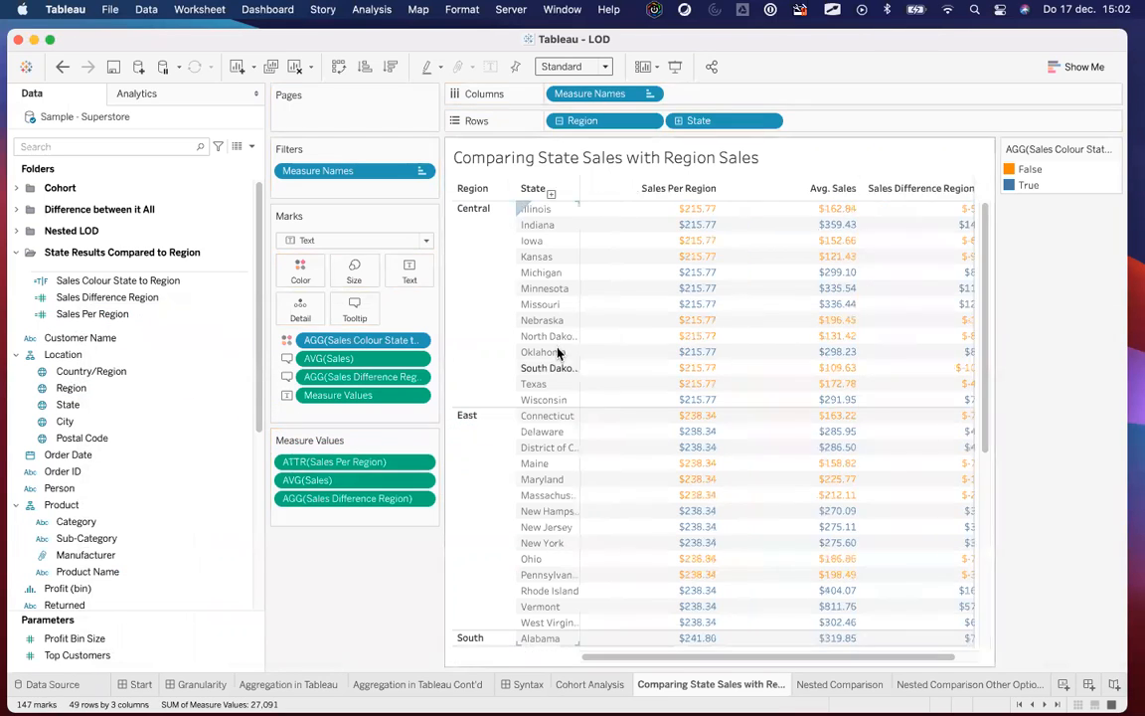
pyautogui.hscroll(2, 910, 652)
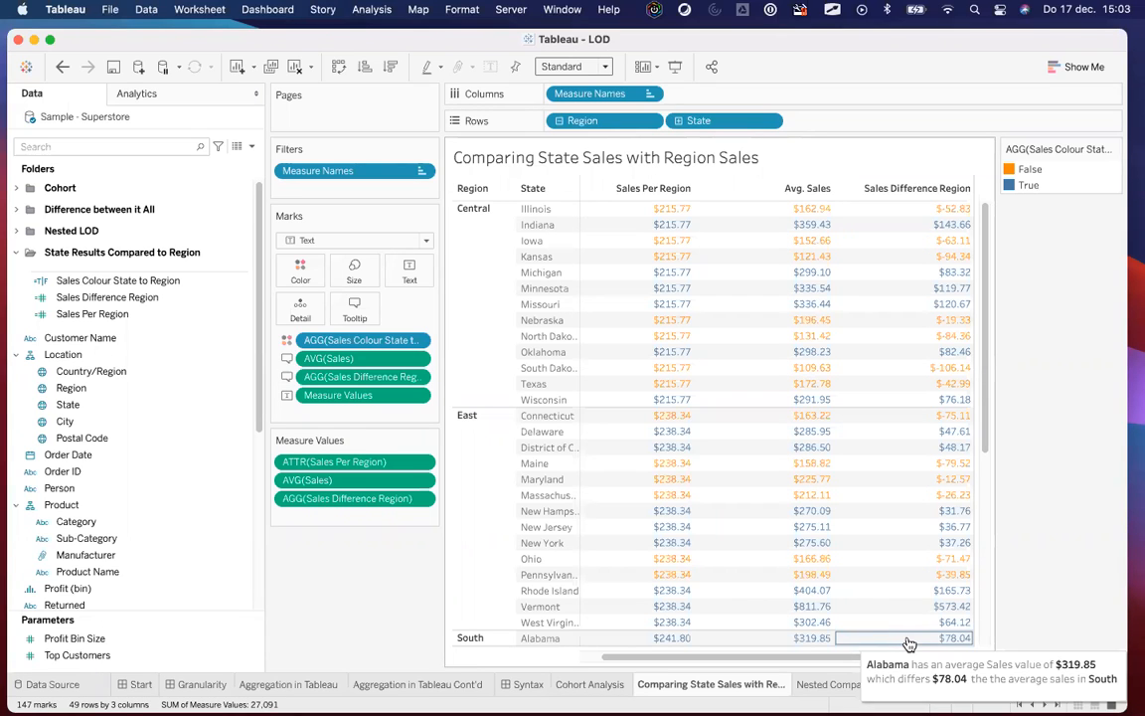
pyautogui.moveTo(754, 211)
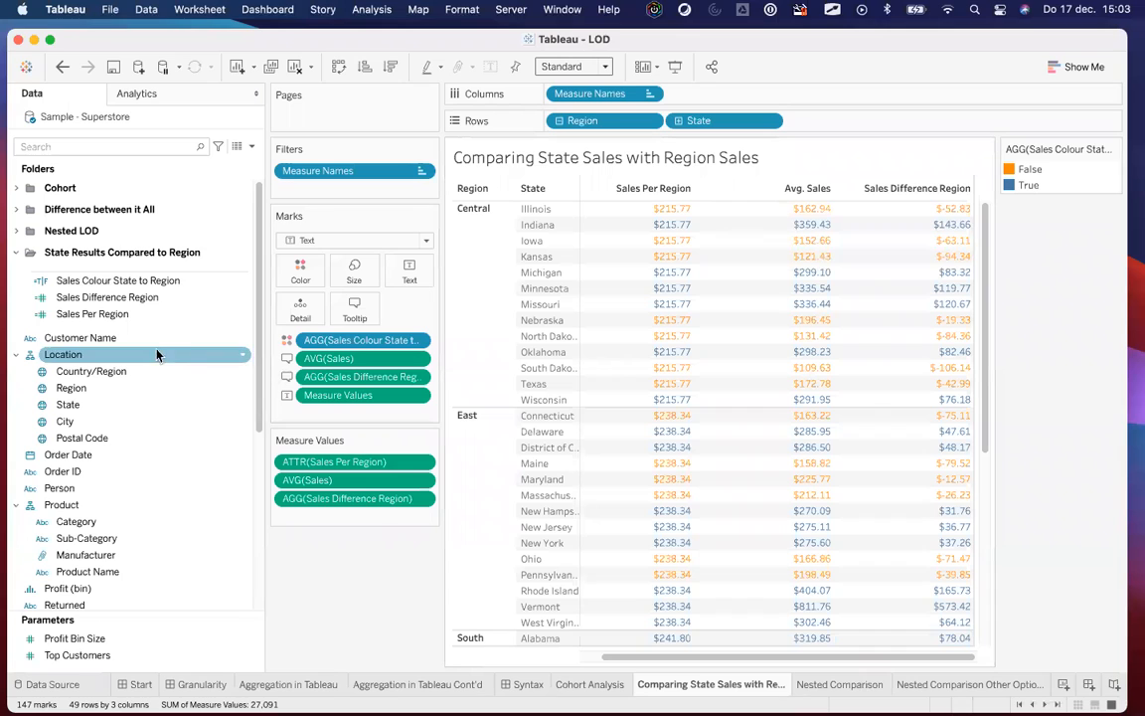
# Step: Open the Sales Colour State to Region calculation, enlarge its text to examine the logic, and close it
pyautogui.rightClick(107, 286)
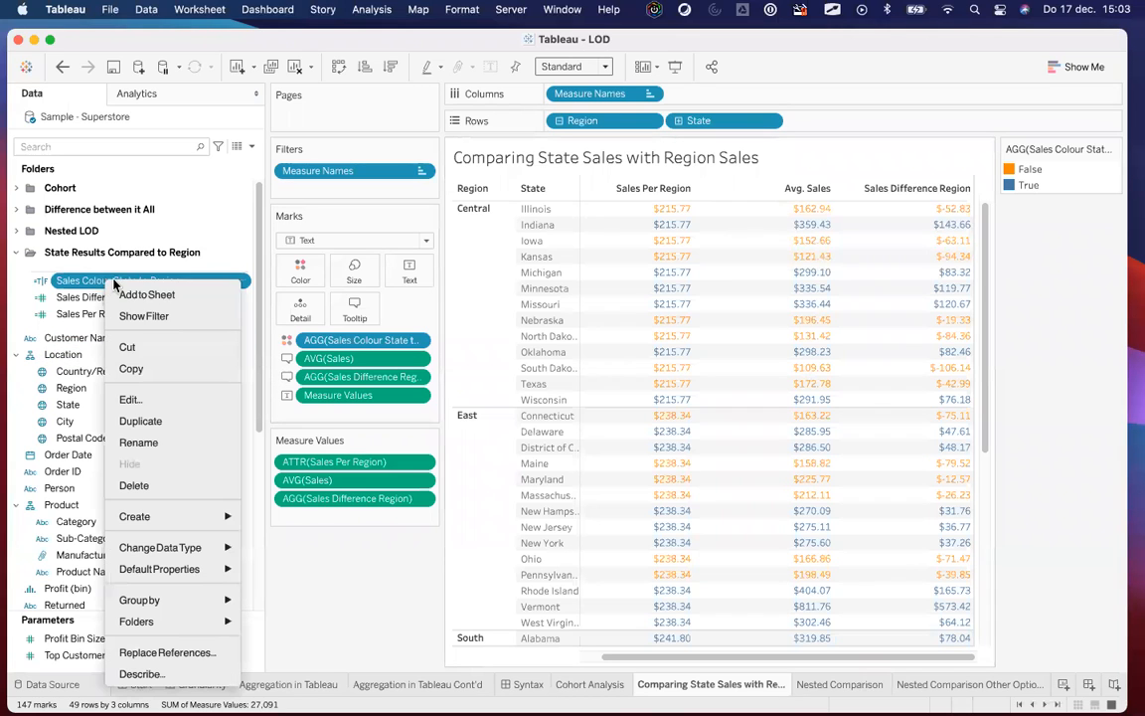
pyautogui.click(179, 396)
pyautogui.moveTo(399, 312); pyautogui.dragTo(493, 299)
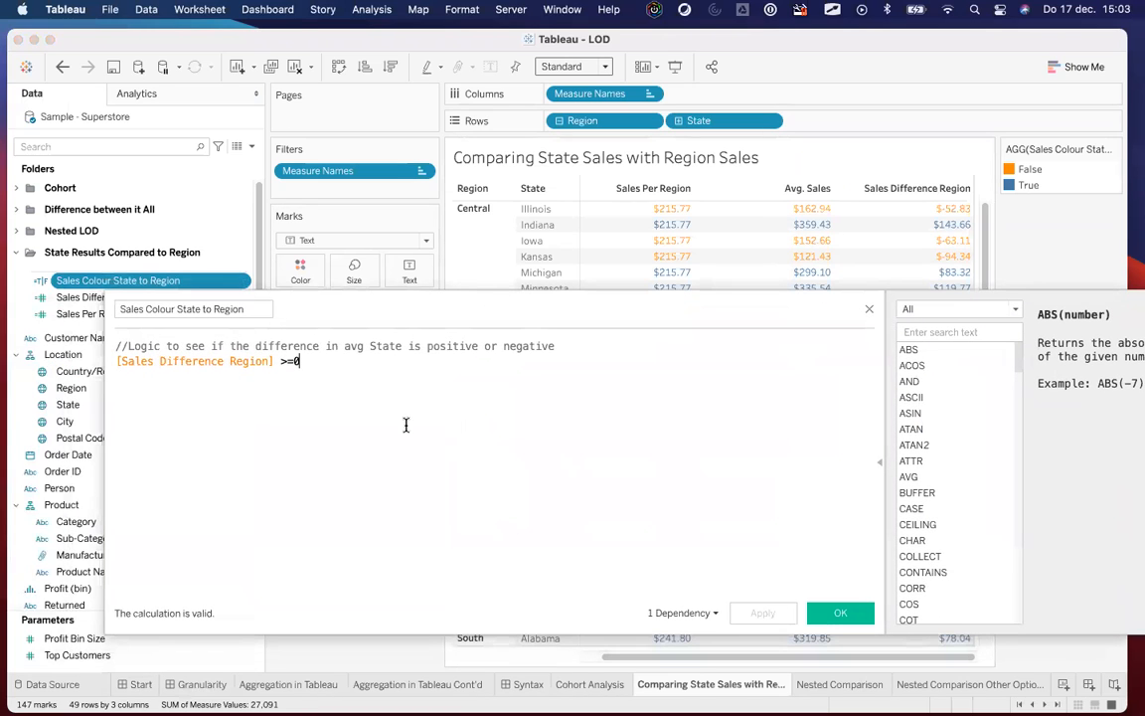
pyautogui.scroll(5, 404, 423)
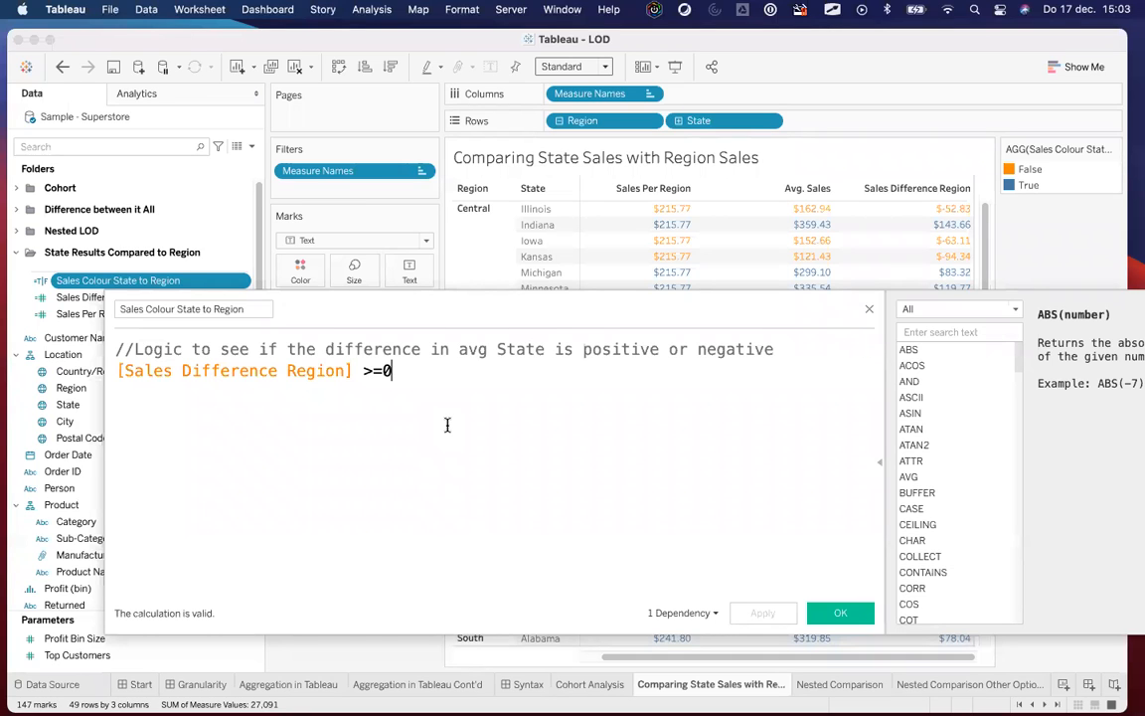
pyautogui.click(841, 613)
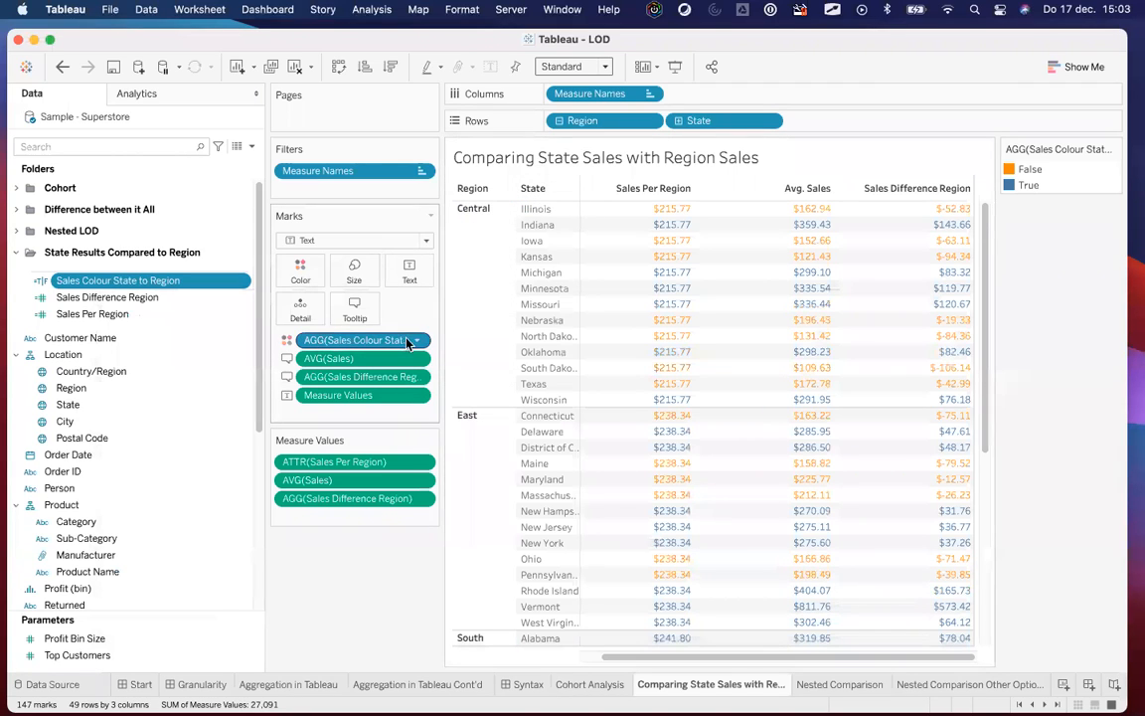
# Step: Narrow the shelf area beside the table so all columns fit, and inspect state tooltips such as Texas and Iowa
pyautogui.moveTo(447, 304); pyautogui.dragTo(380, 308)
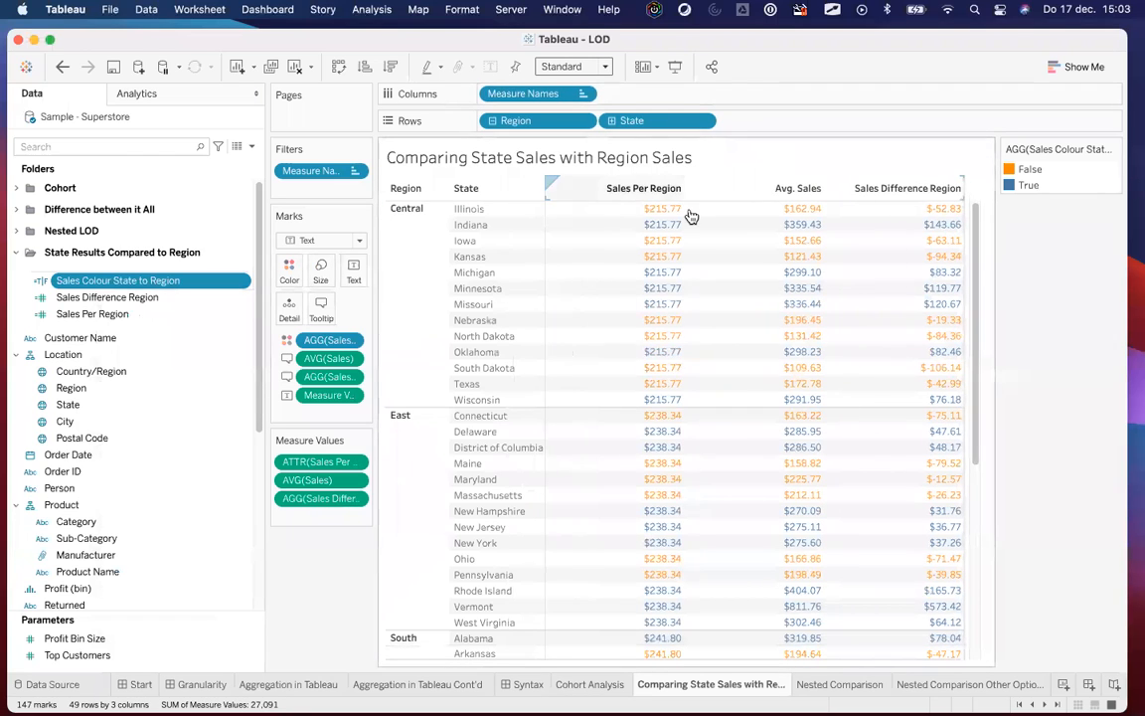
pyautogui.moveTo(619, 391)
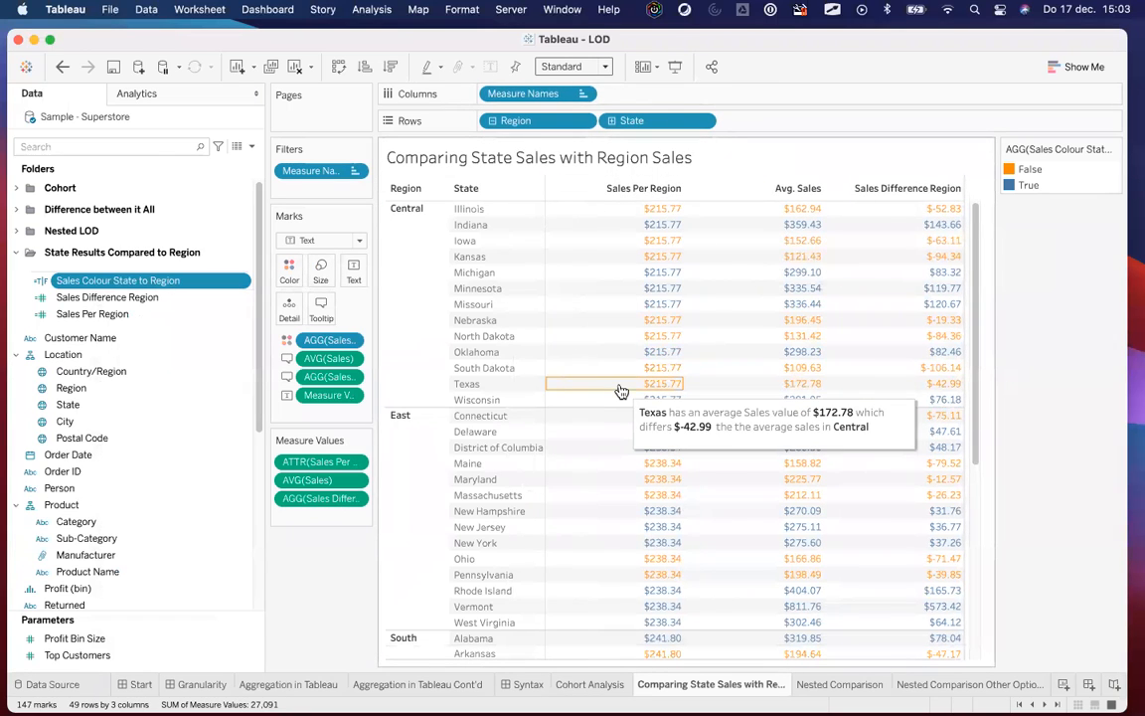
pyautogui.moveTo(954, 246)
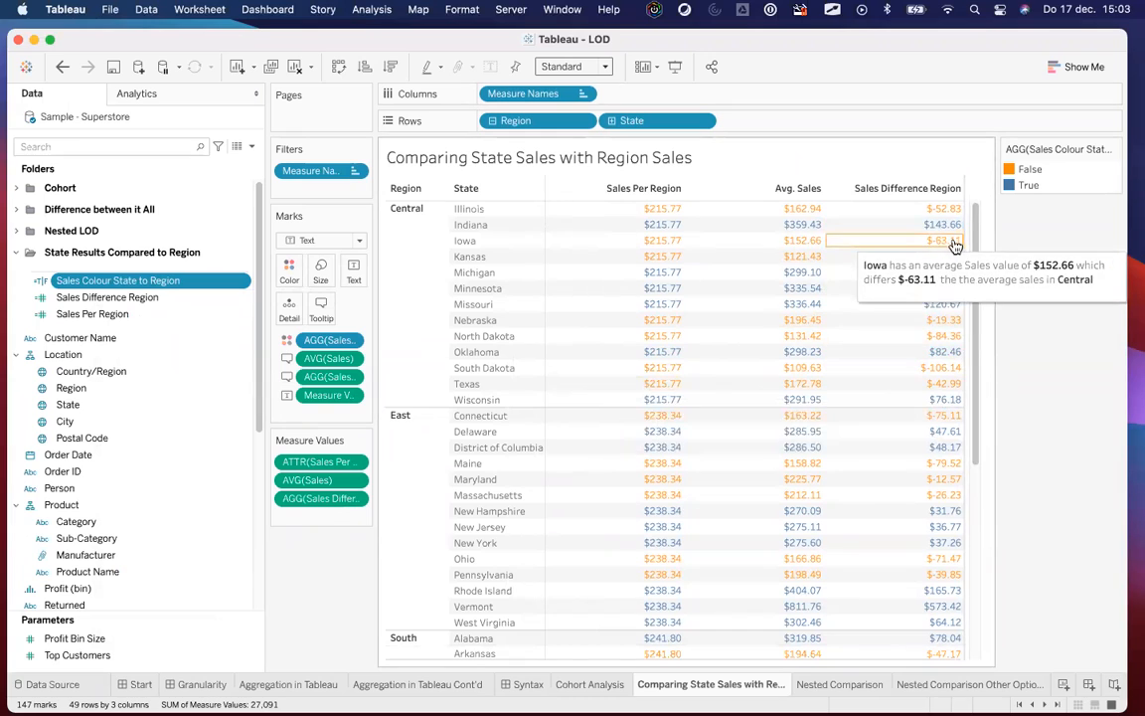
pyautogui.moveTo(947, 323)
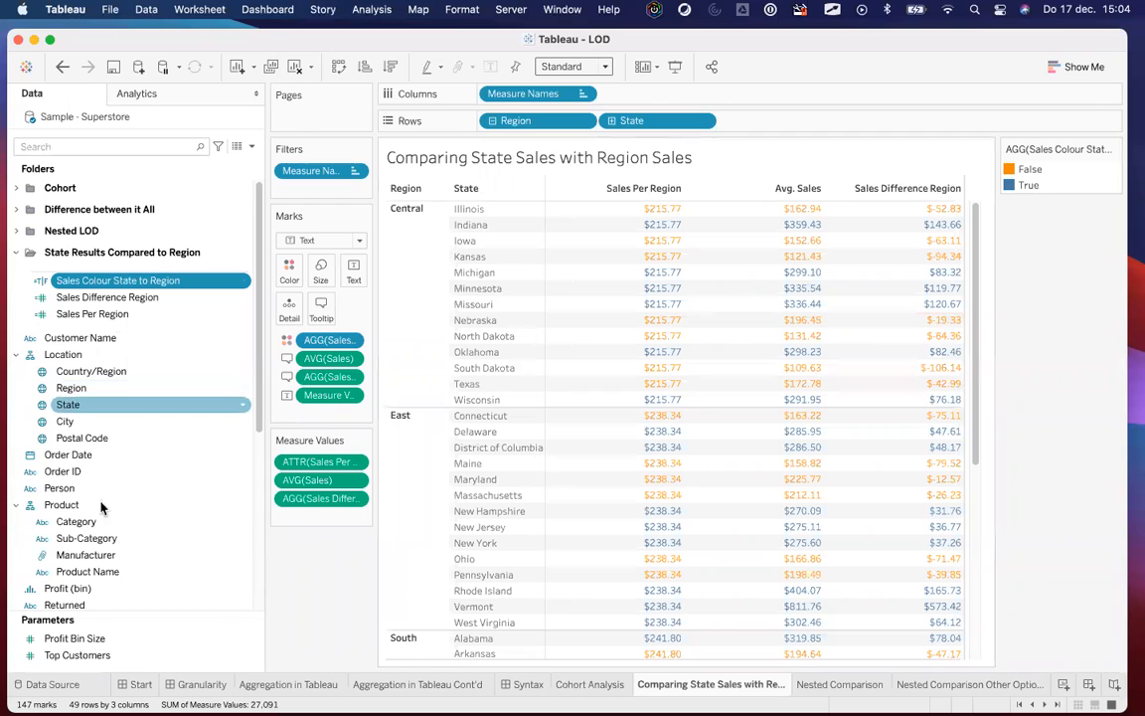
# Step: Open the Sales Colour State to Region calculation and enlarge its formula text for reading
pyautogui.rightClick(137, 280)
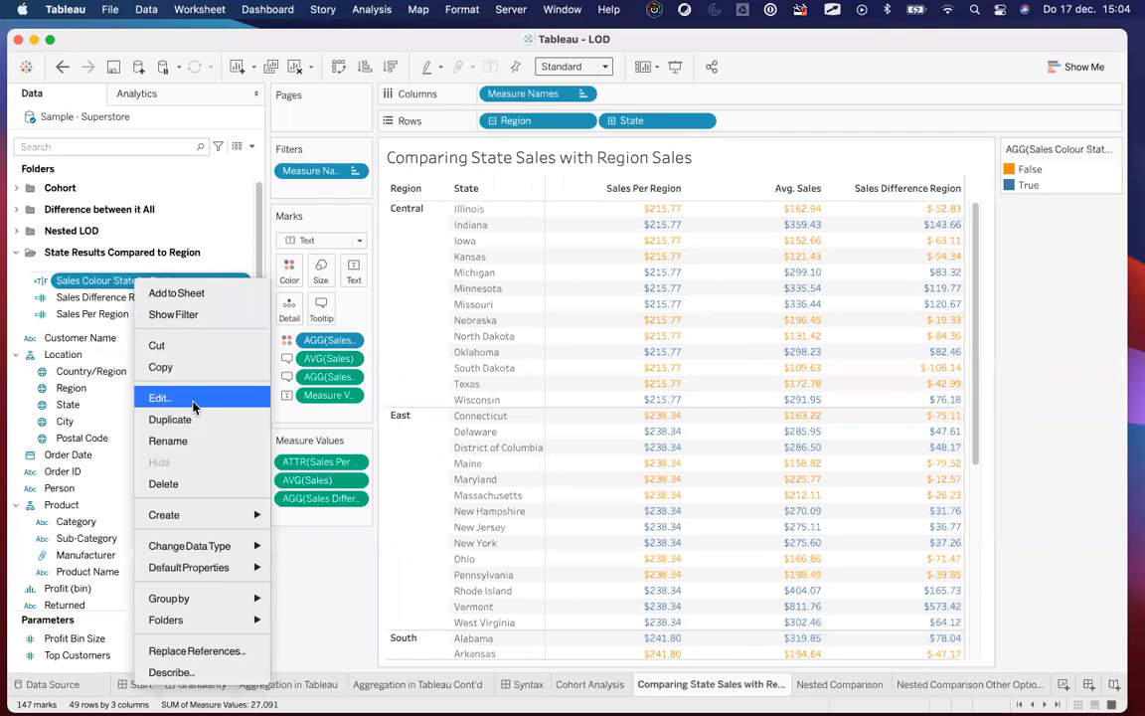
pyautogui.click(162, 395)
pyautogui.moveTo(419, 310); pyautogui.dragTo(556, 272)
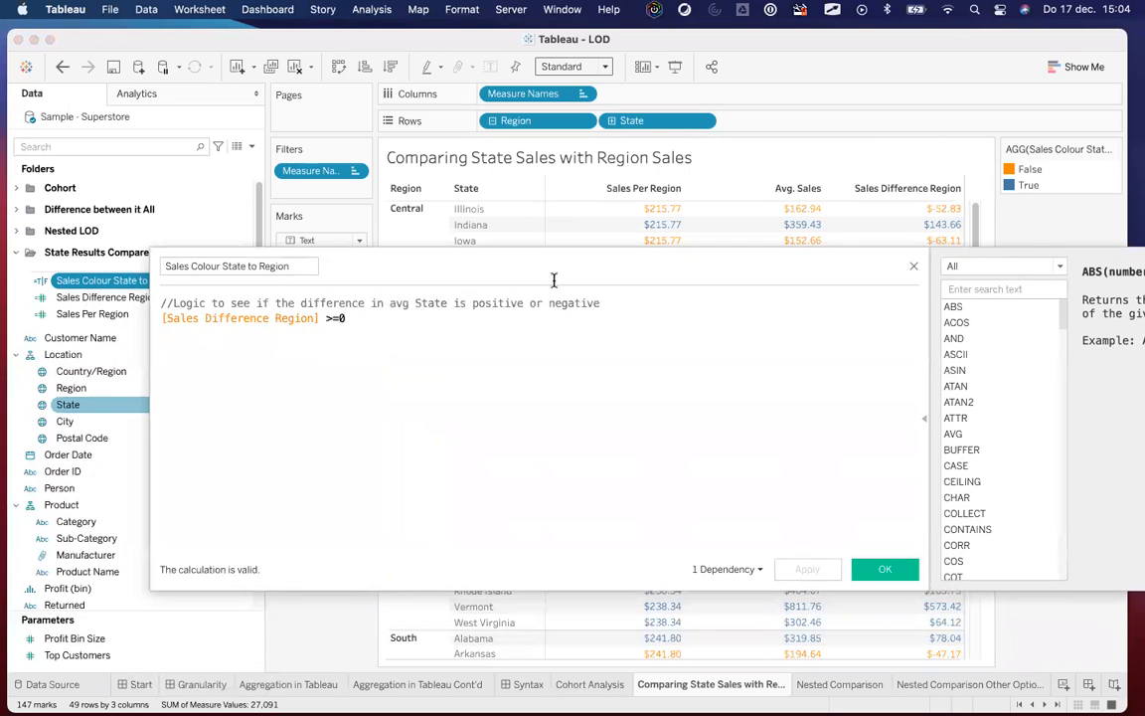
pyautogui.scroll(3, 352, 464)
pyautogui.scroll(1, 352, 465)
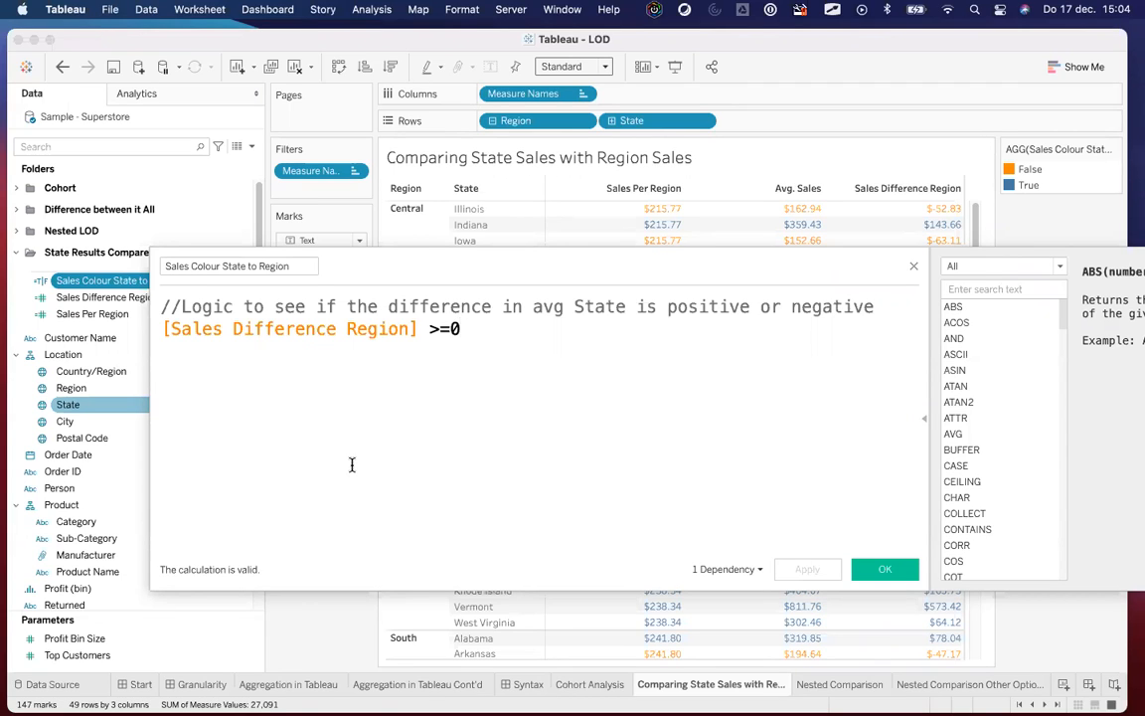
# Step: Write the long-form equivalent below the existing formula: IF [Sales Difference Region] >=0 THEN TRUE ELSE FALSE END
pyautogui.press('Return')
pyautogui.press('Return')
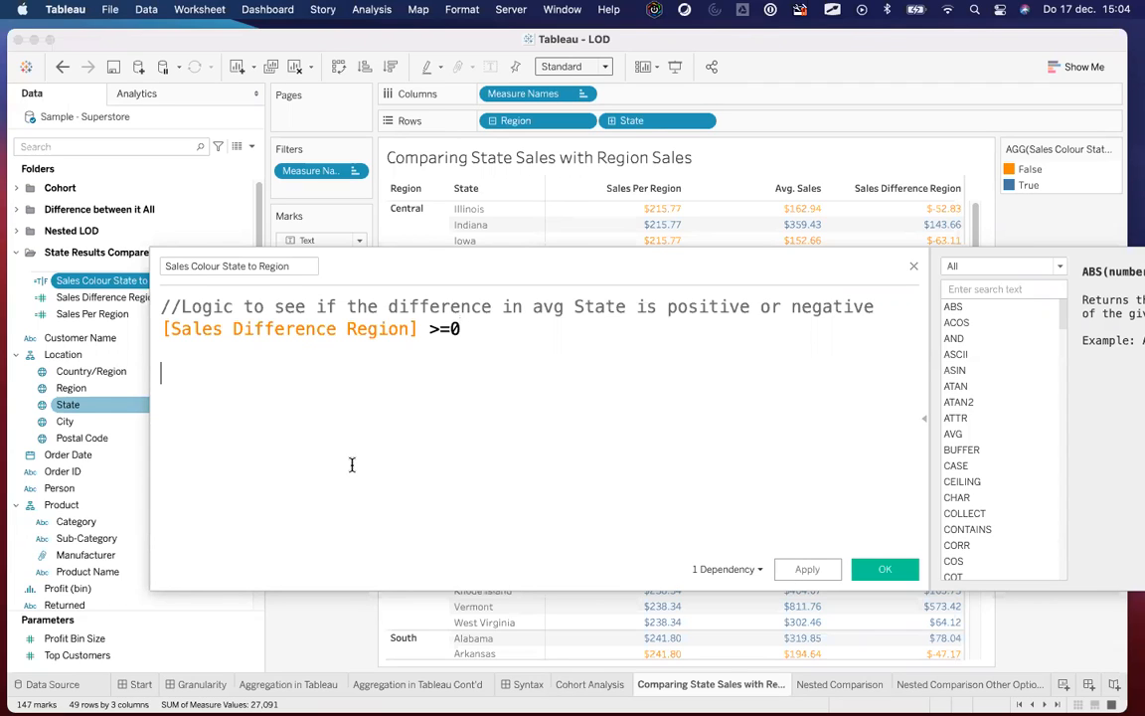
pyautogui.write('IF [sa')
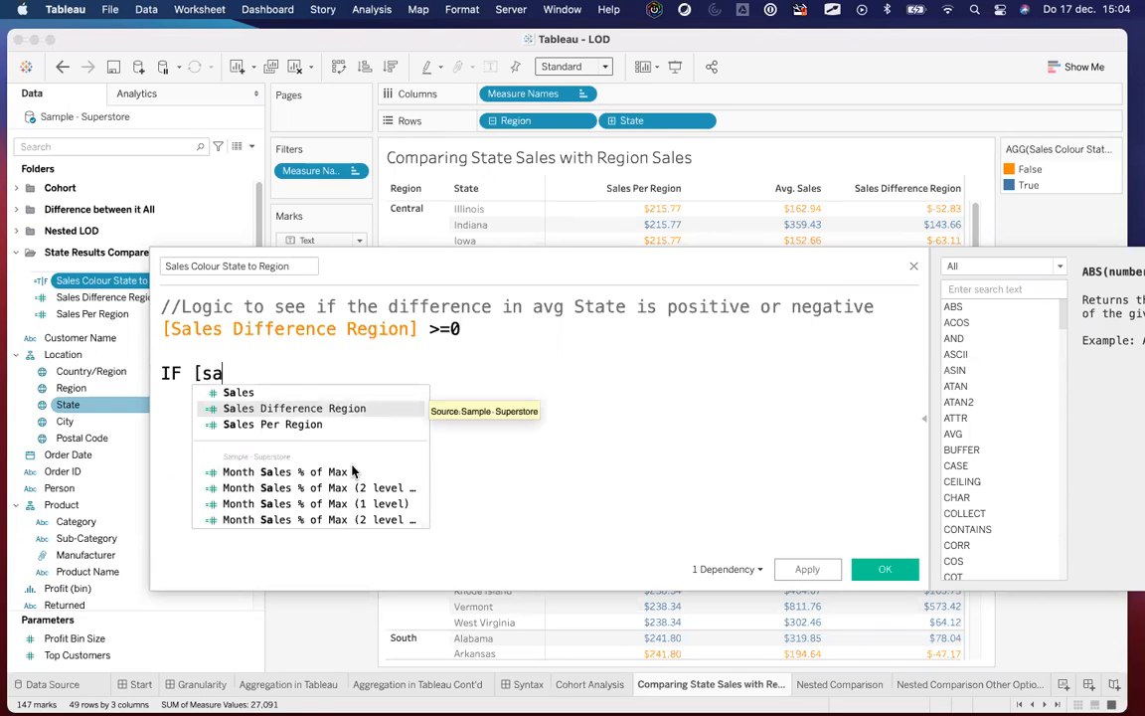
pyautogui.press('Return')
pyautogui.write('>=')
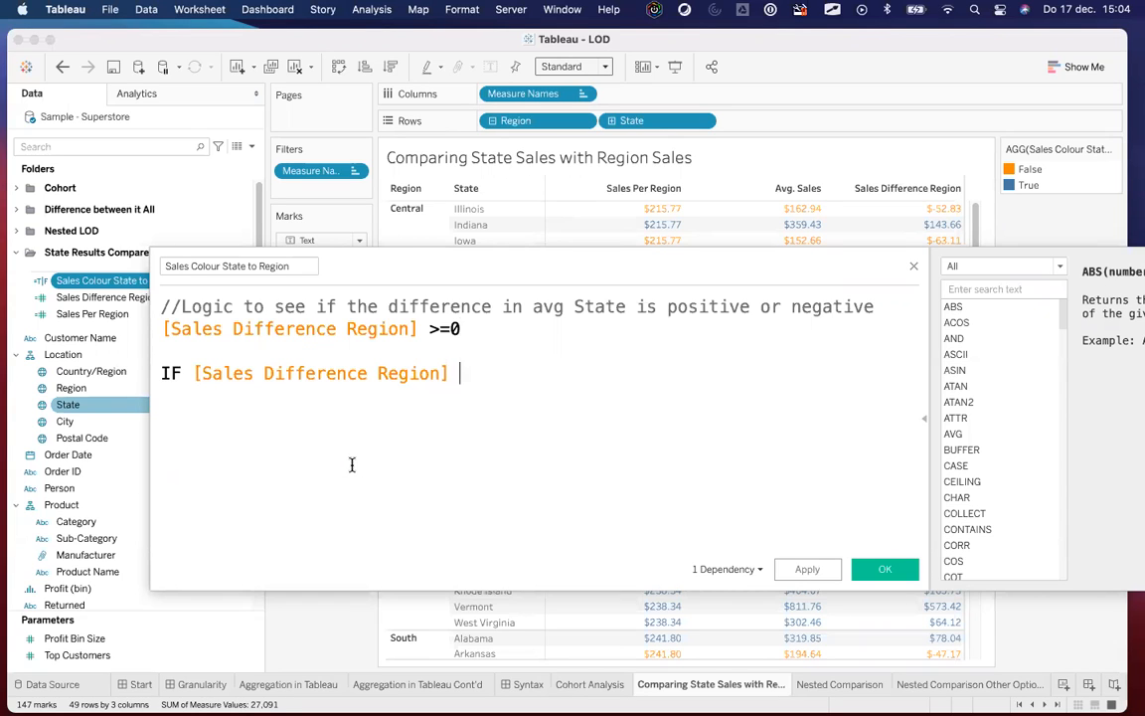
pyautogui.write('0 THEN TRUE')
pyautogui.press('Return')
pyautogui.write('ELSE FALSE')
pyautogui.press('Return')
pyautogui.write('END')
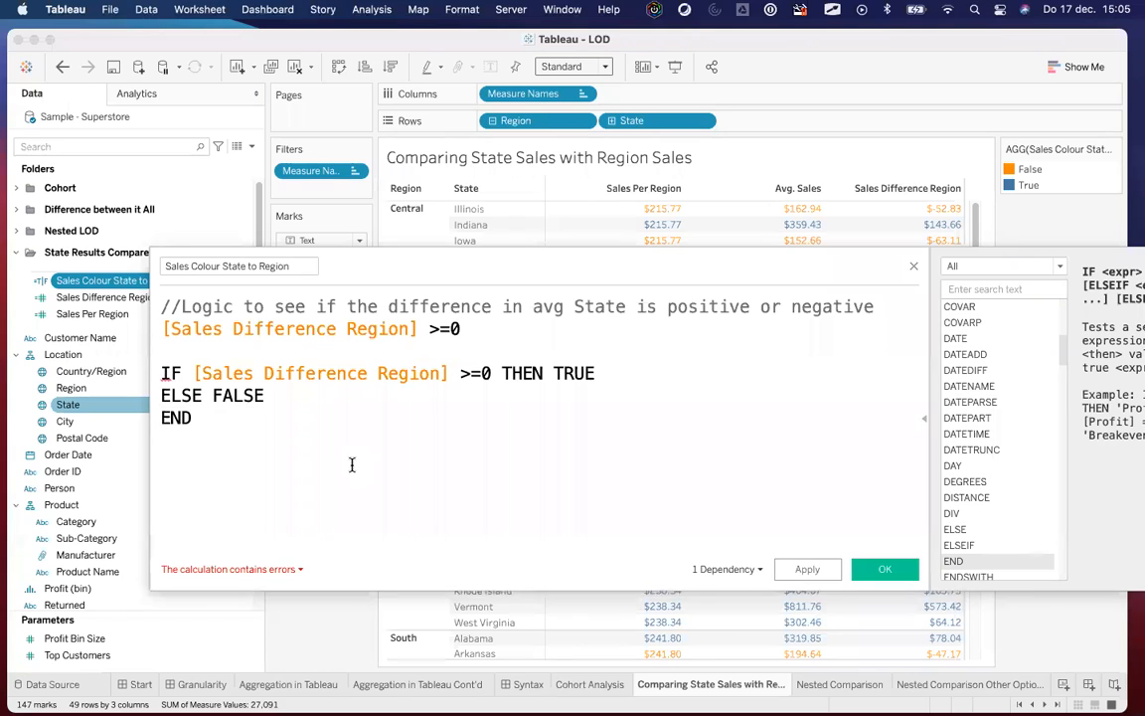
# Step: Delete the IF statement from the Sales Colour State to Region calculation, leaving only the original comparison
pyautogui.hotkey('shift', 'Up')
pyautogui.hotkey('shift', 'Up')
pyautogui.hotkey('shift', 'Up')
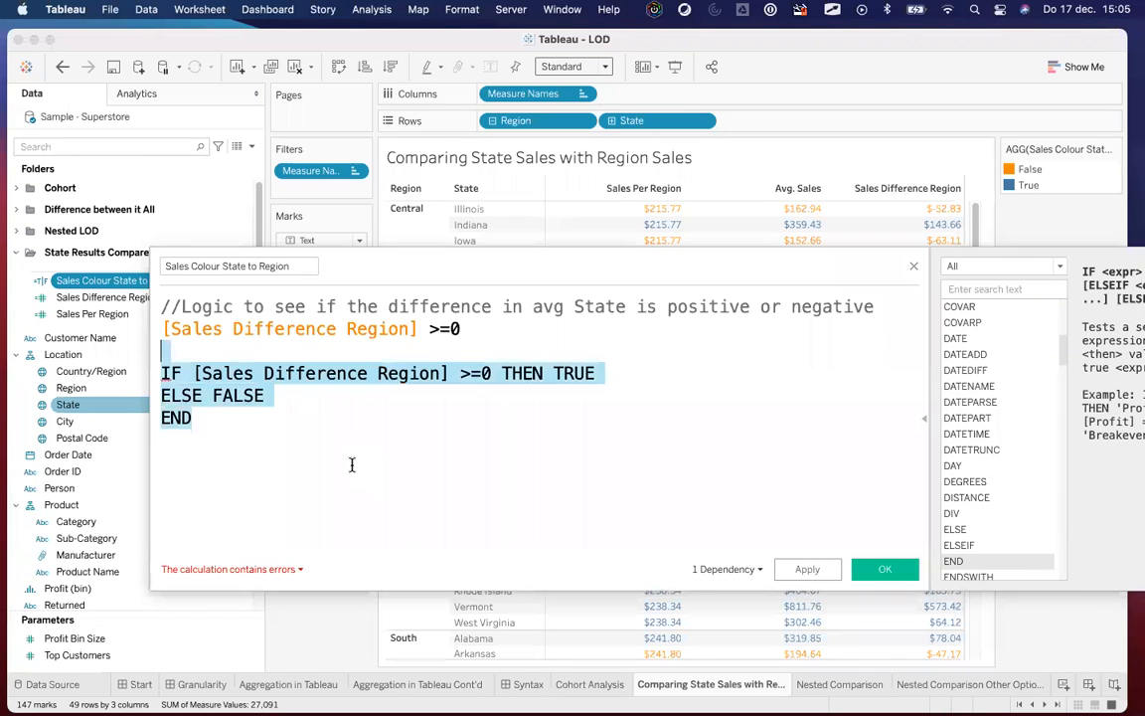
pyautogui.hotkey('shift', 'Down')
pyautogui.press('BackSpace')
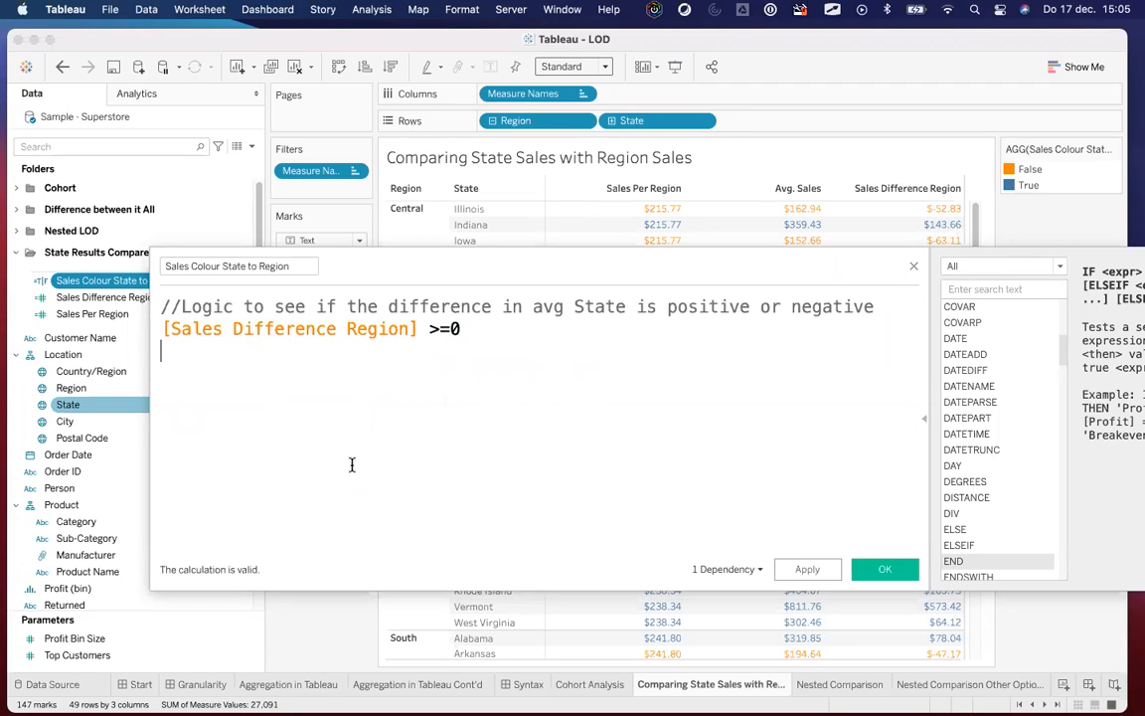
# Step: Examine the description of the Sales Difference Region field used in the formula, and close the calculation editor
pyautogui.moveTo(543, 255); pyautogui.dragTo(435, 228)
pyautogui.click(278, 300)
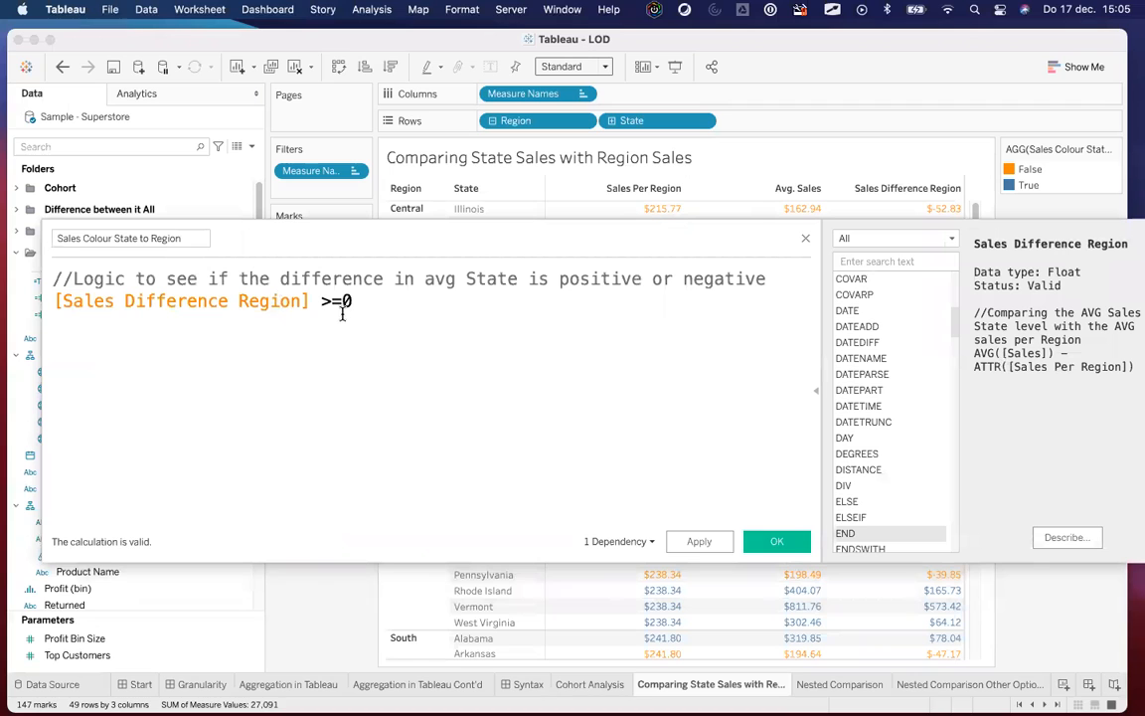
pyautogui.moveTo(434, 250); pyautogui.dragTo(442, 336)
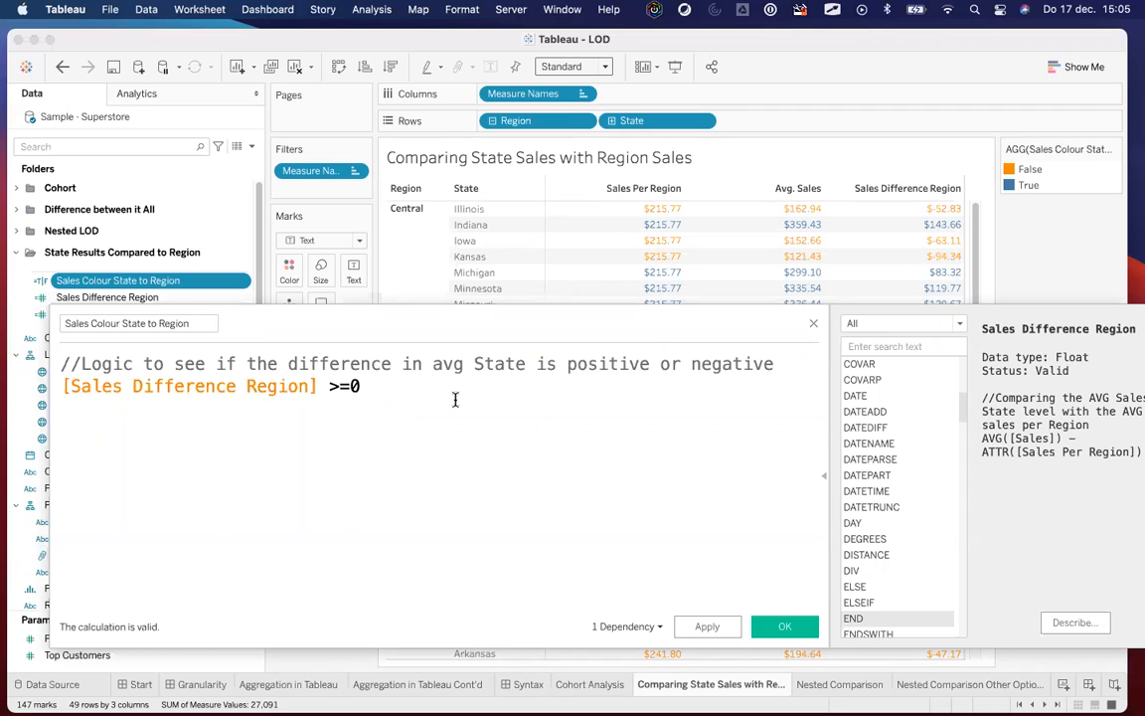
pyautogui.click(814, 324)
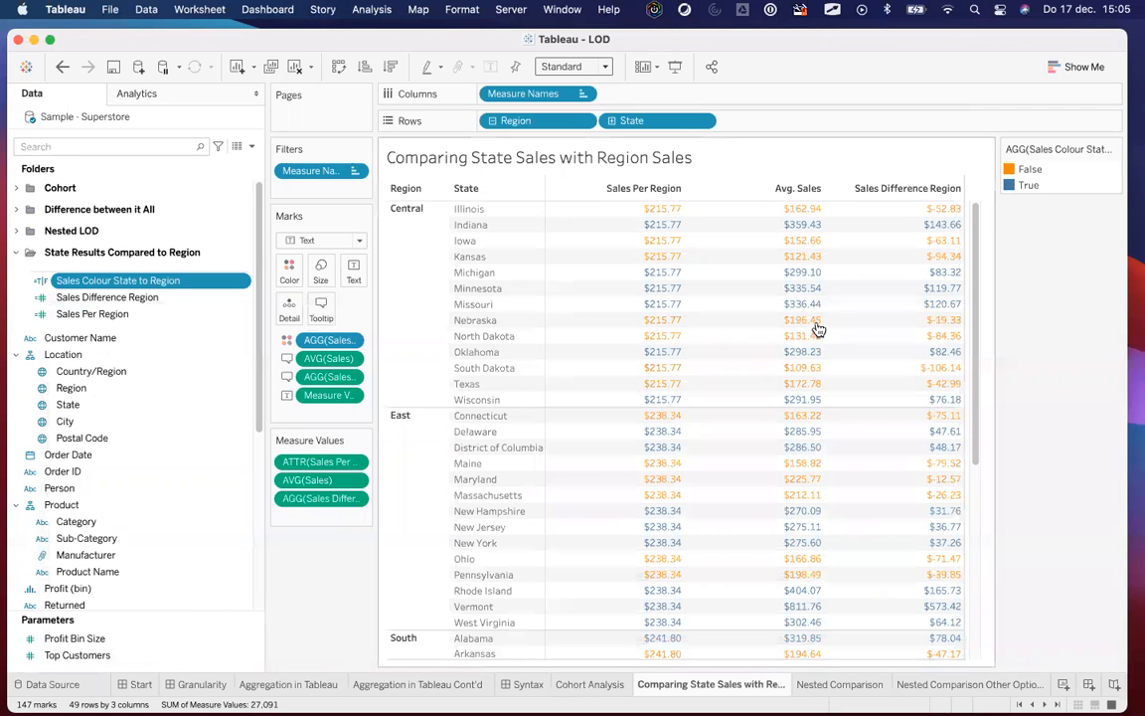
# Step: Widen the shelf area beside the table and colour the marks by Sales Difference Region
pyautogui.click(113, 298)
pyautogui.keyDown('shift'); pyautogui.click(116, 314); pyautogui.keyUp('shift')
pyautogui.click(112, 298)
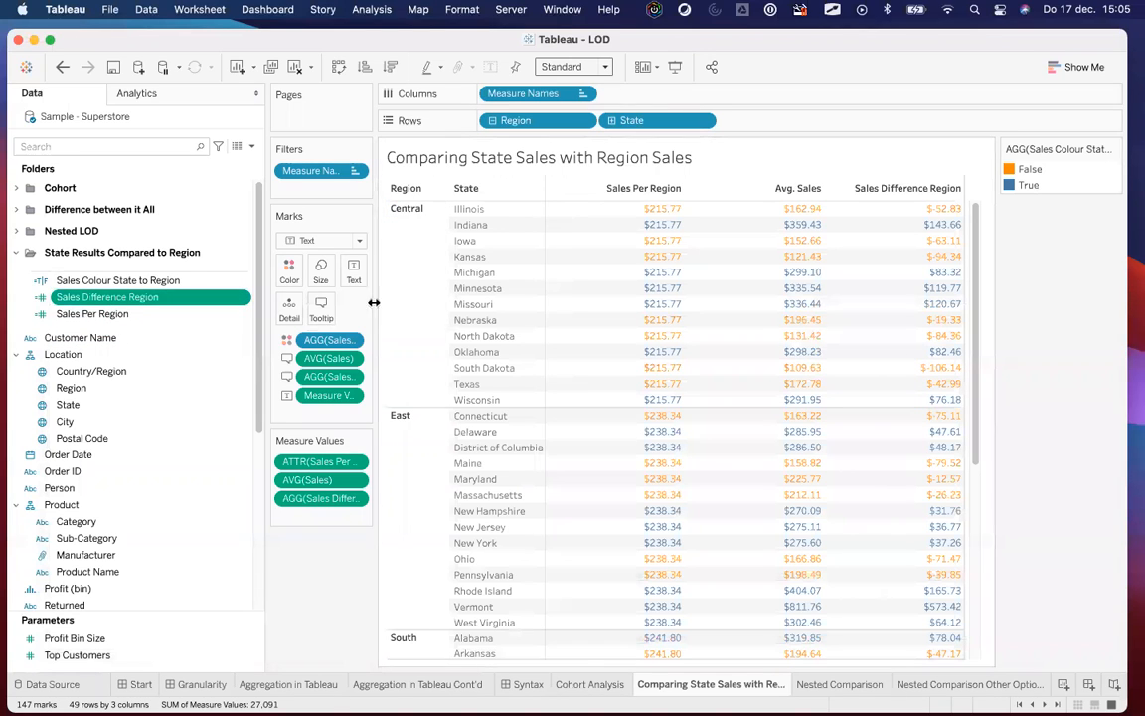
pyautogui.moveTo(373, 301); pyautogui.dragTo(452, 301)
pyautogui.moveTo(327, 340); pyautogui.dragTo(304, 272)
pyautogui.click(109, 282)
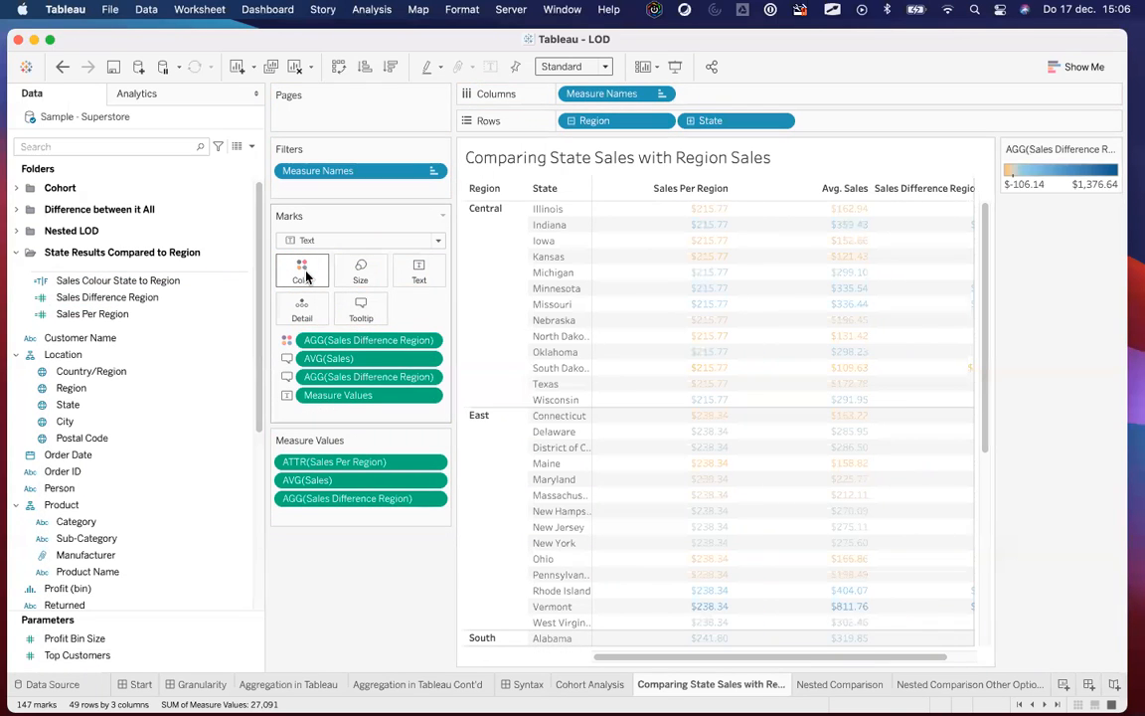
# Step: Change the Sales Difference Region palette to stepped colour with 2 steps
pyautogui.click(302, 272)
pyautogui.click(327, 324)
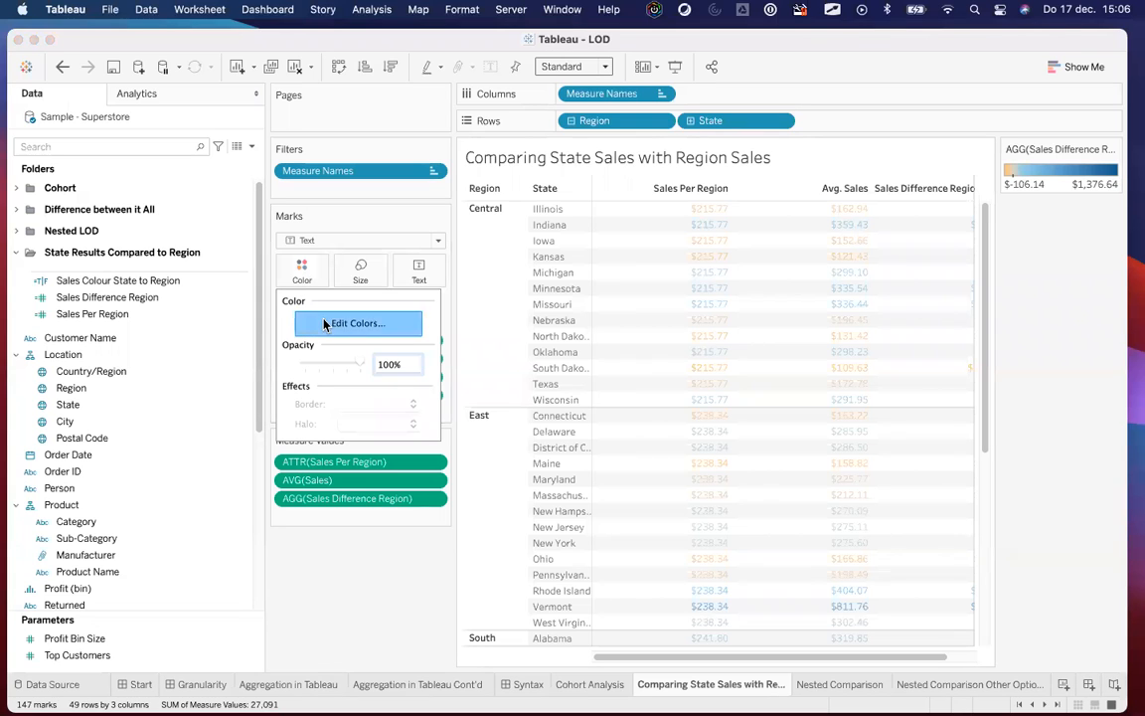
pyautogui.click(420, 383)
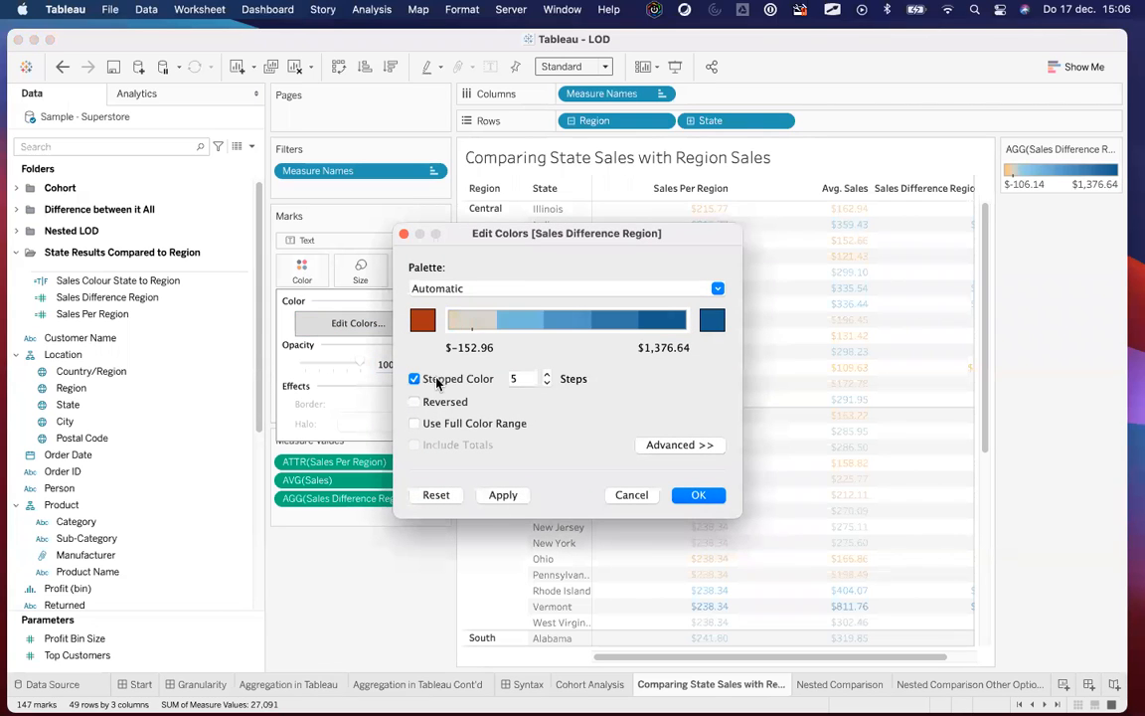
pyautogui.click(547, 383)
pyautogui.click(547, 383)
pyautogui.click(547, 383)
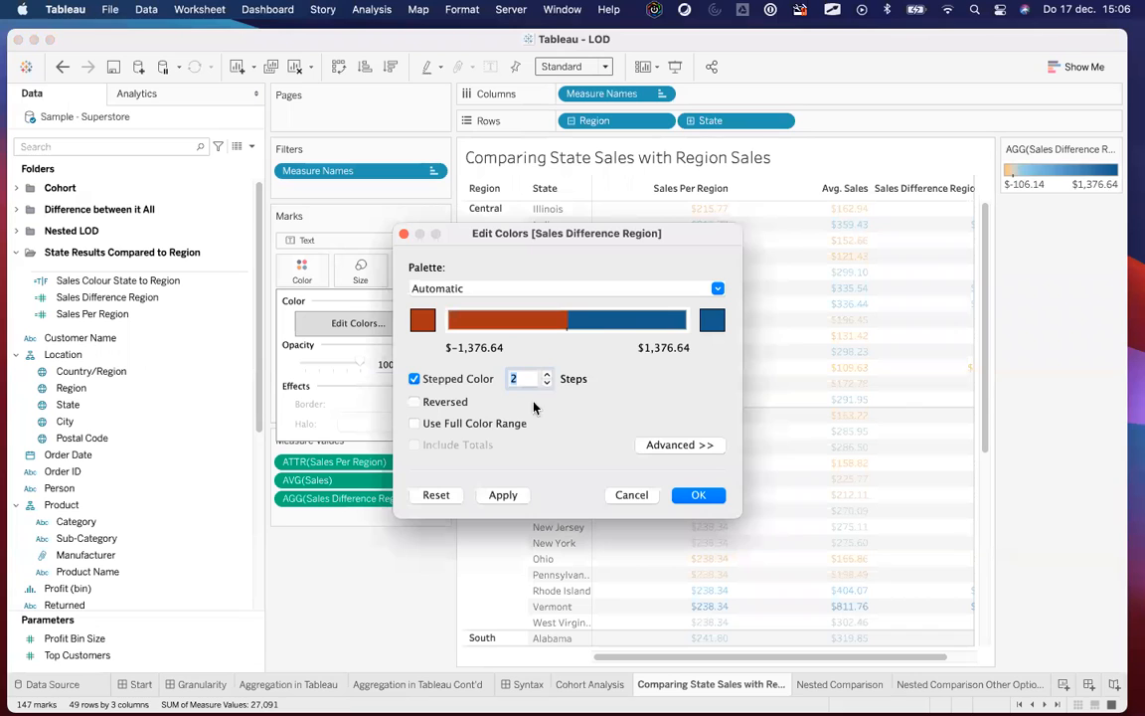
pyautogui.click(502, 495)
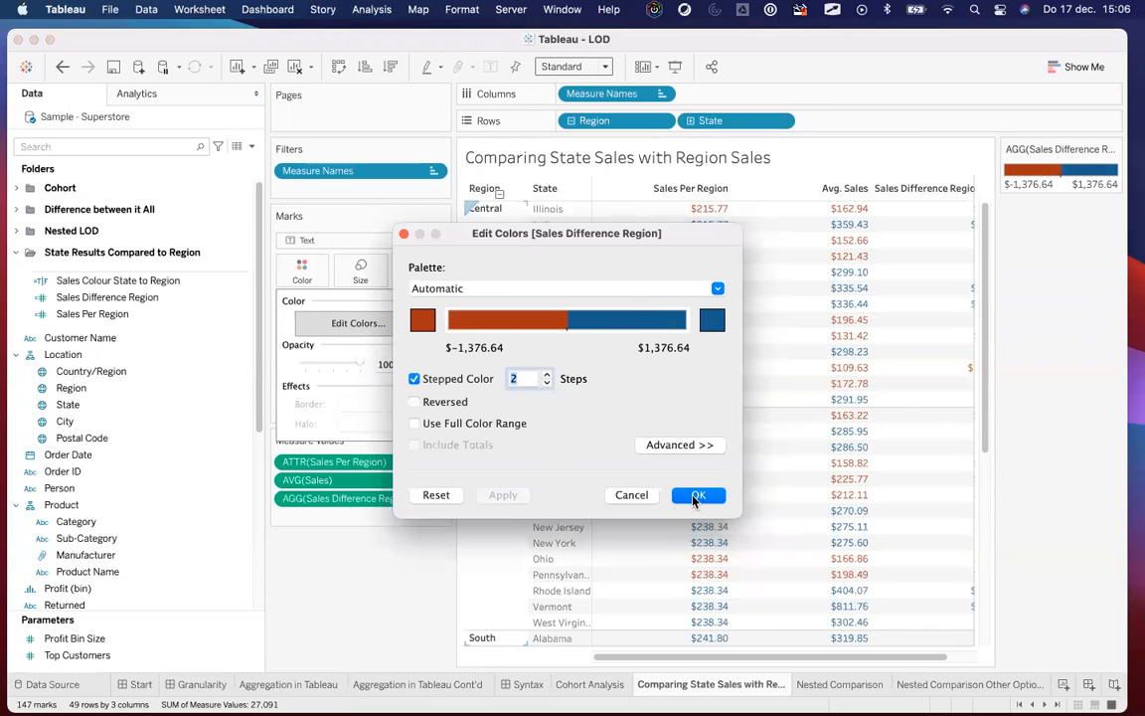
pyautogui.click(701, 495)
# Step: Widen the shelf area further and remove Sales Difference Region from the colour encoding
pyautogui.hscroll(2, 855, 661)
pyautogui.hscroll(-2, 855, 661)
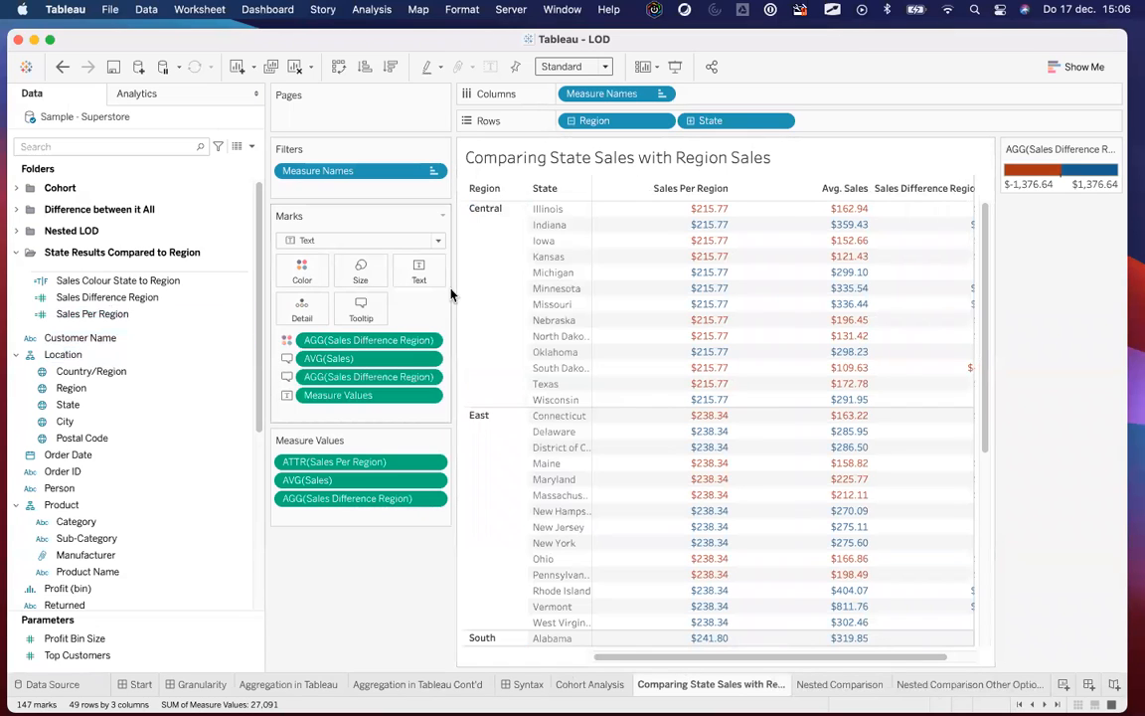
pyautogui.moveTo(450, 286); pyautogui.dragTo(503, 285)
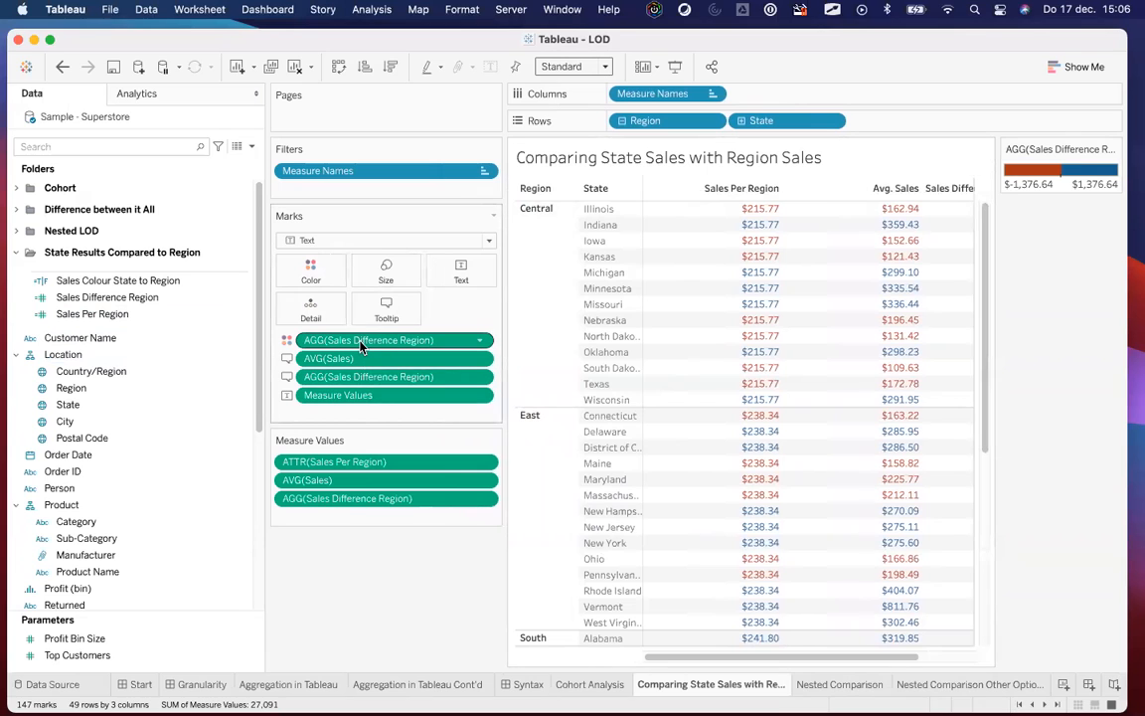
pyautogui.moveTo(361, 345); pyautogui.dragTo(131, 283)
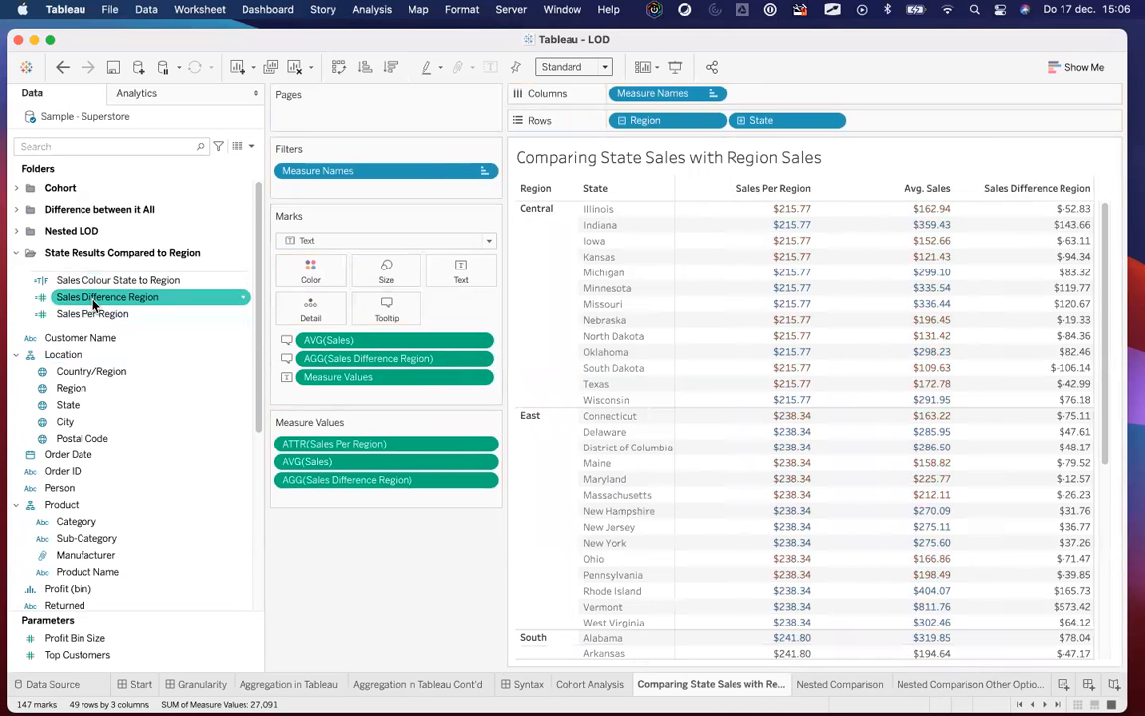
# Step: Inspect the uncoloured difference values, and colour the marks by Sales Difference Region again
pyautogui.moveTo(1069, 211)
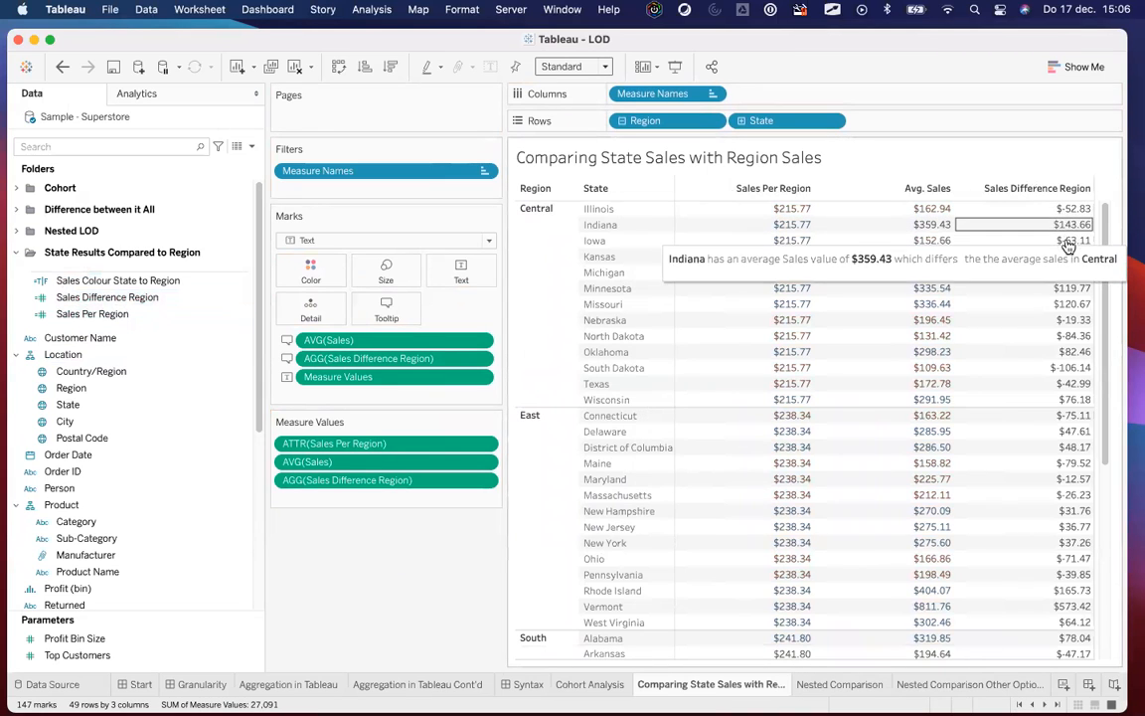
pyautogui.click(97, 314)
pyautogui.moveTo(96, 297); pyautogui.dragTo(310, 273)
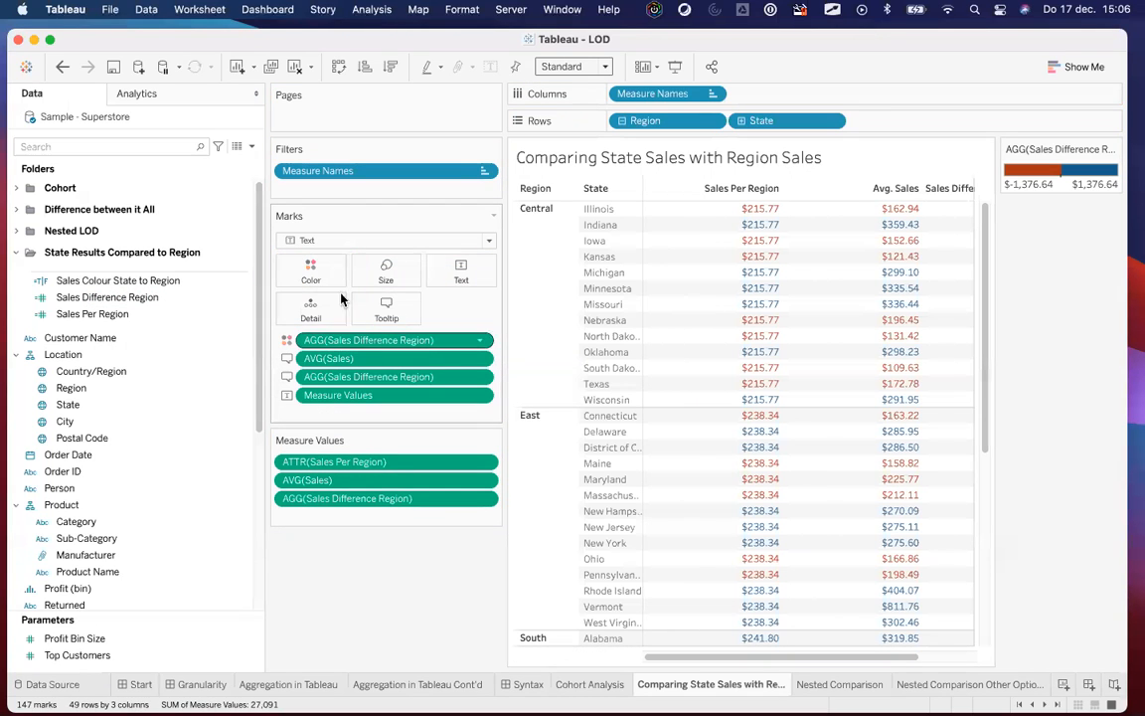
# Step: Centre the Sales Difference Region colour scale at 0 in the advanced colour settings, and check the difference column
pyautogui.click(311, 271)
pyautogui.click(336, 323)
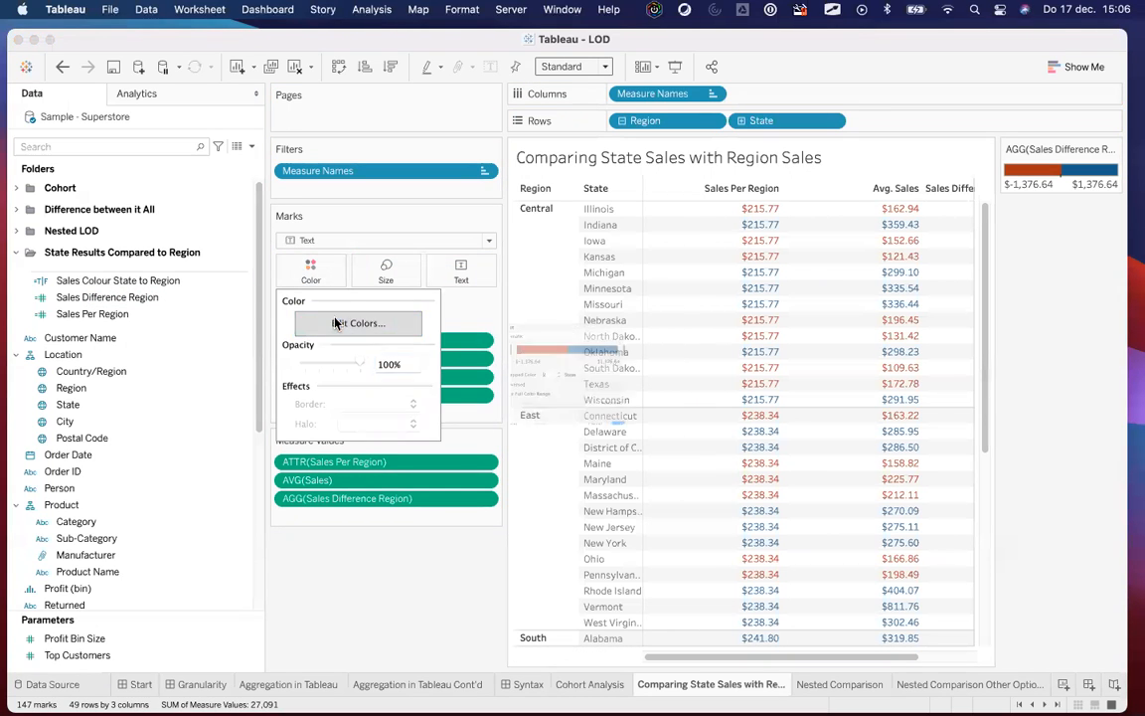
pyautogui.click(679, 444)
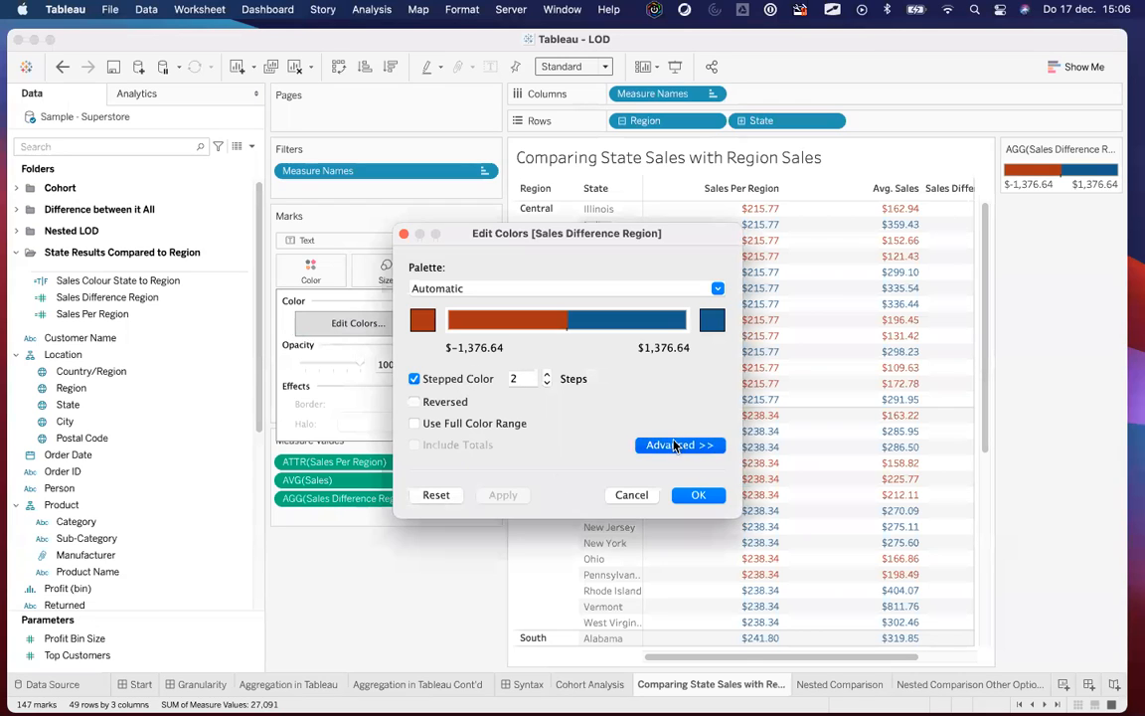
pyautogui.click(416, 536)
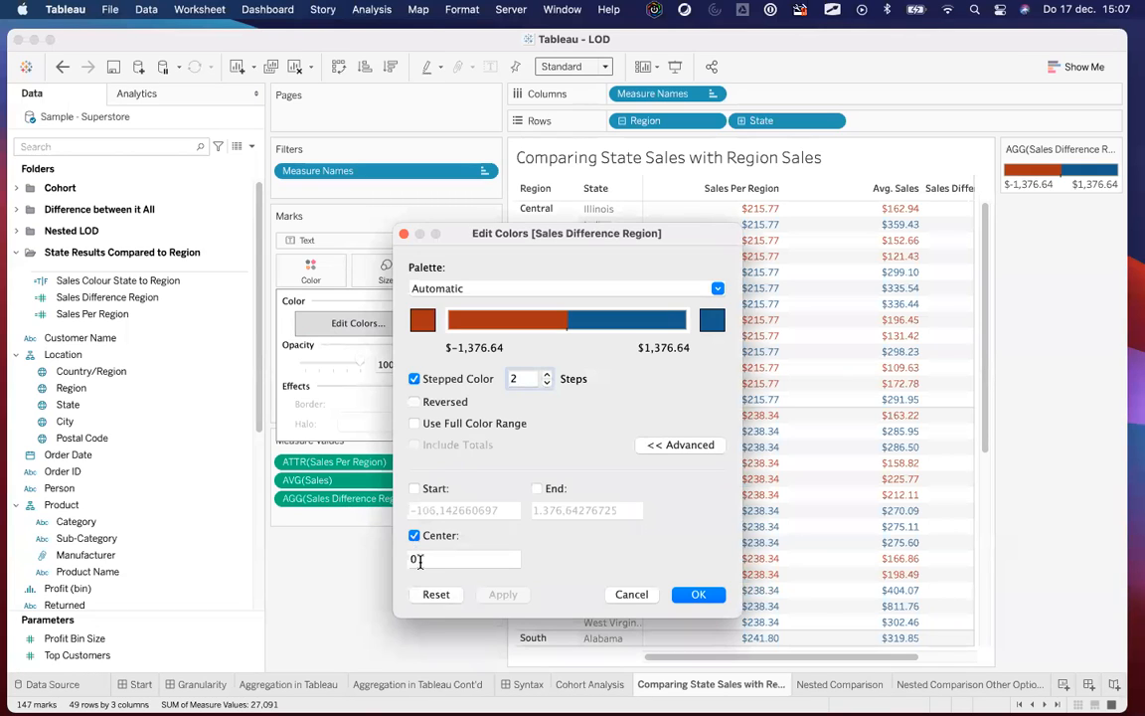
pyautogui.click(696, 595)
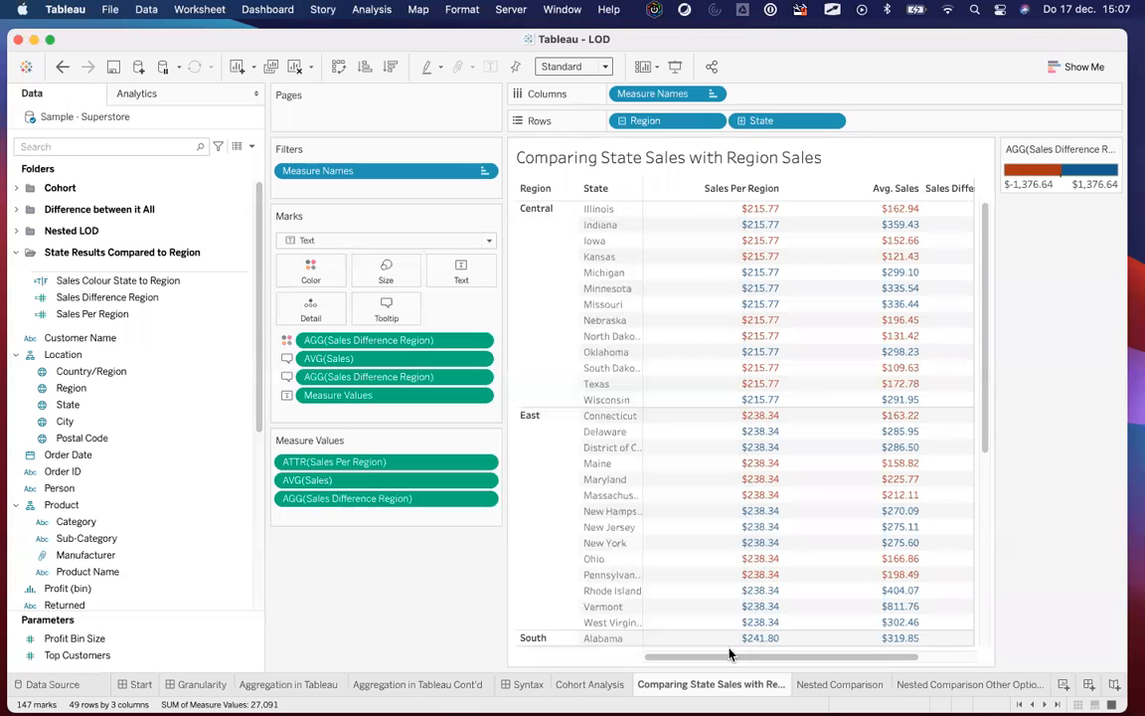
pyautogui.hscroll(3, 717, 590)
pyautogui.moveTo(801, 646)
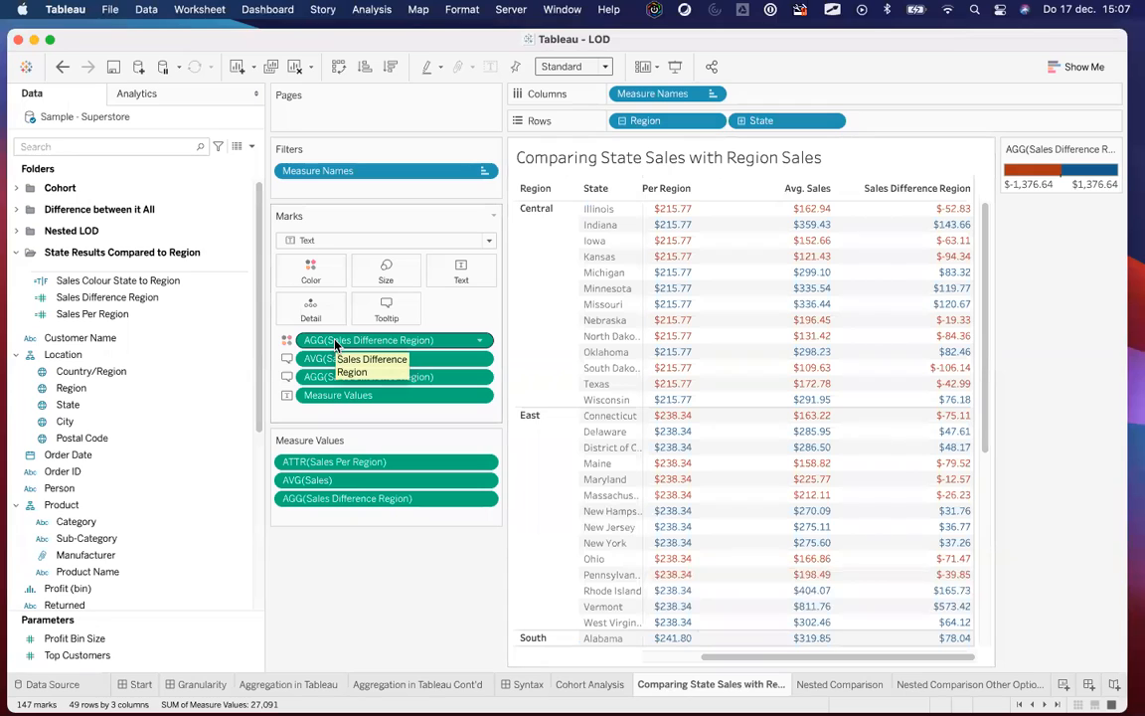
# Step: View the colour picker for the negative end of the Sales Difference Region palette, and close the colour settings
pyautogui.click(52, 282)
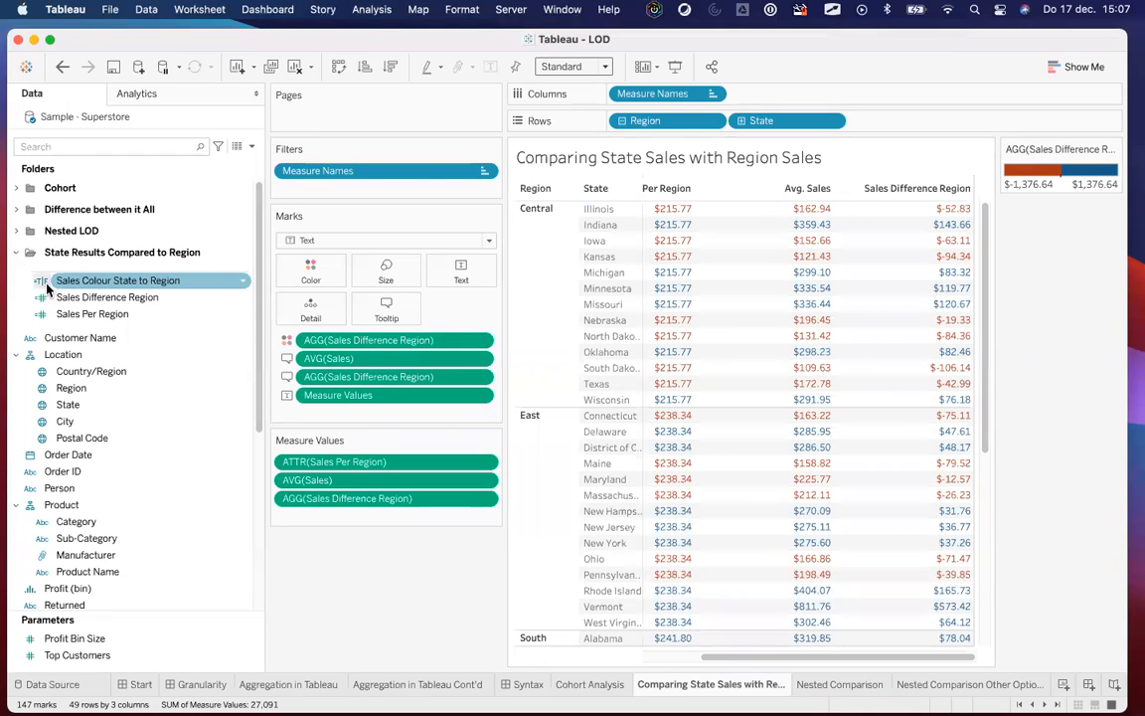
pyautogui.click(313, 268)
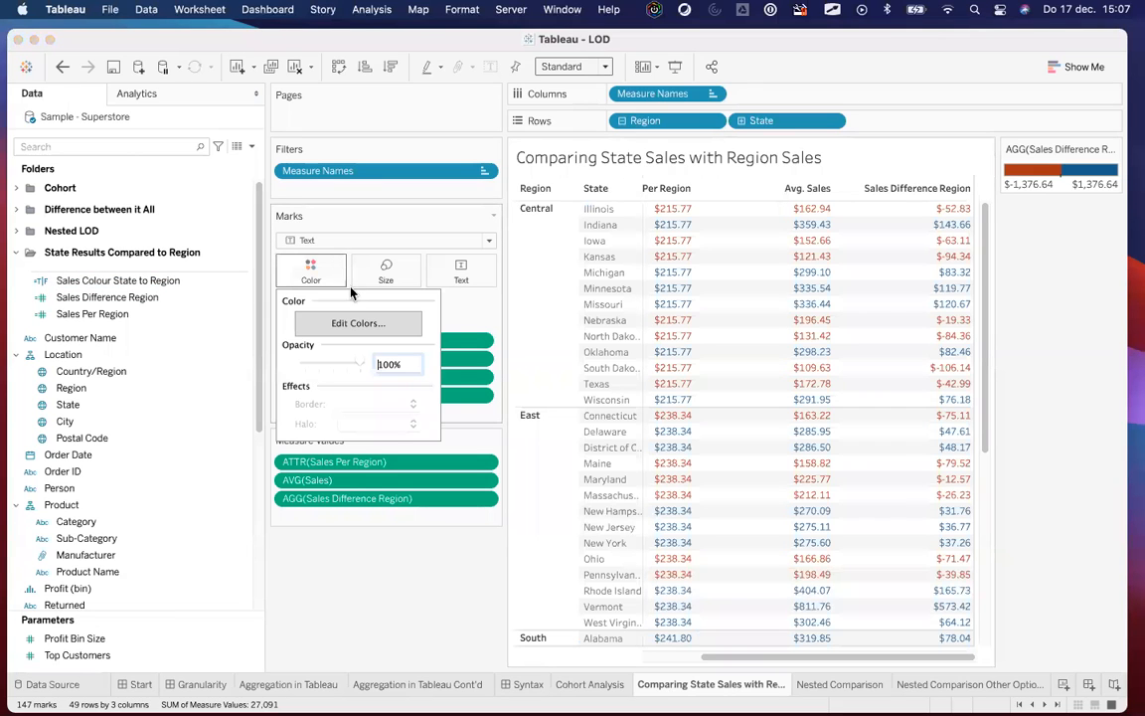
pyautogui.click(359, 323)
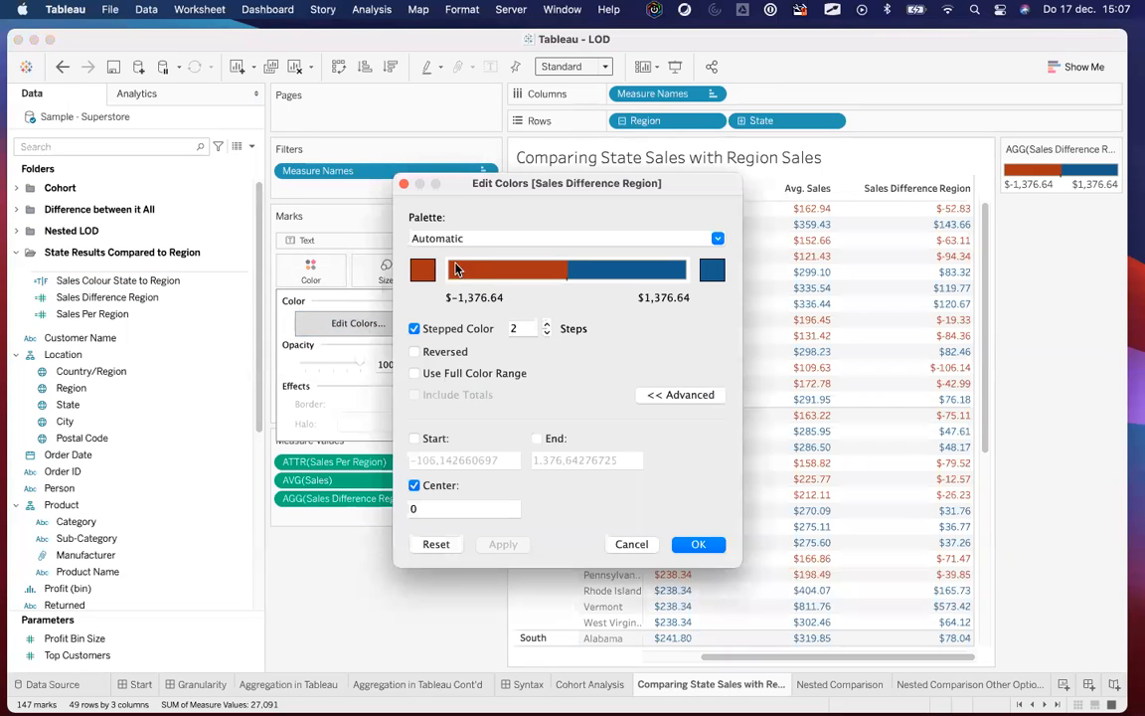
pyautogui.click(423, 270)
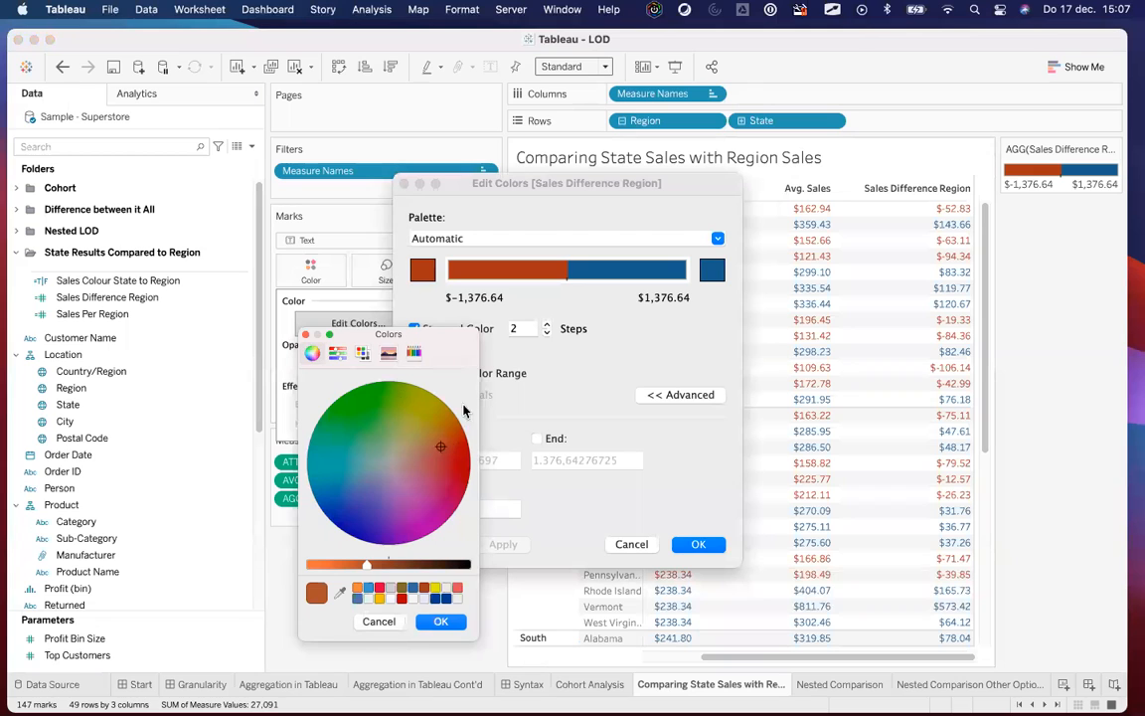
pyautogui.click(690, 542)
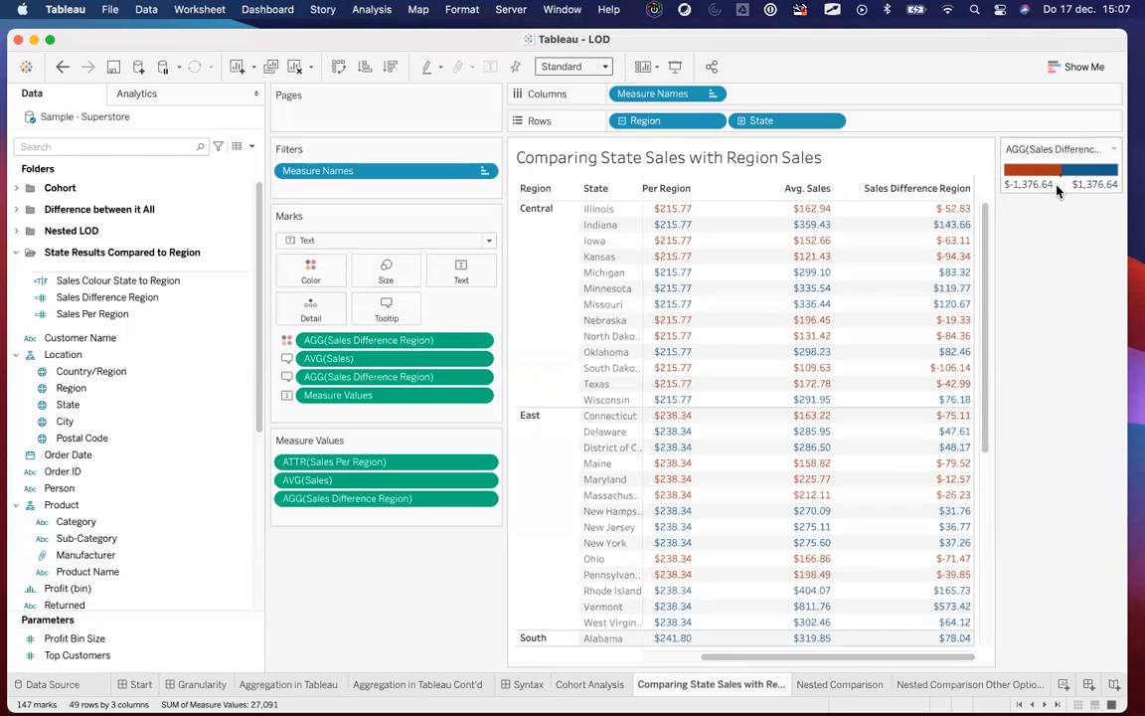
# Step: Replace Sales Difference Region with Sales Colour State to Region as the table's colour field
pyautogui.moveTo(370, 340); pyautogui.dragTo(372, 569)
pyautogui.moveTo(117, 280); pyautogui.dragTo(311, 280)
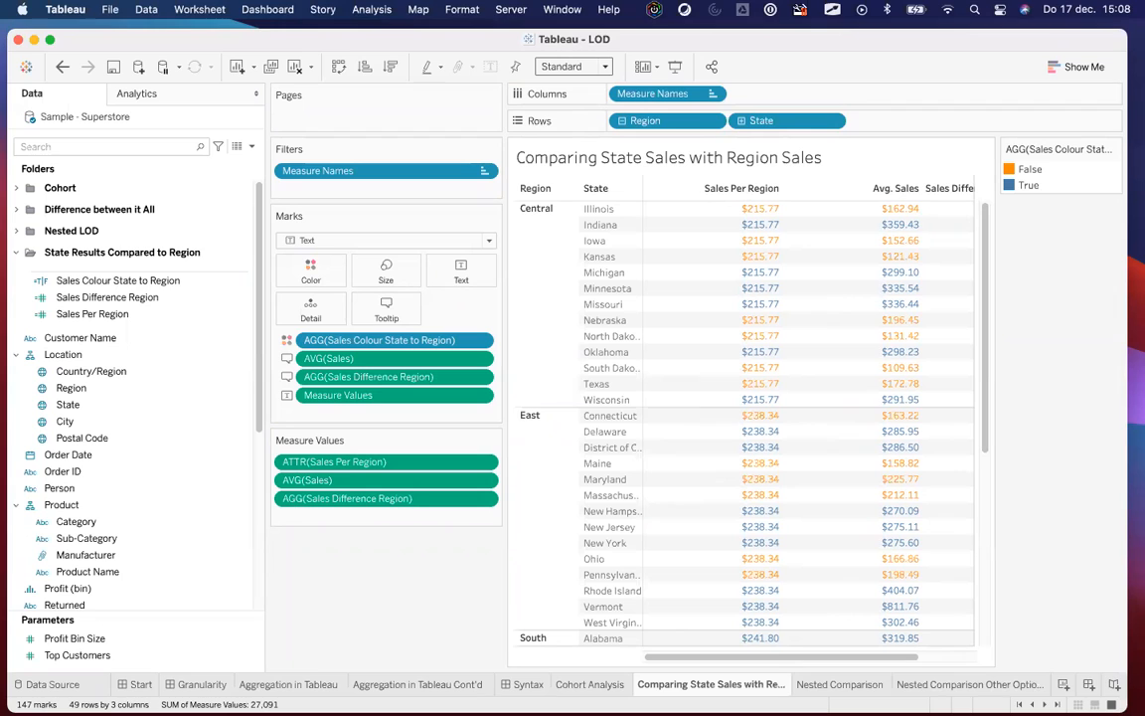
pyautogui.hscroll(3, 585, 684)
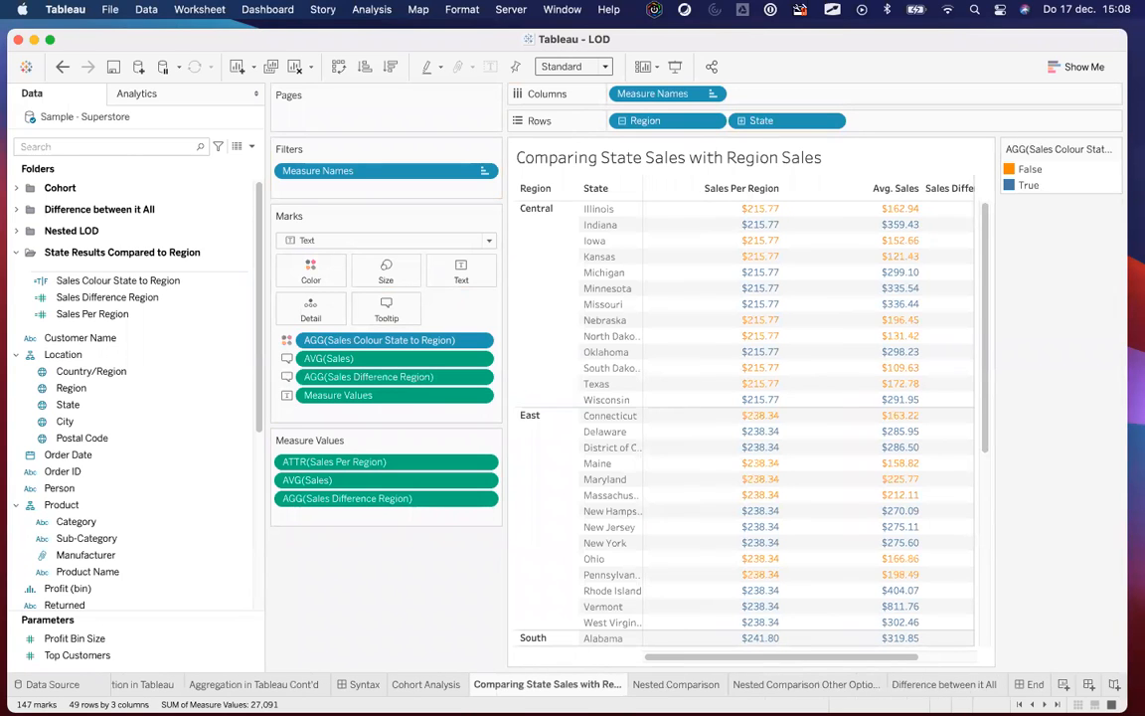
# Step: Go to the Difference between it All worksheet and expand the Difference between it All folder of calculated fields
pyautogui.moveTo(950, 689)
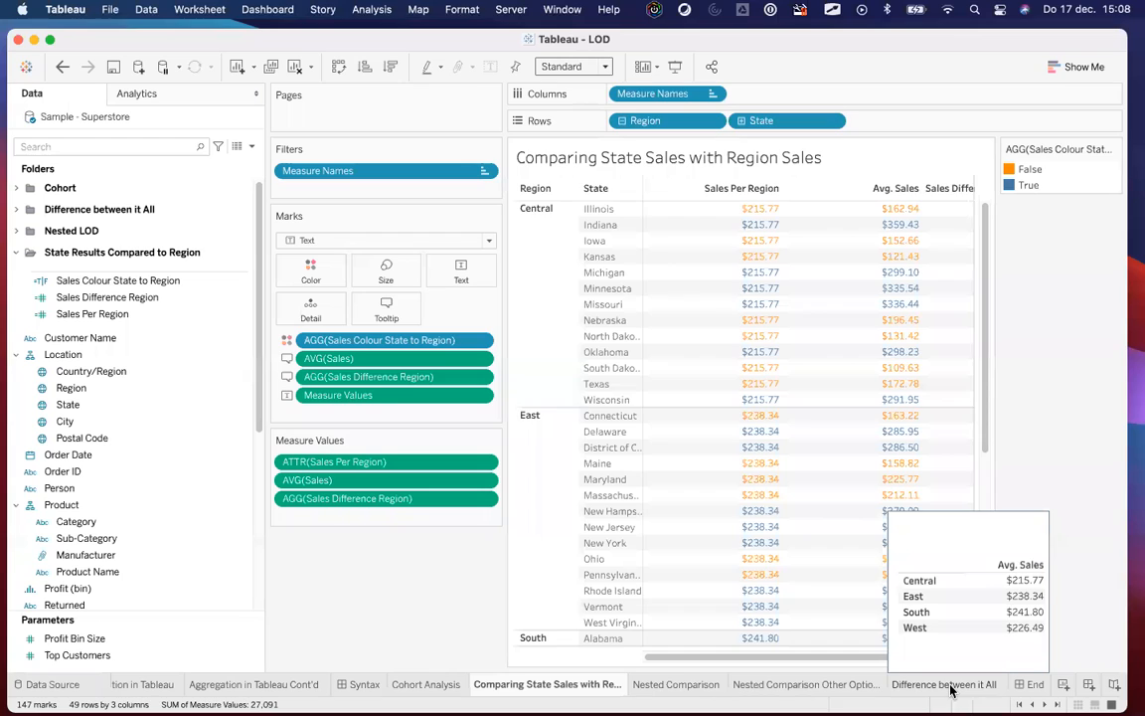
pyautogui.click(950, 686)
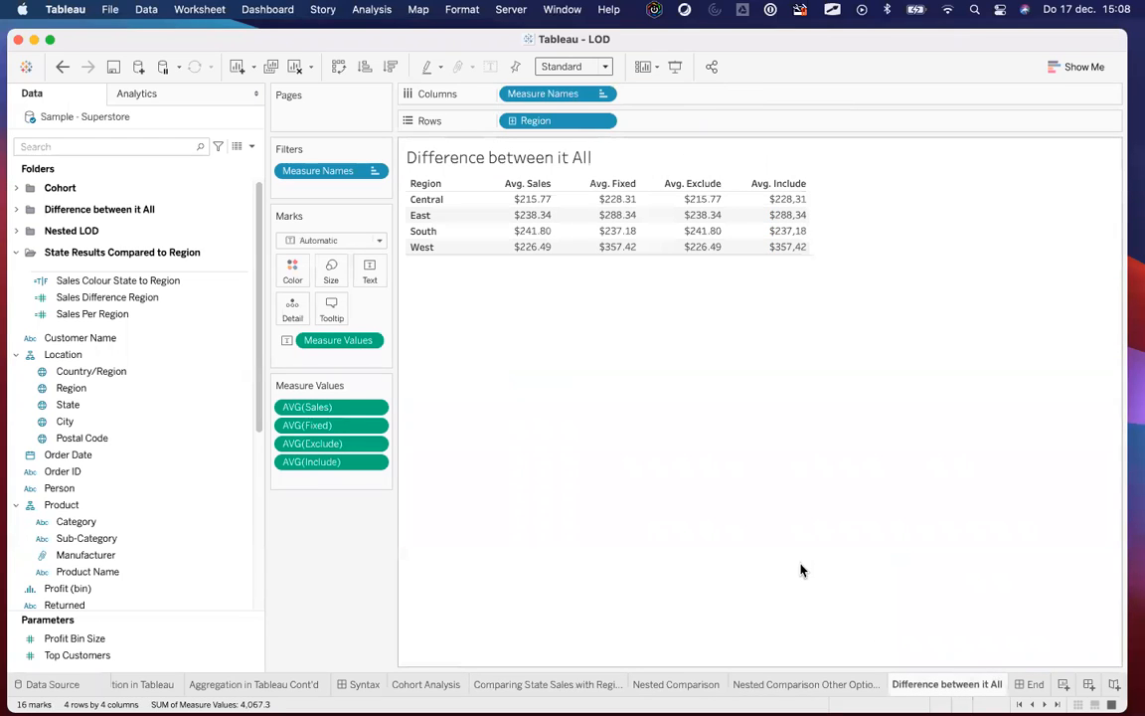
pyautogui.click(16, 209)
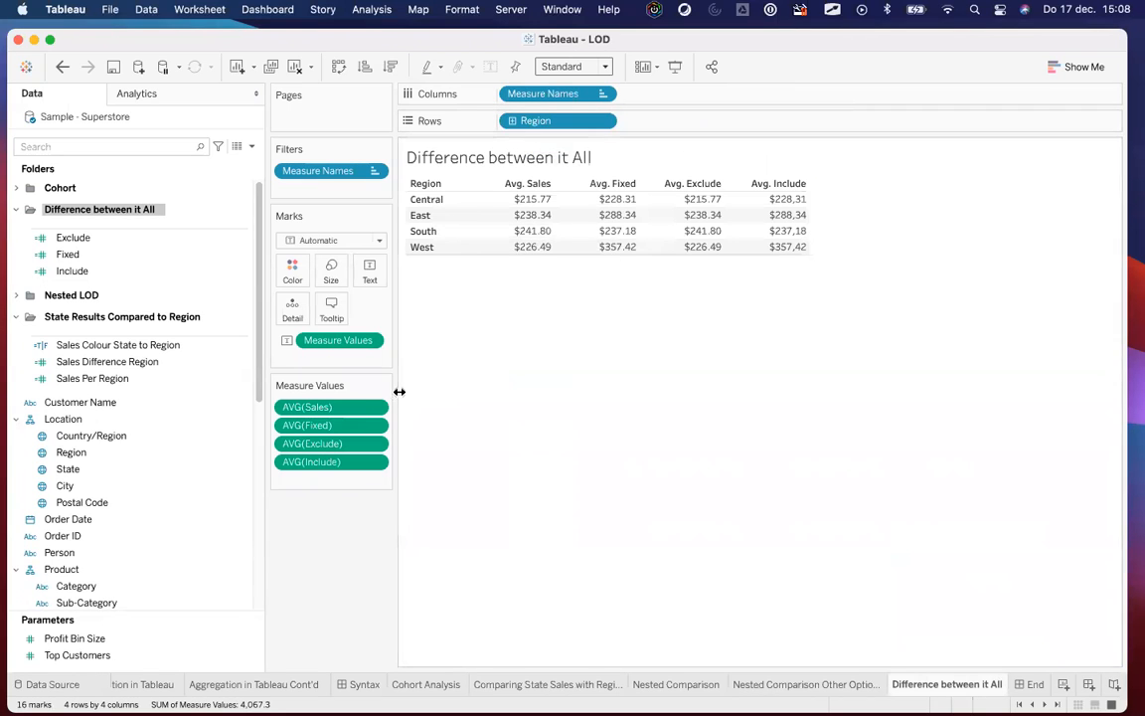
# Step: Open the Fixed calculation, enlarge its formula, examine the State dimension and the average sales aggregation, and close the editor
pyautogui.click(67, 255)
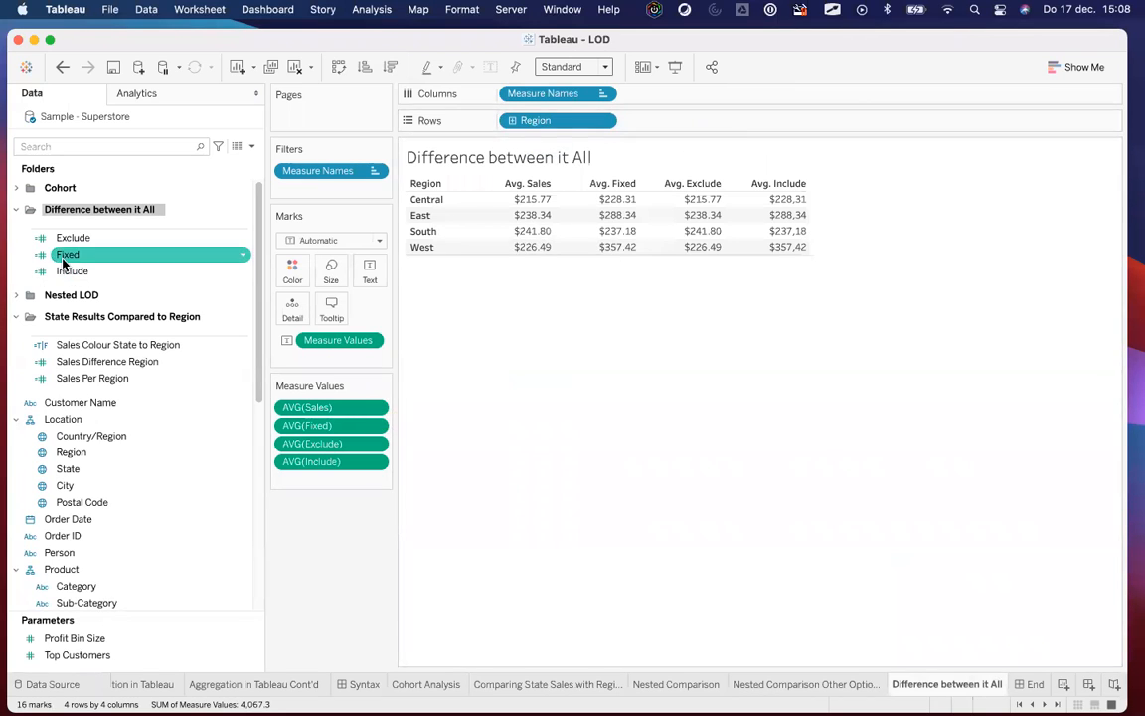
pyautogui.rightClick(68, 254)
pyautogui.click(88, 144)
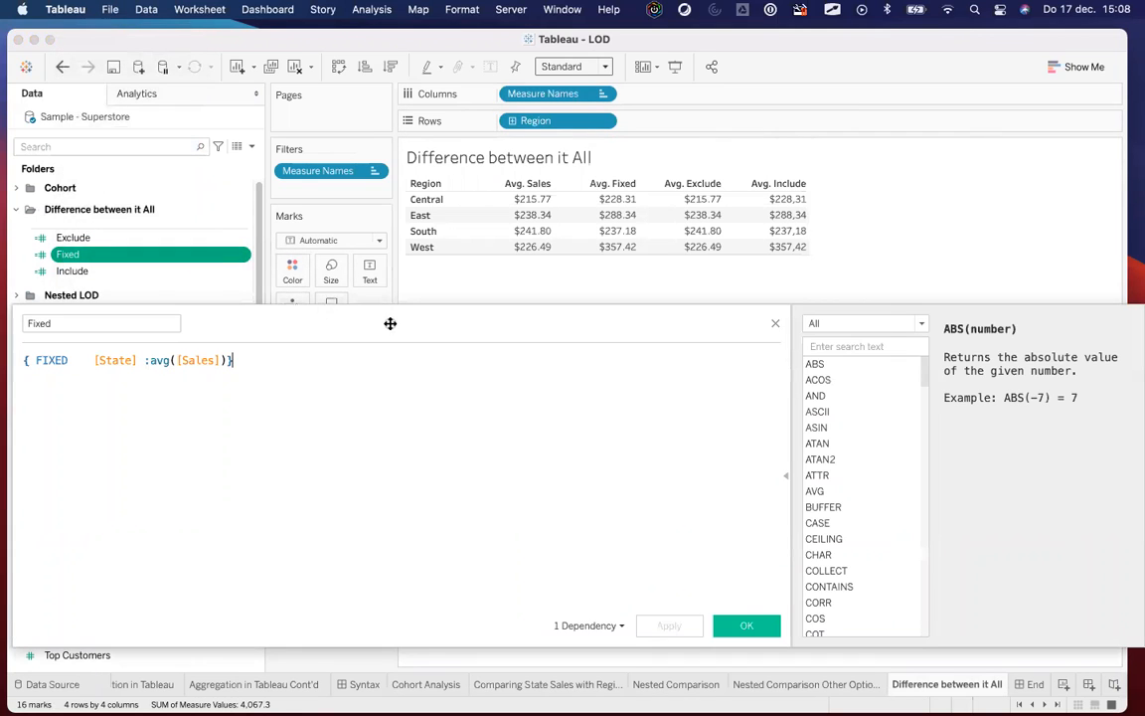
pyautogui.scroll(8, 258, 408)
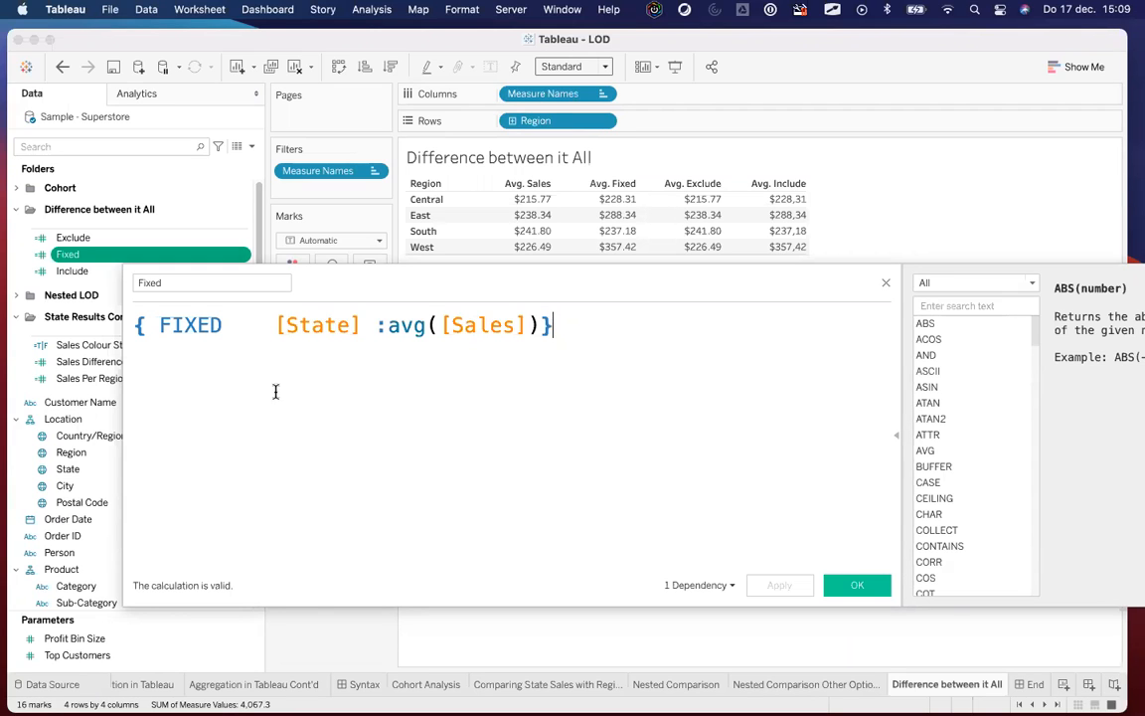
pyautogui.moveTo(374, 325); pyautogui.dragTo(158, 318)
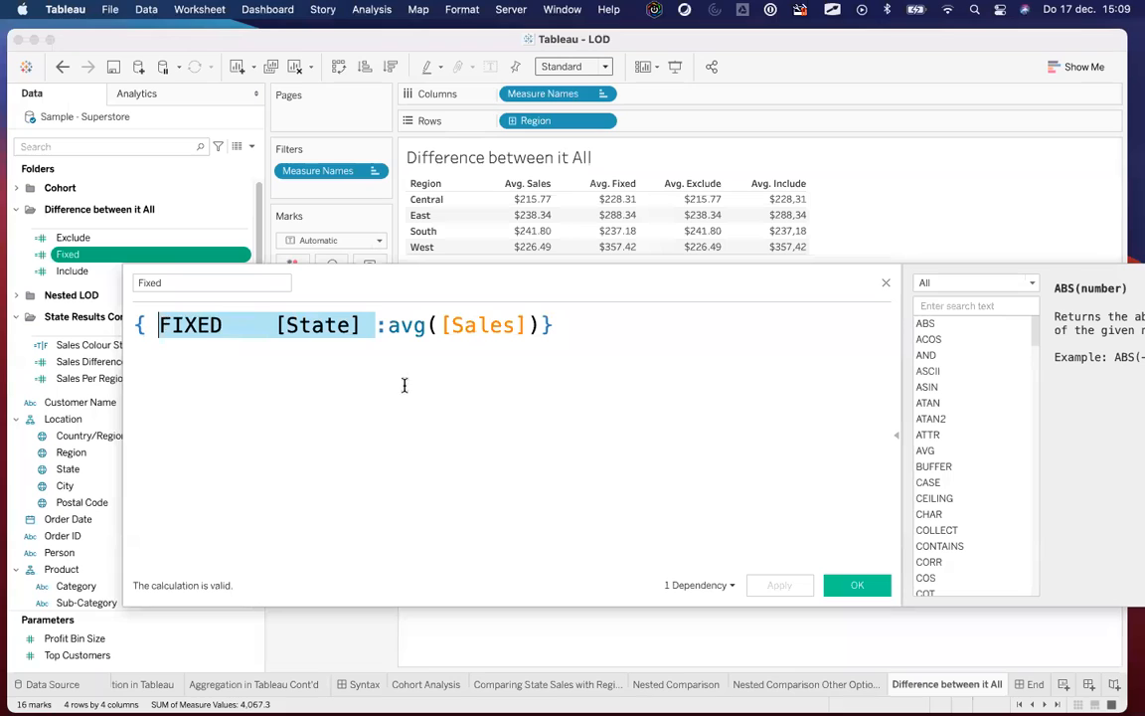
pyautogui.click(388, 325)
pyautogui.keyDown('shift'); pyautogui.click(543, 328); pyautogui.keyUp('shift')
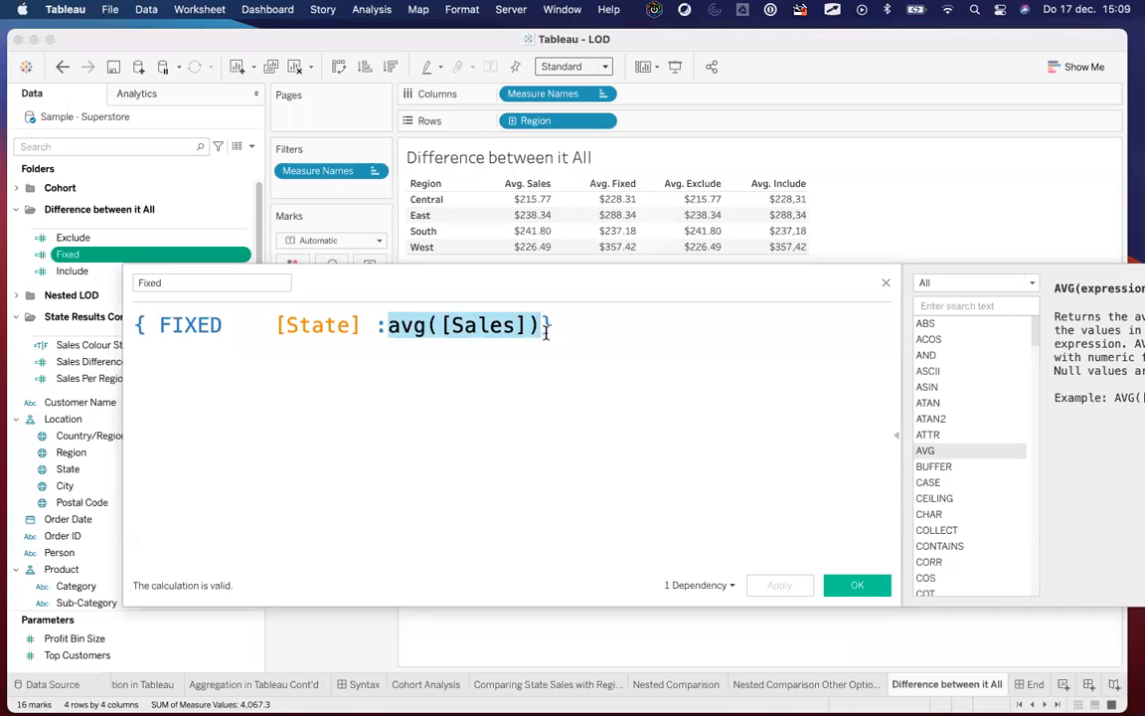
pyautogui.click(470, 338)
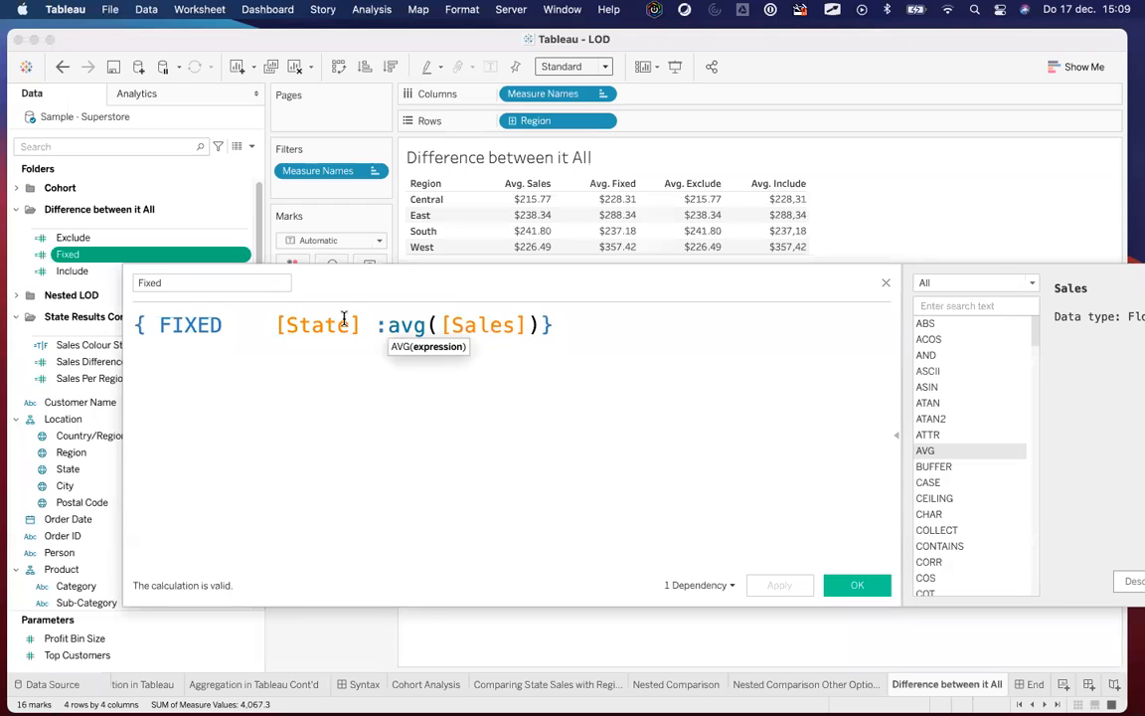
pyautogui.click(313, 325)
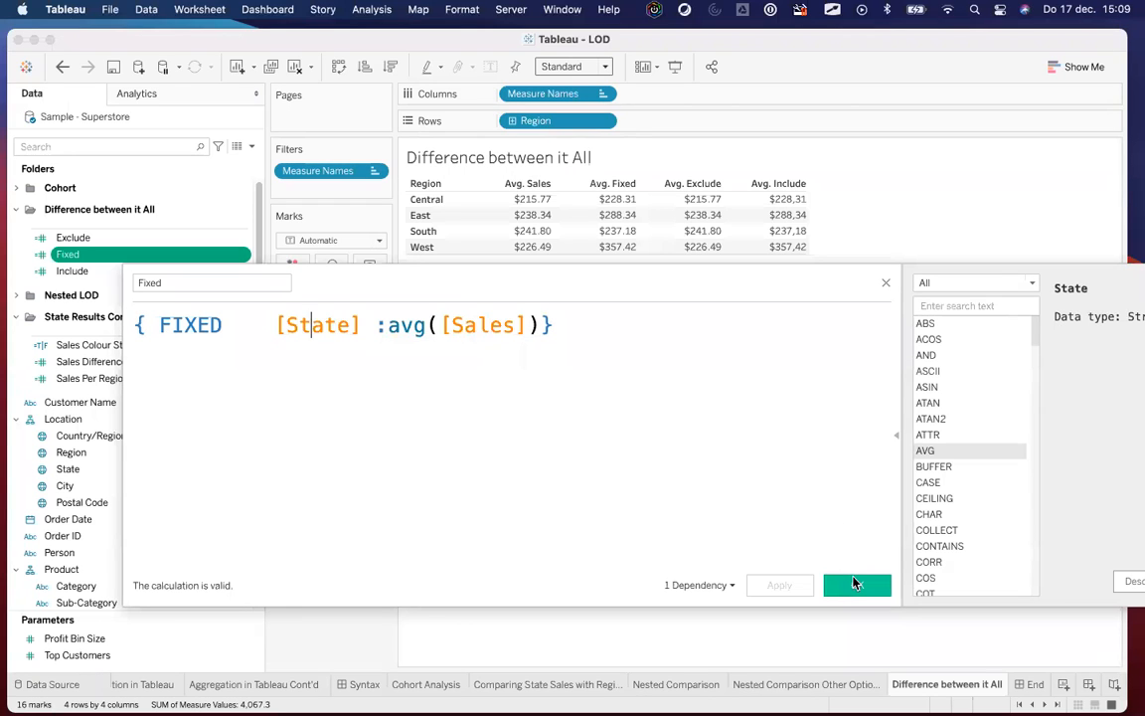
pyautogui.click(856, 584)
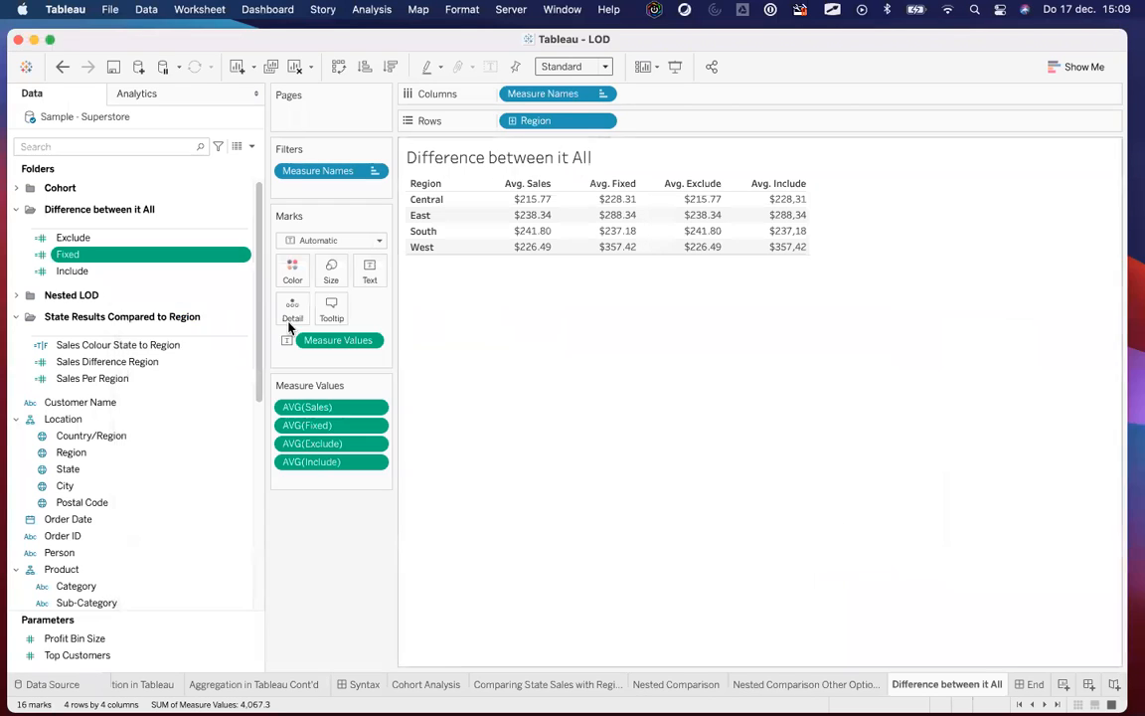
# Step: Open the Exclude calculation, enlarge its formula, read the EXCLUDE function description, and close the editor
pyautogui.rightClick(133, 237)
pyautogui.click(215, 350)
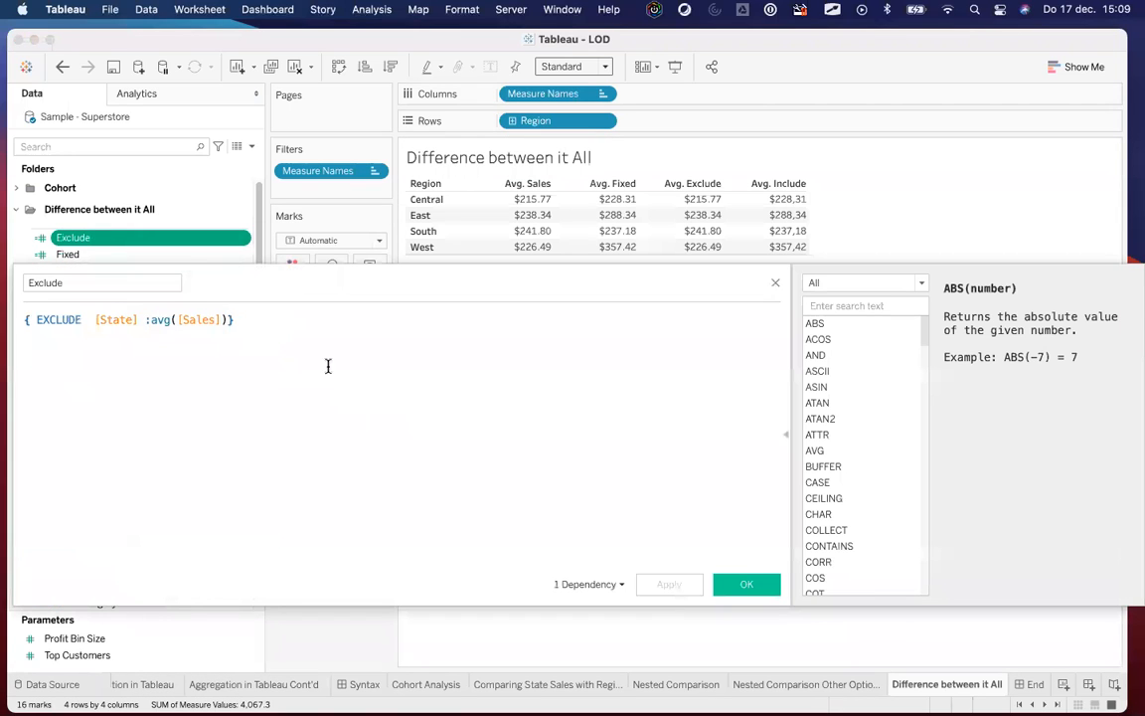
pyautogui.scroll(5, 375, 436)
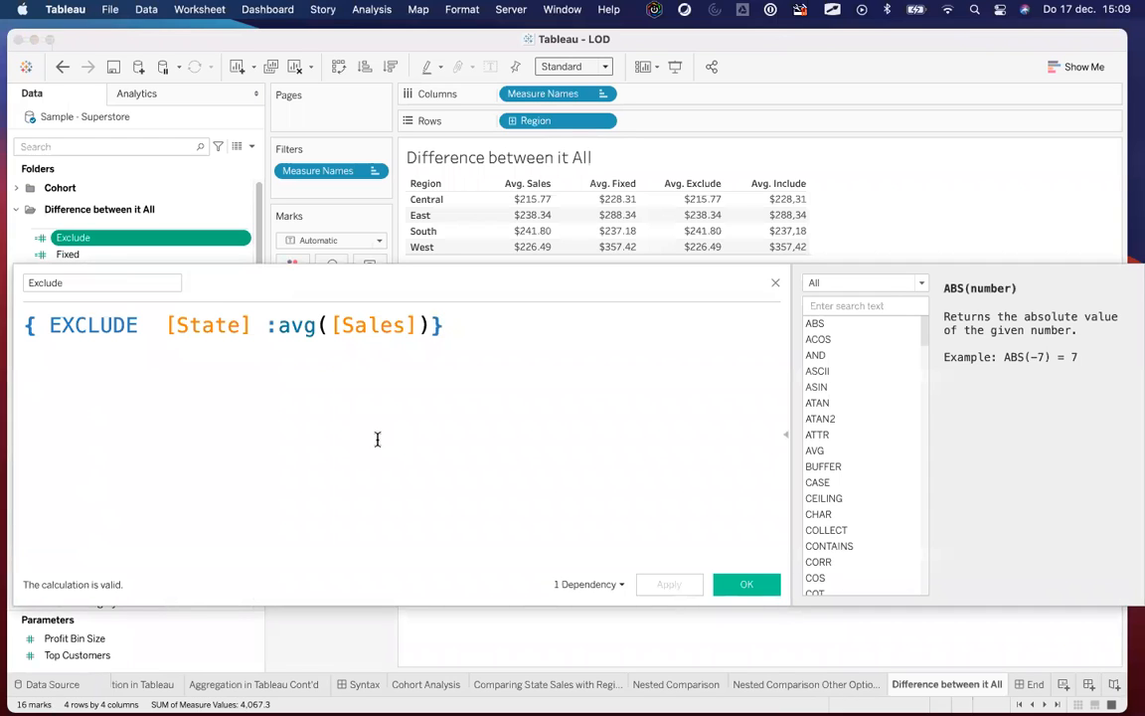
pyautogui.click(80, 326)
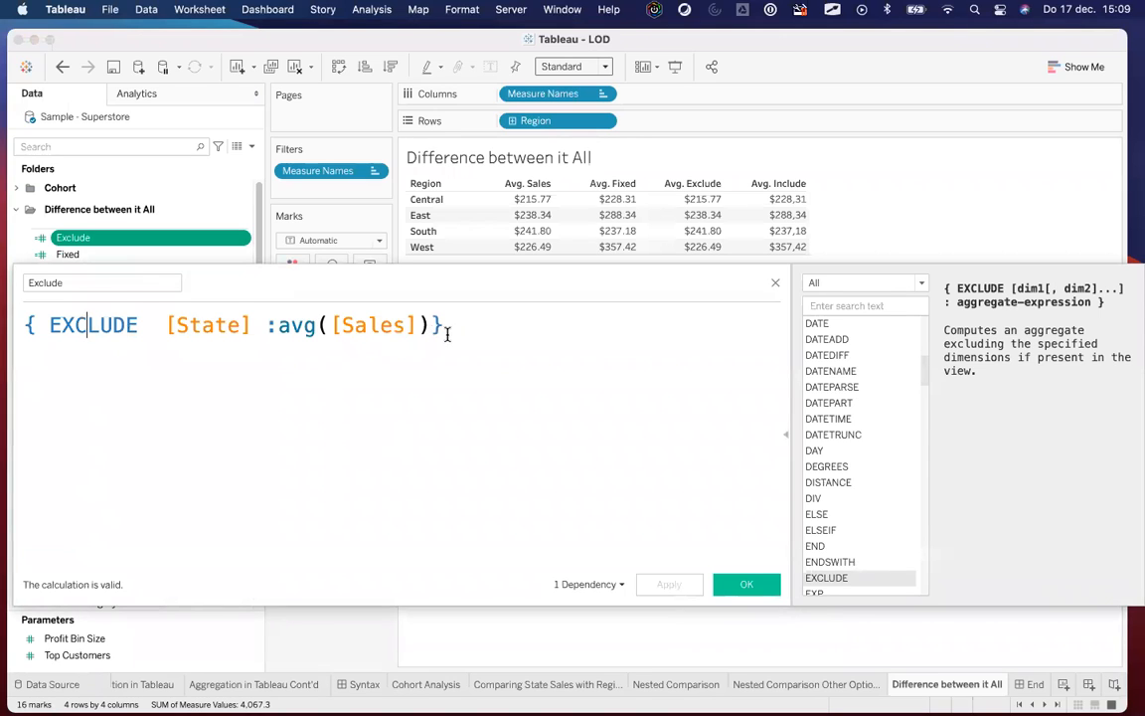
pyautogui.click(776, 284)
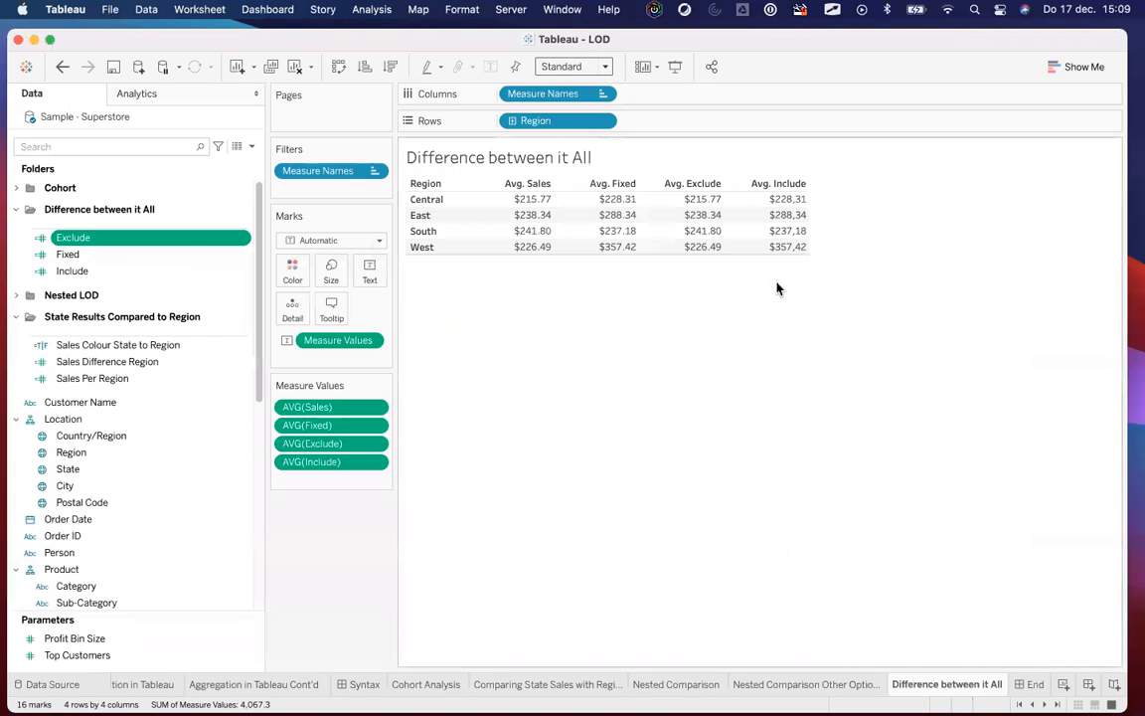
# Step: Open the Include calculation, enlarge its formula, examine the INCLUDE keyword and State dimension, and close the editor
pyautogui.click(161, 270)
pyautogui.rightClick(161, 271)
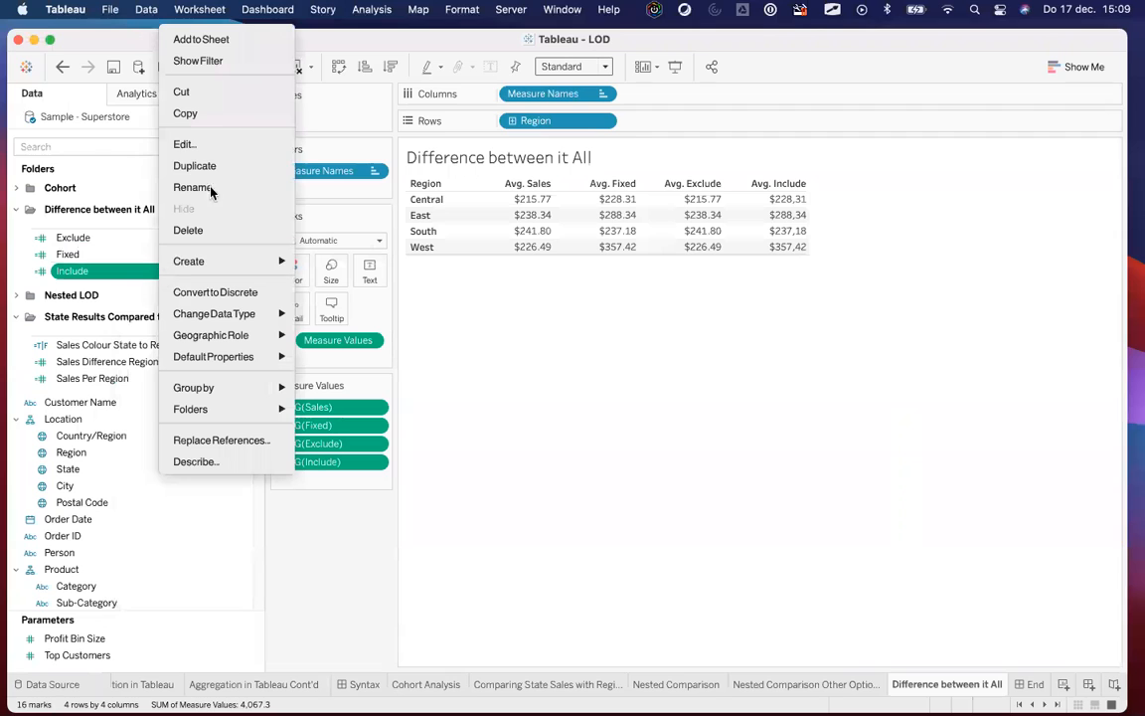
pyautogui.click(221, 144)
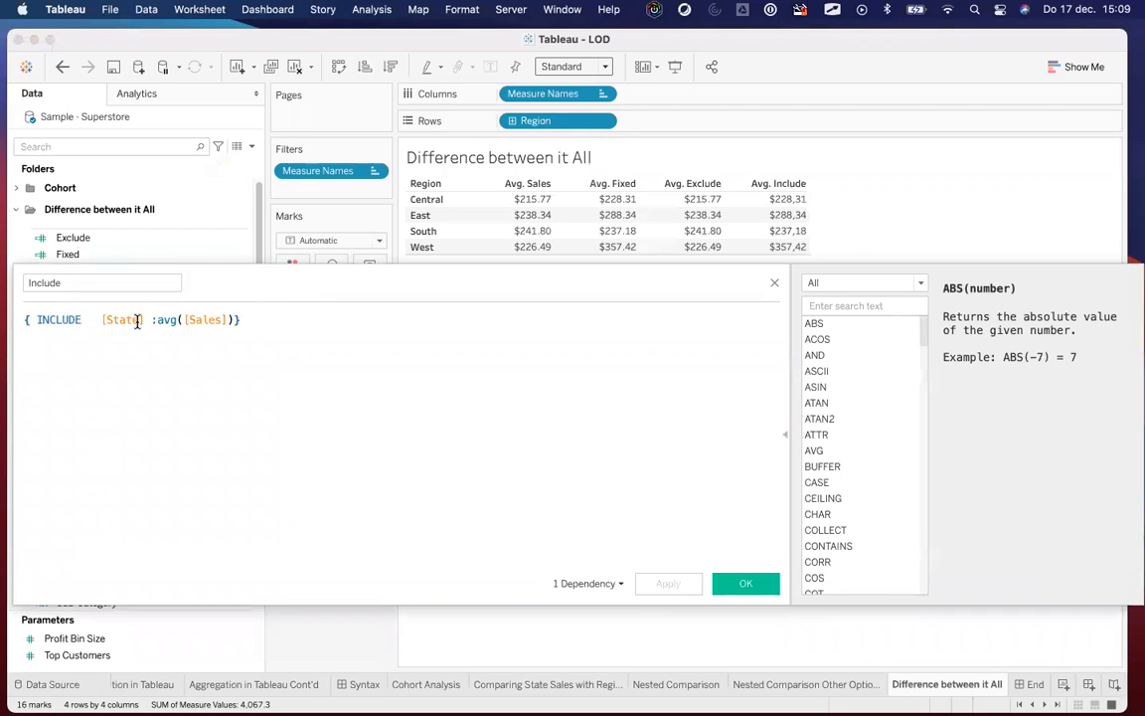
pyautogui.scroll(4, 140, 323)
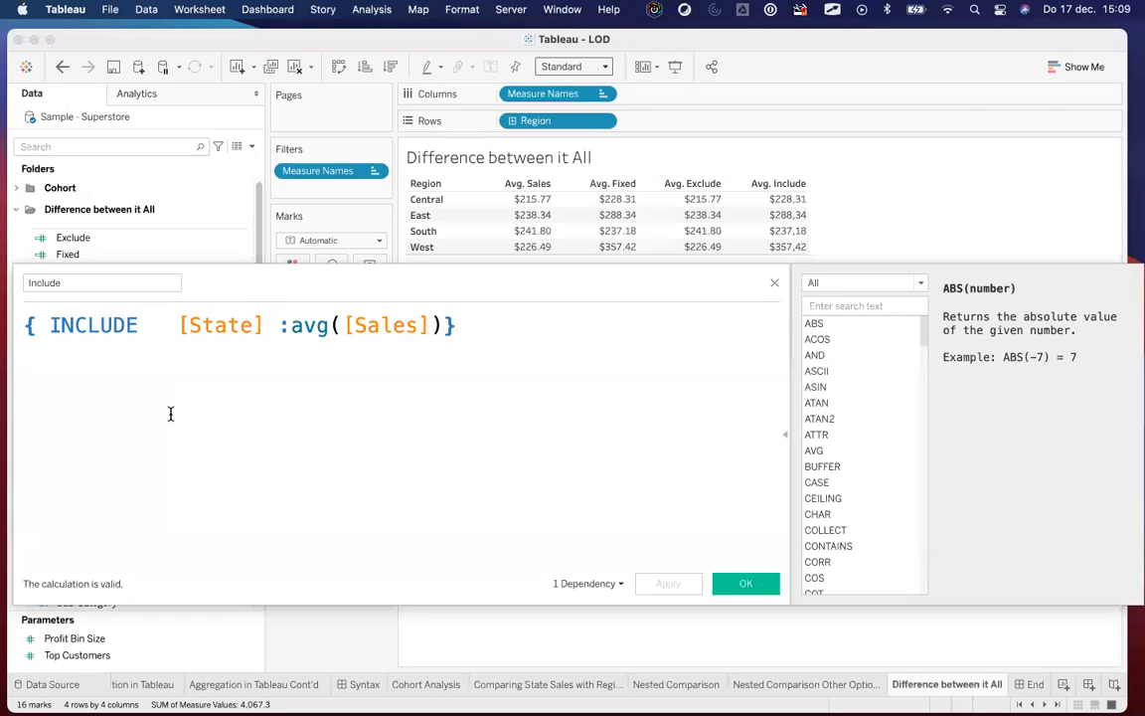
pyautogui.click(213, 324)
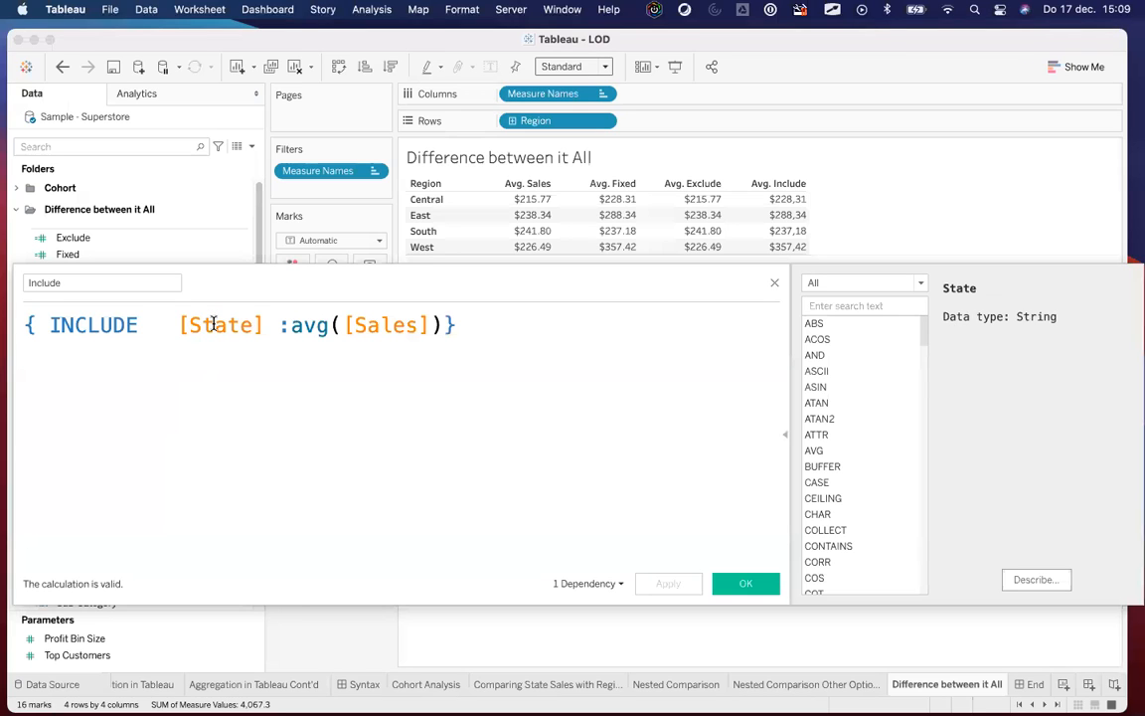
pyautogui.moveTo(142, 327); pyautogui.dragTo(50, 325)
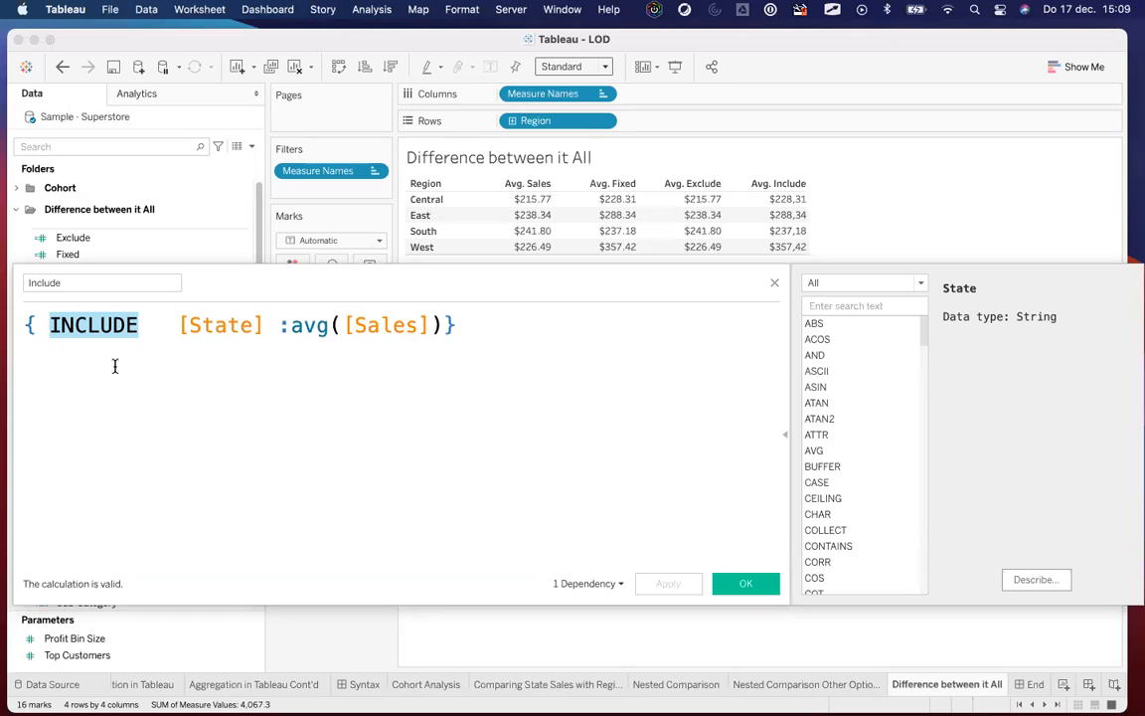
pyautogui.doubleClick(207, 326)
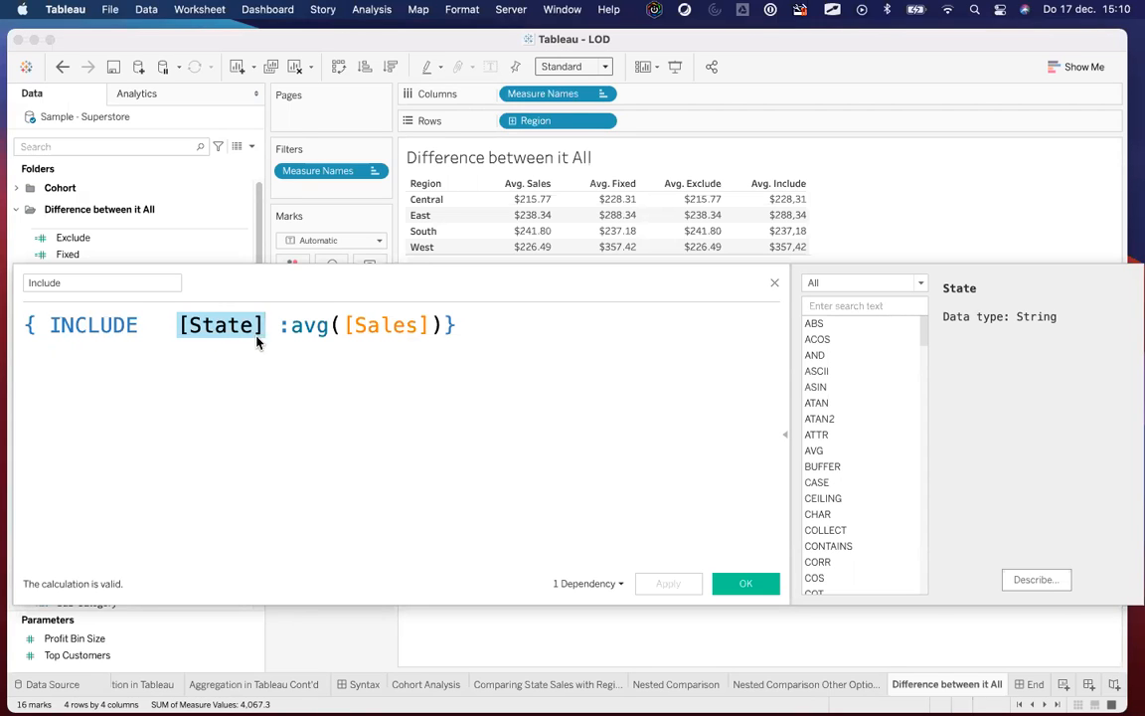
pyautogui.click(746, 582)
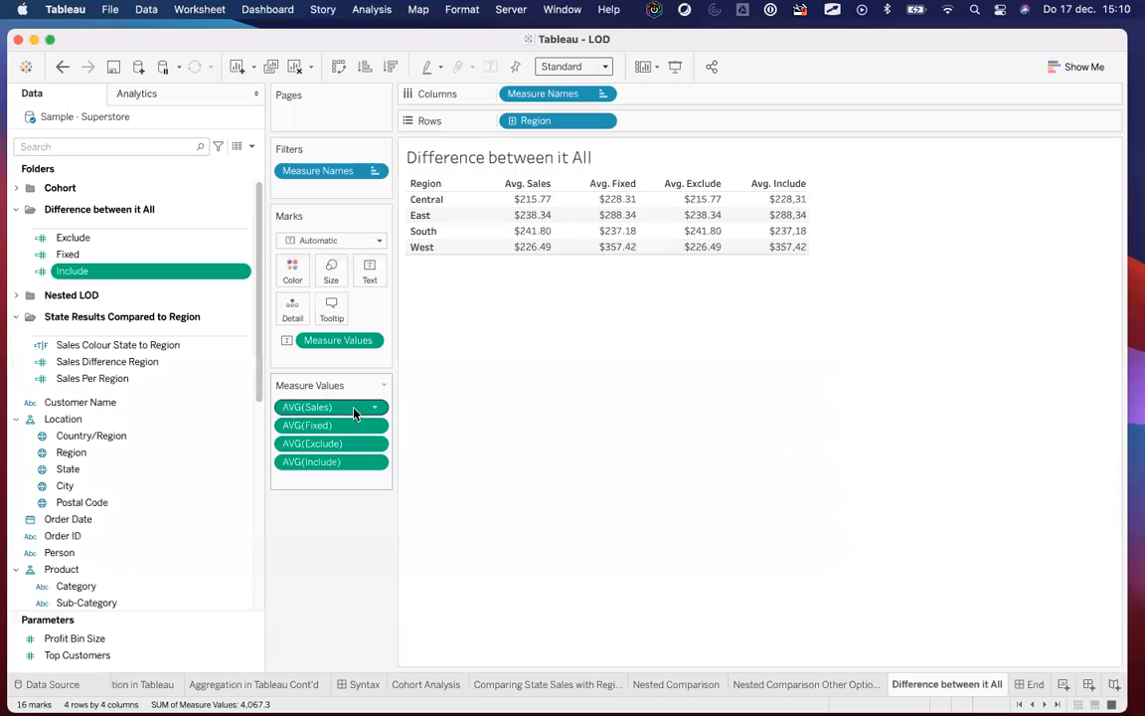
pyautogui.hotkey('ctrl', 'a')
pyautogui.moveTo(235, 358)
pyautogui.mouseDown()
pyautogui.moveTo(462, 539)
pyautogui.moveTo(407, 518)
pyautogui.mouseUp()
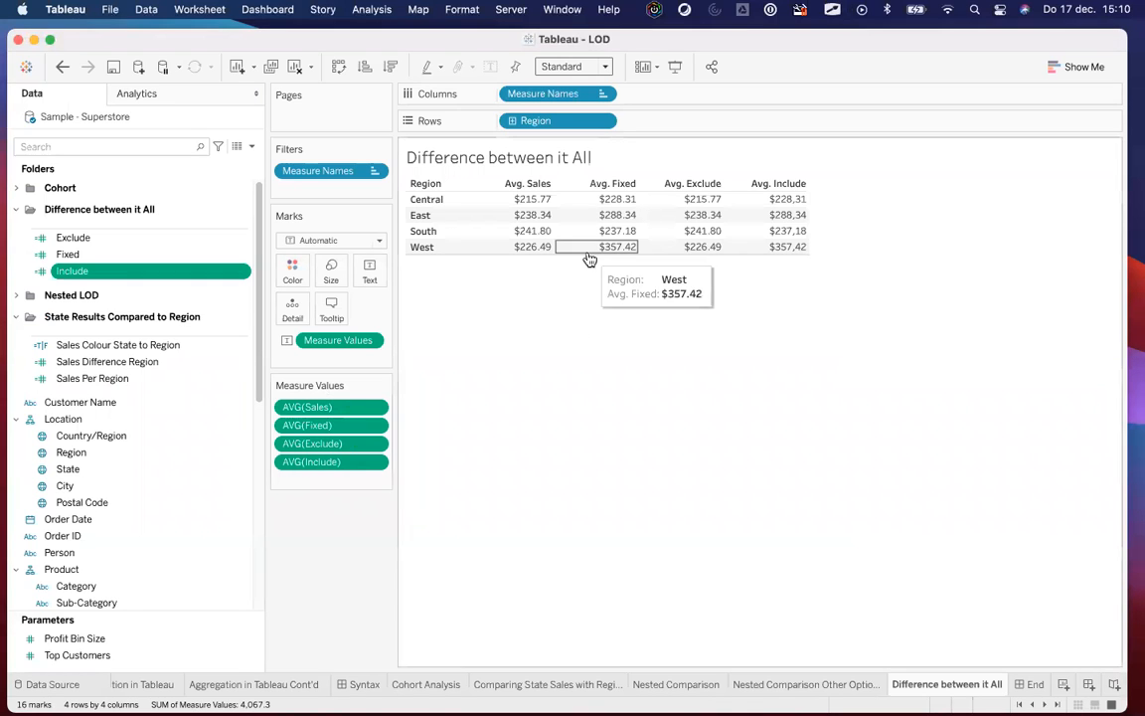
# Step: Increase the table's row height and format the Measure Values label text as 14 pt bold
pyautogui.moveTo(583, 251)
pyautogui.moveTo(583, 252); pyautogui.dragTo(586, 312)
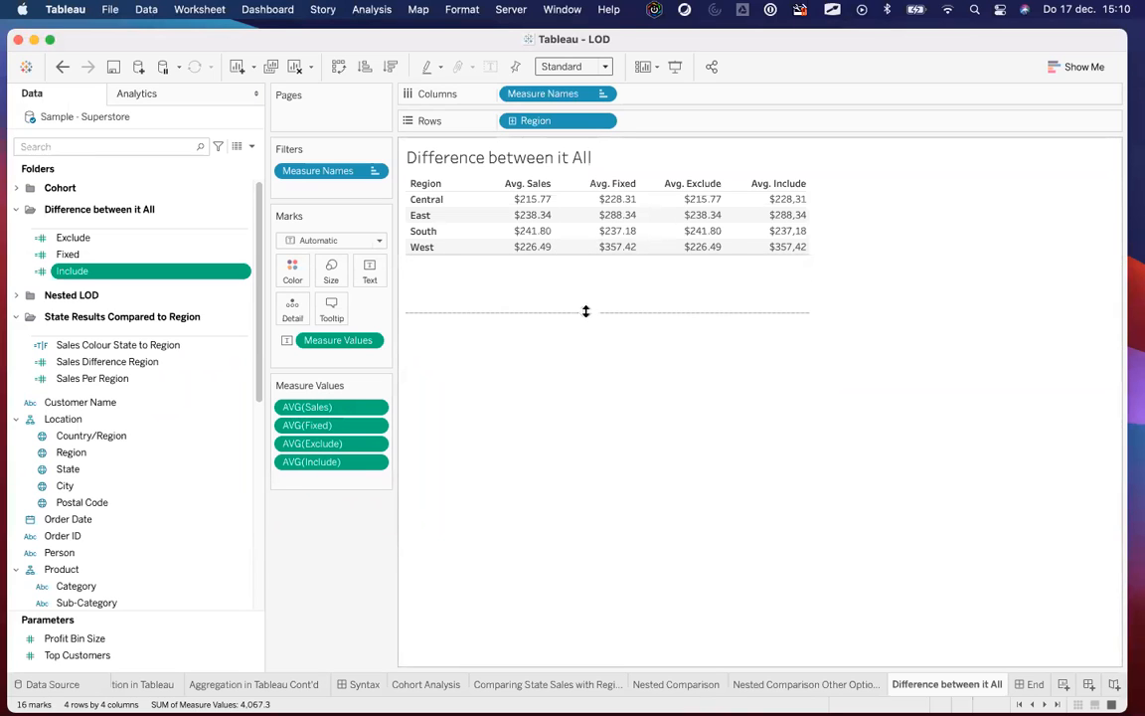
pyautogui.click(372, 271)
pyautogui.click(509, 306)
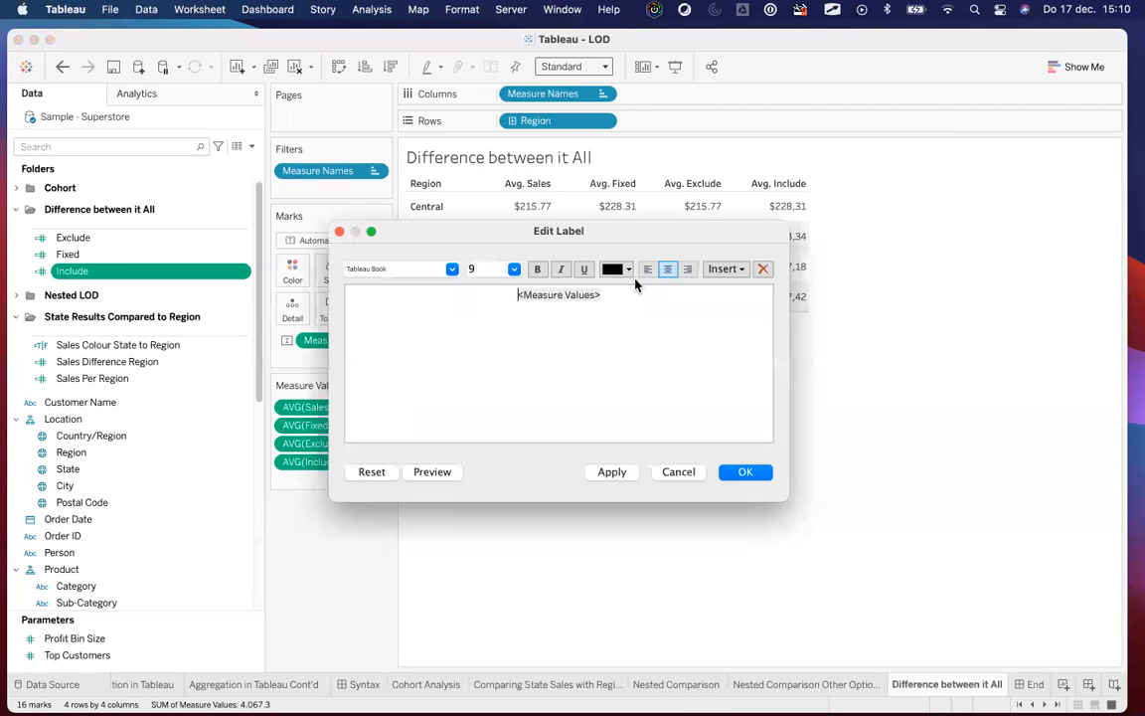
pyautogui.click(514, 269)
pyautogui.click(509, 348)
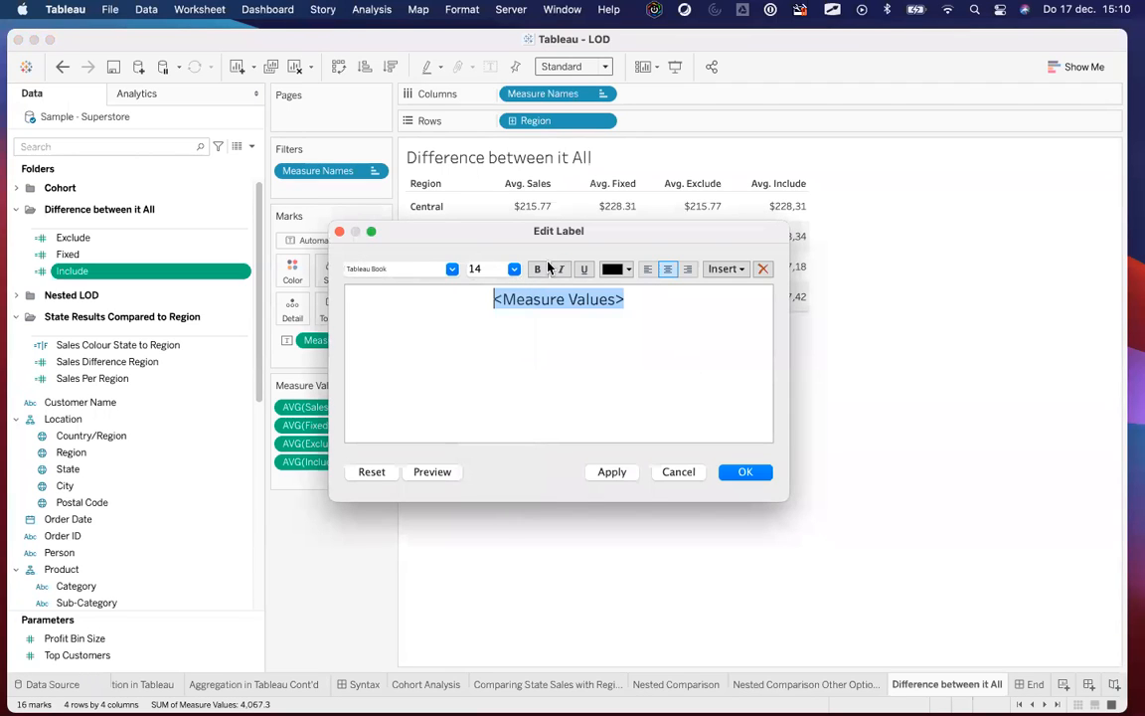
pyautogui.click(613, 478)
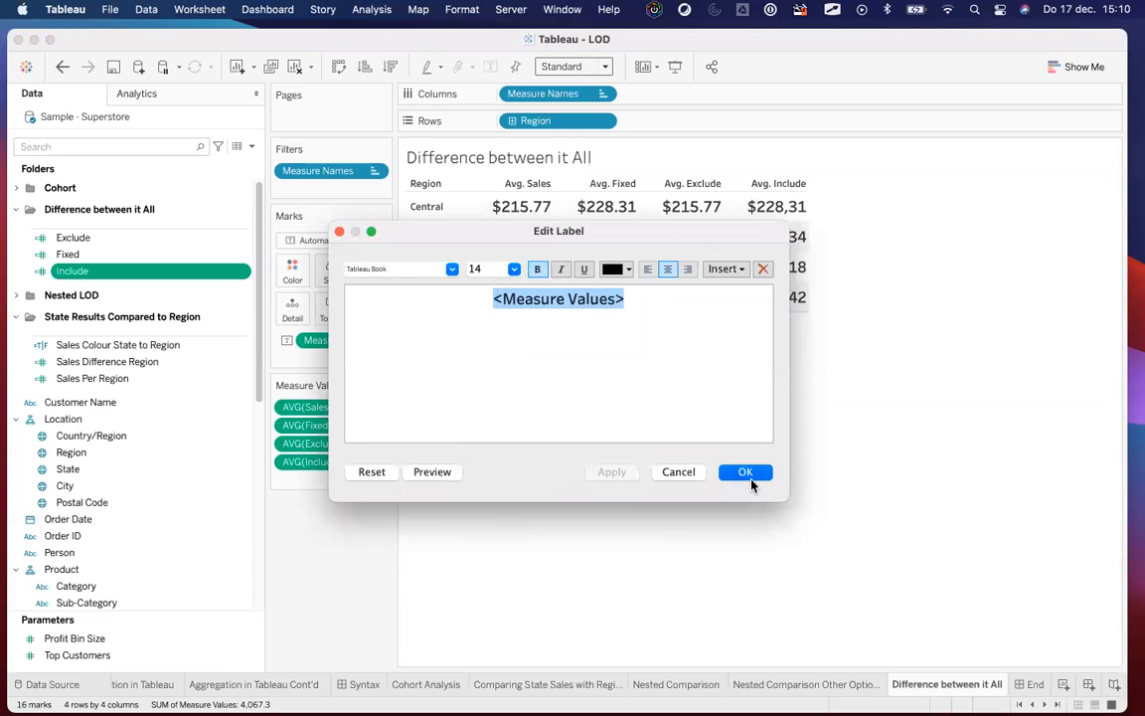
pyautogui.click(755, 475)
# Step: Make the table's rows taller again and widen its measure columns
pyautogui.click(611, 344)
pyautogui.moveTo(615, 311); pyautogui.dragTo(619, 355)
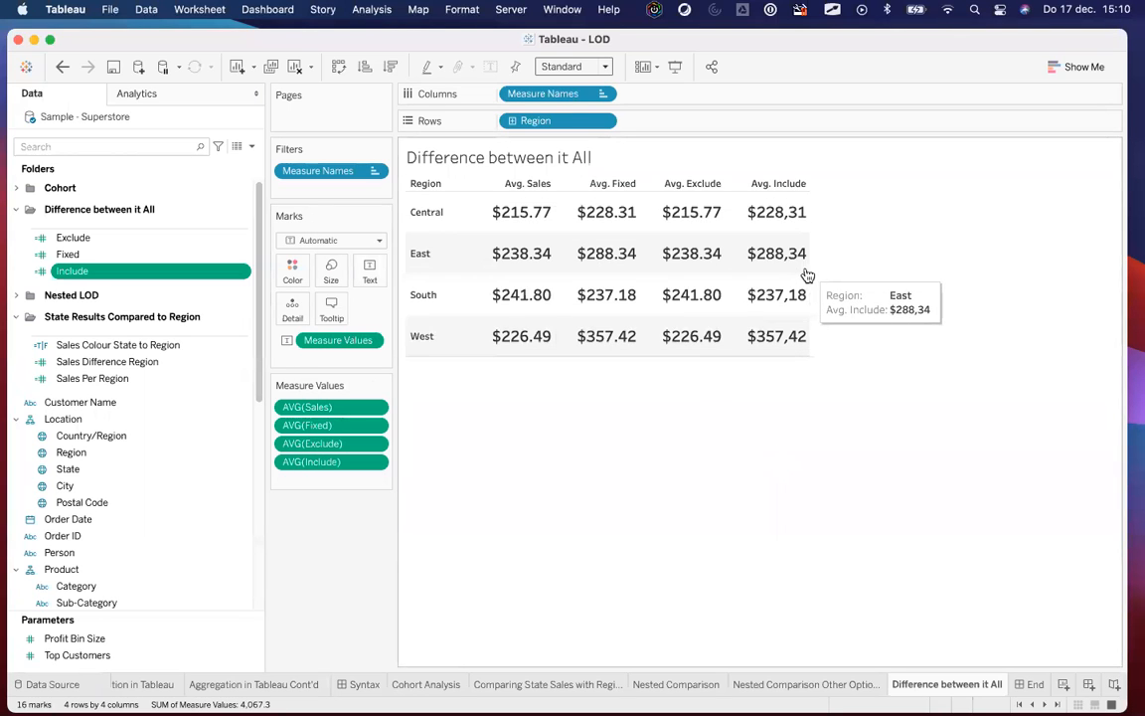
pyautogui.moveTo(872, 267); pyautogui.dragTo(874, 273)
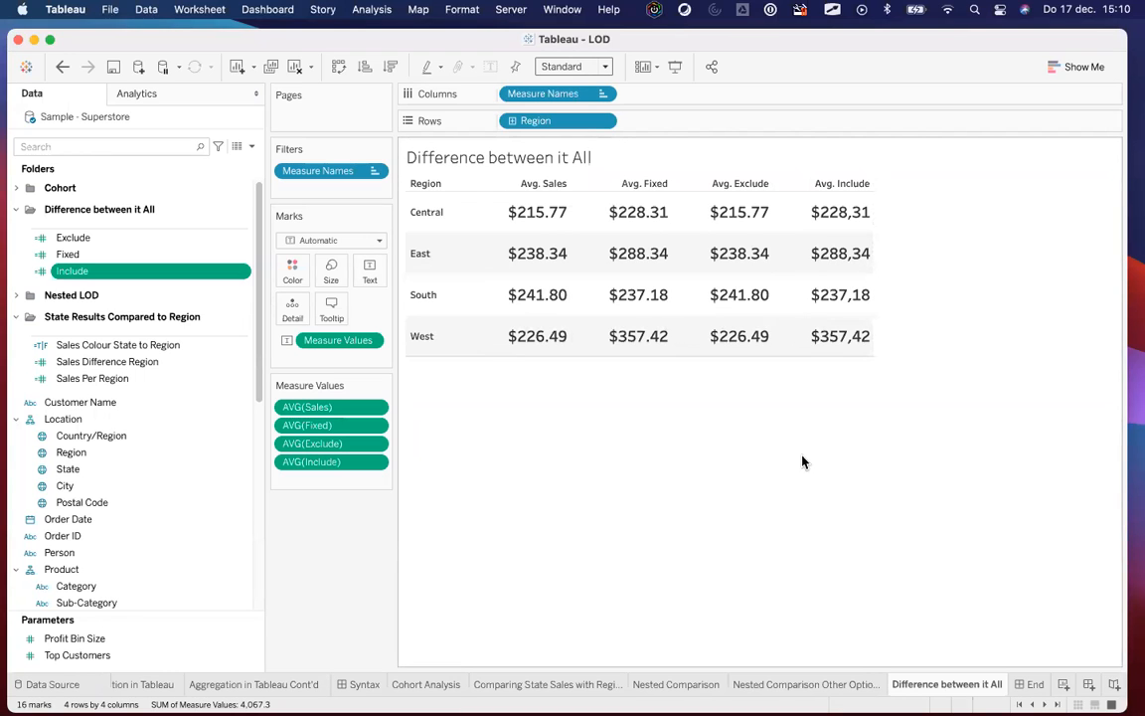
# Step: Compare the Central region's Avg. Sales, Avg. Exclude and Avg. Fixed values
pyautogui.click(528, 218)
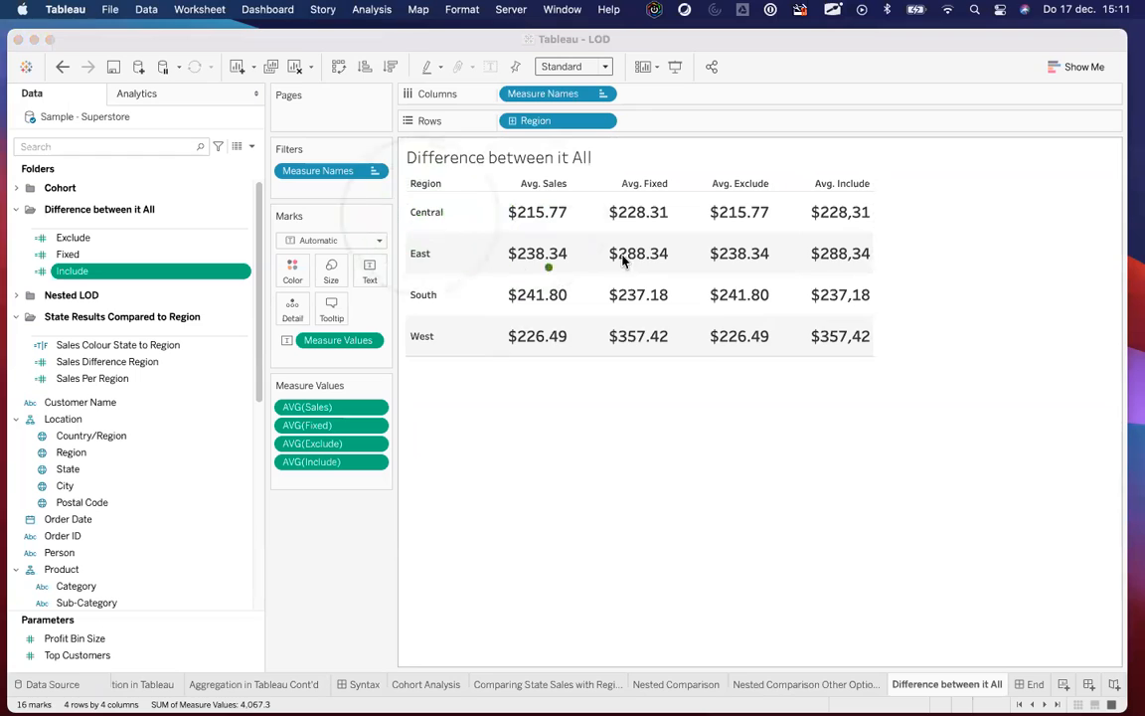
pyautogui.click(743, 224)
pyautogui.click(634, 214)
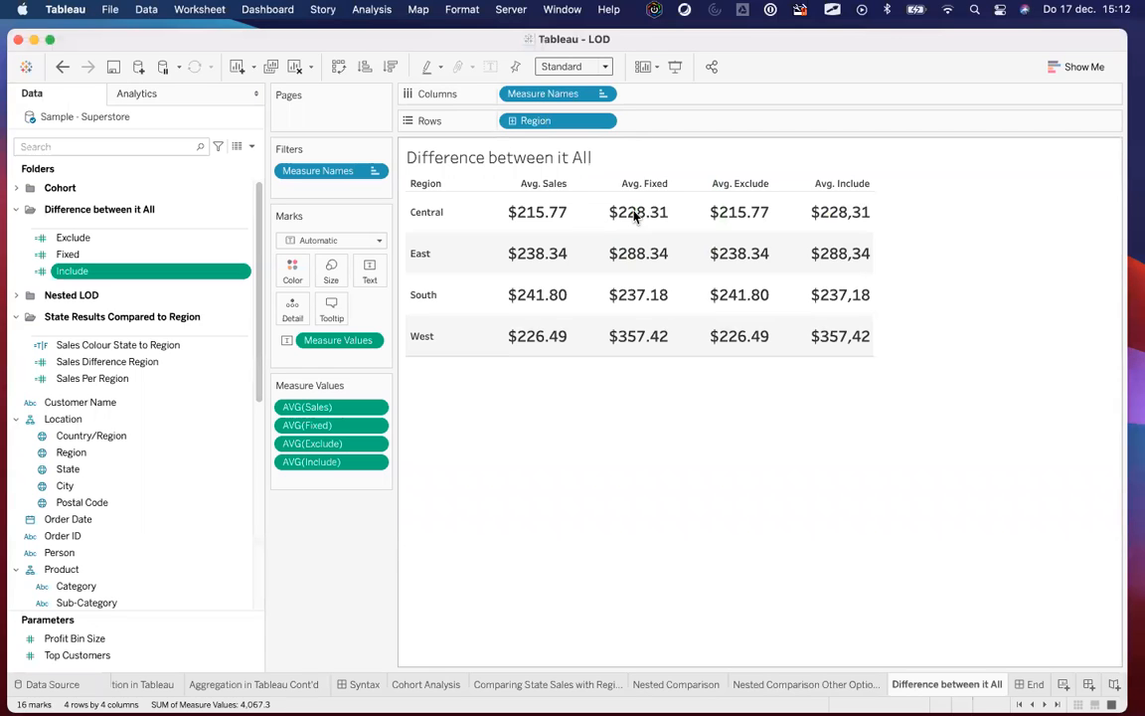
# Step: Drill Region down to State to compare the four averages per state, and collapse the table back to Region
pyautogui.click(514, 121)
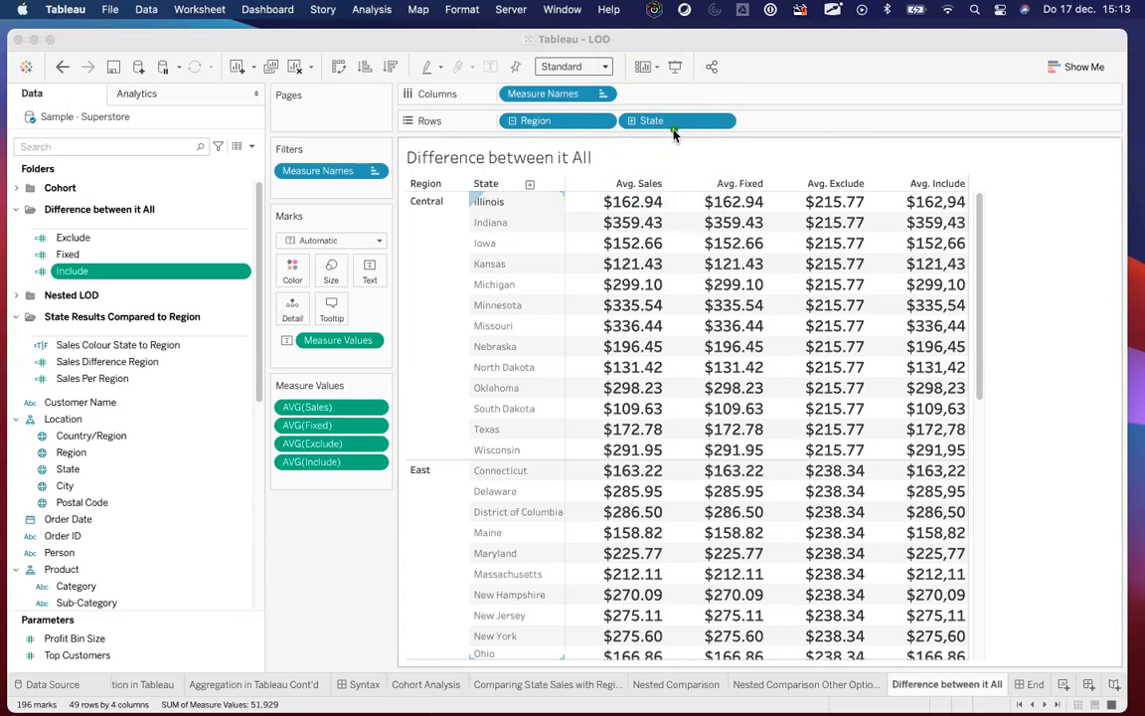
pyautogui.click(551, 127)
pyautogui.click(550, 95)
pyautogui.click(320, 221)
pyautogui.click(649, 199)
pyautogui.click(880, 203)
pyautogui.press('Escape')
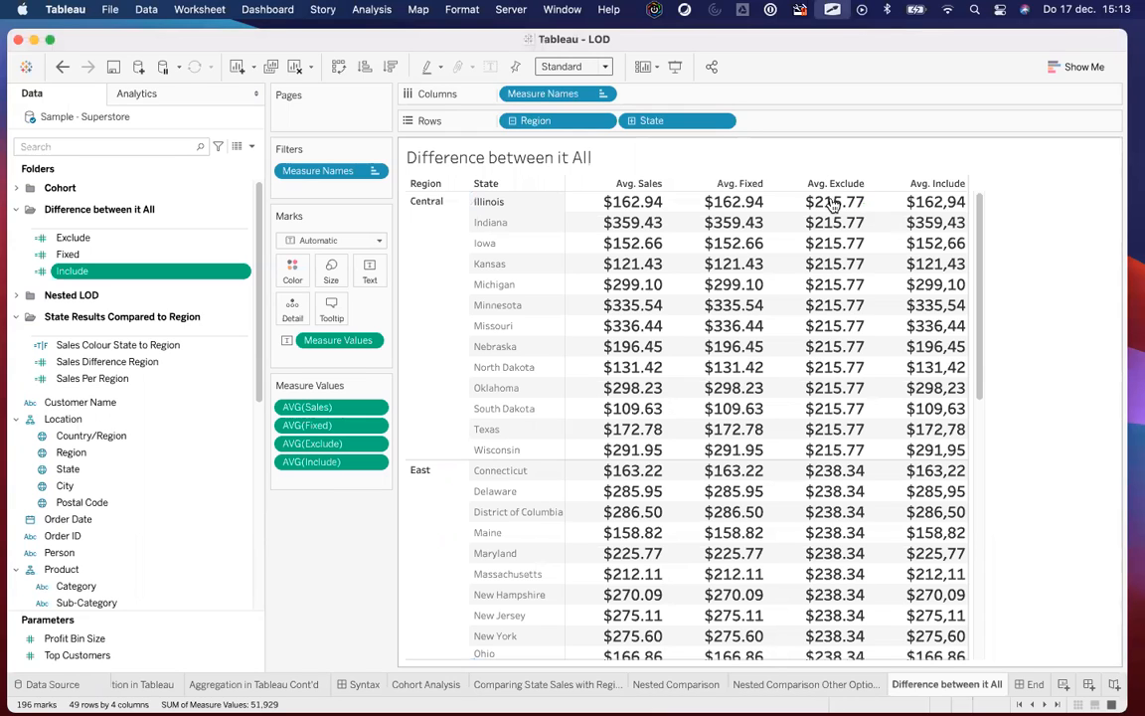
pyautogui.click(511, 120)
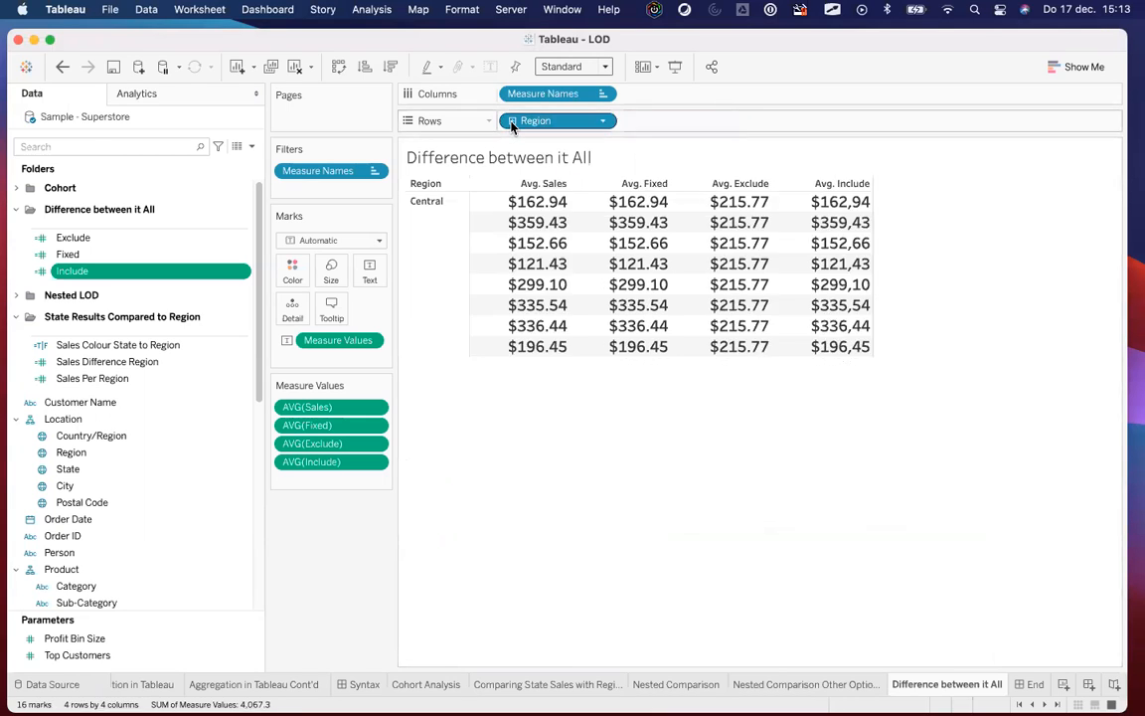
pyautogui.moveTo(533, 222)
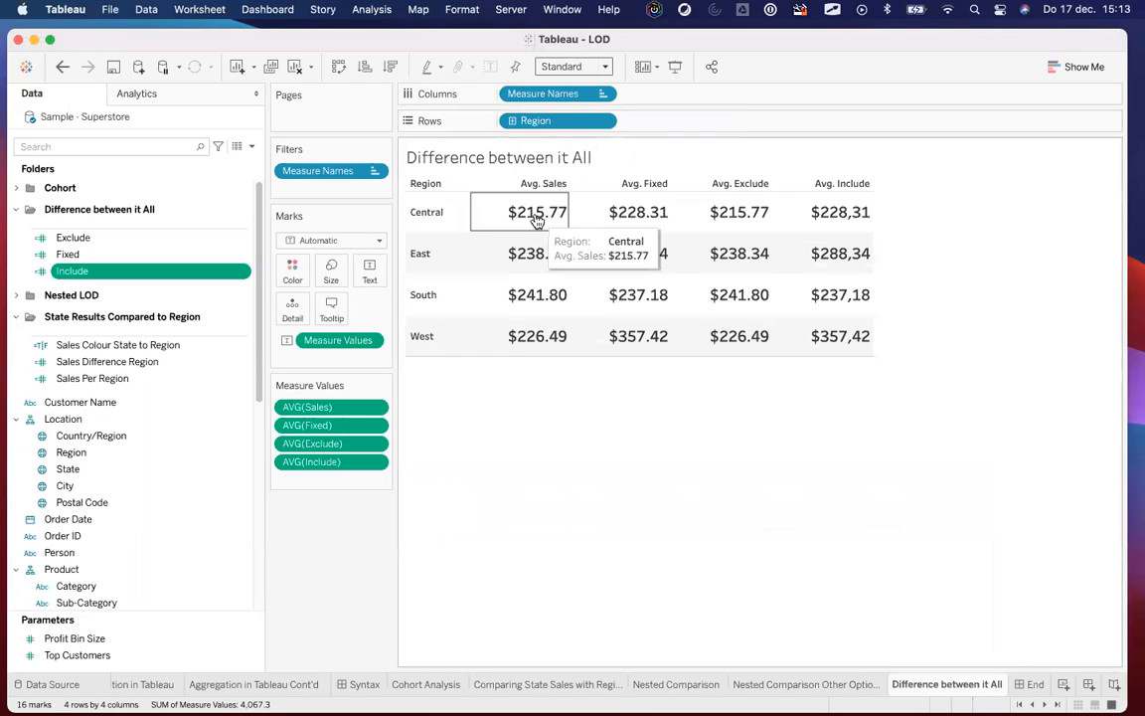
# Step: Drill Region down to State and compare the fixed, exclude and include averages for Illinois
pyautogui.click(513, 126)
pyautogui.moveTo(823, 209)
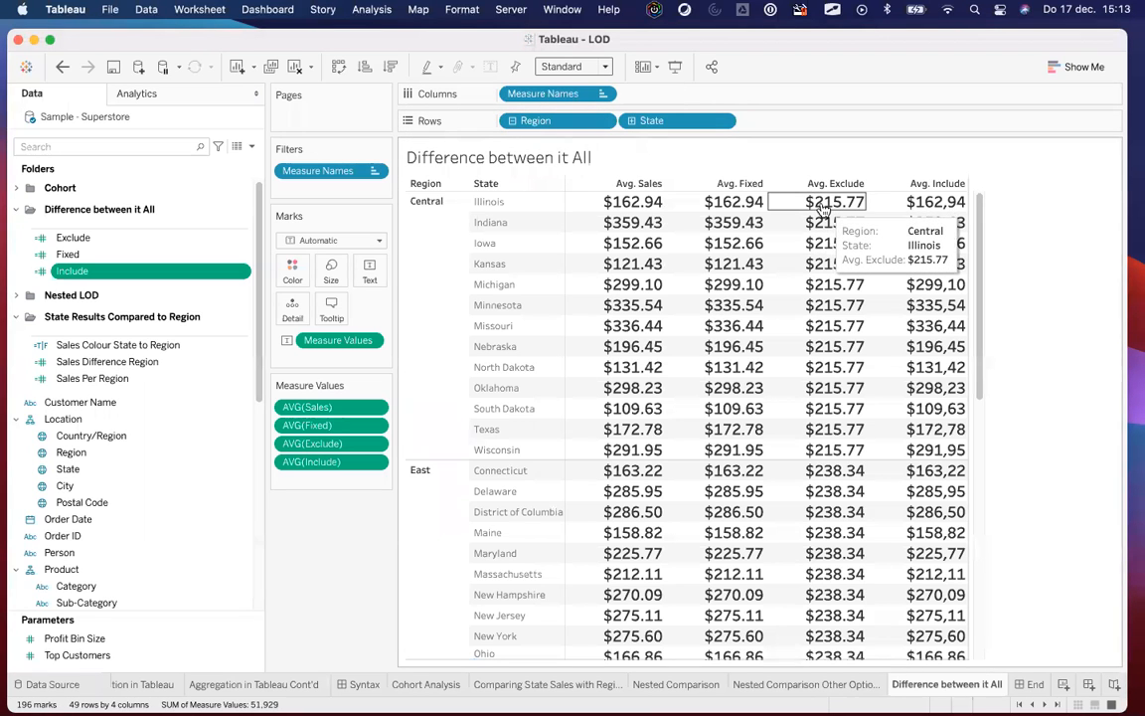
pyautogui.hotkey('ctrl', 'shift', 'a')
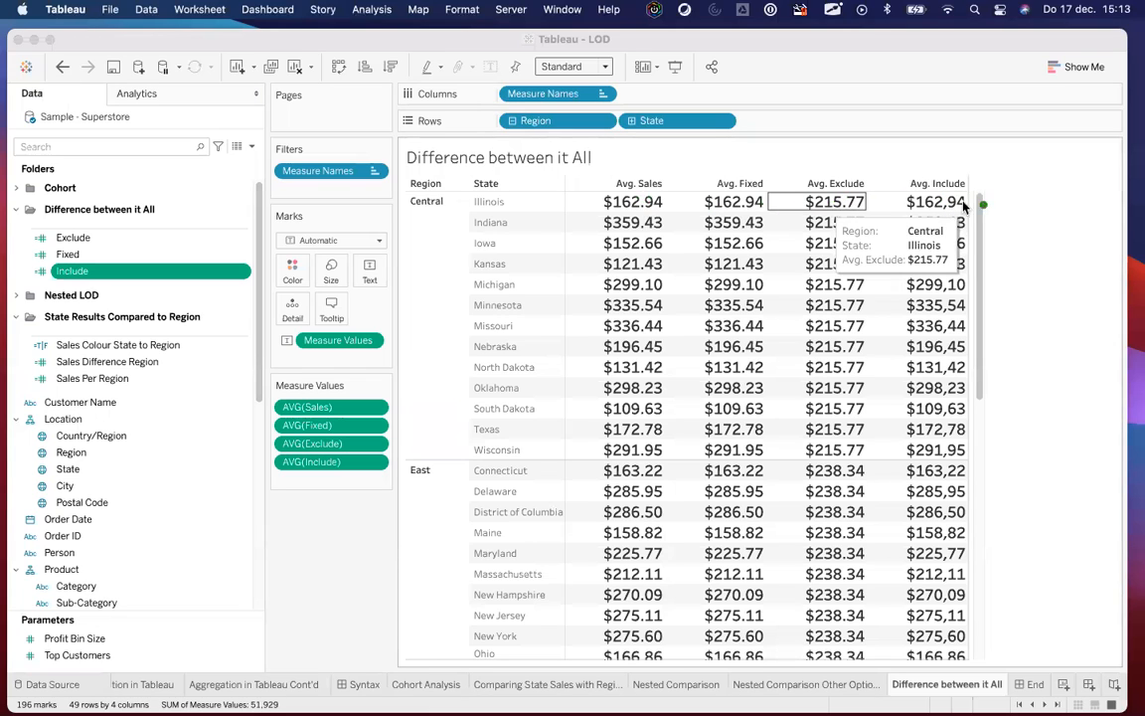
pyautogui.click(707, 200)
pyautogui.click(638, 202)
pyautogui.press('Escape')
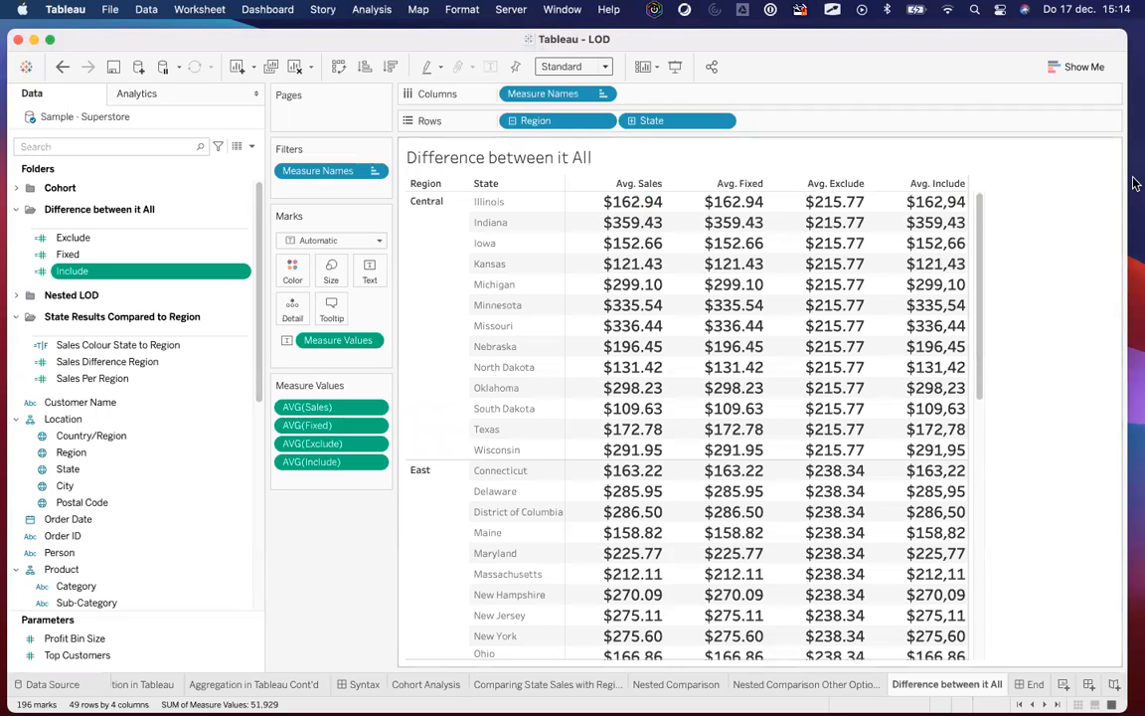
# Step: Drill State down to City and examine the four averages for the Illinois cities, starting with Arlington Heights
pyautogui.rightClick(634, 123)
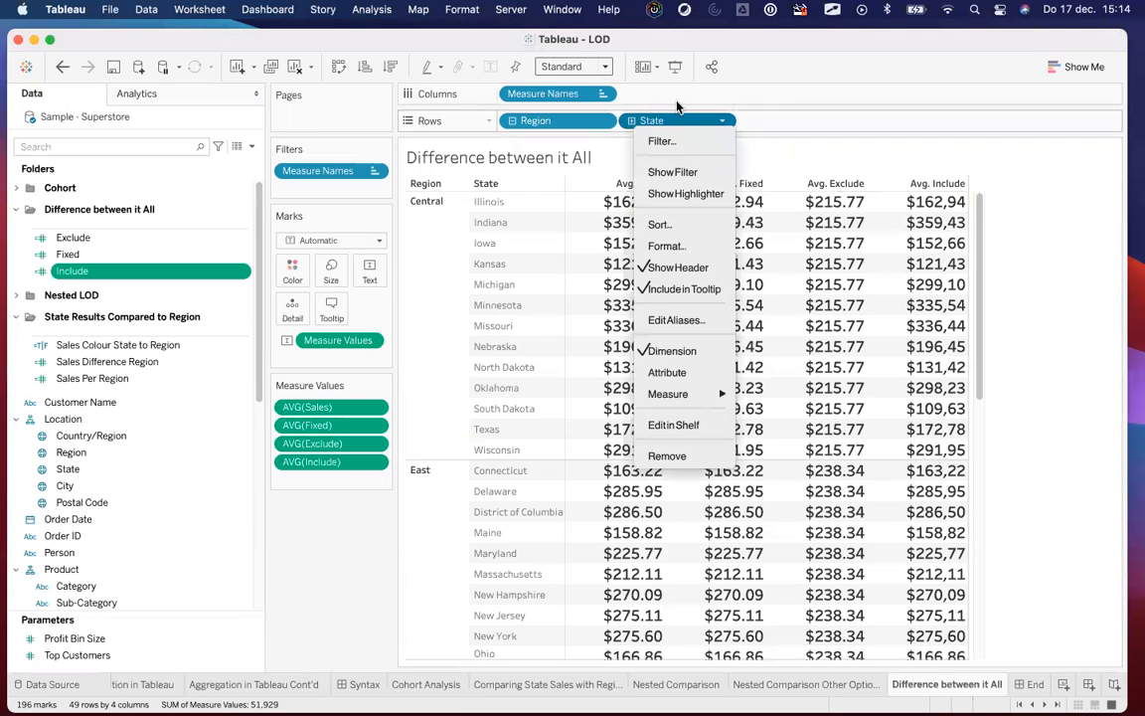
pyautogui.press('Escape')
pyautogui.click(632, 121)
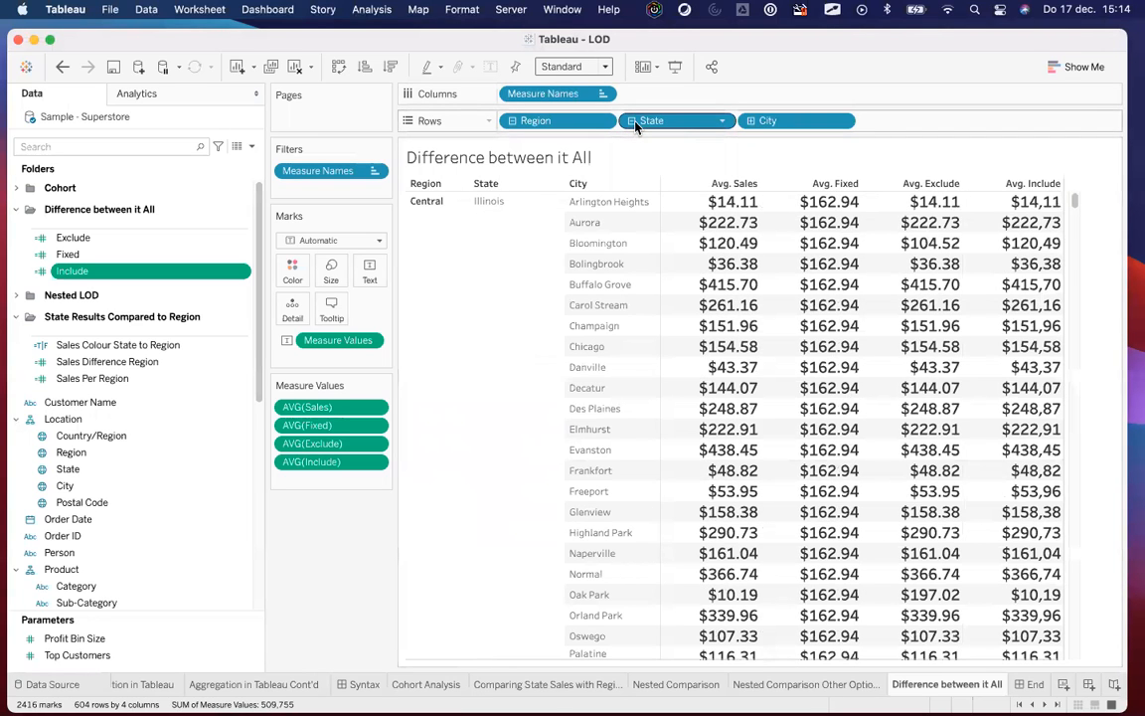
pyautogui.hotkey('ctrl', 'shift', 'a')
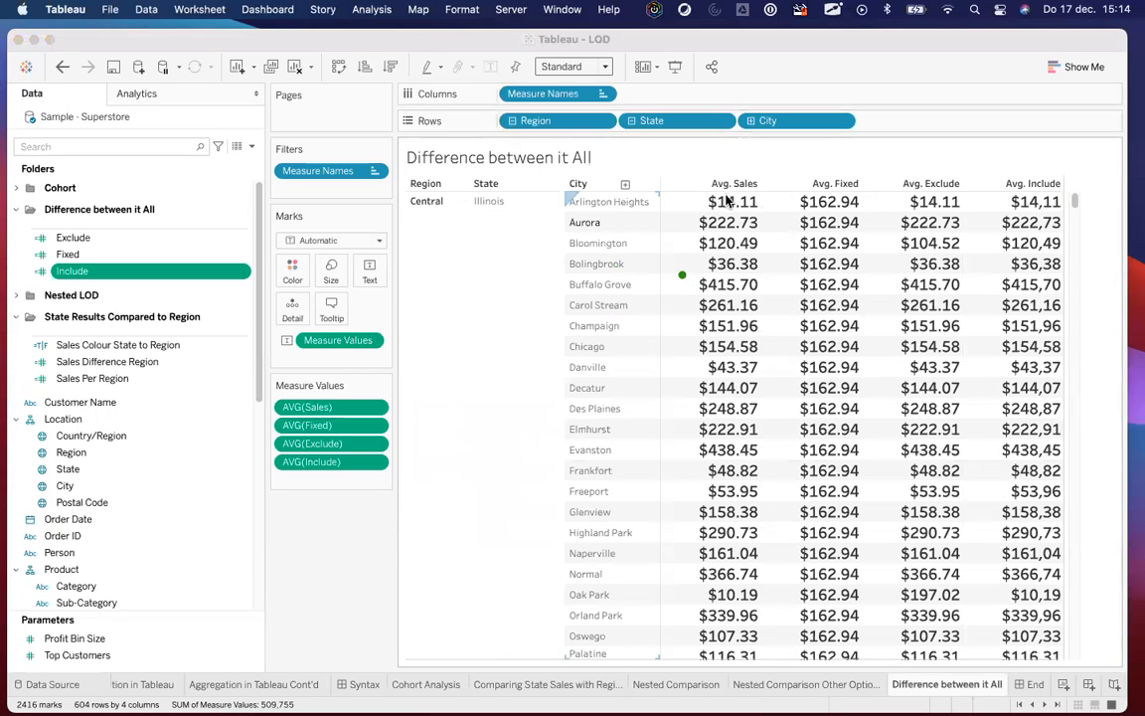
pyautogui.click(727, 204)
pyautogui.click(136, 344)
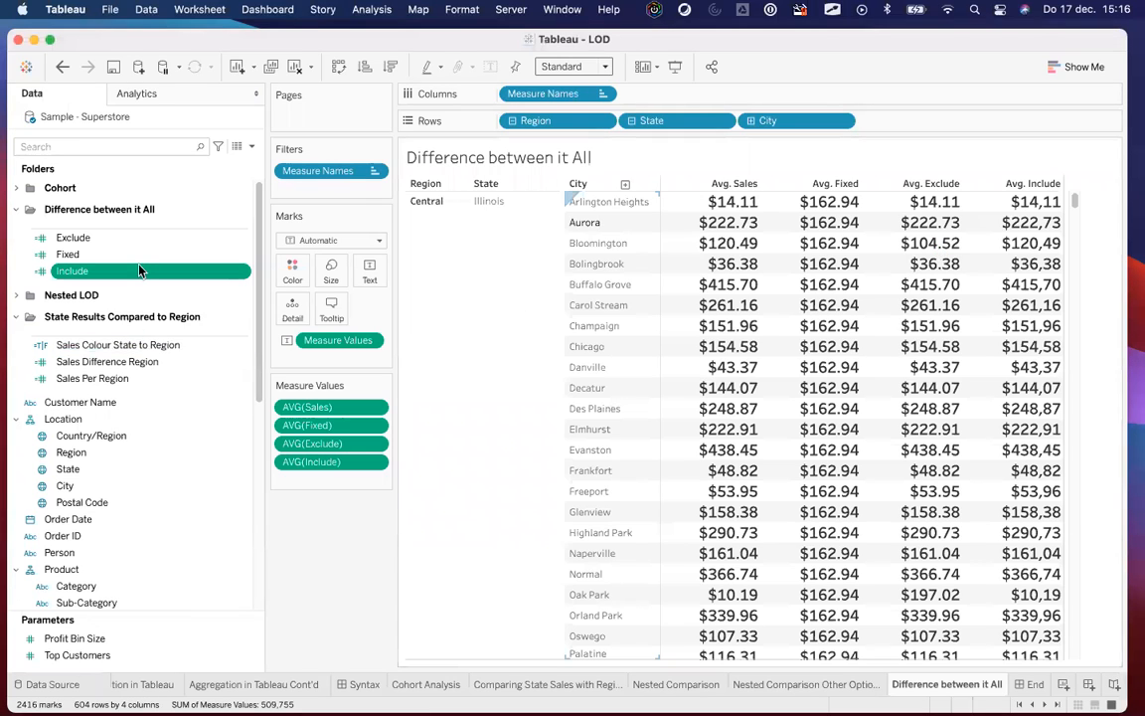
# Step: Add a City filter that keeps only Bloomington
pyautogui.moveTo(100, 485); pyautogui.dragTo(309, 194)
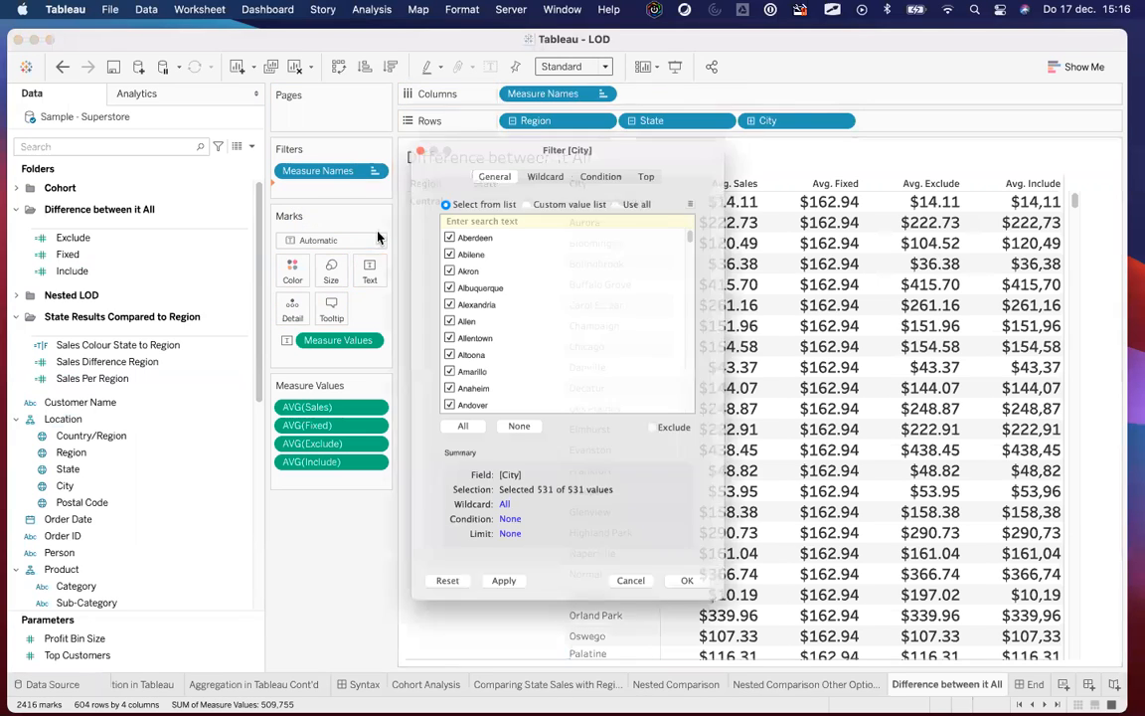
pyautogui.click(515, 436)
pyautogui.scroll(-5, 502, 328)
pyautogui.click(445, 192)
pyautogui.write('bloo')
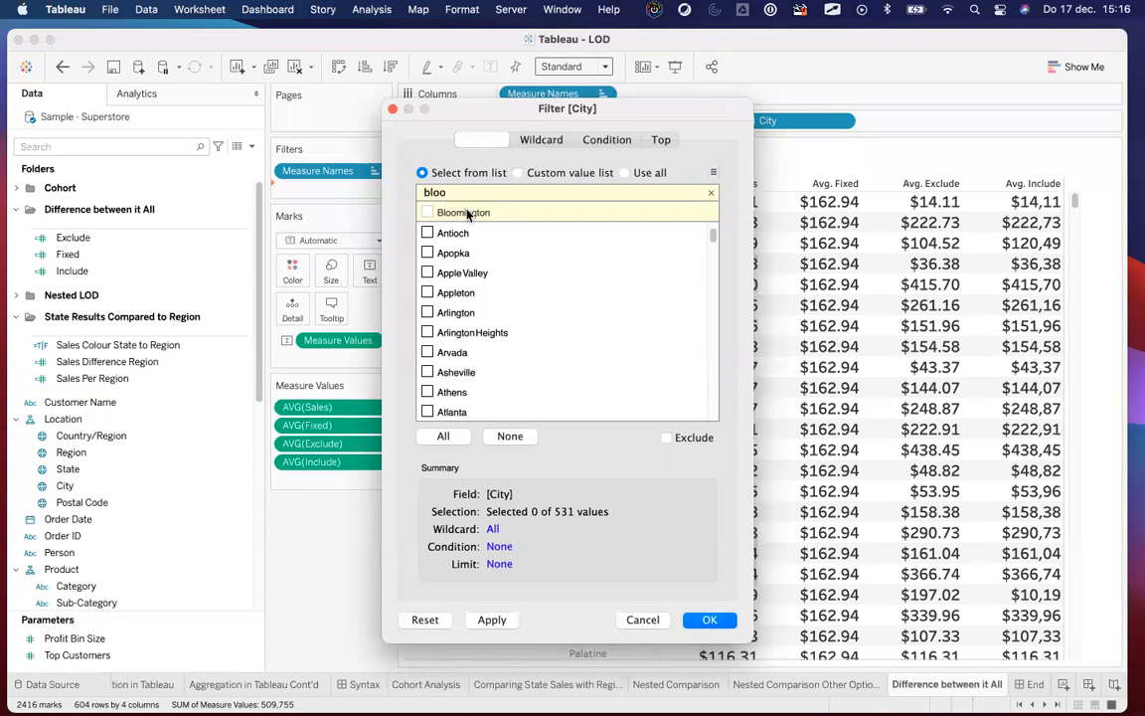
pyautogui.click(427, 212)
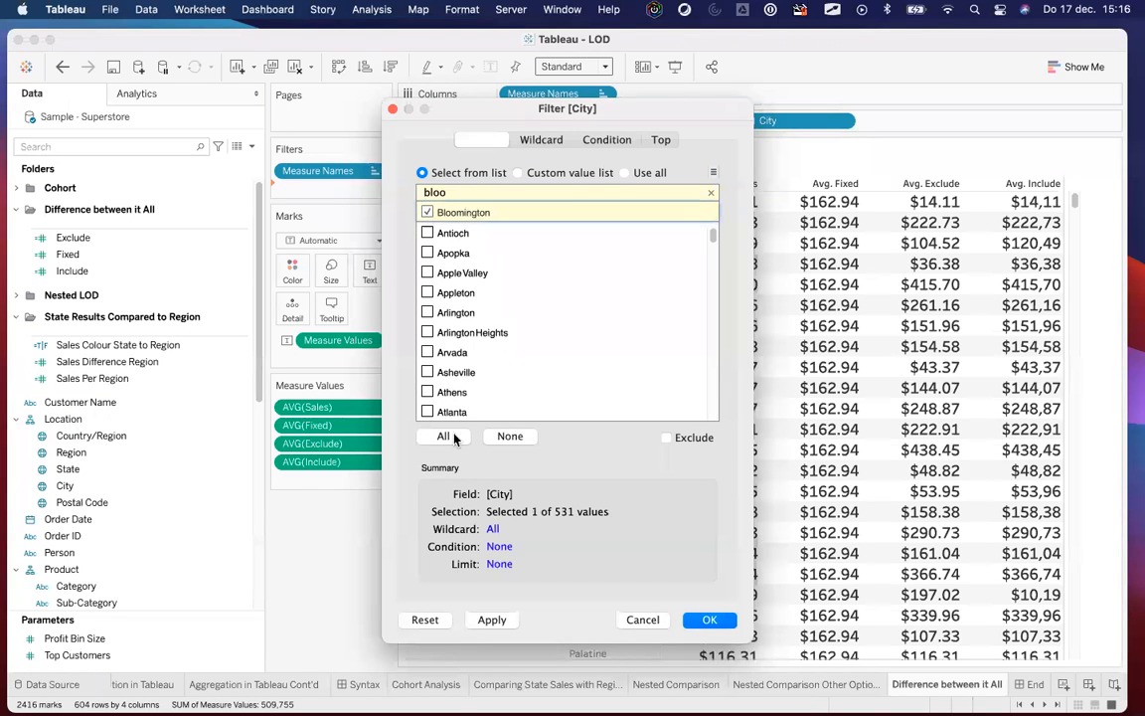
pyautogui.click(491, 620)
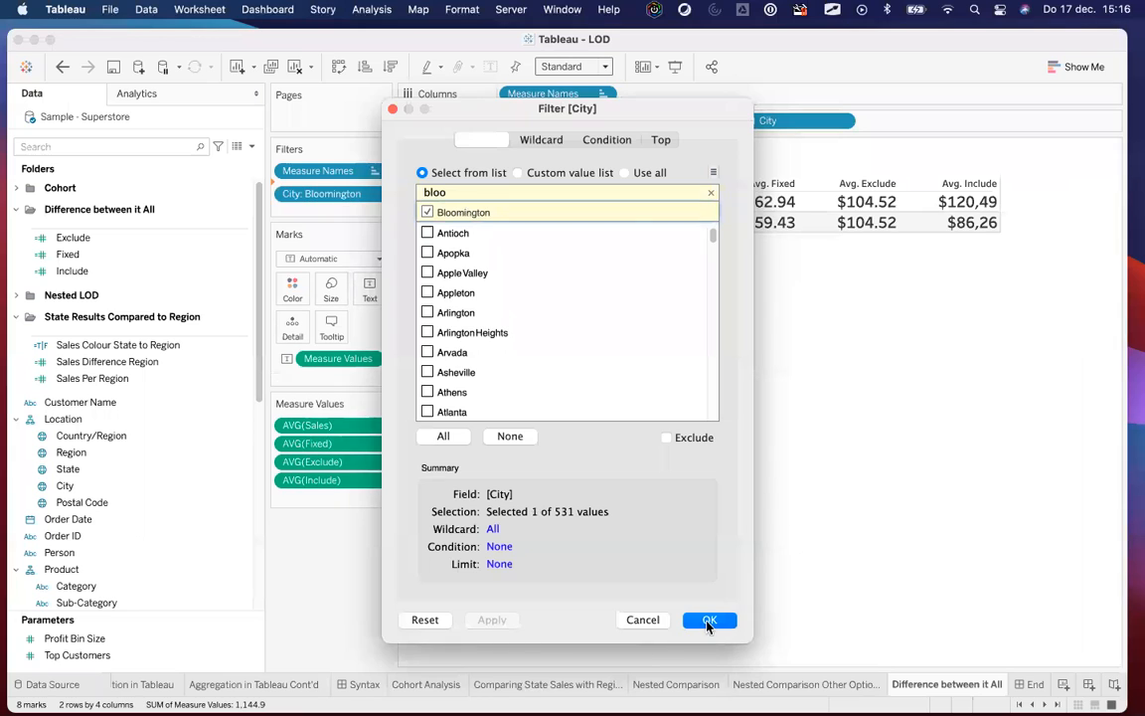
pyautogui.click(709, 620)
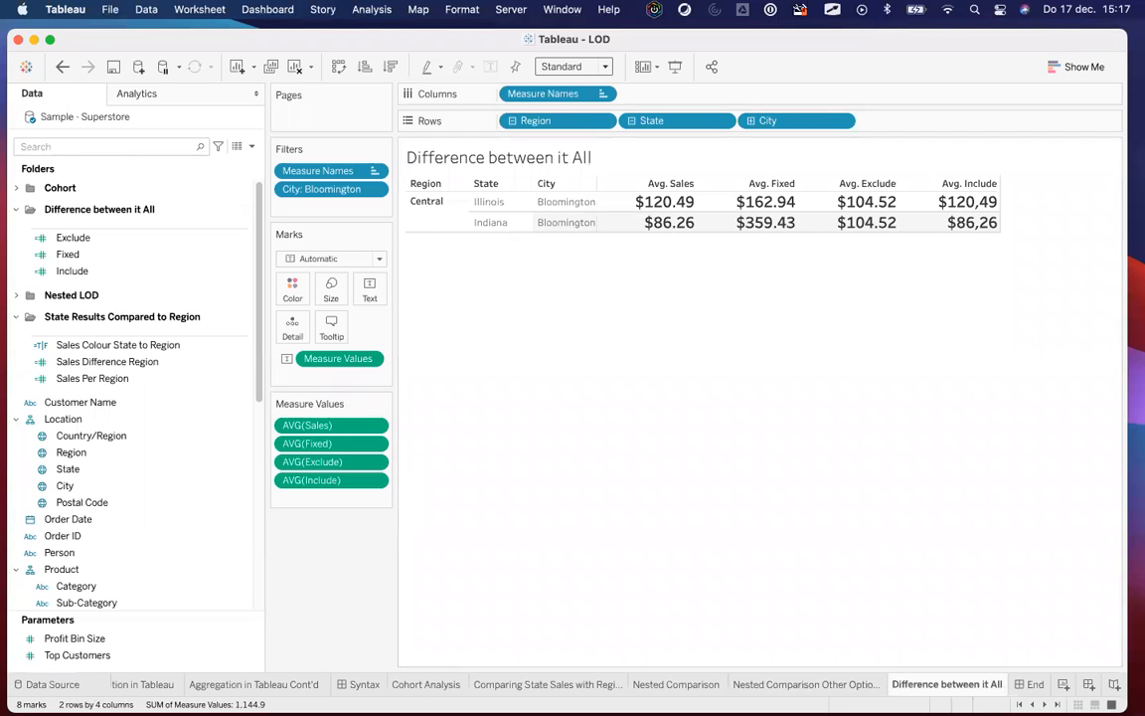
# Step: Review the Granularity dashboard and the Comparing State Sales with Region Sales sheet
pyautogui.hscroll(-5, 486, 686)
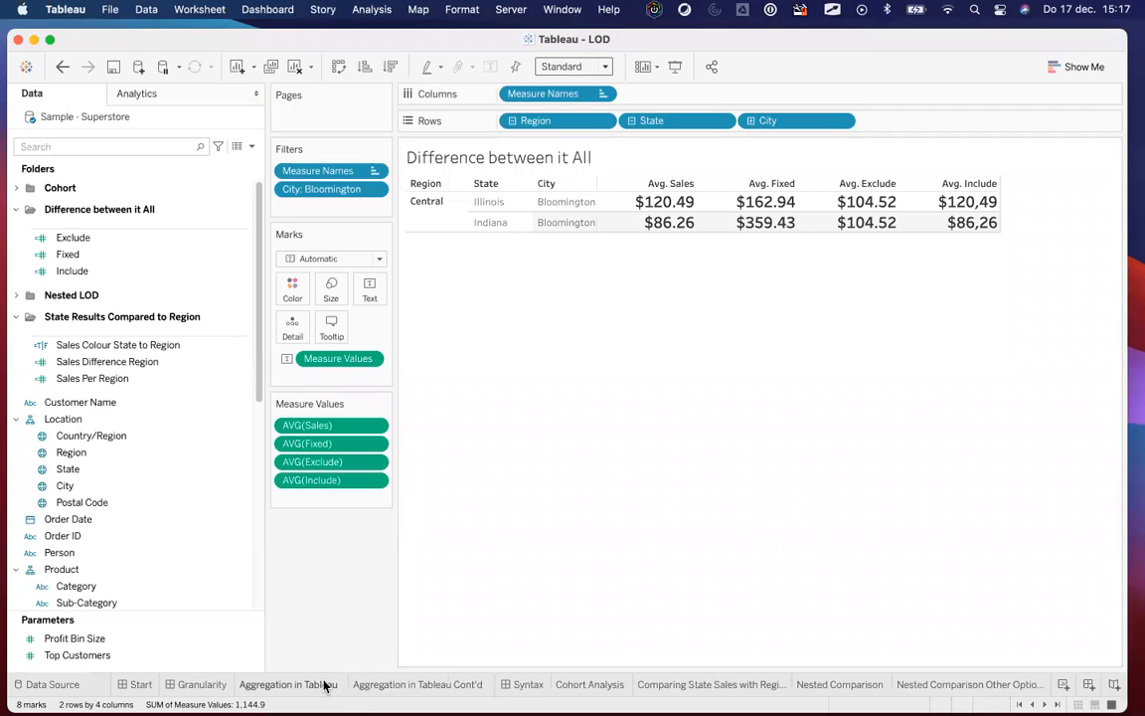
pyautogui.click(204, 685)
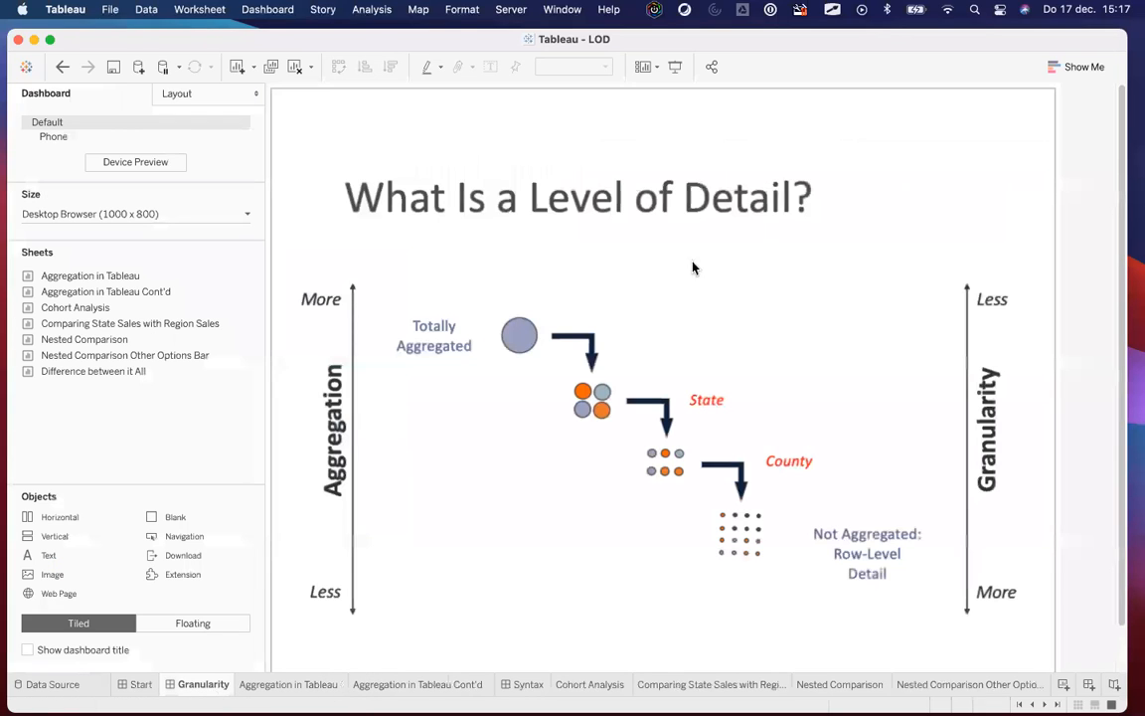
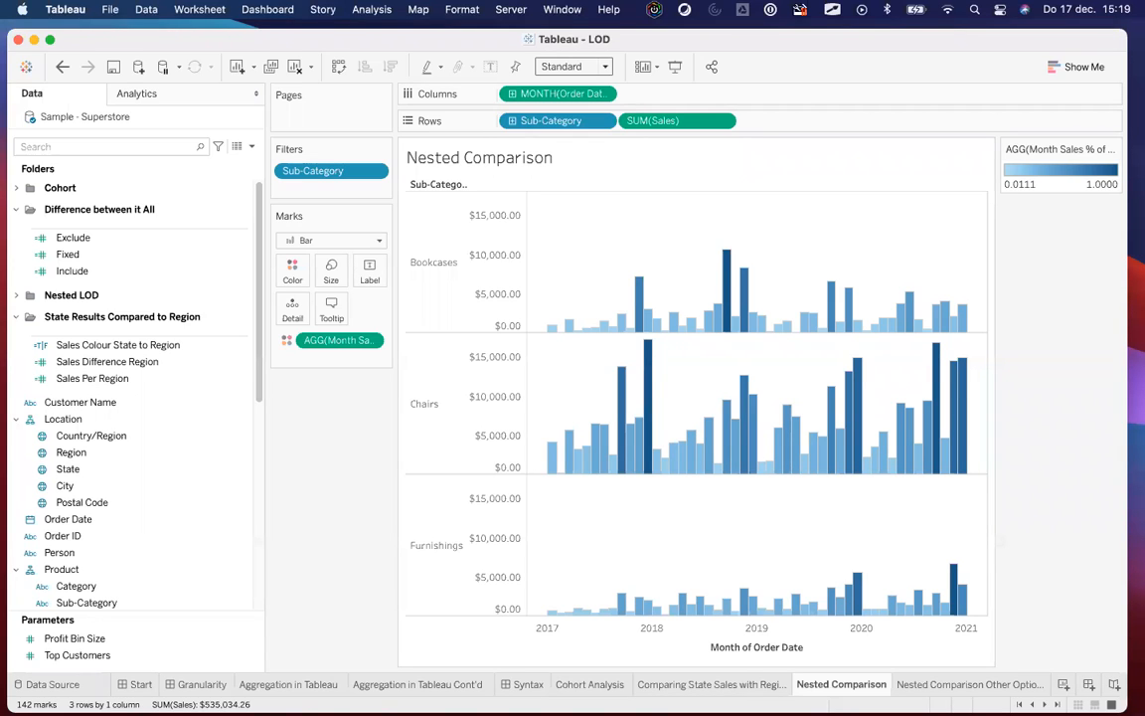
pyautogui.moveTo(100, 701)
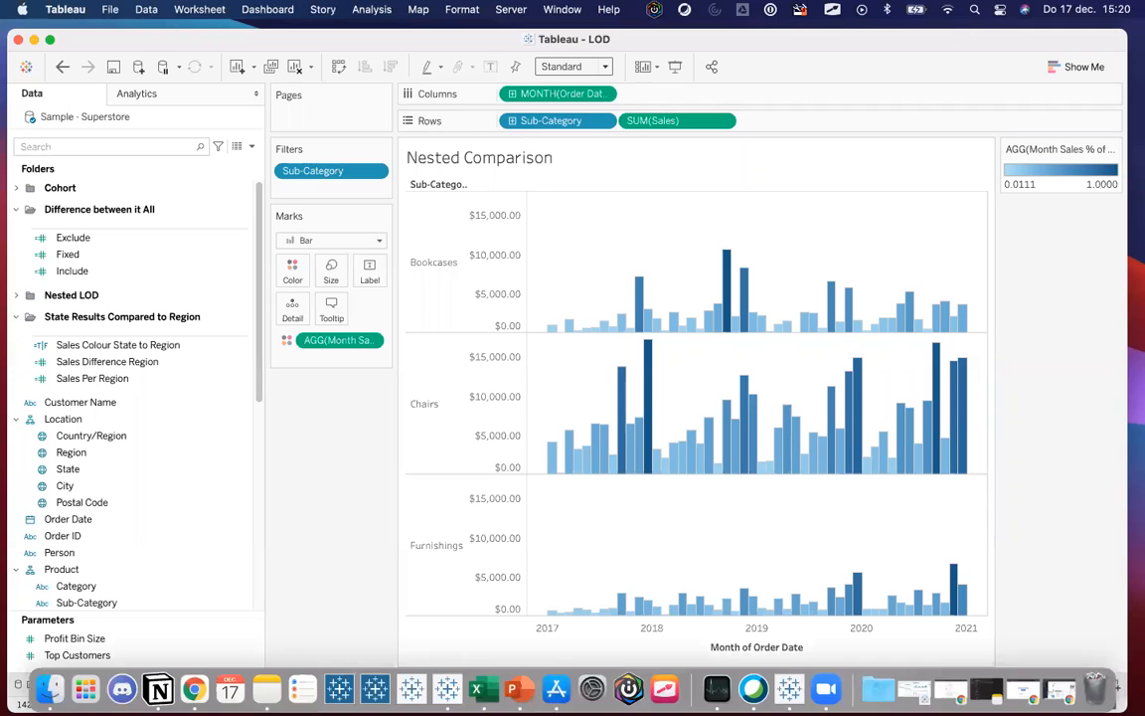
pyautogui.click(196, 689)
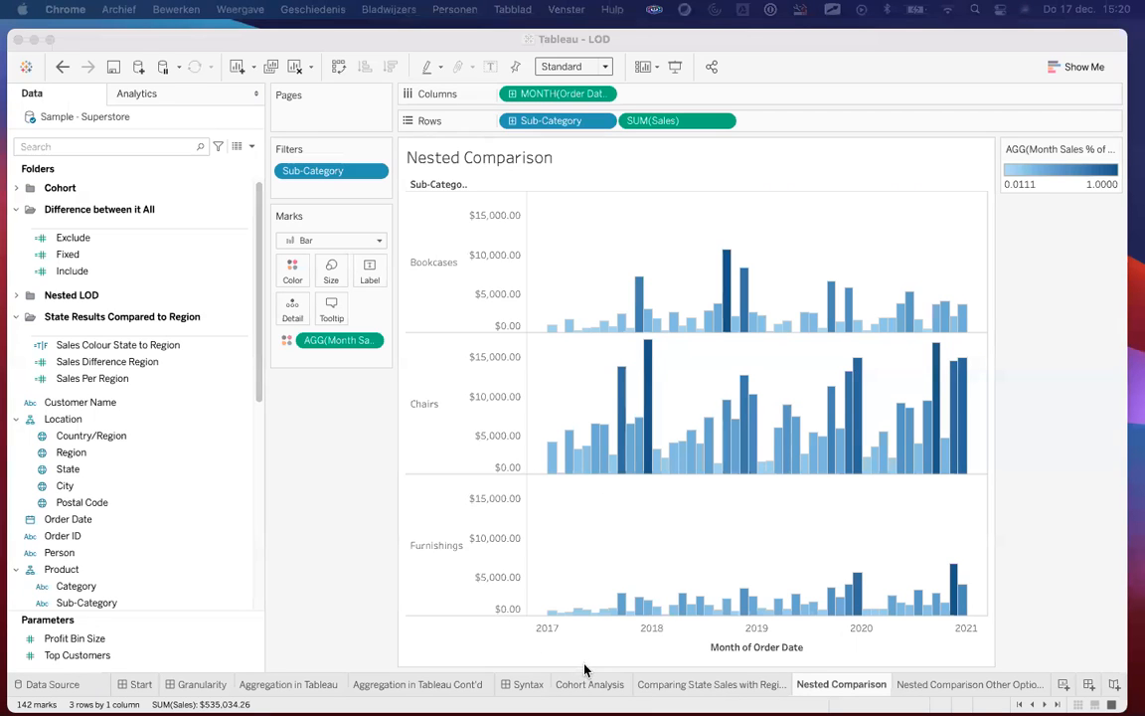
pyautogui.click(647, 685)
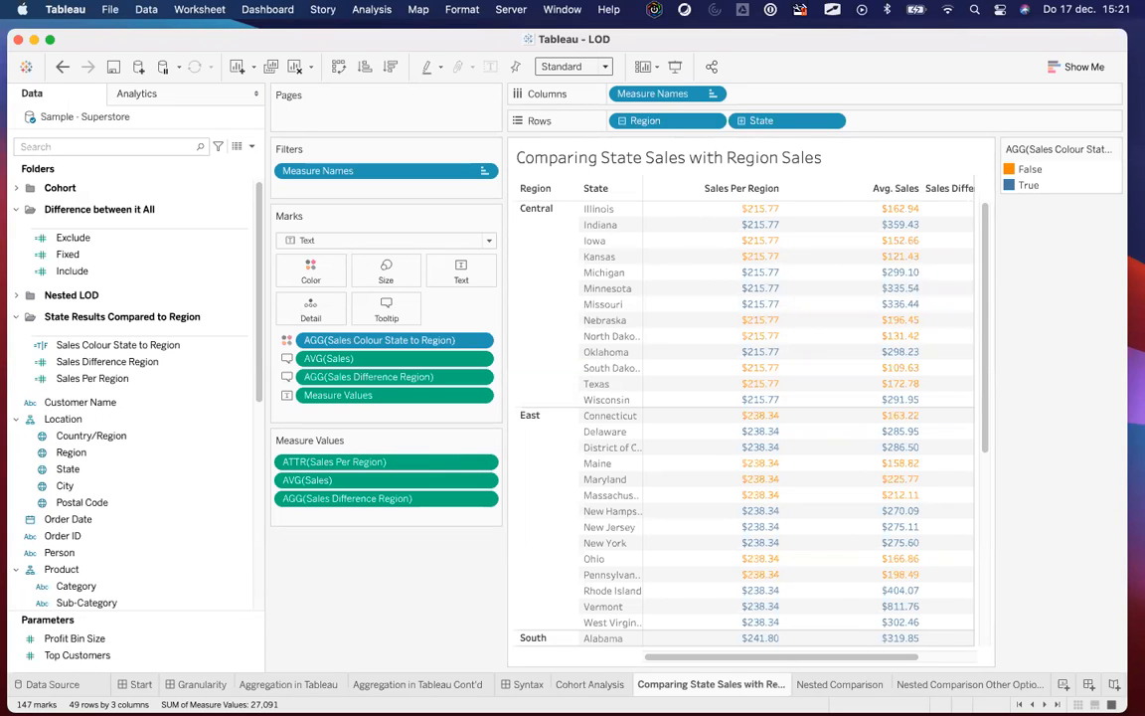
# Step: Add a new worksheet and create a calculated field named Max Order Date
pyautogui.click(1065, 684)
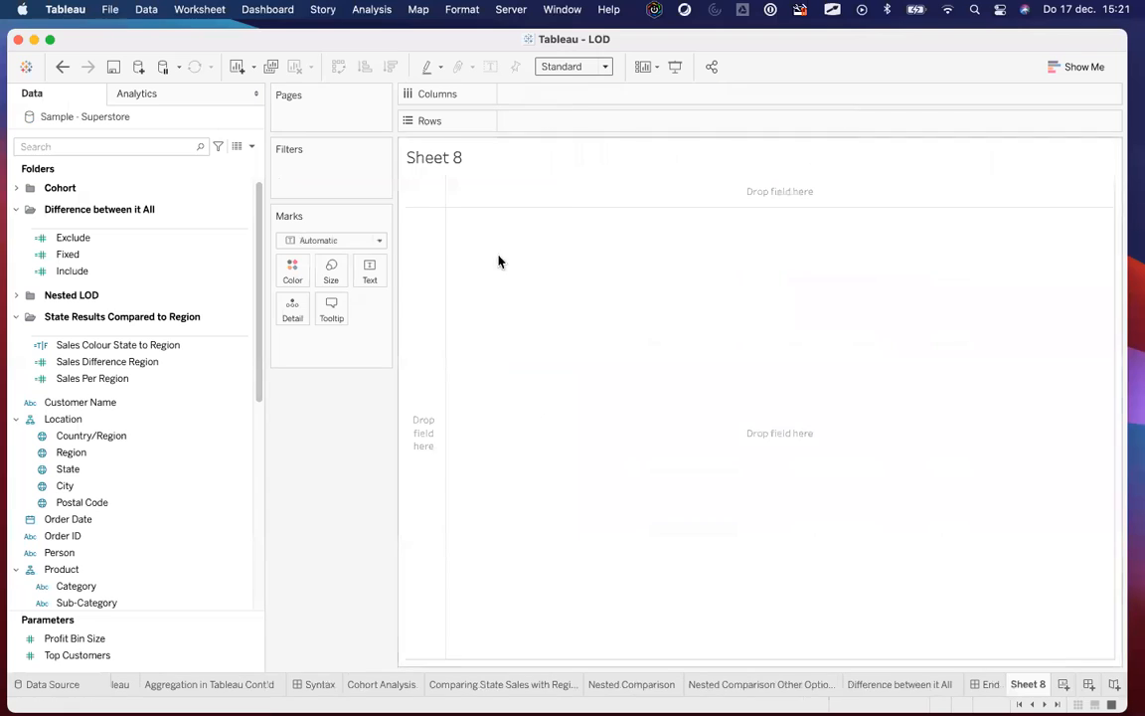
pyautogui.click(252, 148)
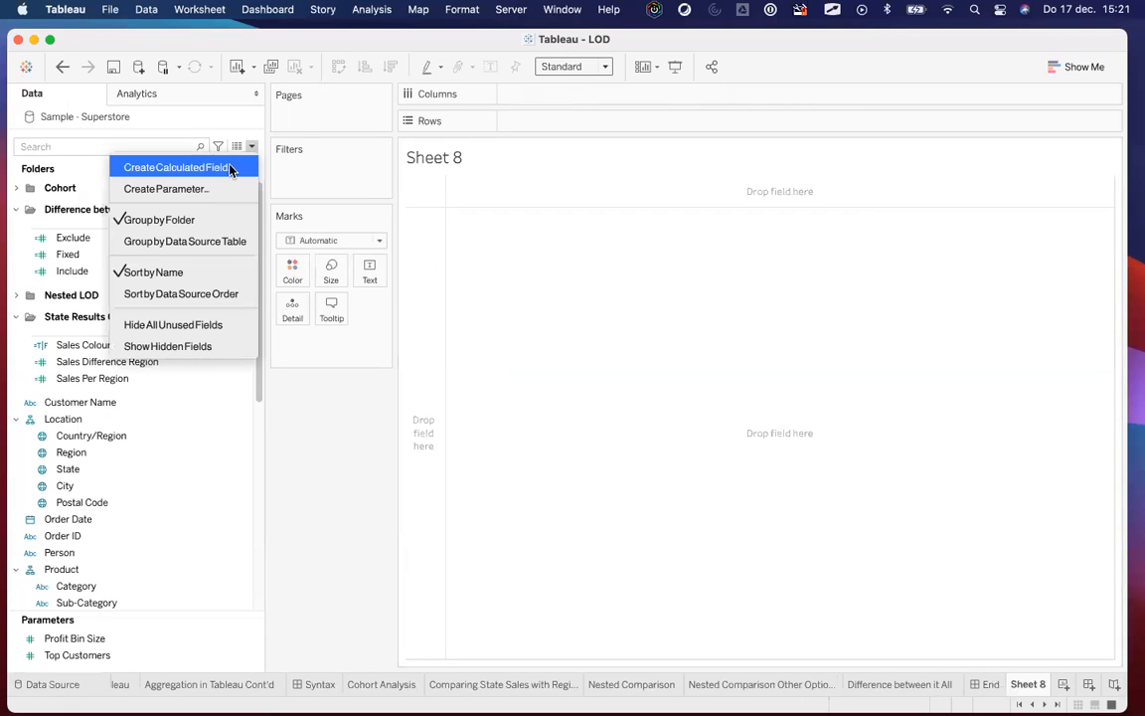
pyautogui.click(230, 169)
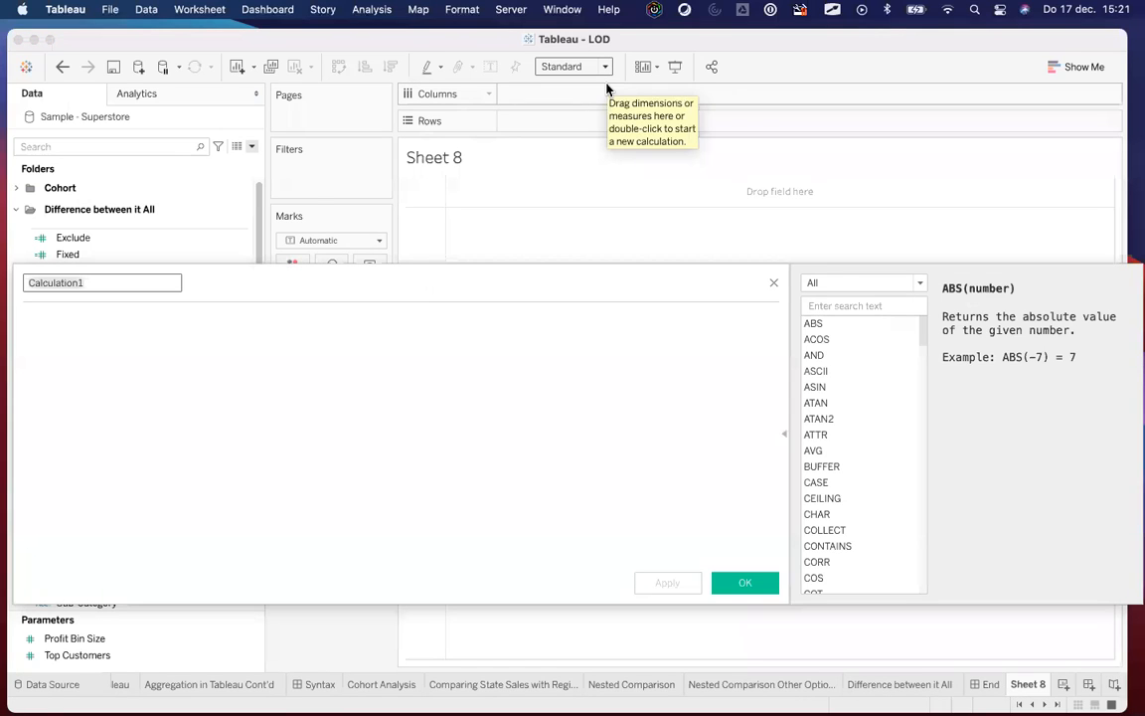
pyautogui.write('D')
pyautogui.press('BackSpace')
pyautogui.write('Da')
pyautogui.press('BackSpace')
pyautogui.press('BackSpace')
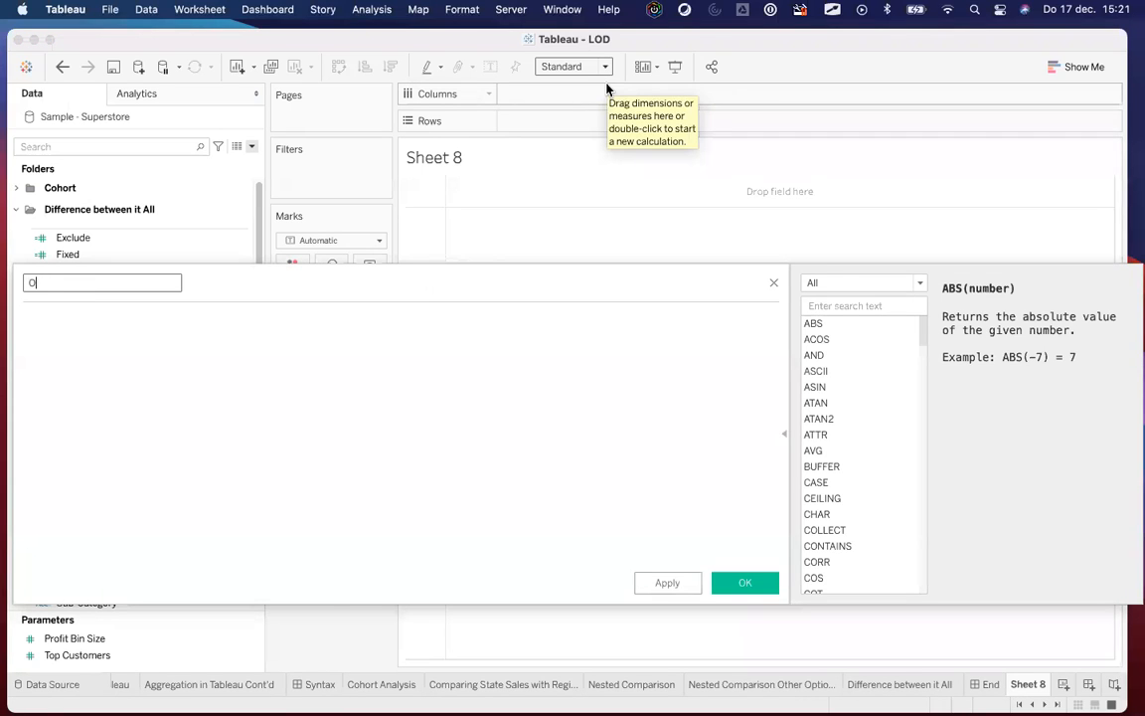
pyautogui.write('Max ORd')
pyautogui.press('BackSpace')
pyautogui.press('BackSpace')
pyautogui.write('rder Date')
pyautogui.press('Tab')
# Step: Begin the formula with {FIXED : using the FIXED function keyword in place of the existing Fixed field
pyautogui.write('{fix')
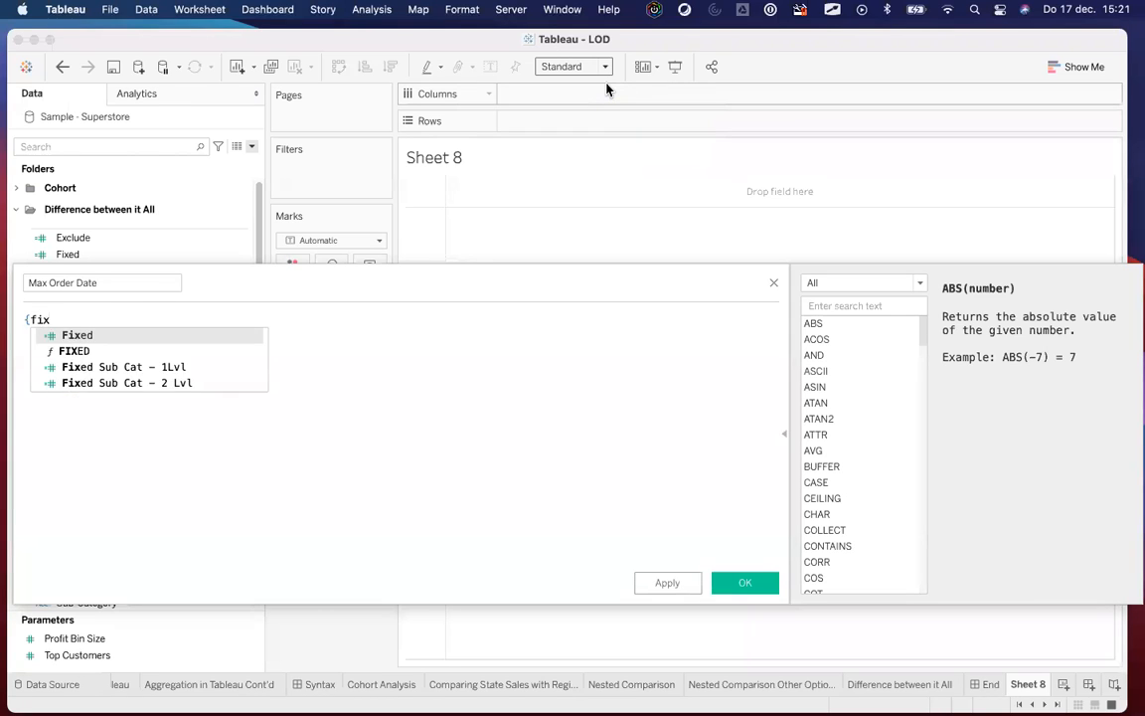
pyautogui.press('Return')
pyautogui.write(':')
pyautogui.scroll(5, 141, 375)
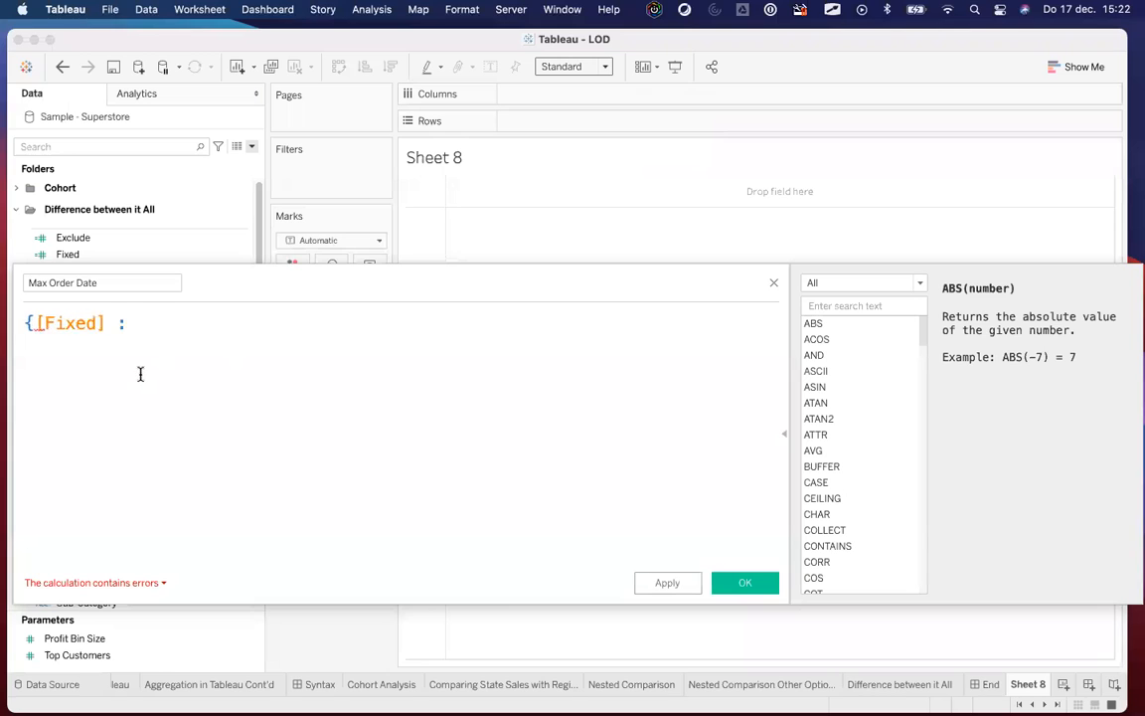
pyautogui.doubleClick(84, 331)
pyautogui.write('Fi')
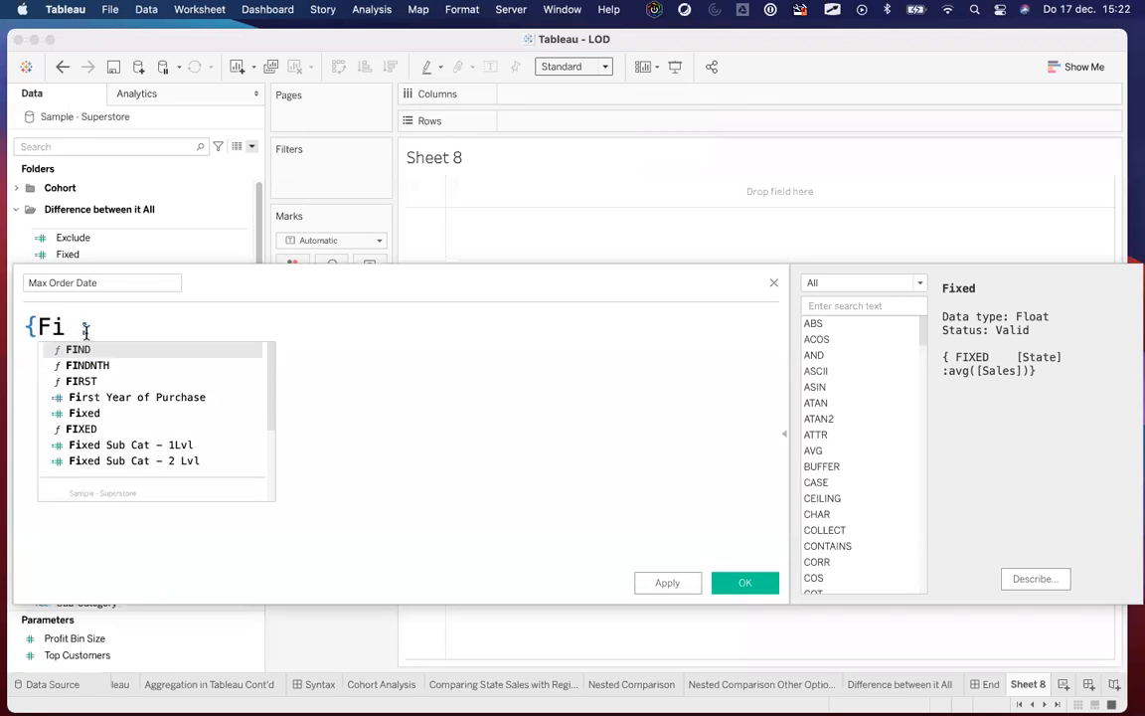
pyautogui.click(149, 428)
pyautogui.click(218, 336)
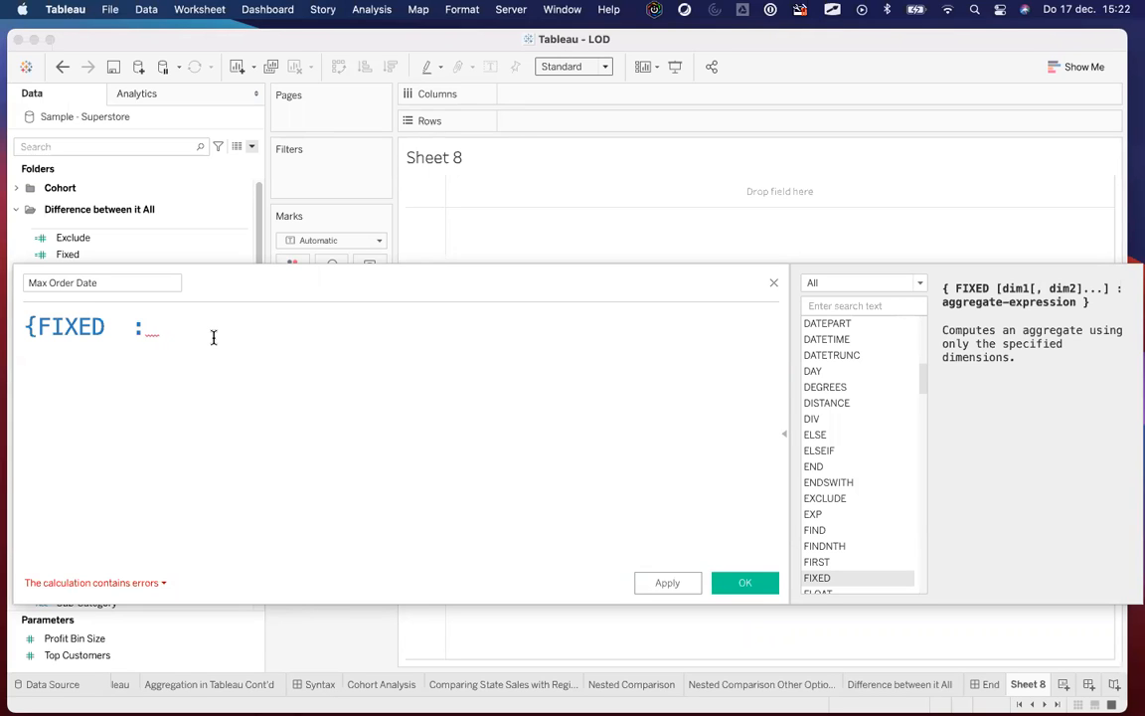
# Step: Complete the formula as {FIXED : max([Order Date])} and save the calculated field
pyautogui.write('max(')
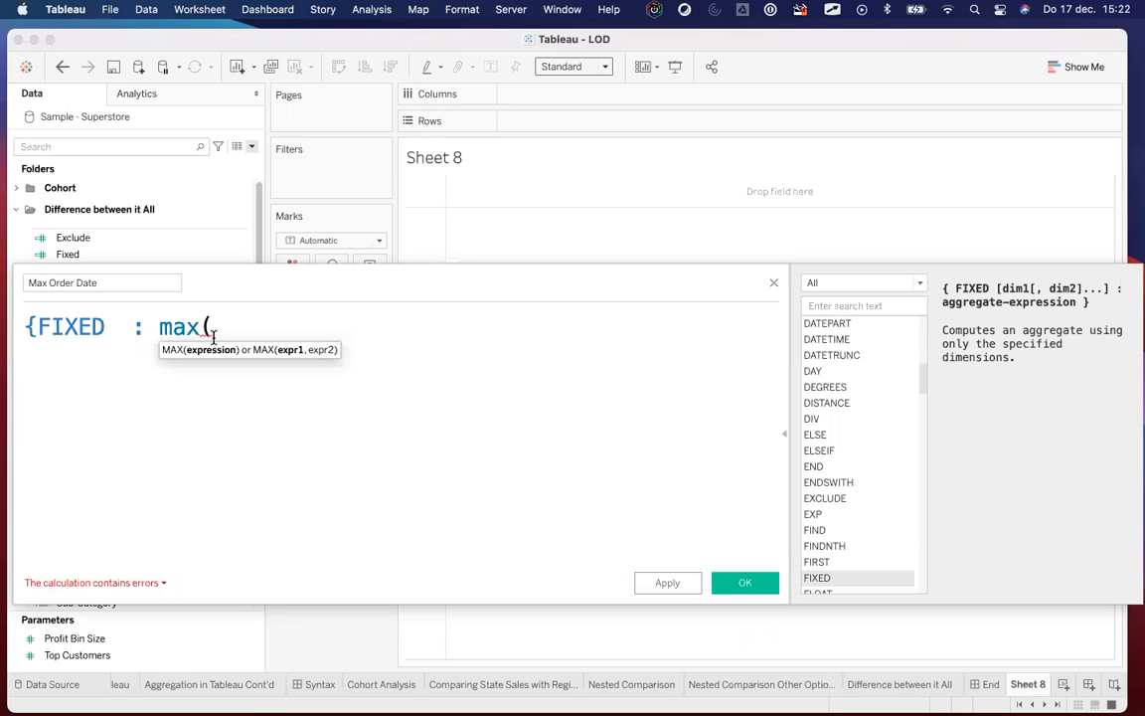
pyautogui.write('order')
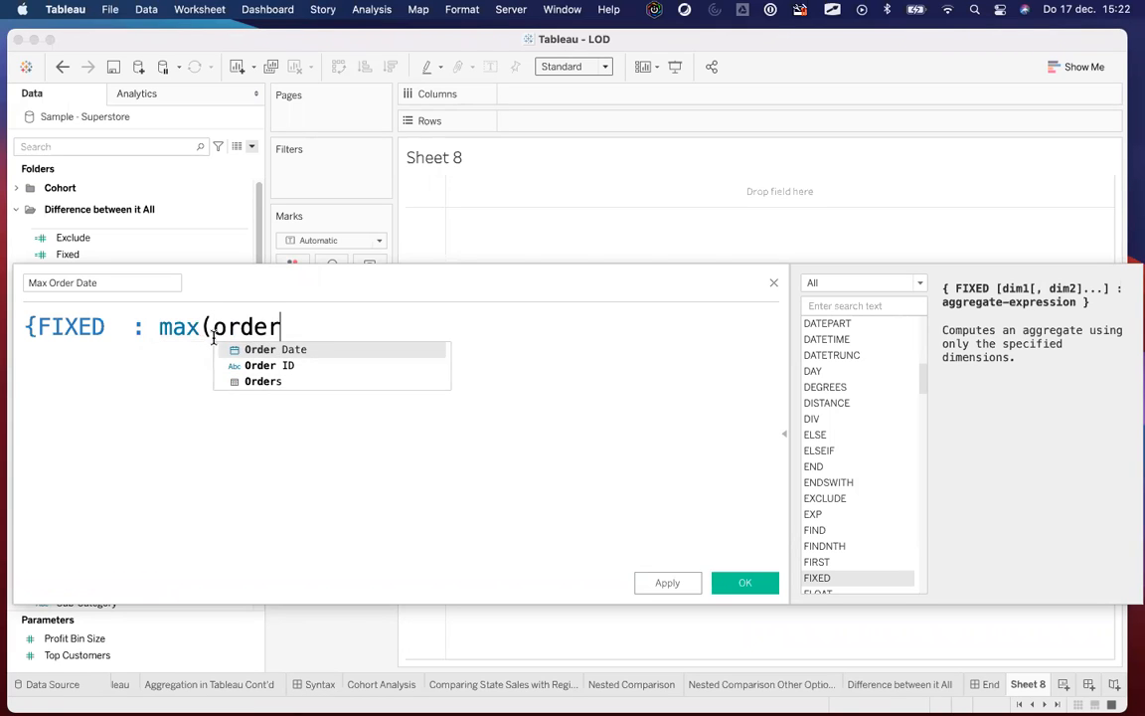
pyautogui.press('Return')
pyautogui.write(')}')
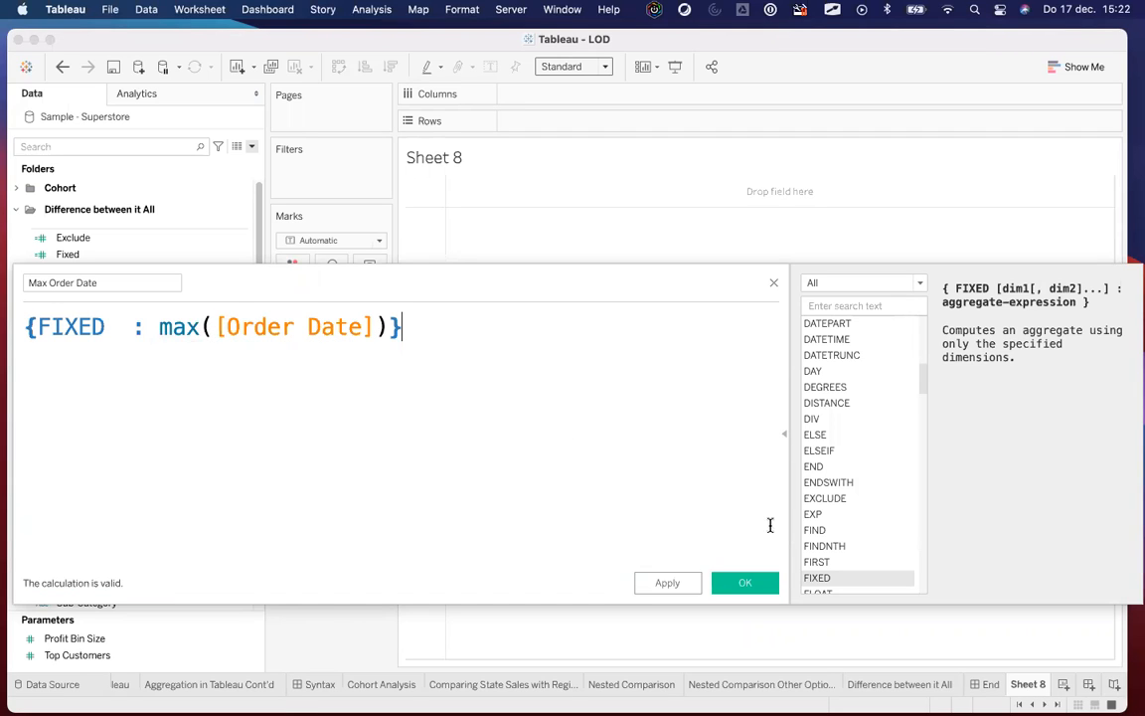
pyautogui.click(688, 584)
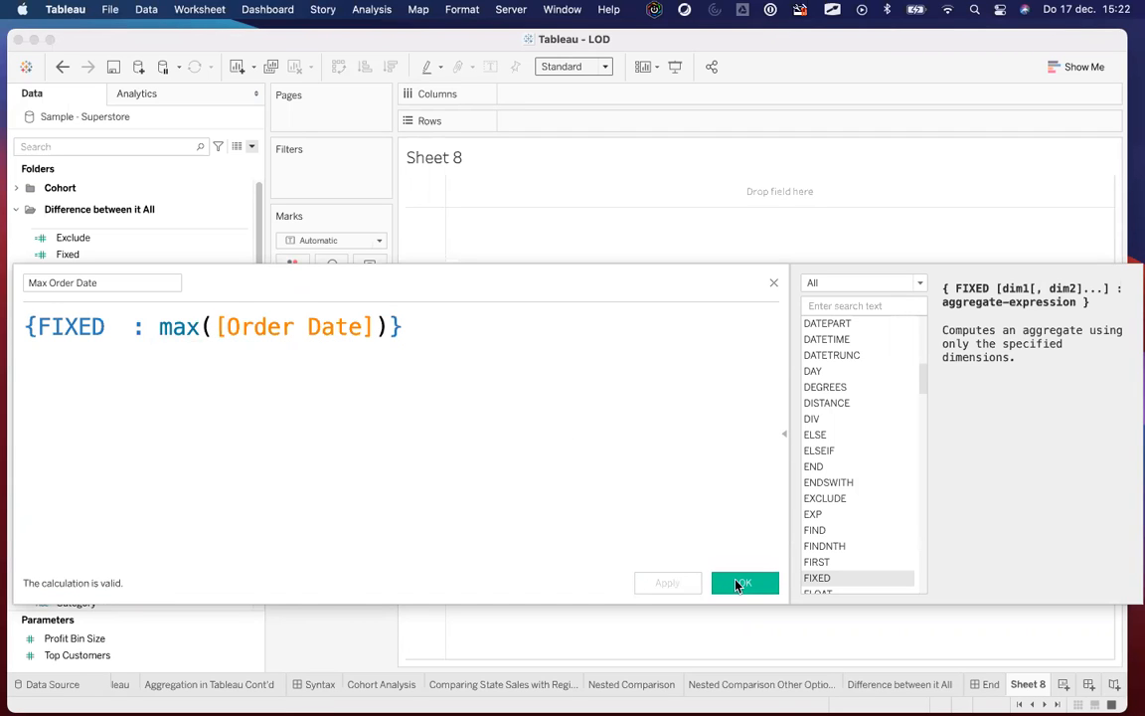
pyautogui.click(738, 583)
# Step: Search the data fields for max, place Max Order Date on Rows and show it as an exact date
pyautogui.click(106, 144)
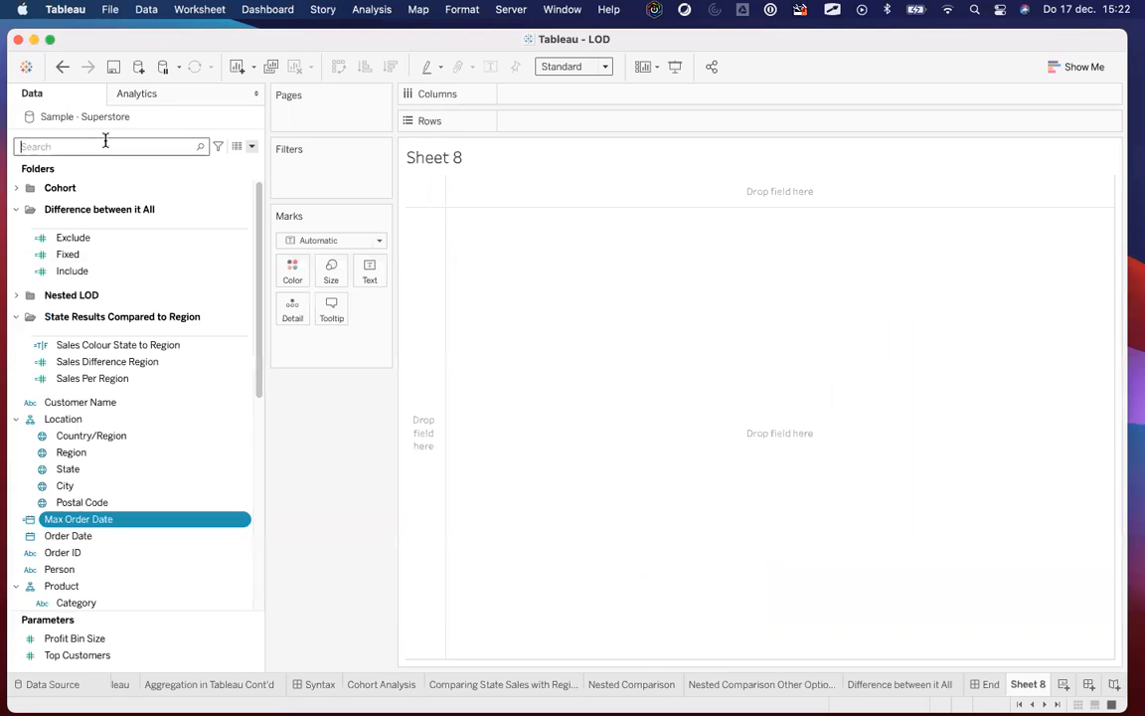
pyautogui.write('max')
pyautogui.moveTo(88, 290); pyautogui.dragTo(562, 125)
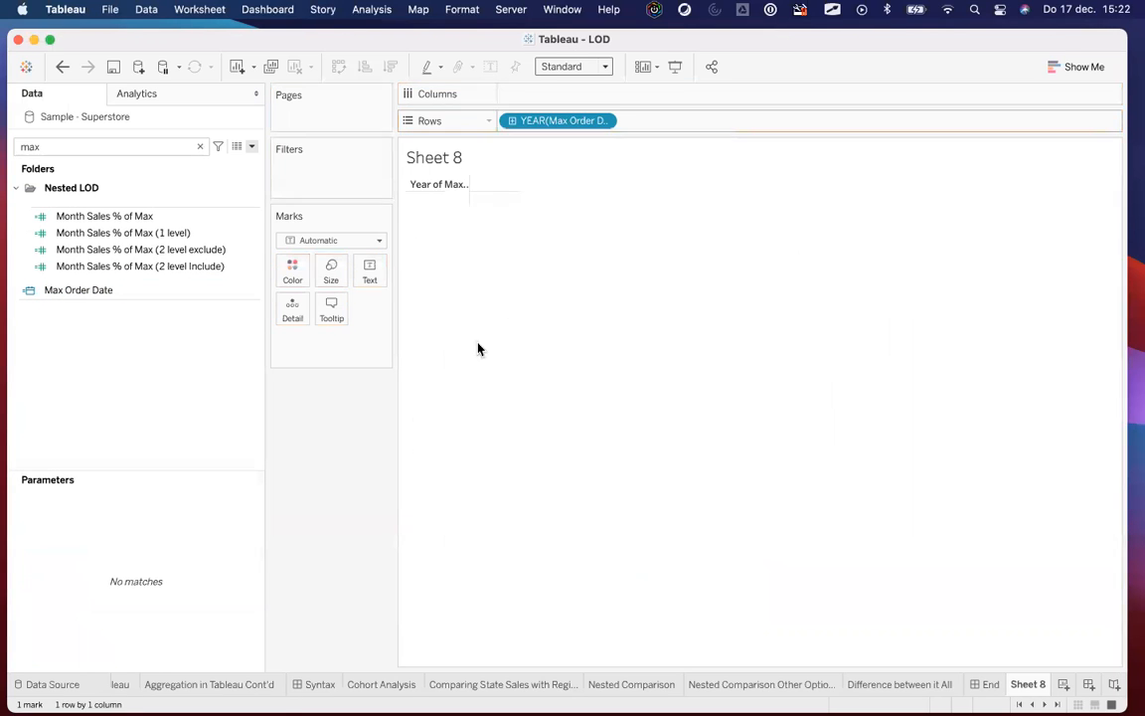
pyautogui.rightClick(541, 127)
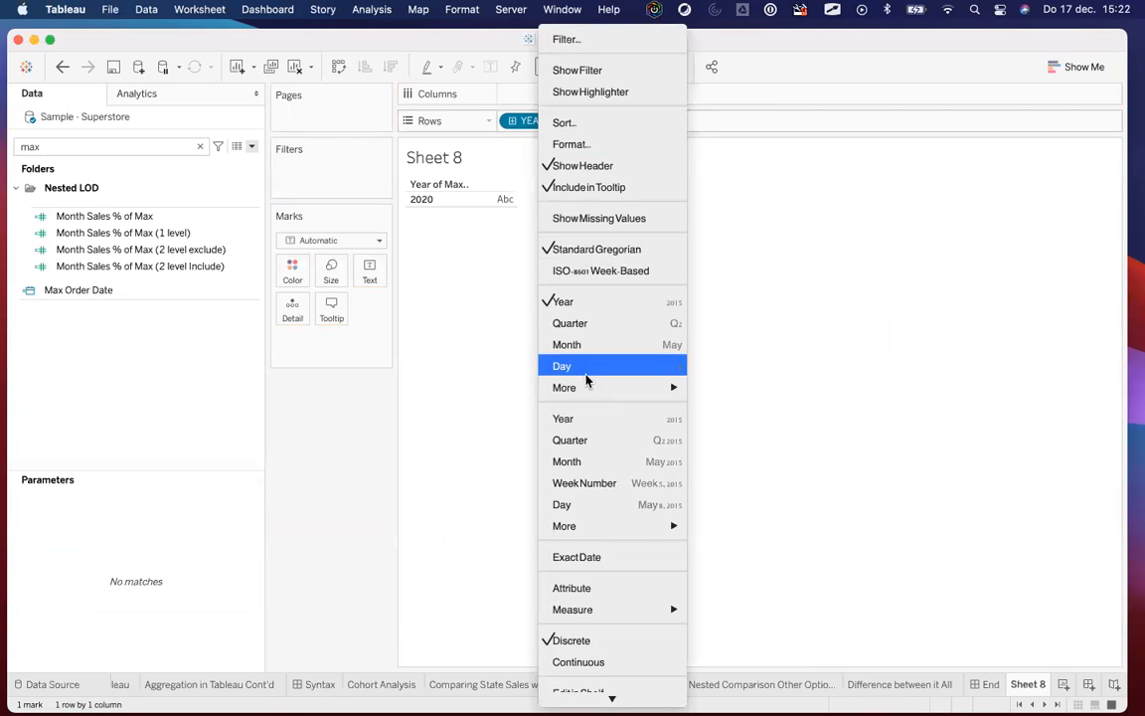
pyautogui.scroll(-2, 618, 534)
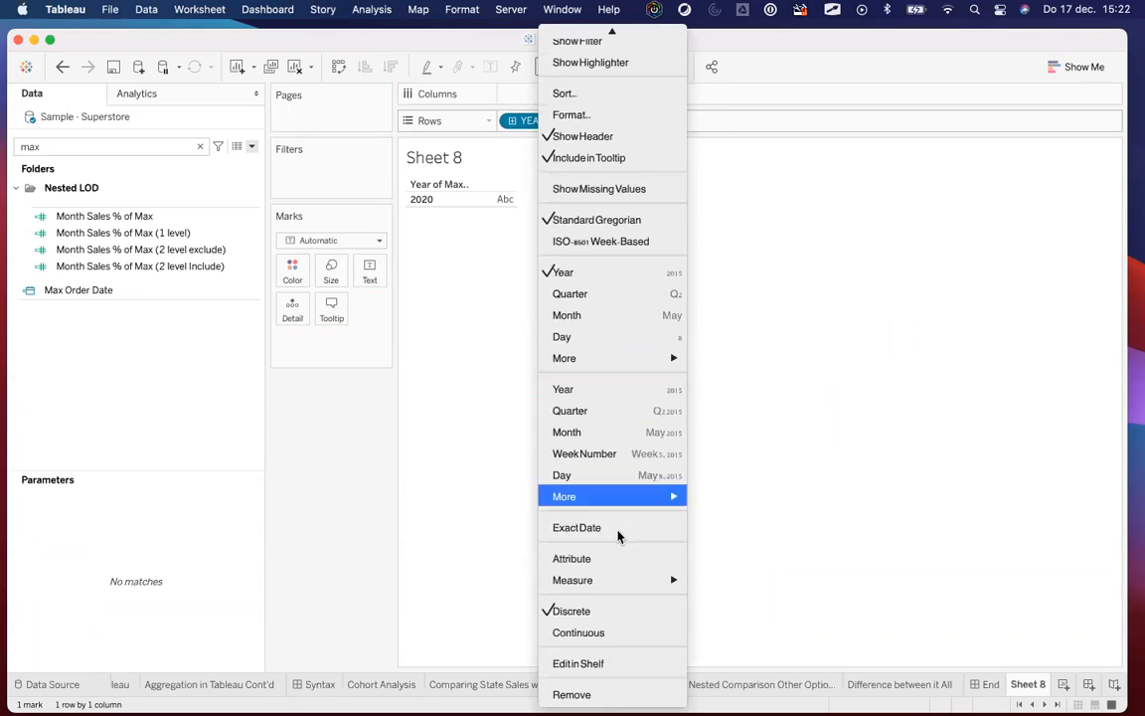
pyautogui.click(628, 530)
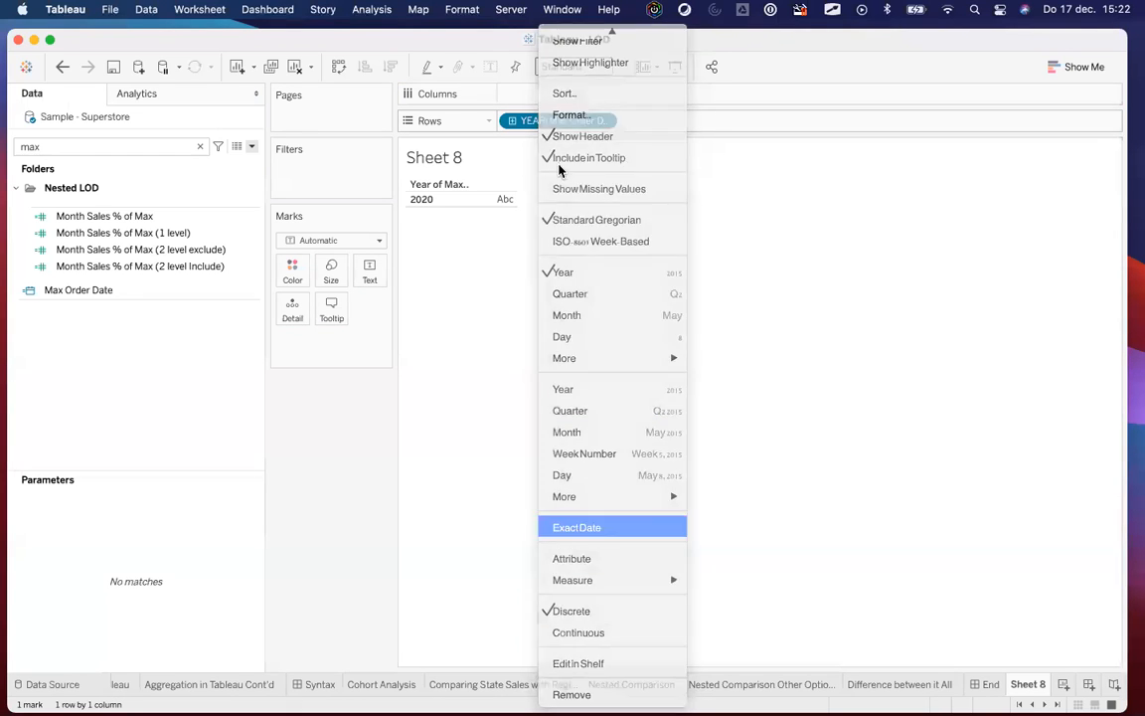
# Step: Make the Max Order Date field on Rows discrete
pyautogui.rightClick(555, 127)
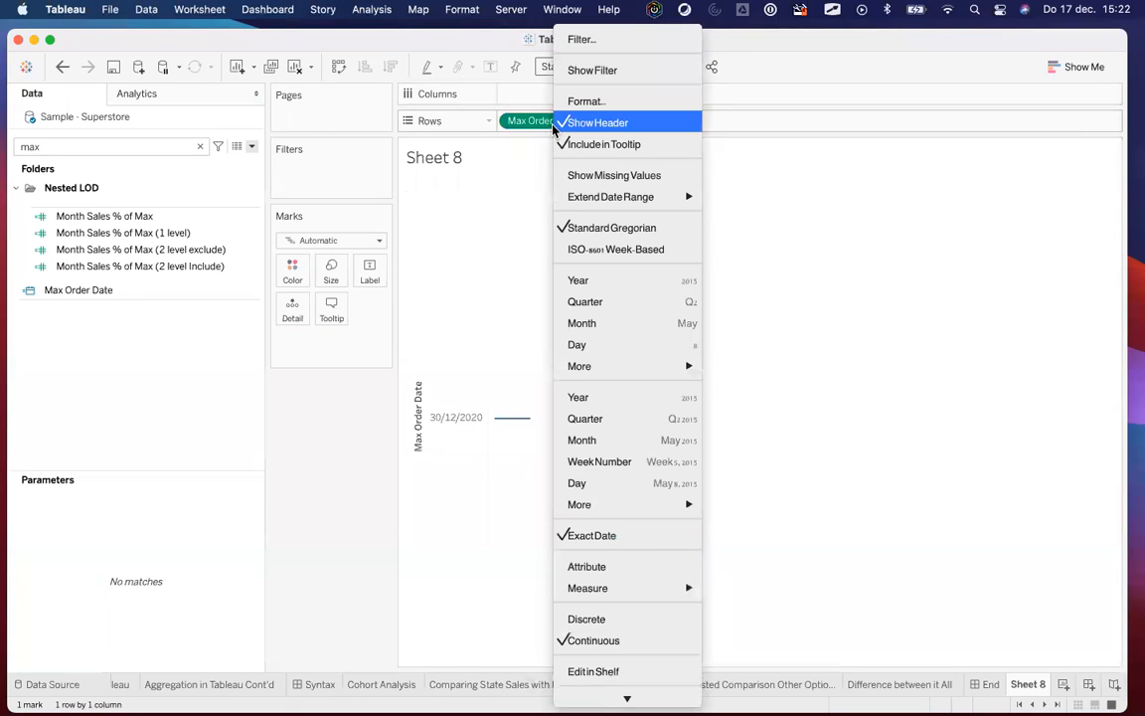
pyautogui.click(612, 619)
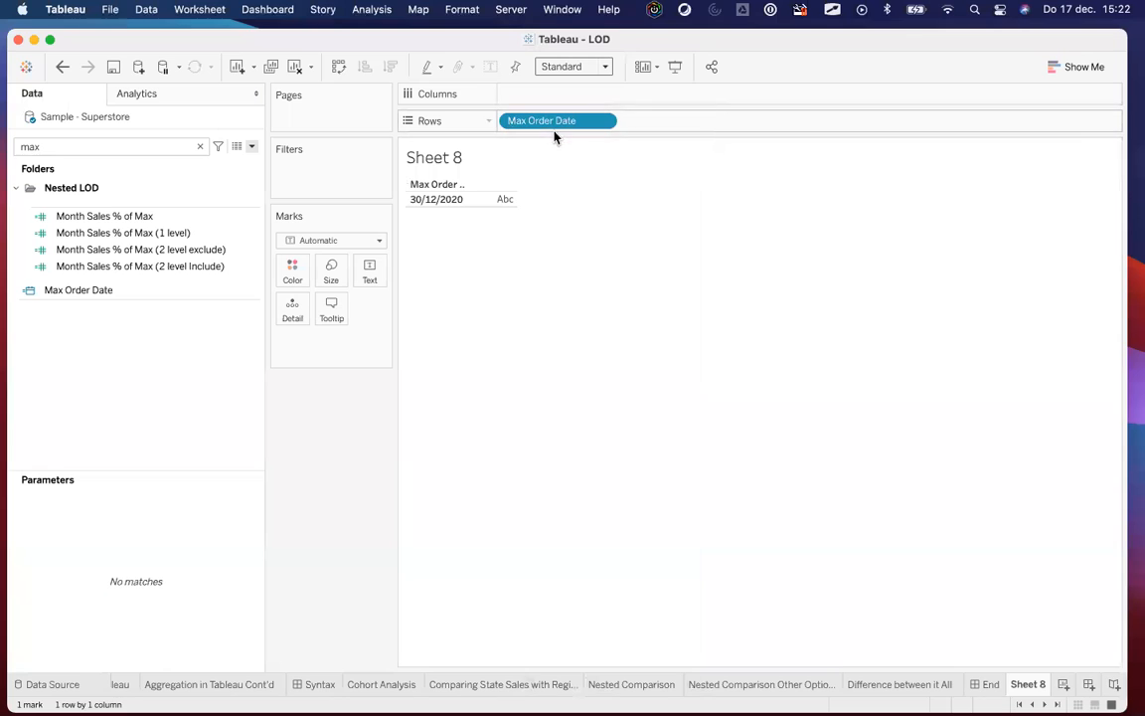
# Step: Search the data fields for orde and add an Order Date filter by years that keeps only 2017
pyautogui.doubleClick(89, 145)
pyautogui.write('orde')
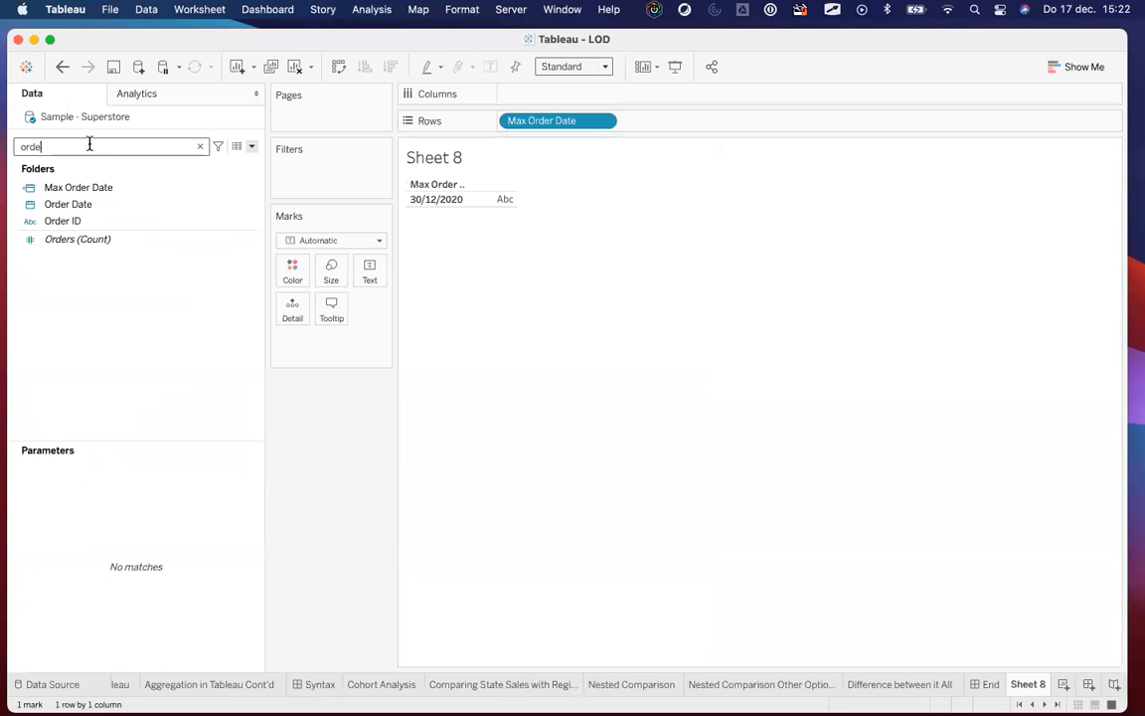
pyautogui.click(41, 205)
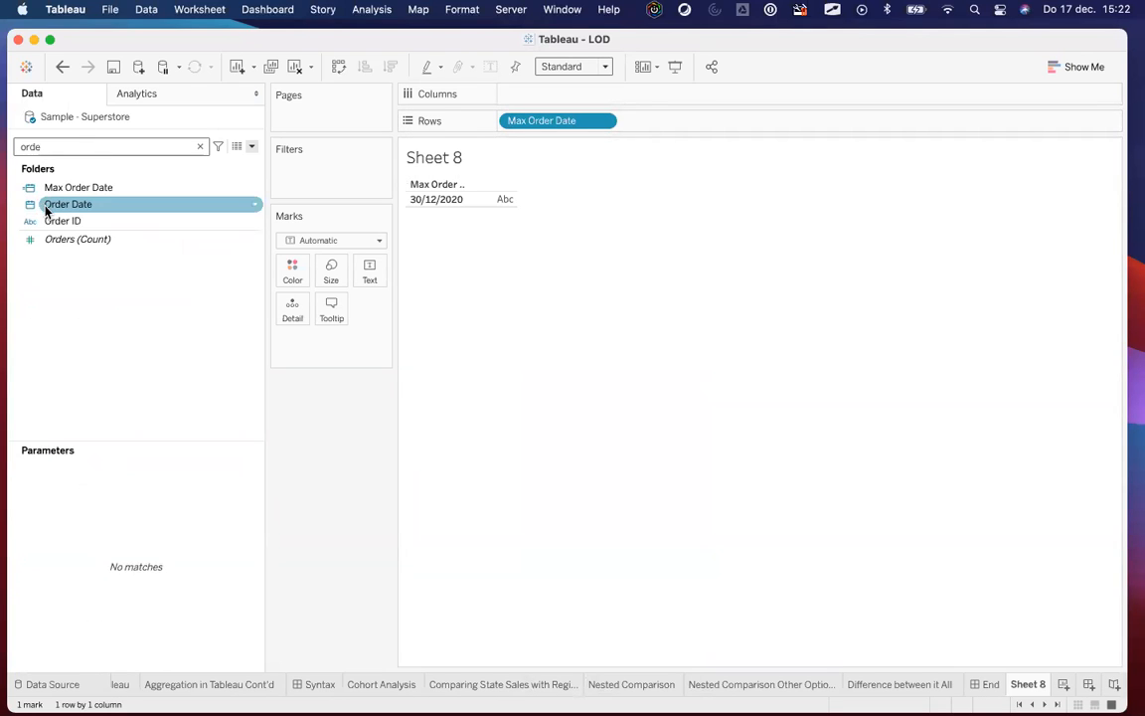
pyautogui.moveTo(41, 205); pyautogui.dragTo(297, 187)
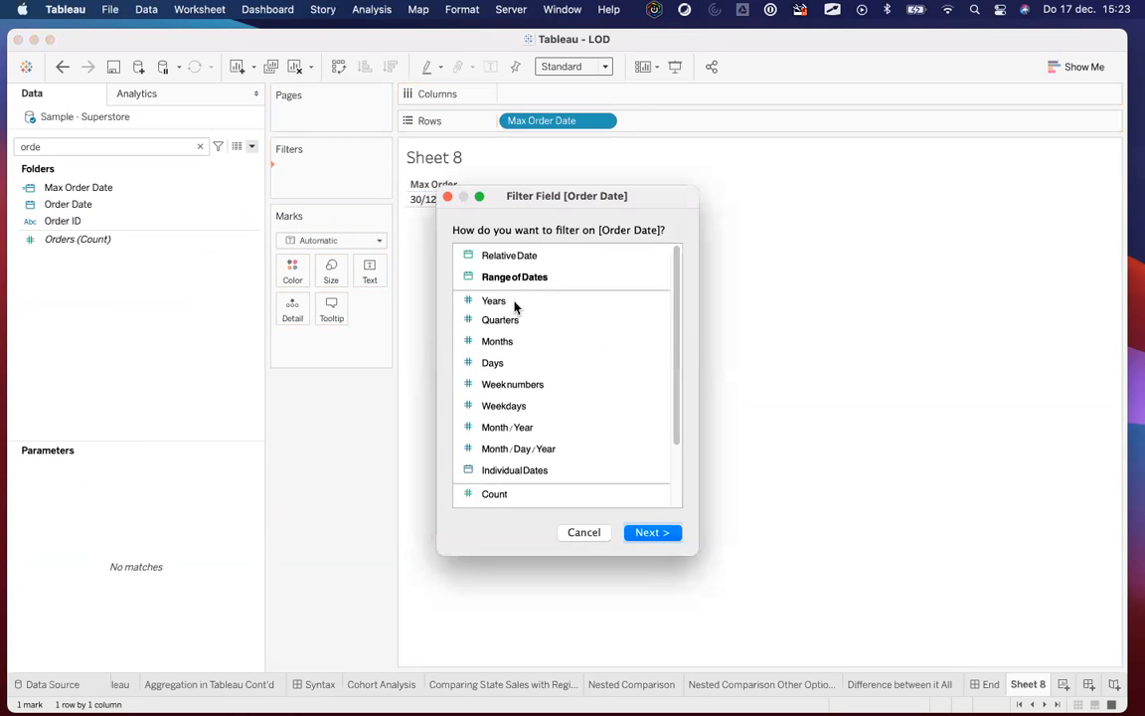
pyautogui.click(507, 302)
pyautogui.click(650, 533)
pyautogui.click(409, 199)
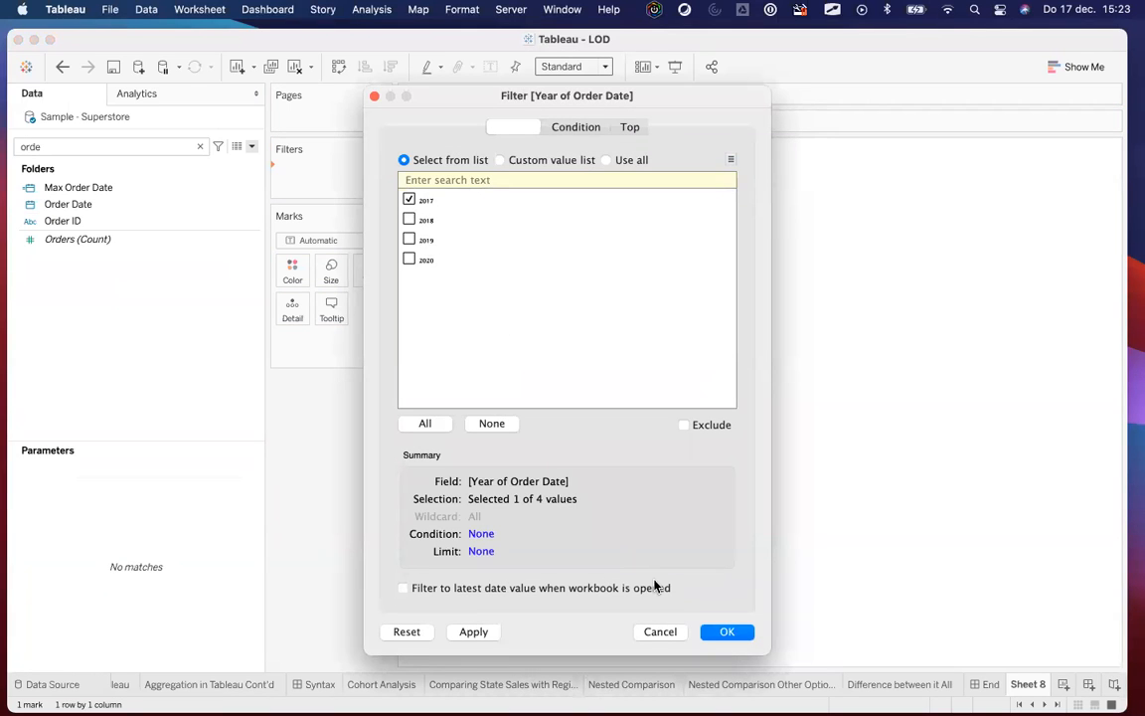
pyautogui.click(725, 632)
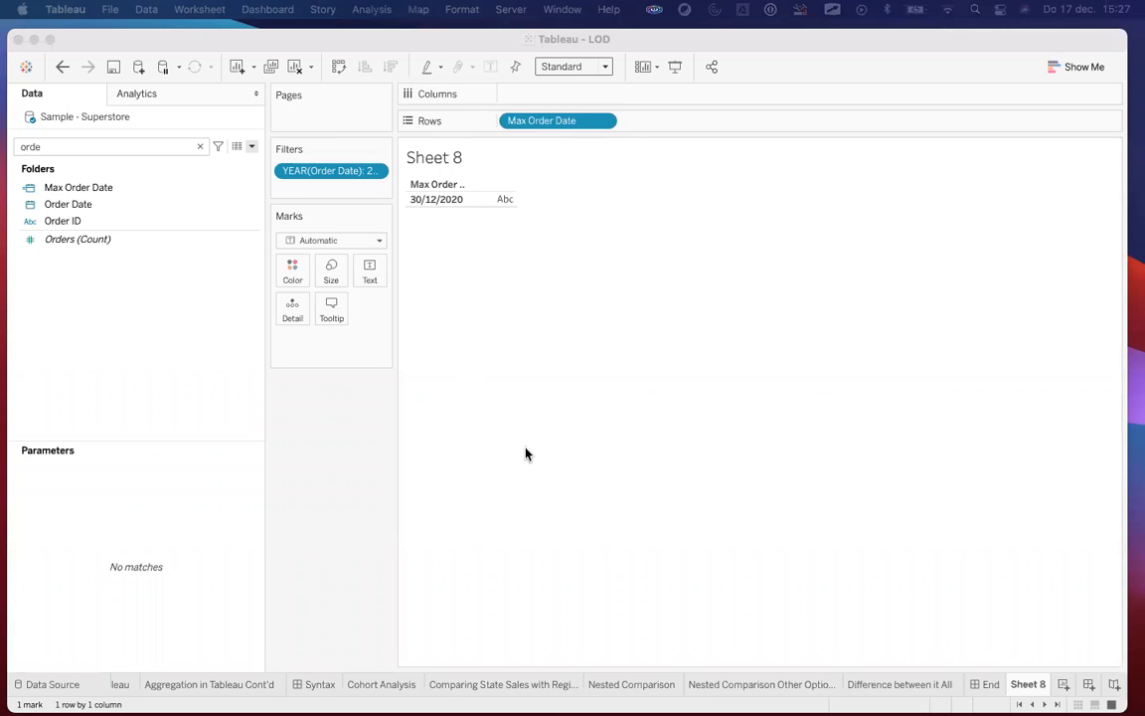
# Step: Open the Nested Comparison worksheet, clear the field search and make the data pane narrower
pyautogui.click(602, 685)
pyautogui.click(602, 685)
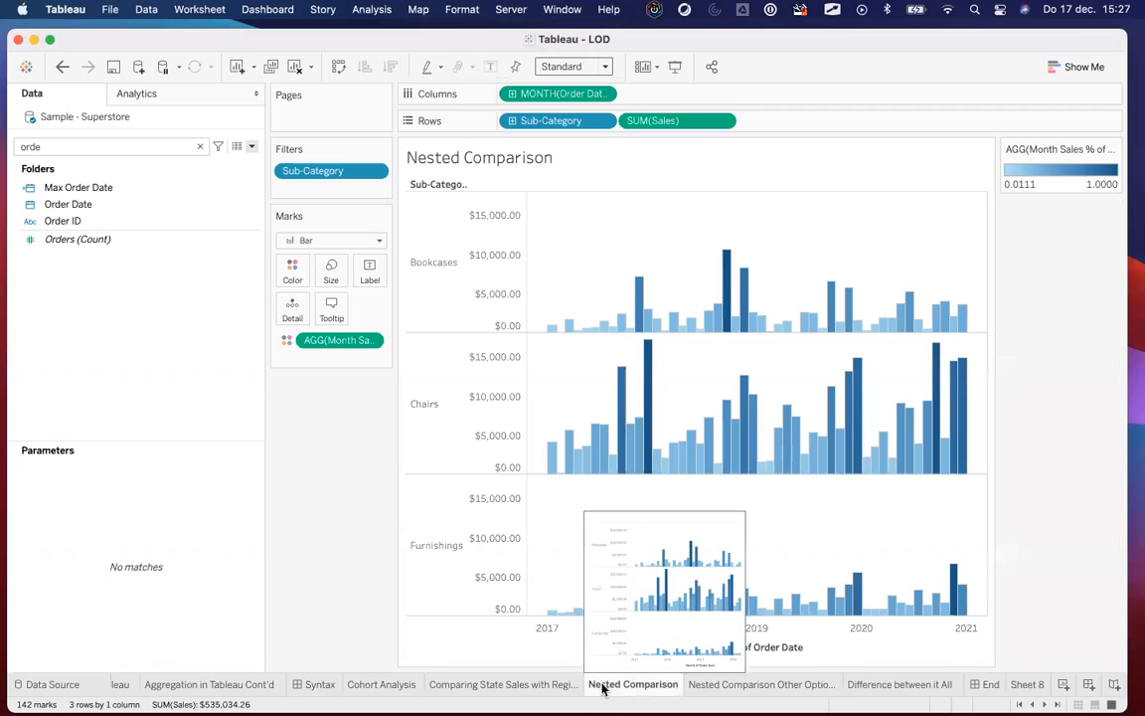
pyautogui.click(202, 147)
pyautogui.moveTo(265, 273); pyautogui.dragTo(165, 288)
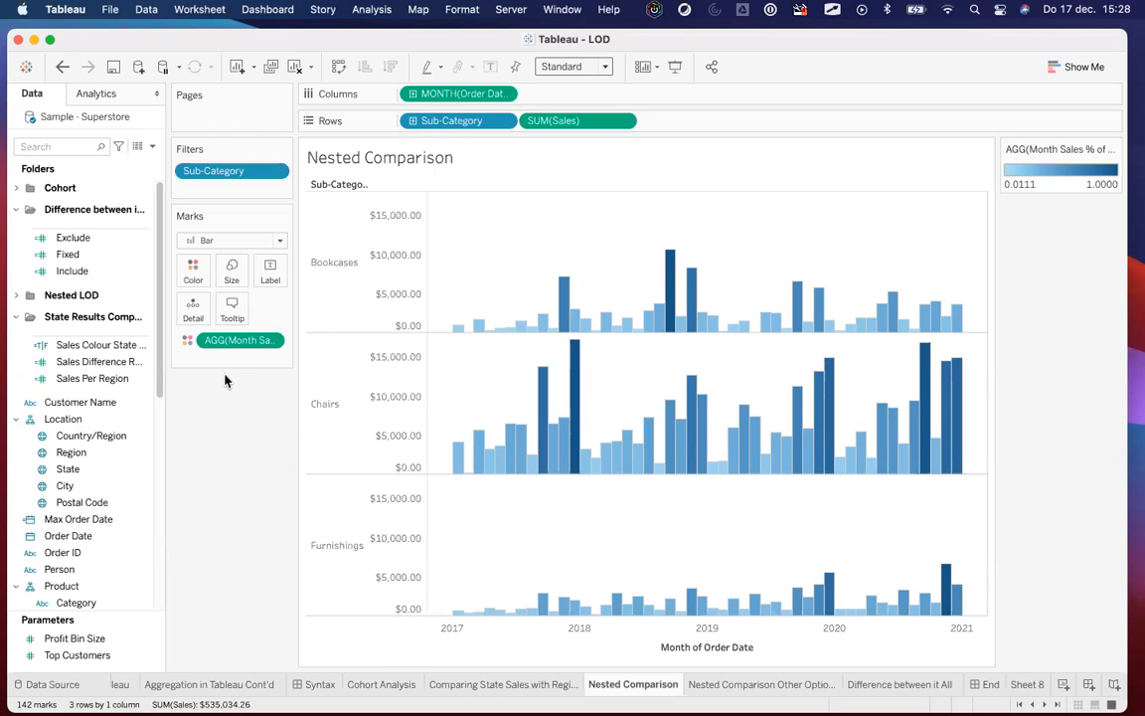
pyautogui.moveTo(165, 289); pyautogui.dragTo(213, 290)
# Step: Expand the Nested LOD folder and widen the Marks card until its full field names show
pyautogui.click(120, 270)
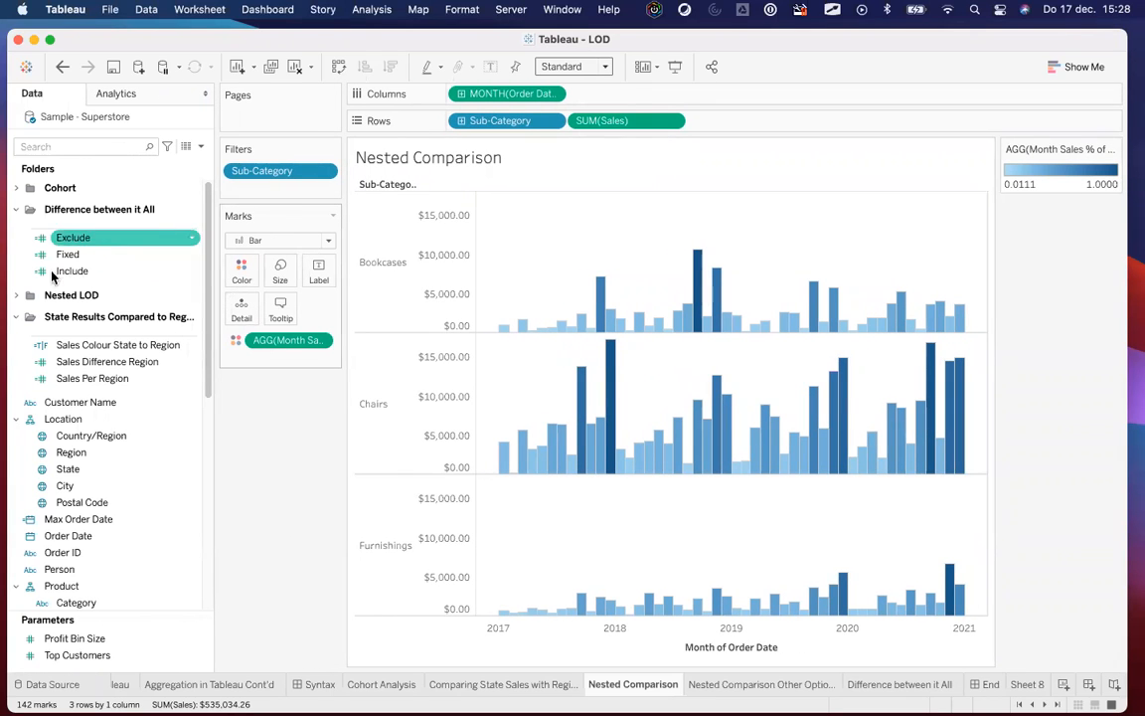
pyautogui.click(18, 294)
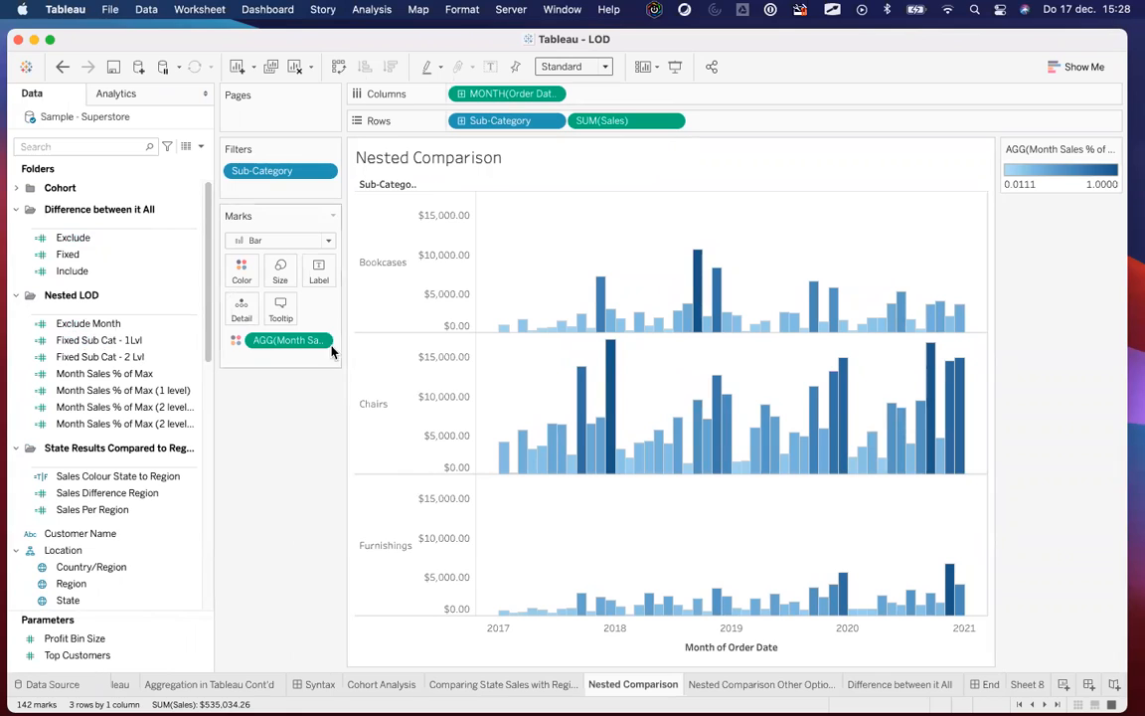
pyautogui.moveTo(345, 335); pyautogui.dragTo(448, 331)
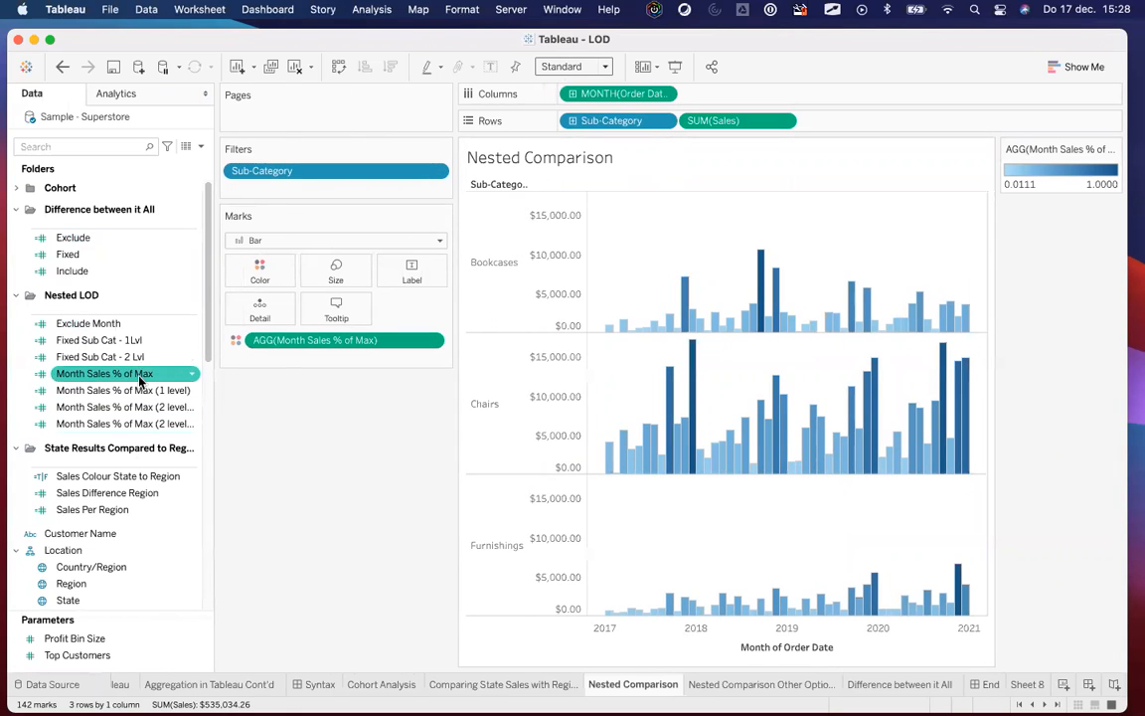
# Step: Open the Month Sales % of Max calculation for editing and start a new line before ATTR, with the formula text enlarged
pyautogui.rightClick(137, 373)
pyautogui.click(211, 146)
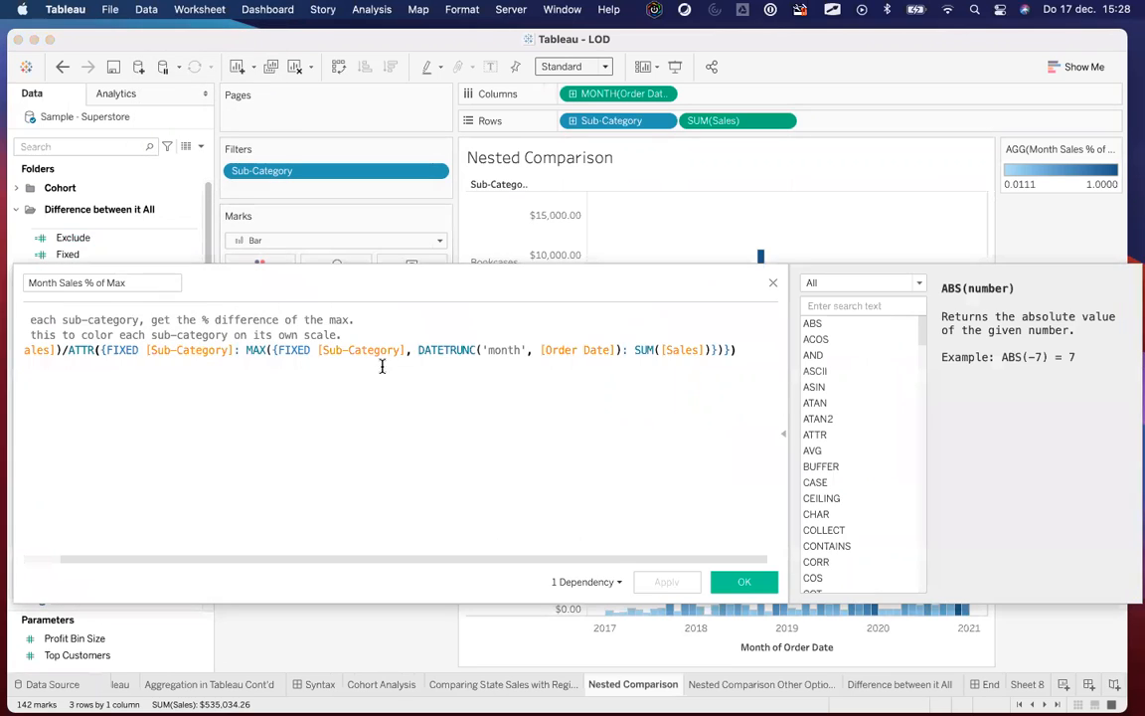
pyautogui.moveTo(384, 272); pyautogui.dragTo(394, 199)
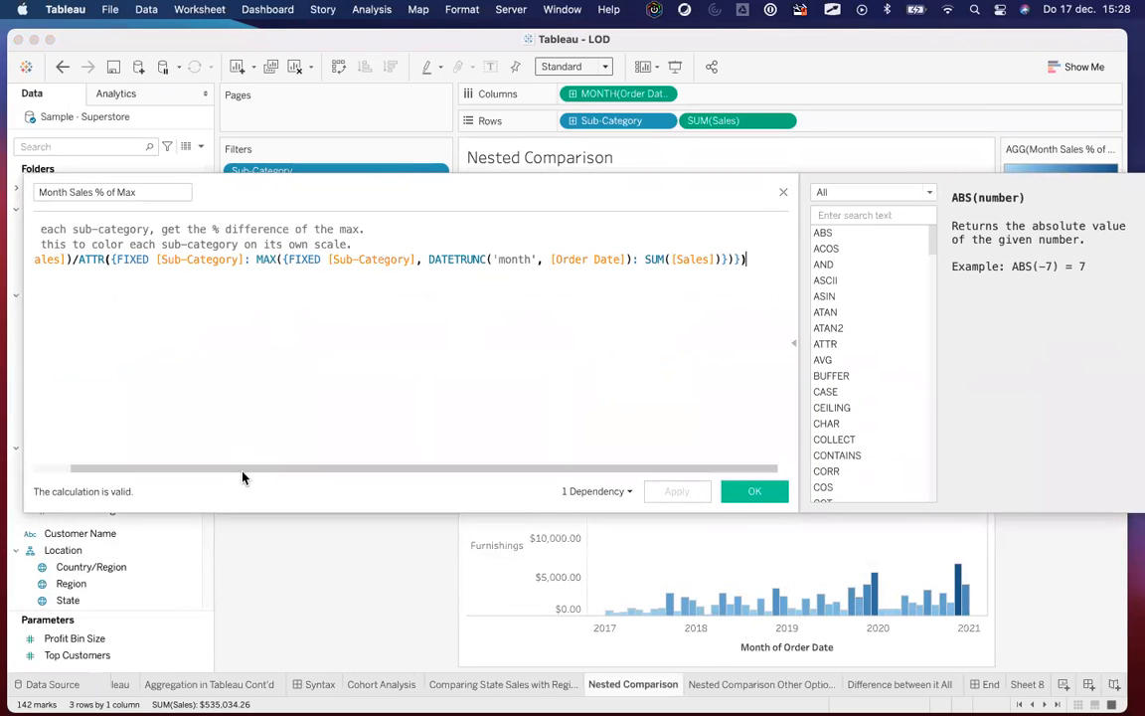
pyautogui.moveTo(243, 471); pyautogui.dragTo(171, 461)
pyautogui.click(116, 258)
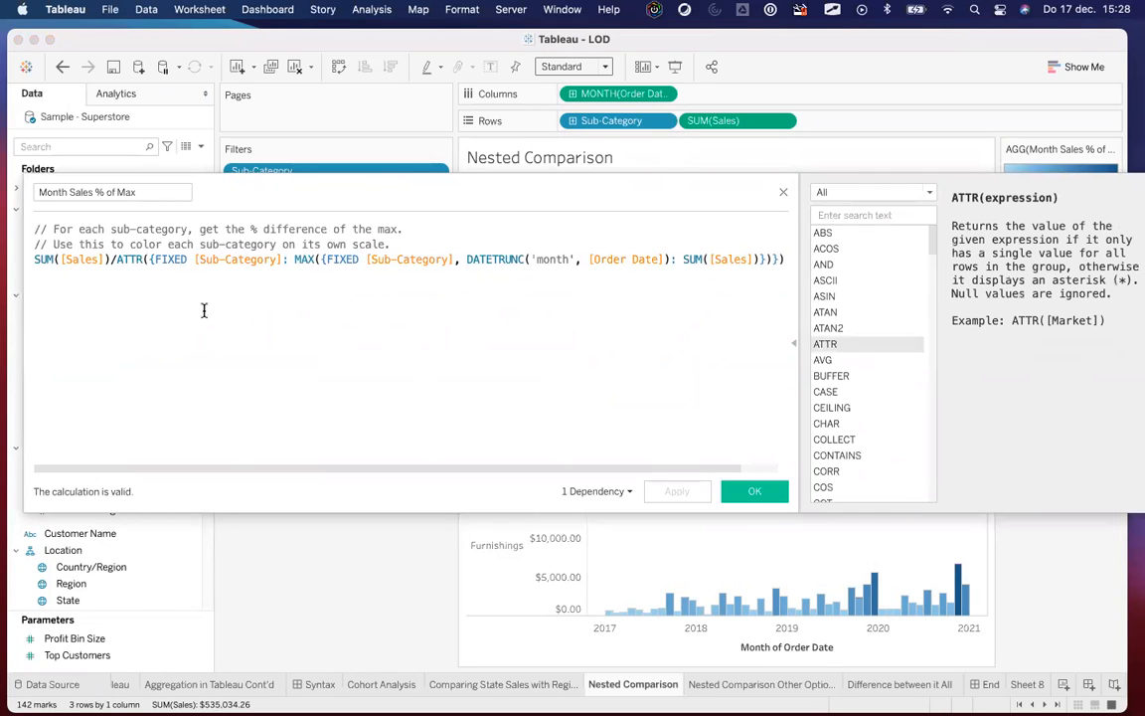
pyautogui.press('Return')
pyautogui.scroll(2, 204, 311)
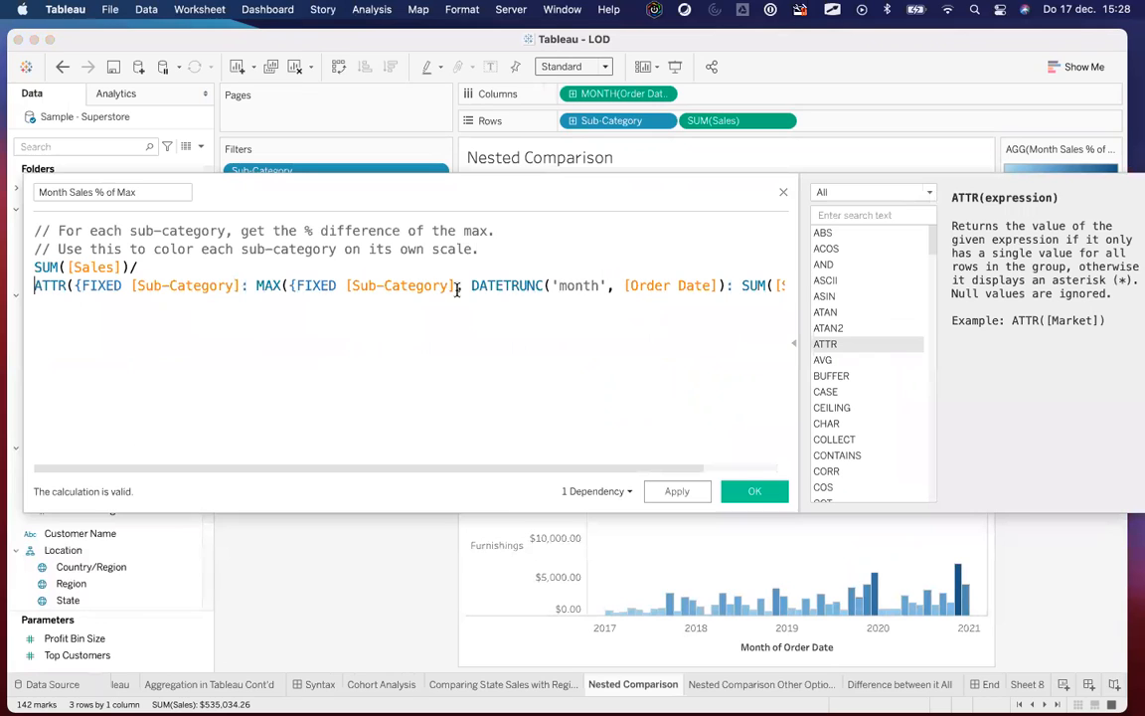
# Step: Break the formula so that MAX and DATETRUNC each start on their own line
pyautogui.click(255, 285)
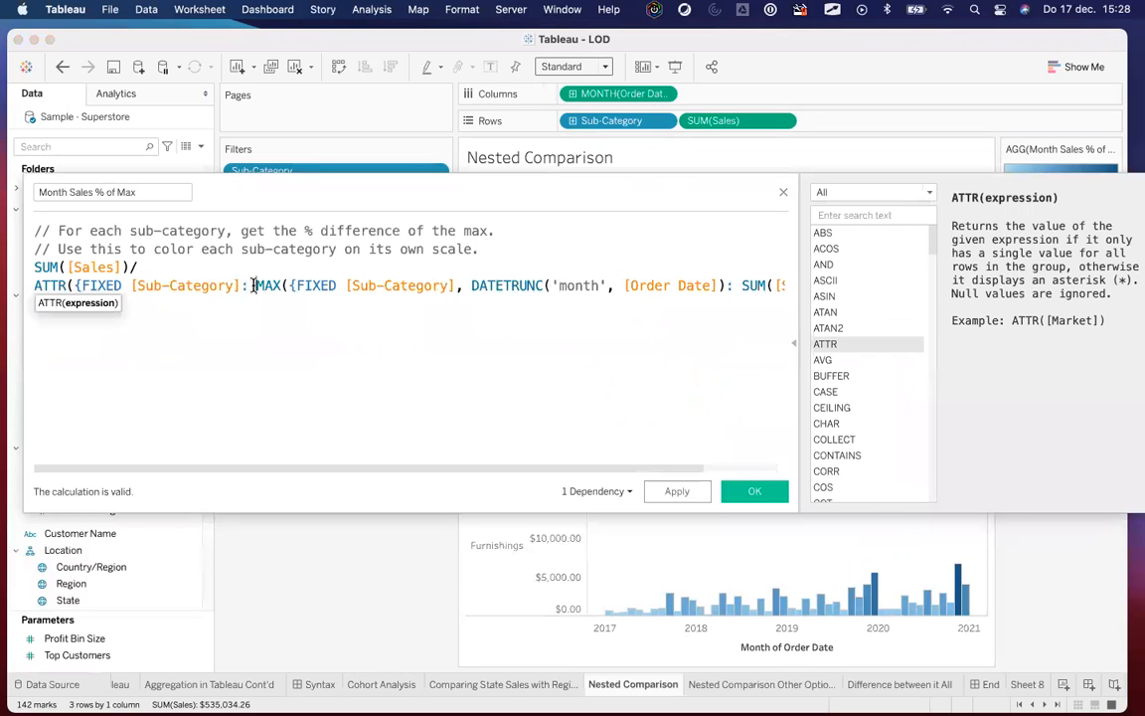
pyautogui.press('Return')
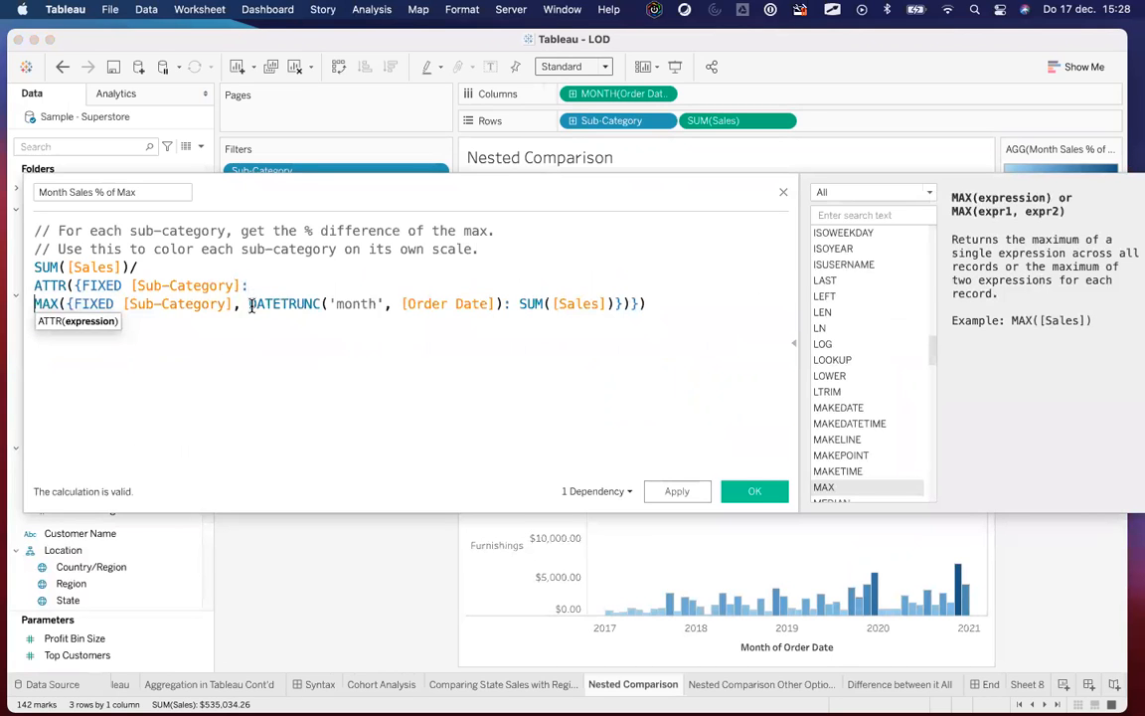
pyautogui.click(248, 306)
pyautogui.press('Return')
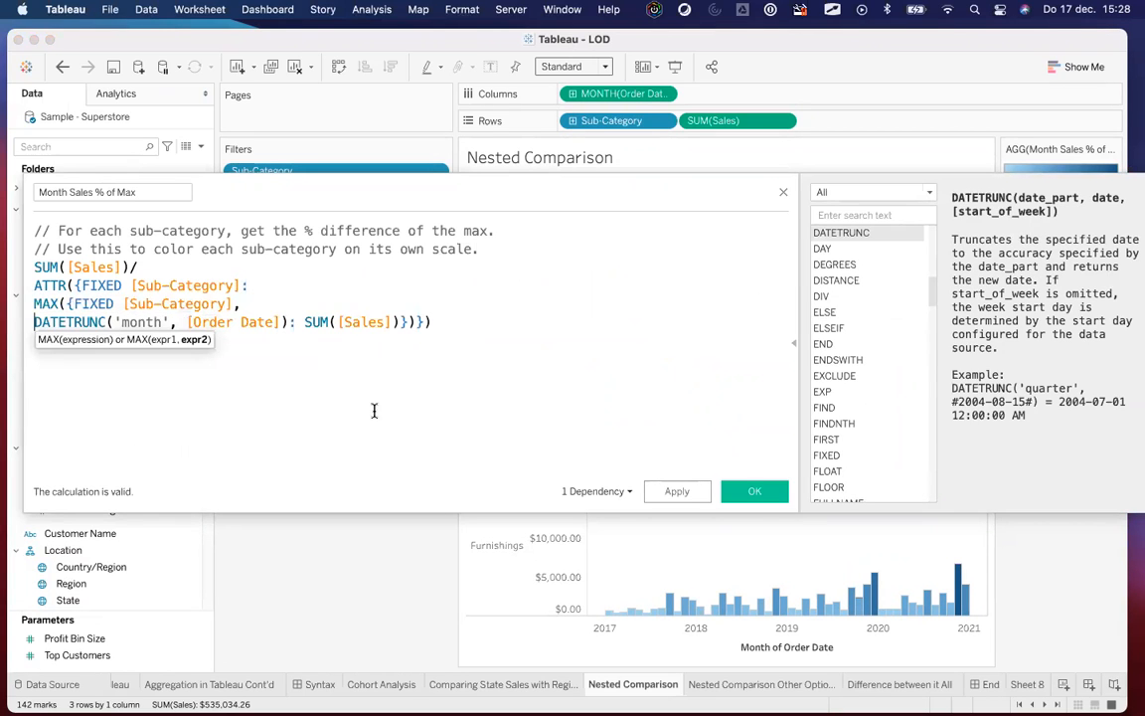
# Step: Put the closing brackets after SUM([Sales]) on two separate lines, one brace and parenthesis pair per line
pyautogui.click(398, 321)
pyautogui.press('Return')
pyautogui.press('Right')
pyautogui.press('Right')
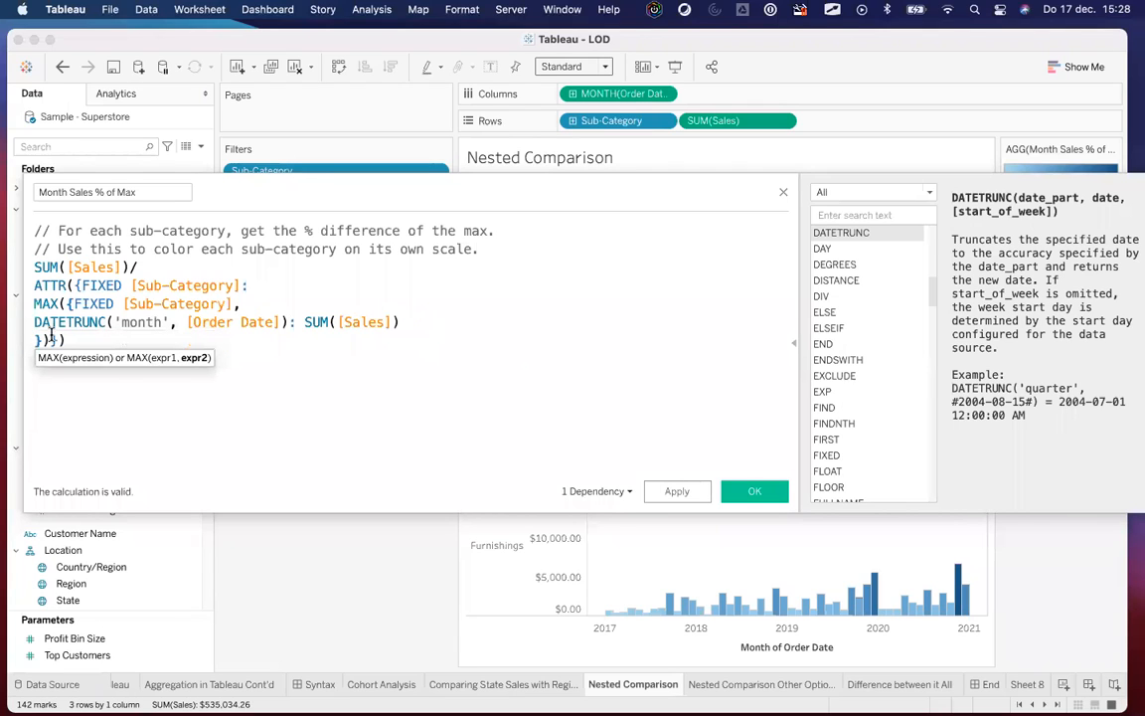
pyautogui.press('Return')
# Step: Move the inner FIXED [Sub-Category] expression onto its own line below MAX
pyautogui.press('Up')
pyautogui.press('Up')
pyautogui.press('Up')
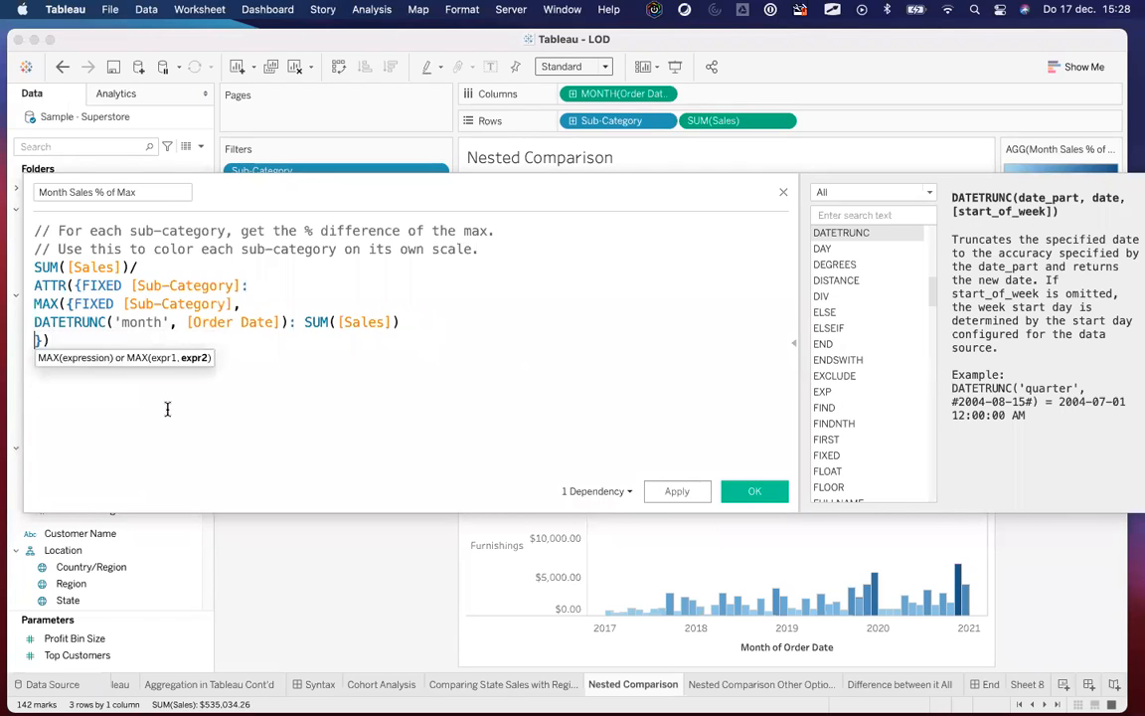
pyautogui.press('Right')
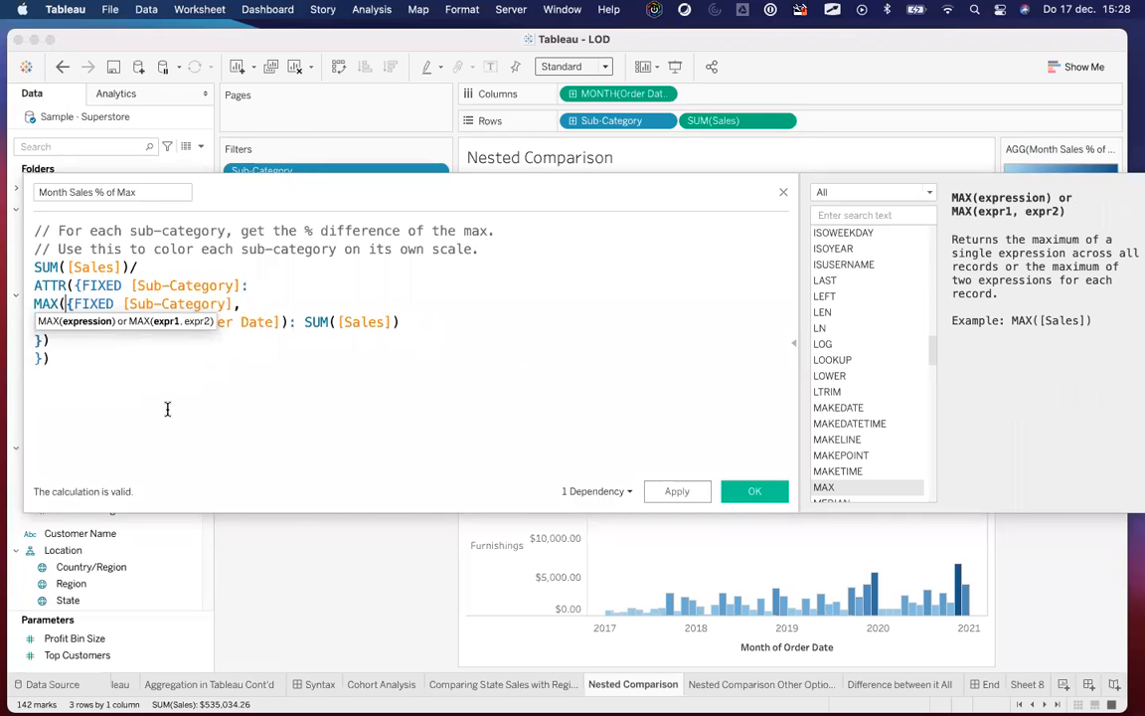
pyautogui.press('Return')
pyautogui.press('Down')
pyautogui.press('Down')
pyautogui.press('Down')
pyautogui.press('Up')
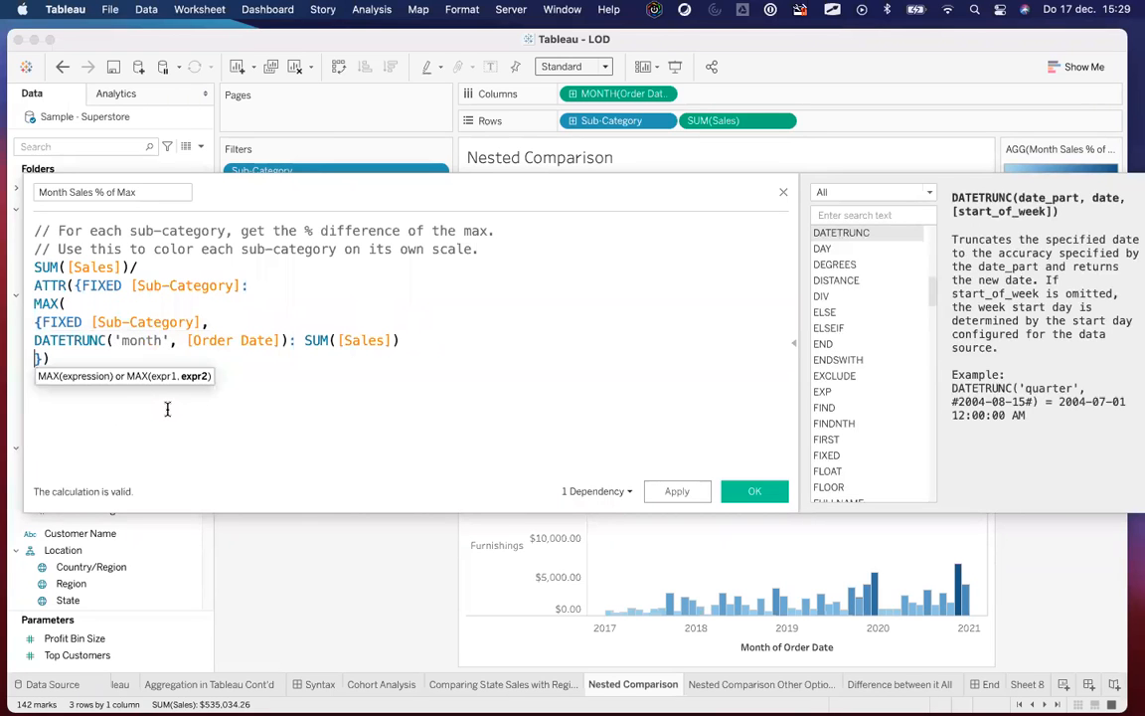
pyautogui.press('Up')
# Step: Examine the outer and inner FIXED expressions beside the Nested Comparison chart, and close the calculation without saving
pyautogui.moveTo(498, 358); pyautogui.dragTo(450, 325)
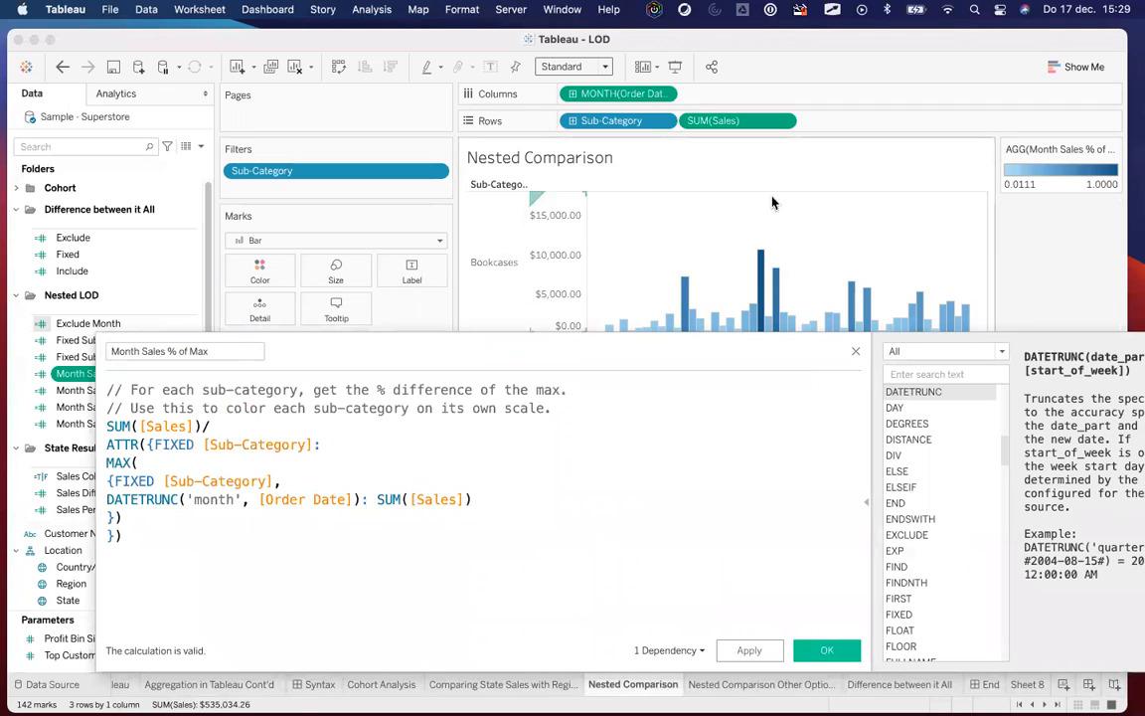
pyautogui.moveTo(642, 358); pyautogui.dragTo(640, 399)
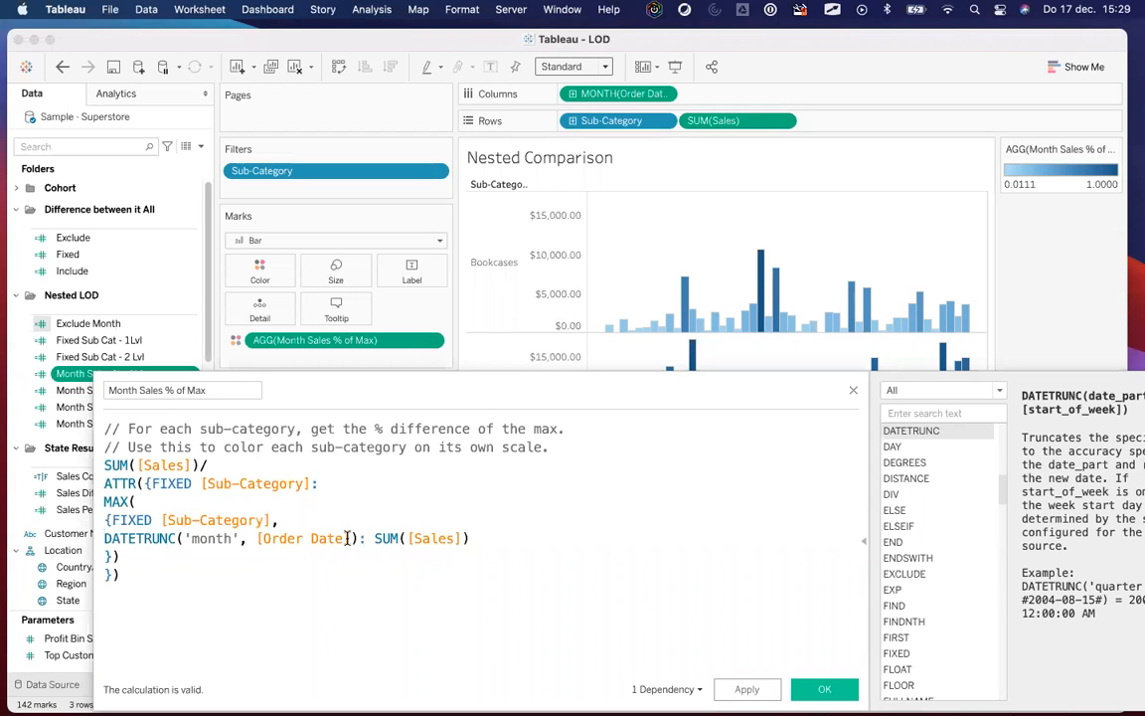
pyautogui.click(225, 483)
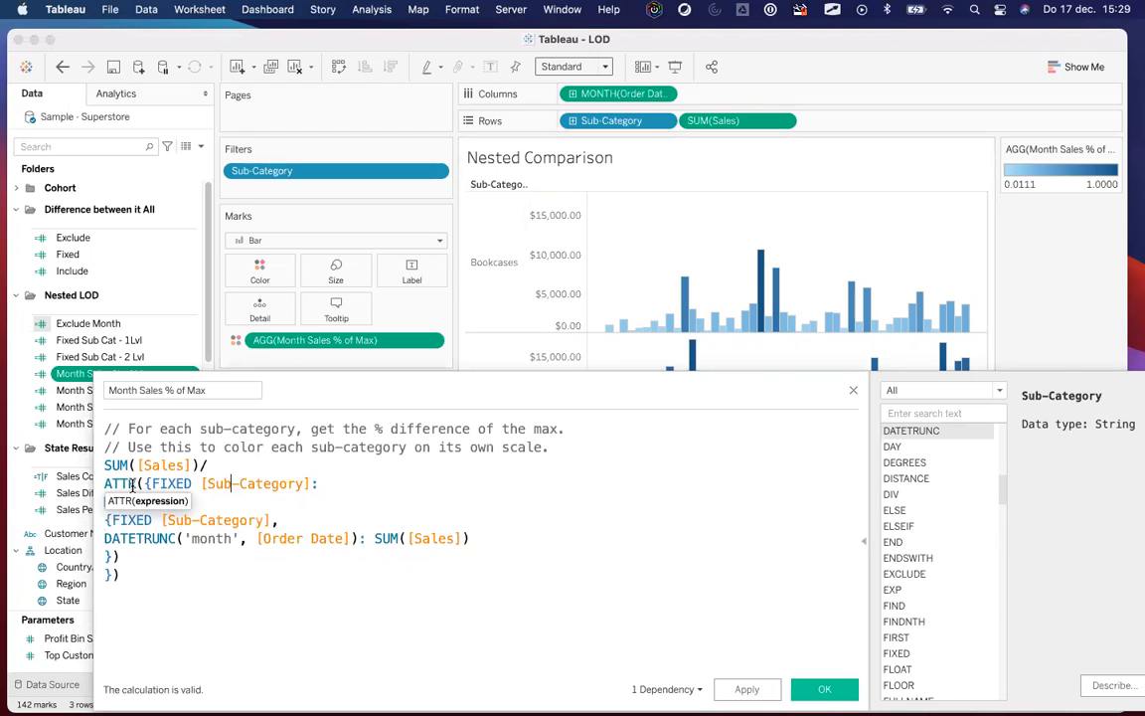
pyautogui.click(162, 587)
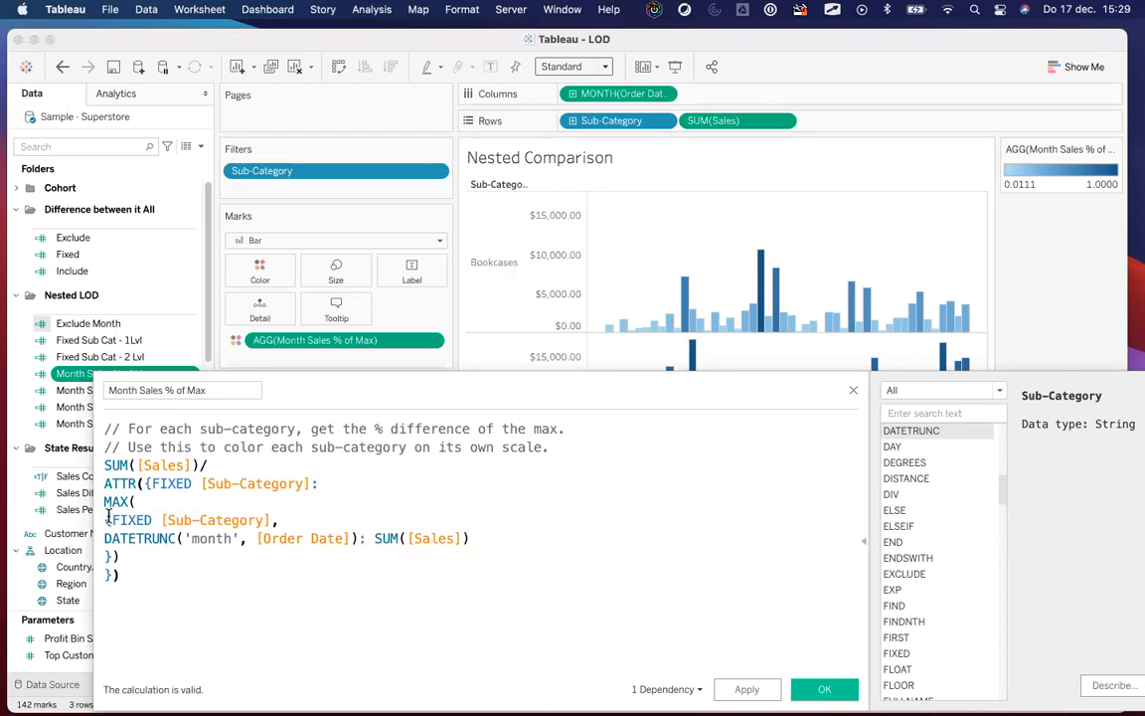
pyautogui.moveTo(104, 520); pyautogui.dragTo(422, 556)
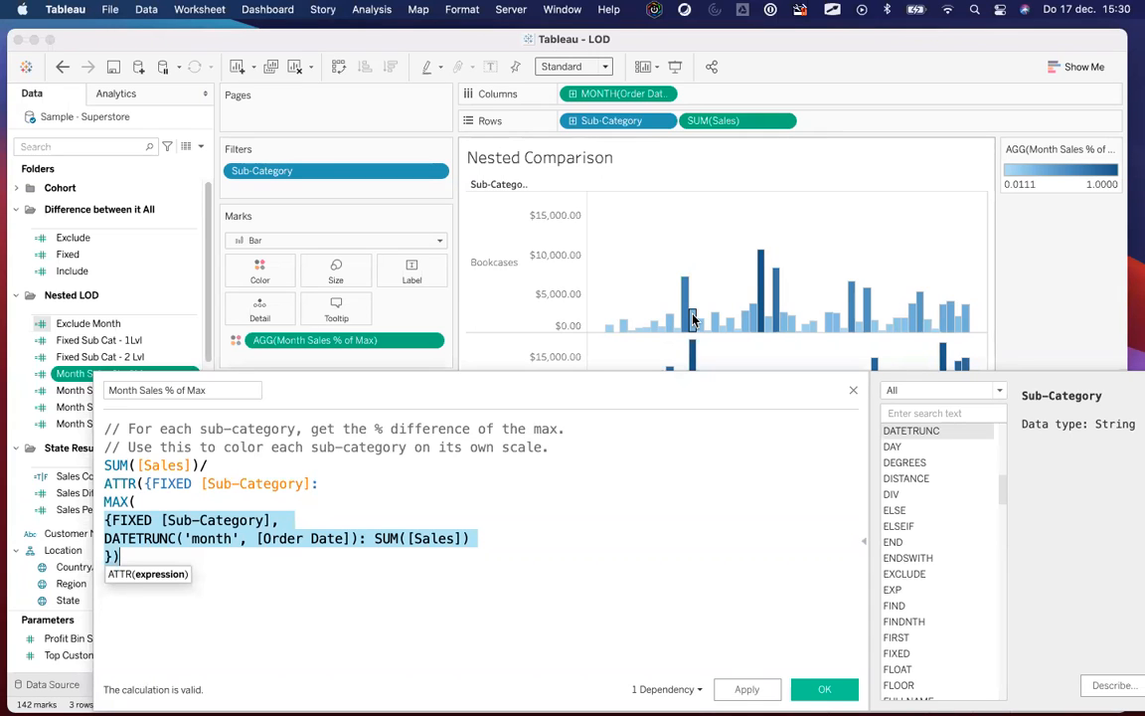
pyautogui.click(853, 389)
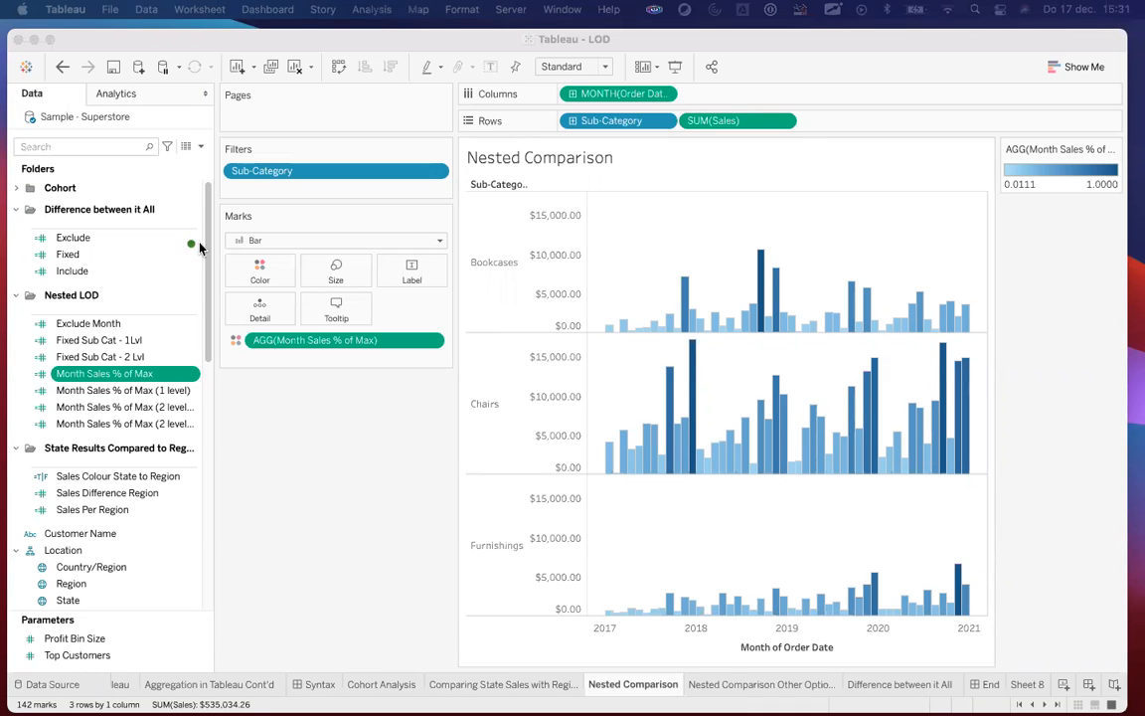
# Step: Open the Month Sales % of Max calculation for editing and start a new line before MAX
pyautogui.rightClick(157, 376)
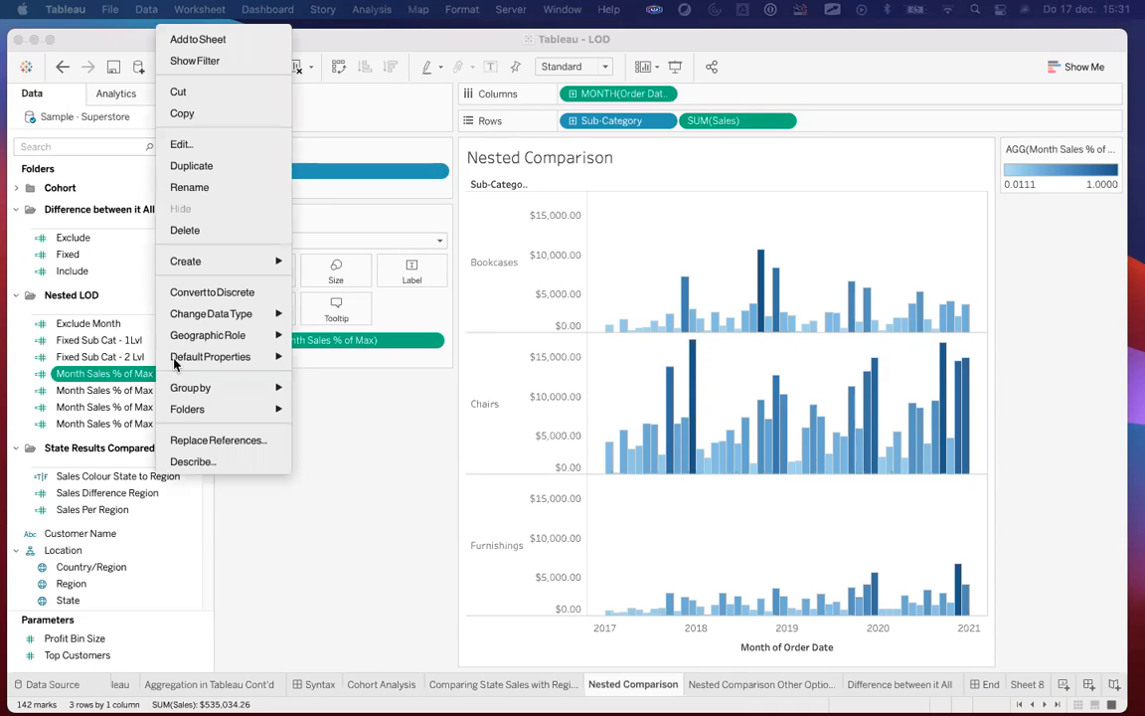
pyautogui.click(206, 146)
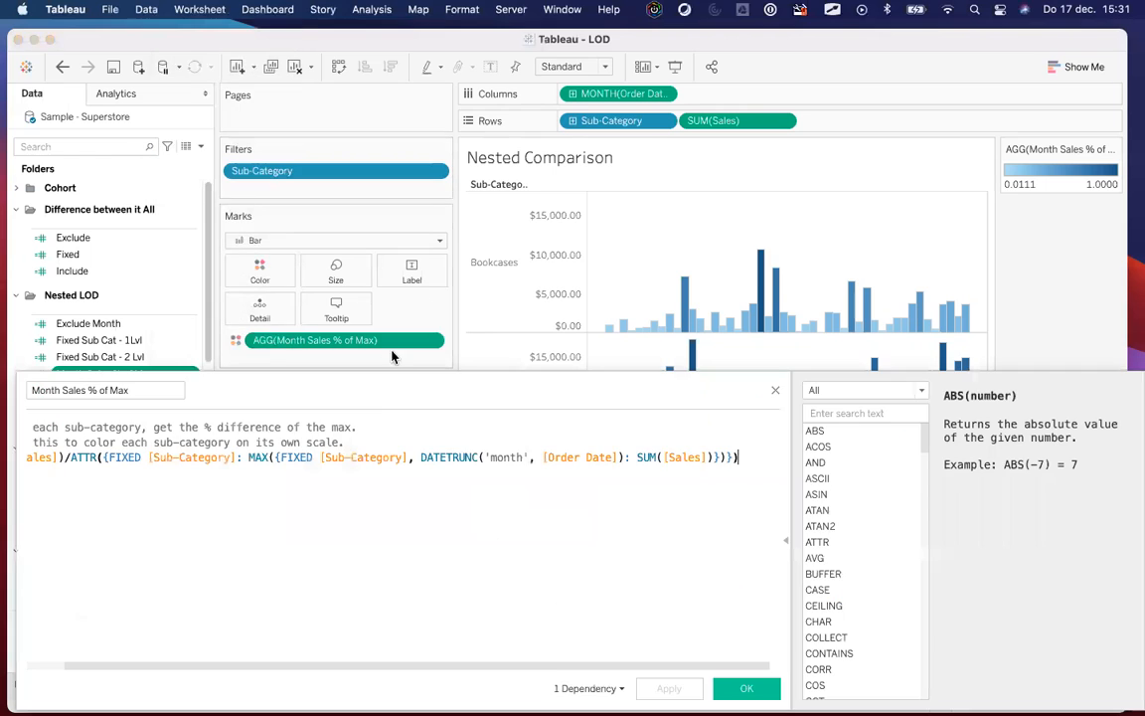
pyautogui.moveTo(475, 389); pyautogui.dragTo(380, 159)
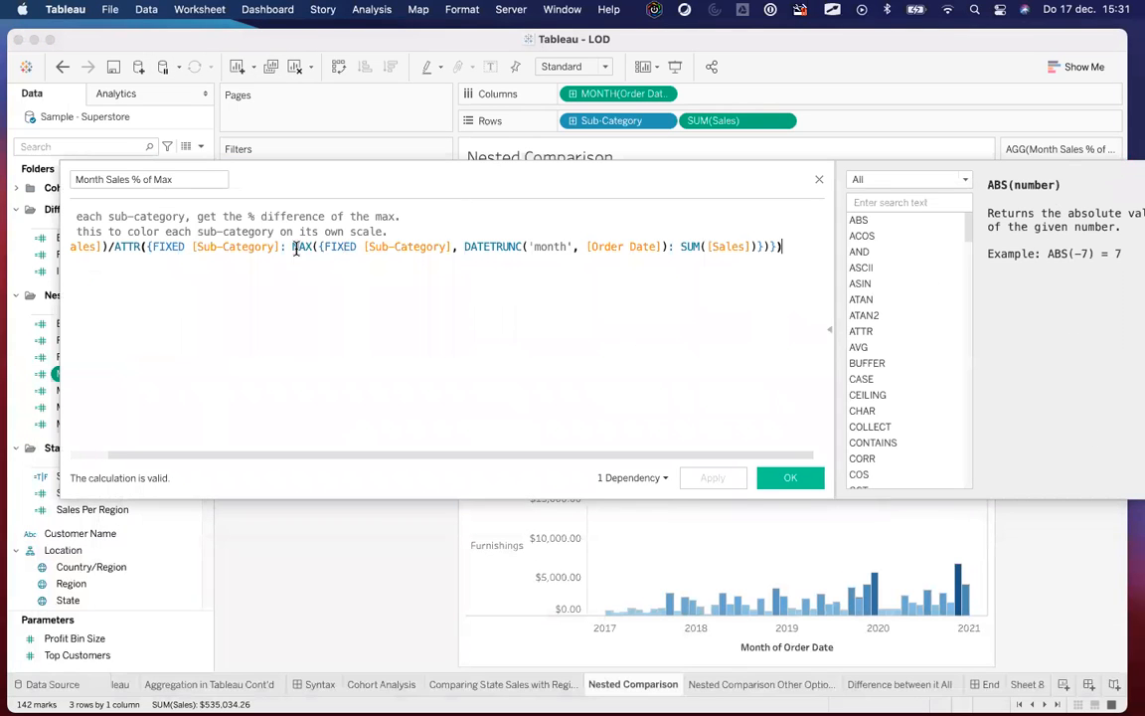
pyautogui.click(295, 248)
pyautogui.press('Return')
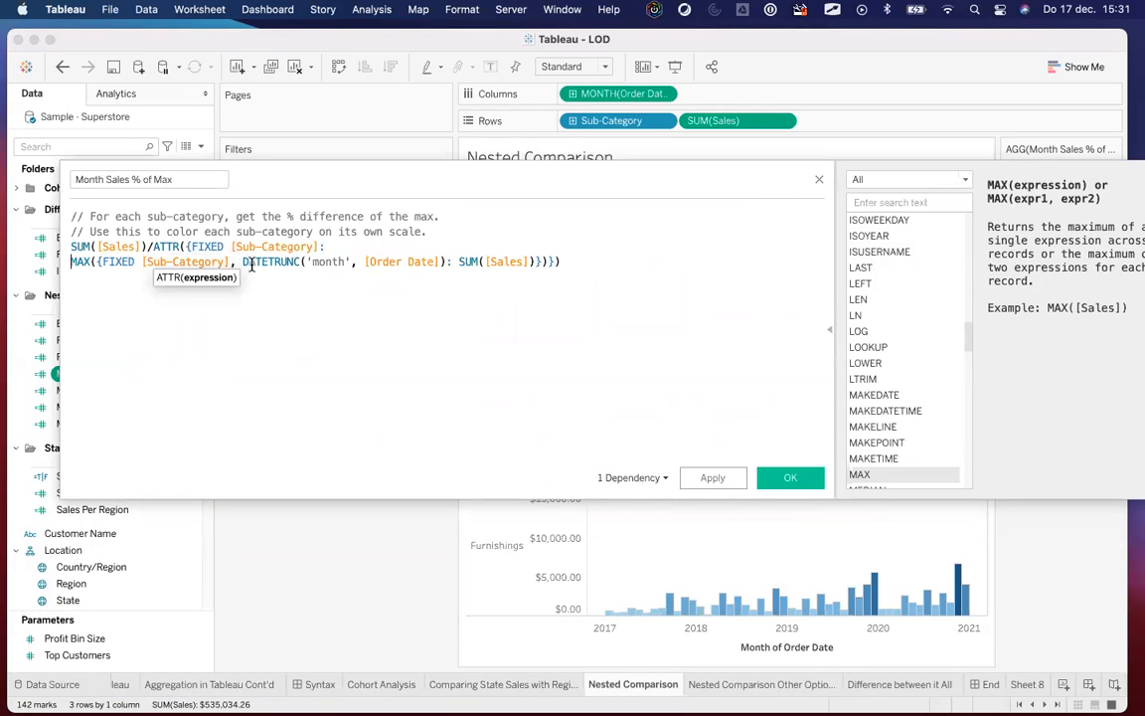
# Step: Put the inner and outer FIXED [Sub-Category] expressions each on their own line in the formula
pyautogui.press('Right')
pyautogui.press('Right')
pyautogui.press('Right')
pyautogui.press('Right')
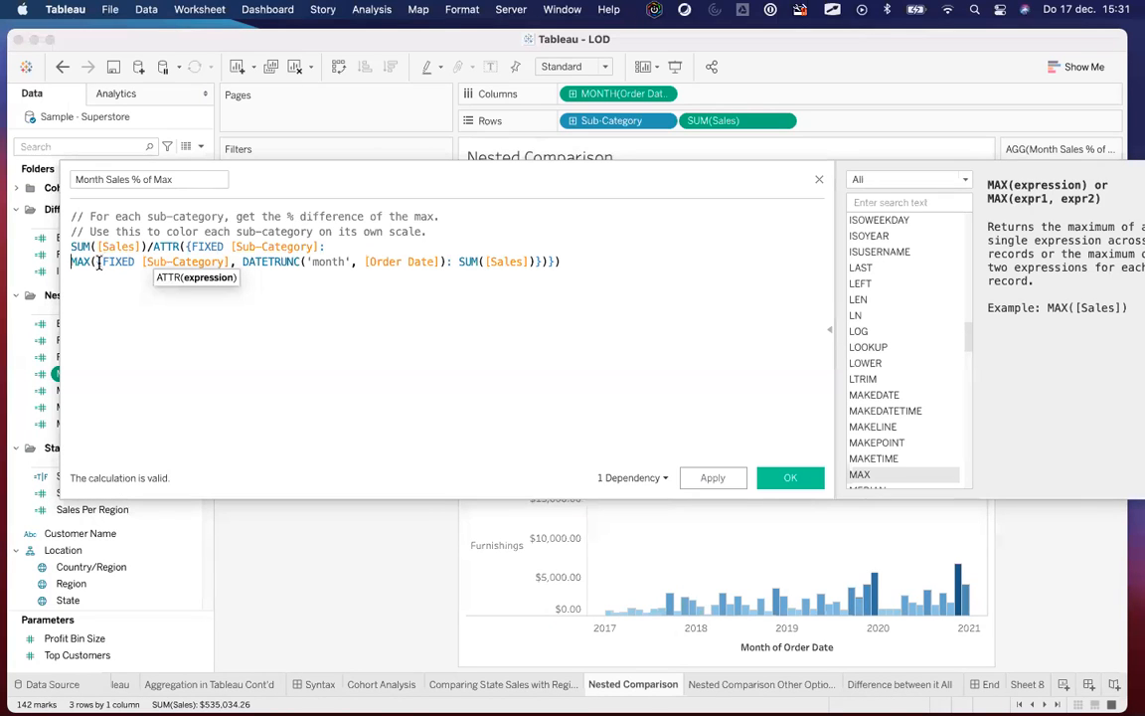
pyautogui.press('Return')
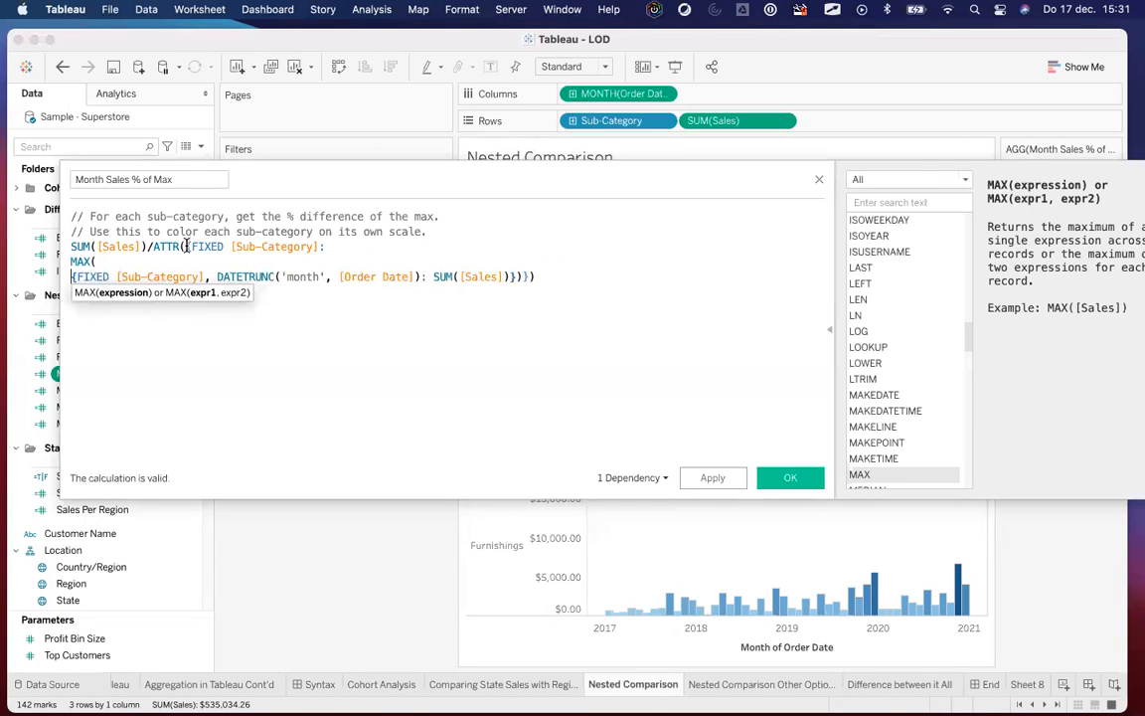
pyautogui.click(187, 247)
pyautogui.press('Return')
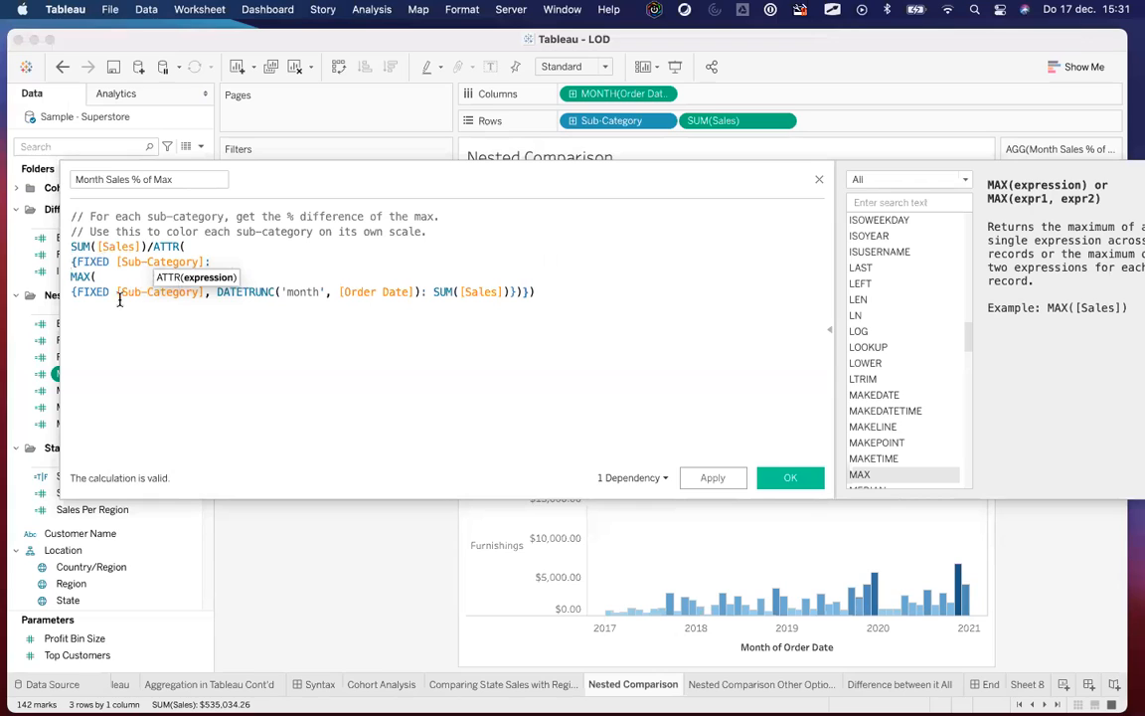
# Step: Move the outer and inner pairs of closing brackets after SUM([Sales]) onto separate lines
pyautogui.click(524, 291)
pyautogui.press('Return')
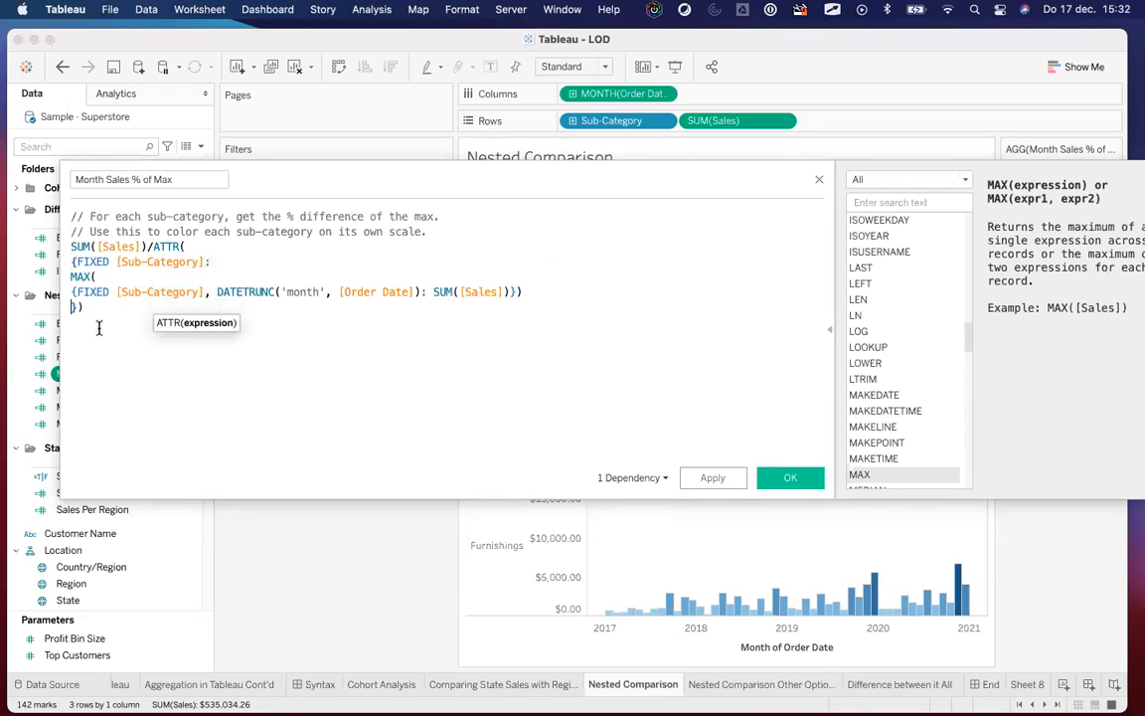
pyautogui.click(510, 293)
pyautogui.press('Return')
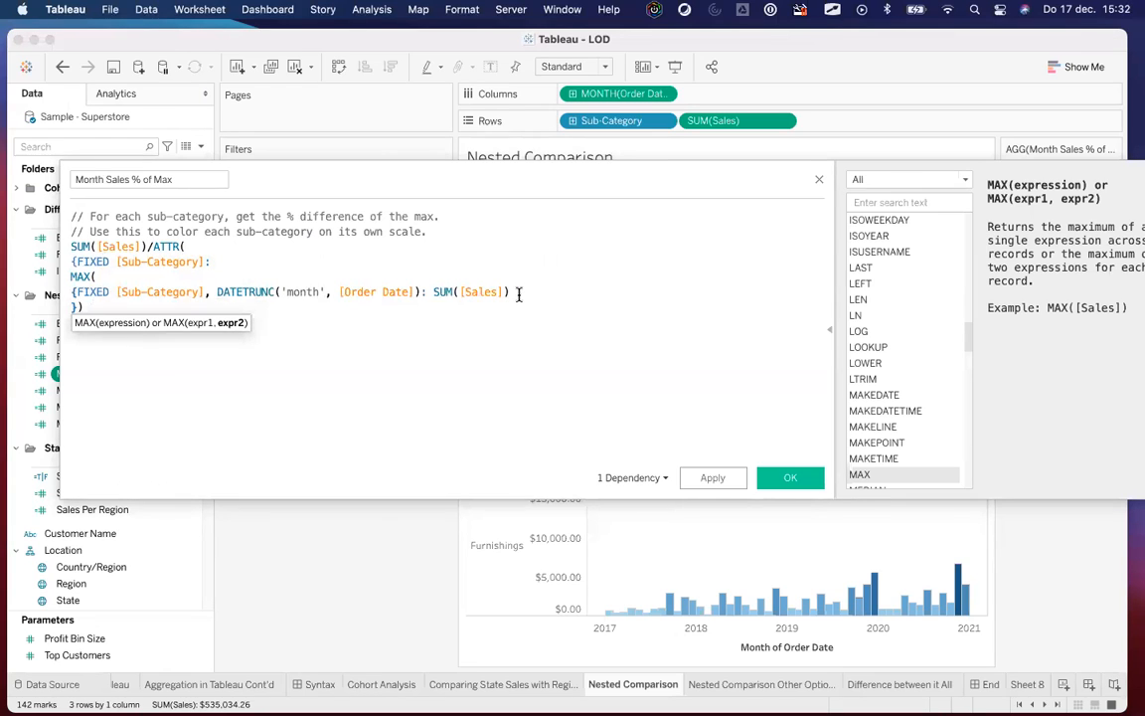
# Step: Indent the inner FIXED expression and its closing brackets one level beneath MAX
pyautogui.press('Tab')
pyautogui.press('Return')
pyautogui.press('Up')
pyautogui.press('Up')
pyautogui.press('Left')
pyautogui.press('Left')
pyautogui.press('Tab')
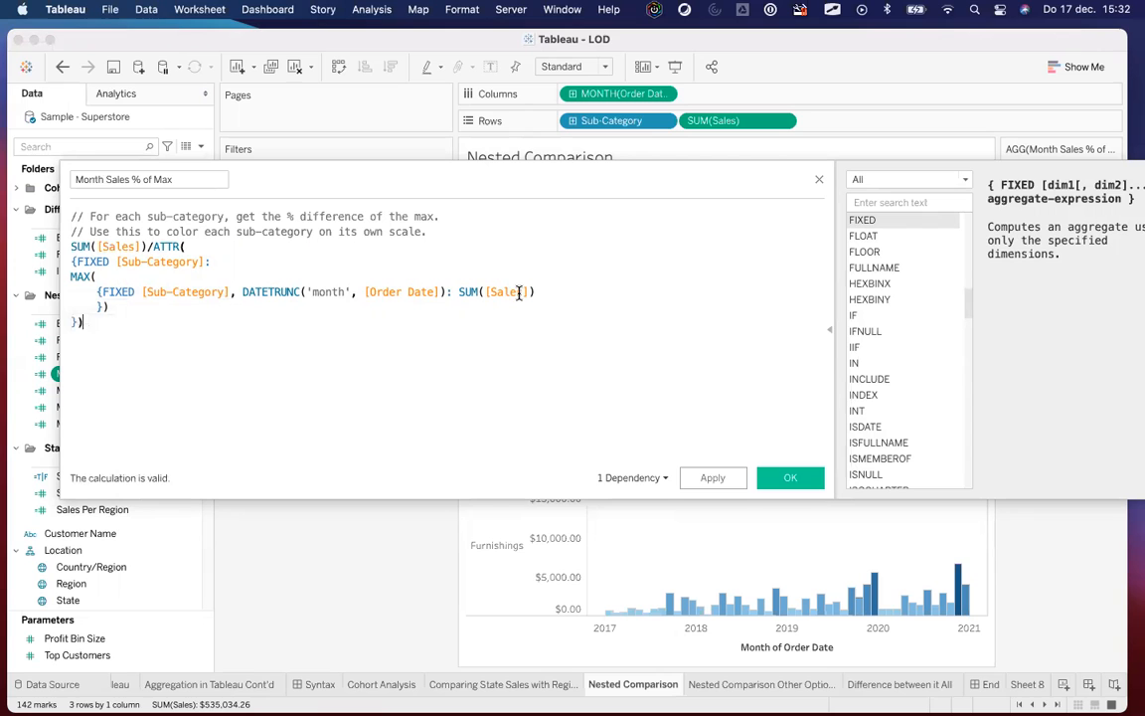
# Step: Enlarge the formula text to examine the nested FIXED expressions, and close the calculation without saving
pyautogui.click(400, 377)
pyautogui.scroll(5, 256, 373)
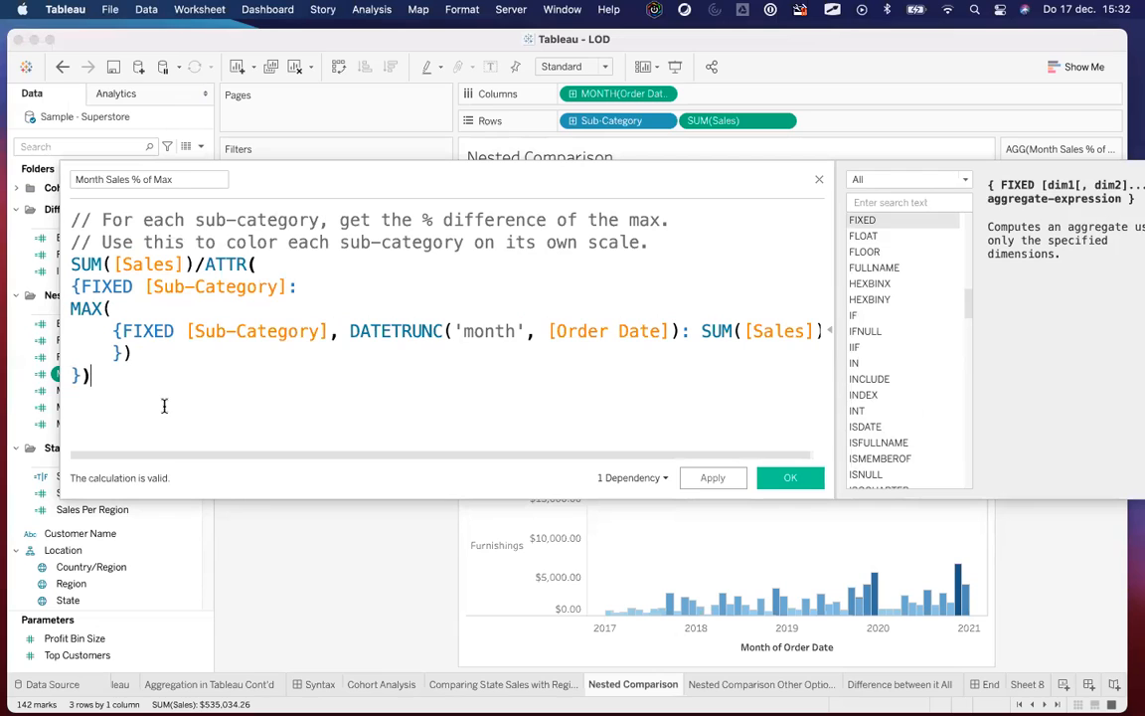
pyautogui.scroll(-2, 167, 408)
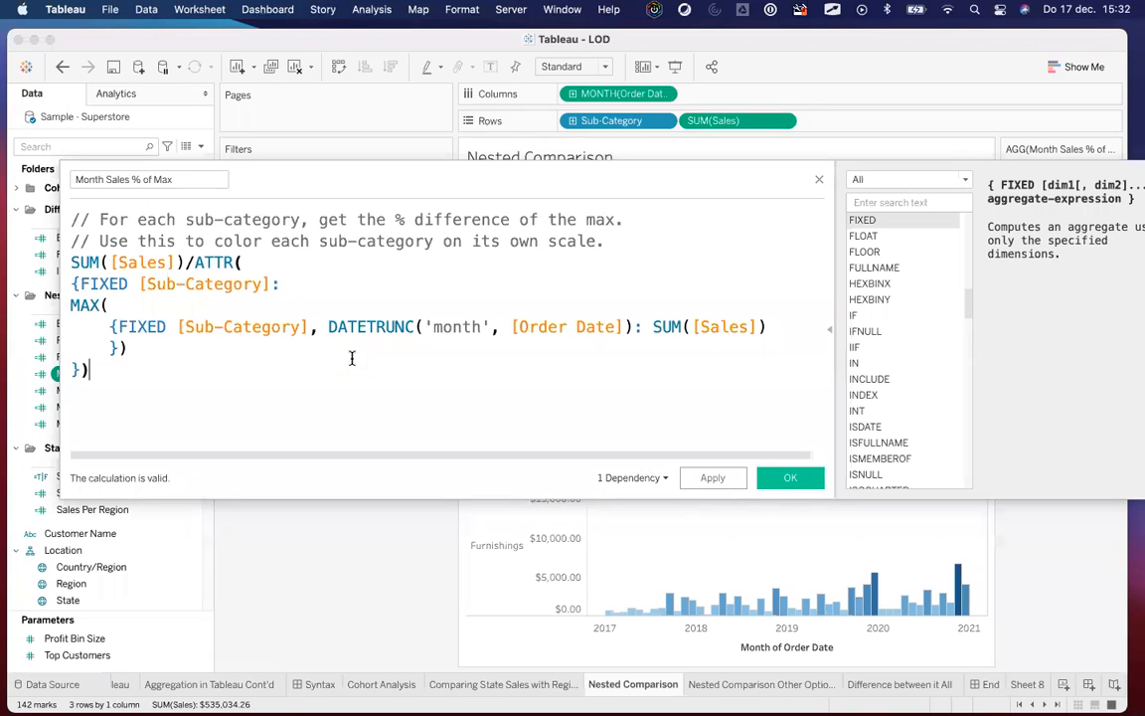
pyautogui.moveTo(461, 696)
pyautogui.click(820, 180)
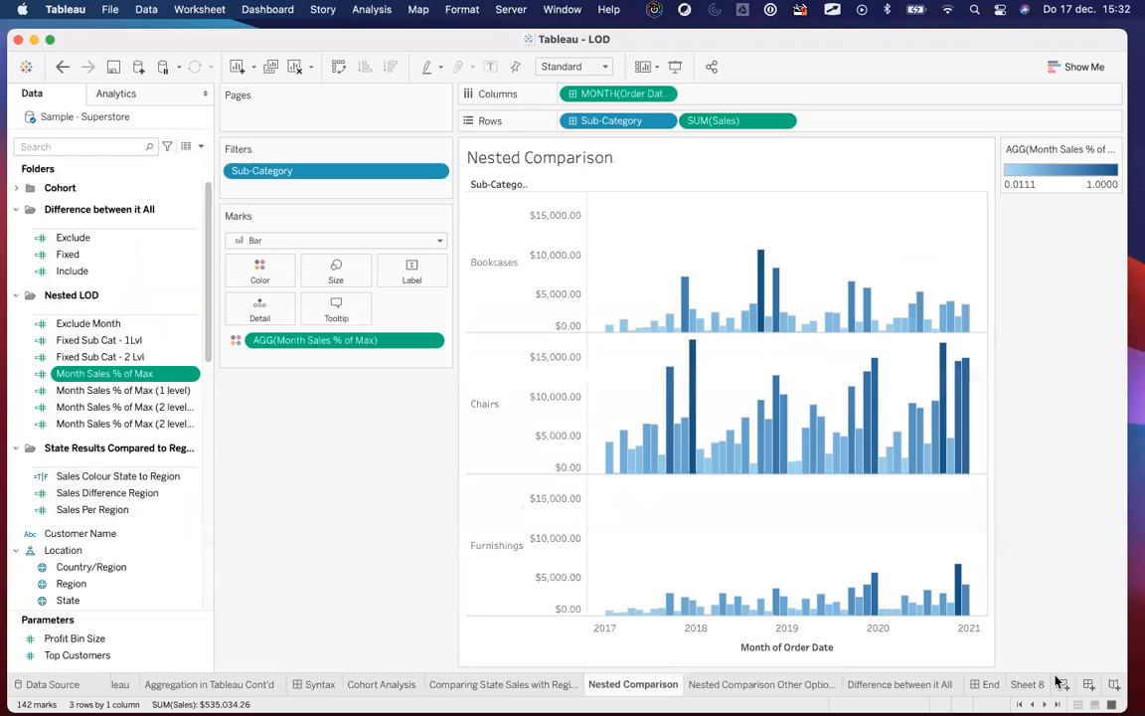
# Step: Show the End dashboard with the recordings link, and switch to the Notes (Notities) app
pyautogui.click(986, 684)
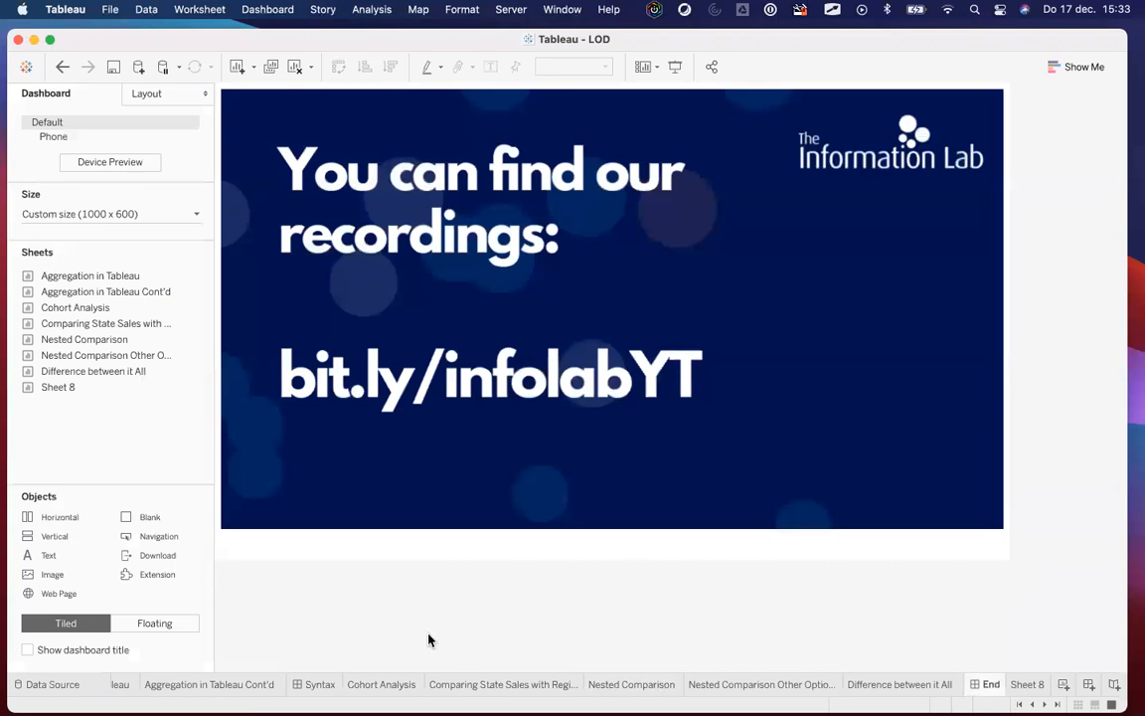
pyautogui.moveTo(238, 696)
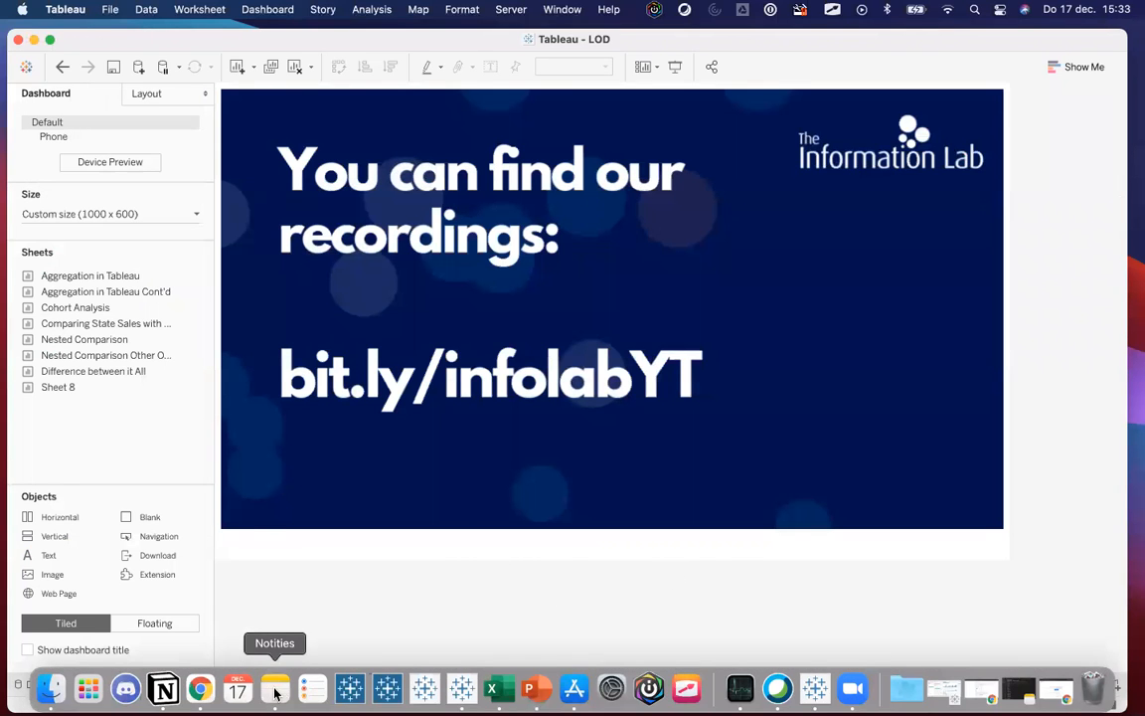
pyautogui.click(276, 694)
pyautogui.moveTo(452, 122); pyautogui.dragTo(517, 8)
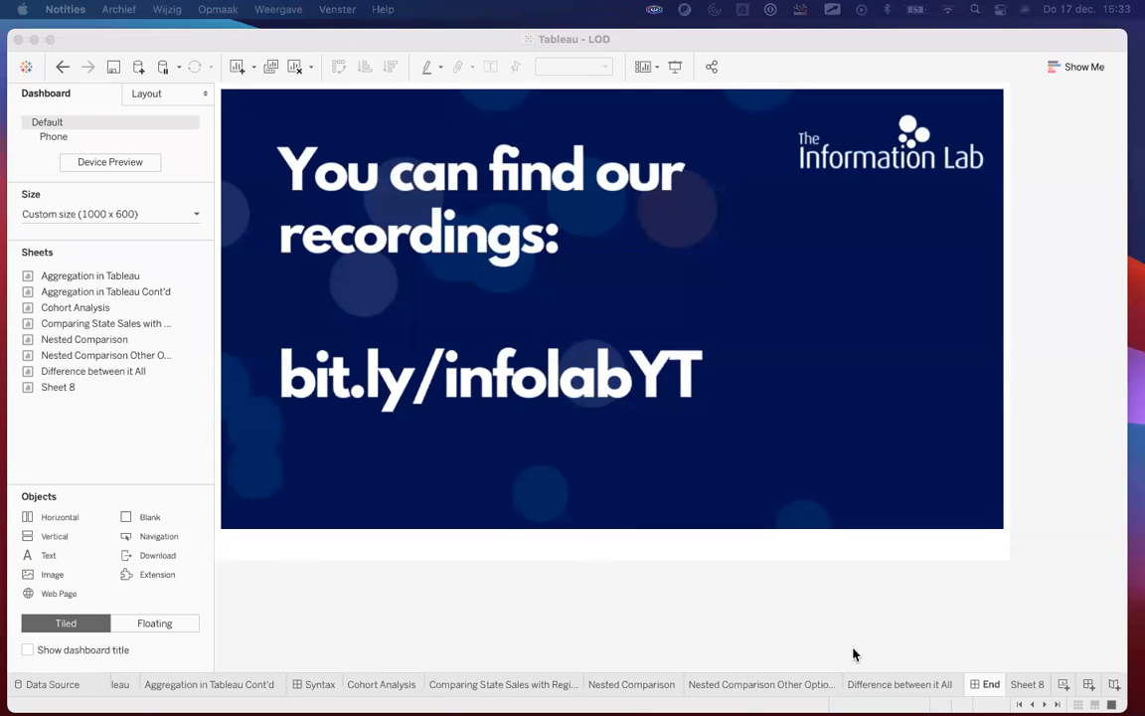
# Step: Return to Tableau's Difference between it All sheet and open the Month Sales % of Max calculation for editing
pyautogui.click(922, 684)
pyautogui.click(922, 684)
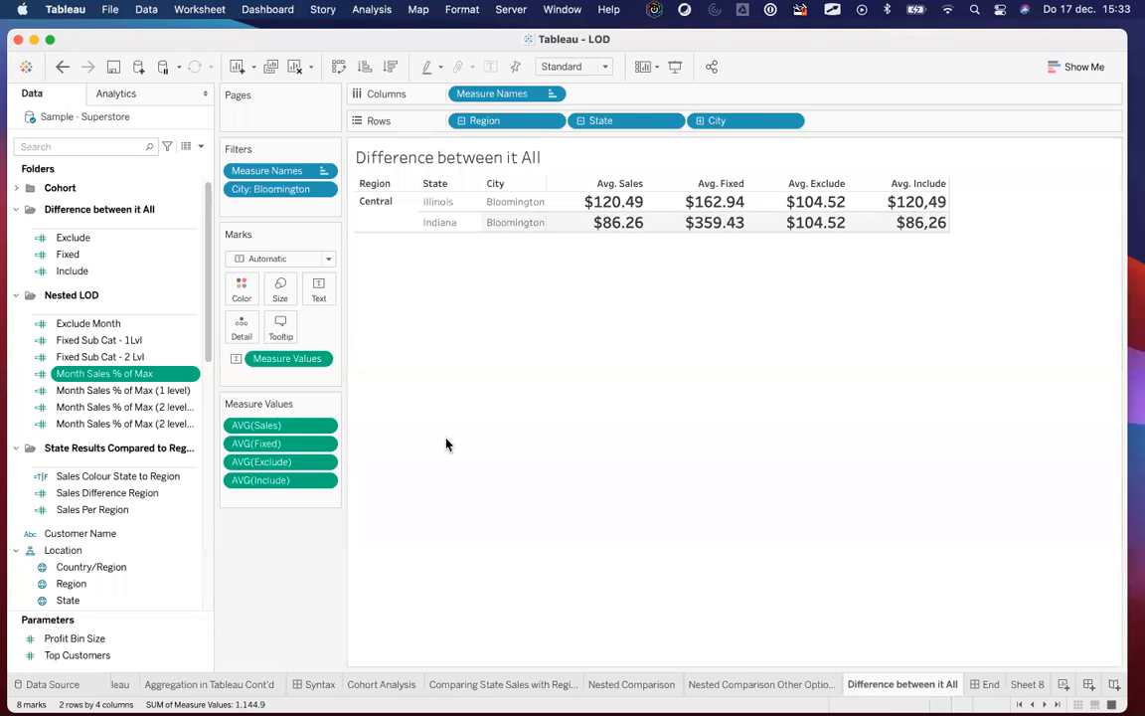
pyautogui.rightClick(129, 374)
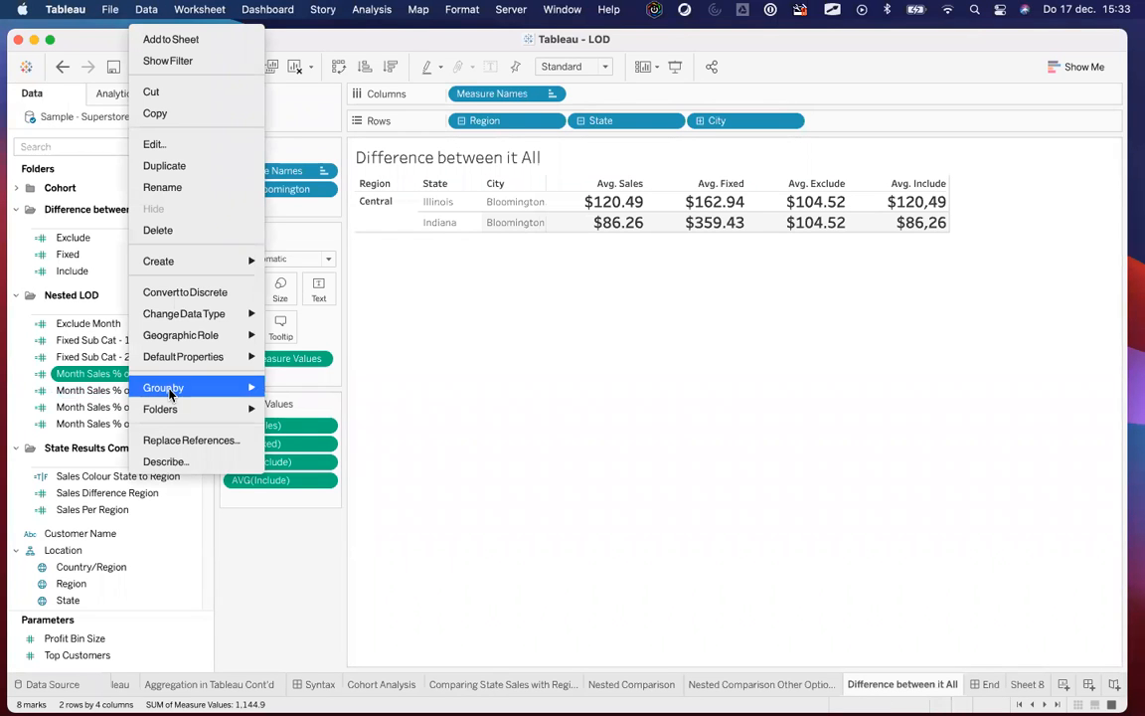
pyautogui.click(164, 144)
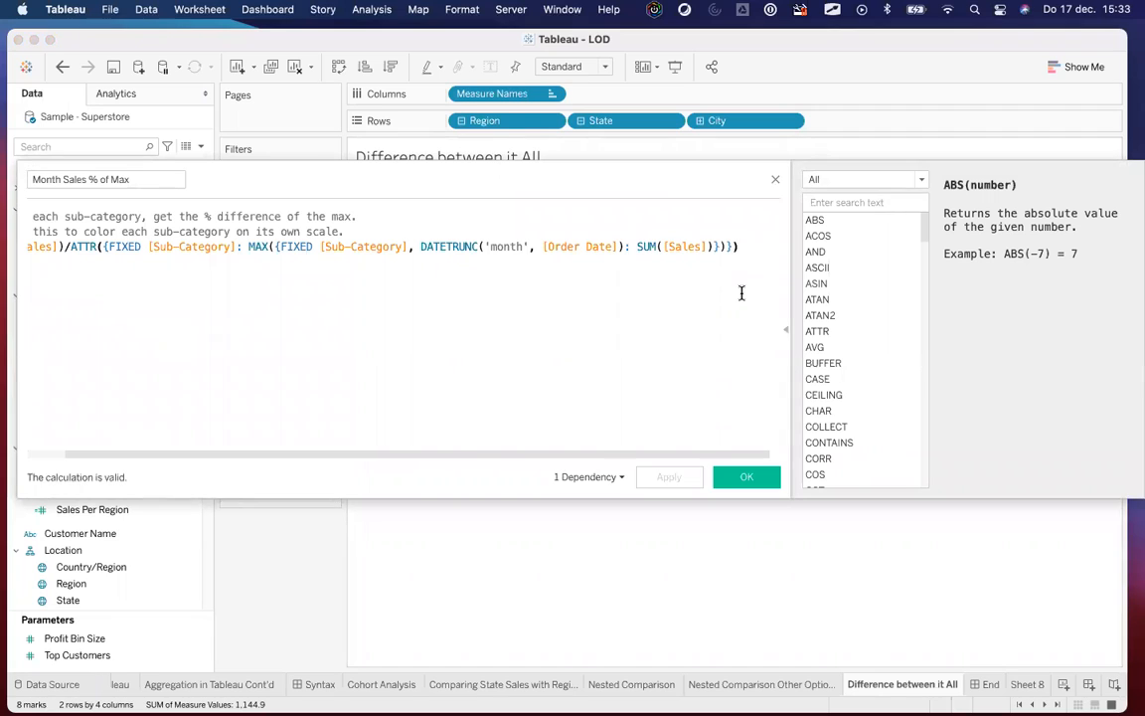
# Step: Add an opening and a closing curly brace on separate lines below the existing formula, leaving blank space above them
pyautogui.press('Return')
pyautogui.press('Return')
pyautogui.write('{')
pyautogui.press('Return')
pyautogui.write('}')
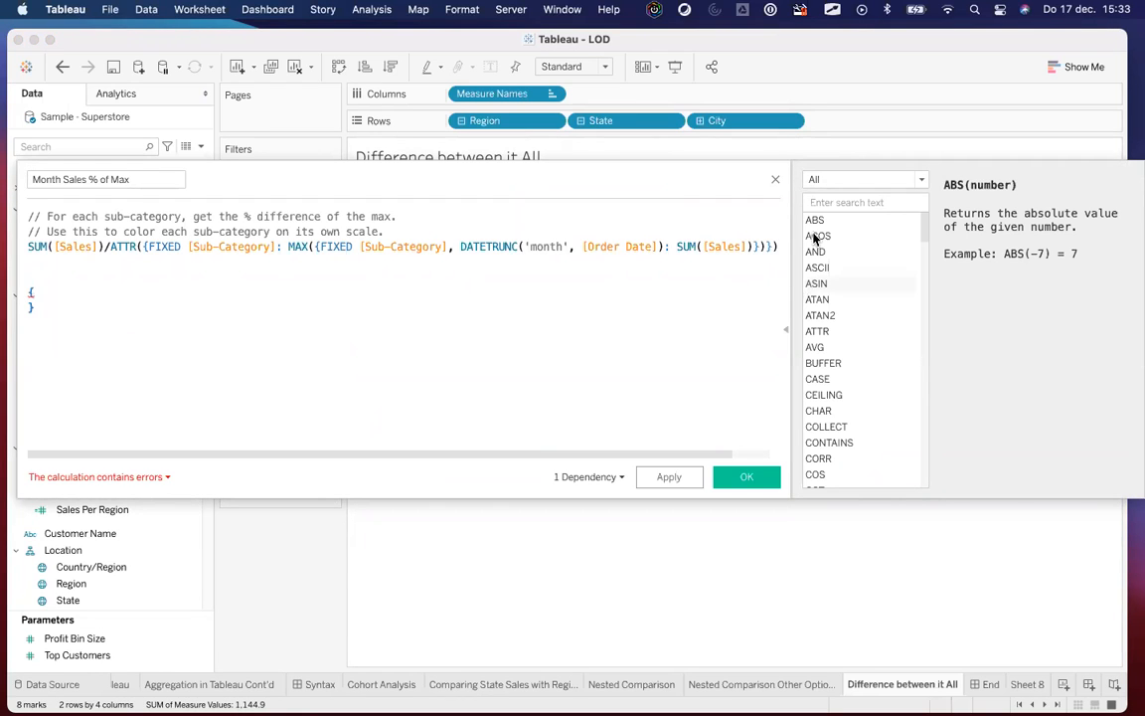
# Step: Close the calculation without saving and return to the End dashboard
pyautogui.click(773, 182)
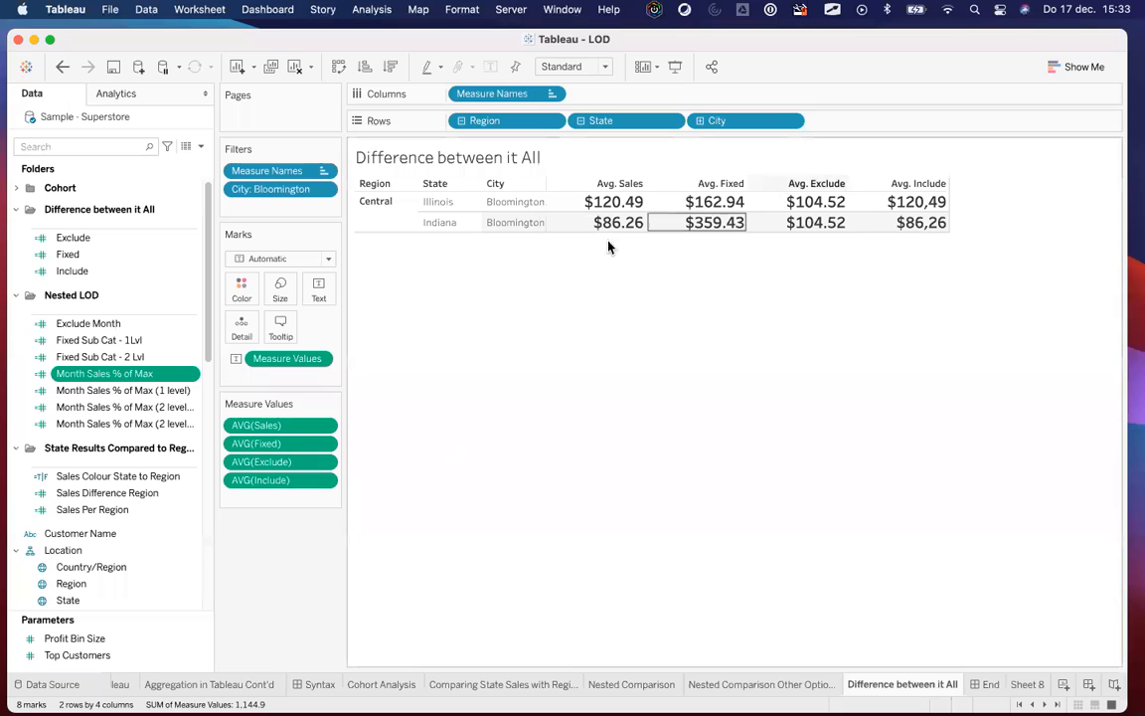
pyautogui.click(984, 684)
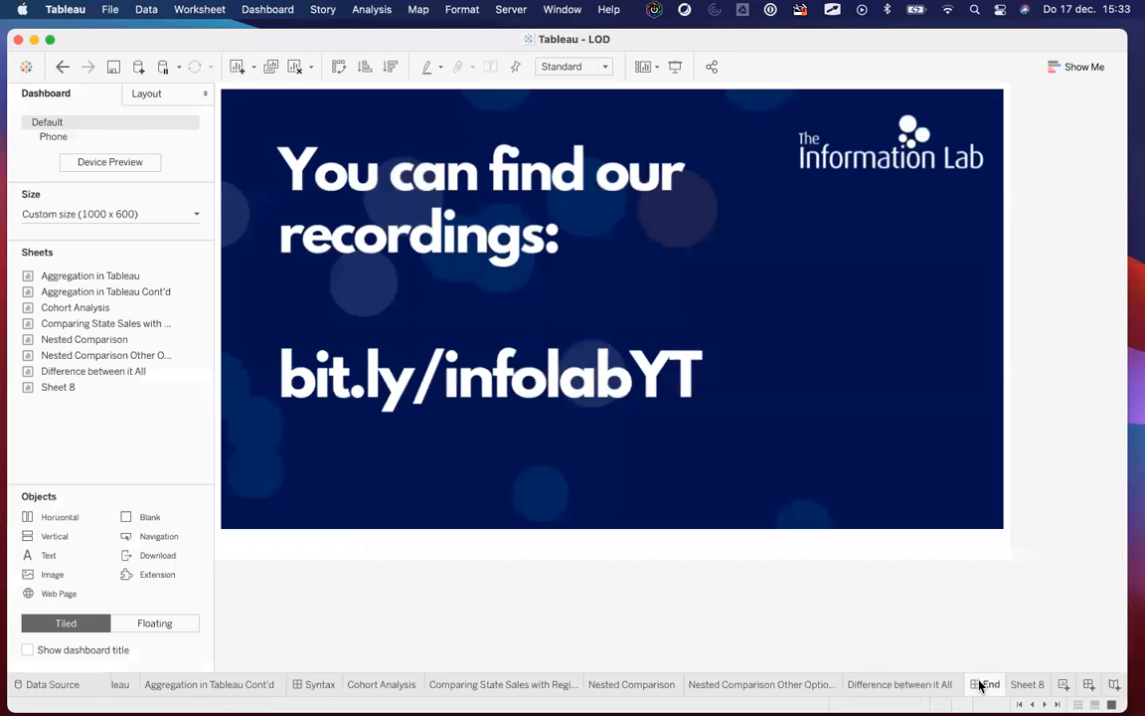